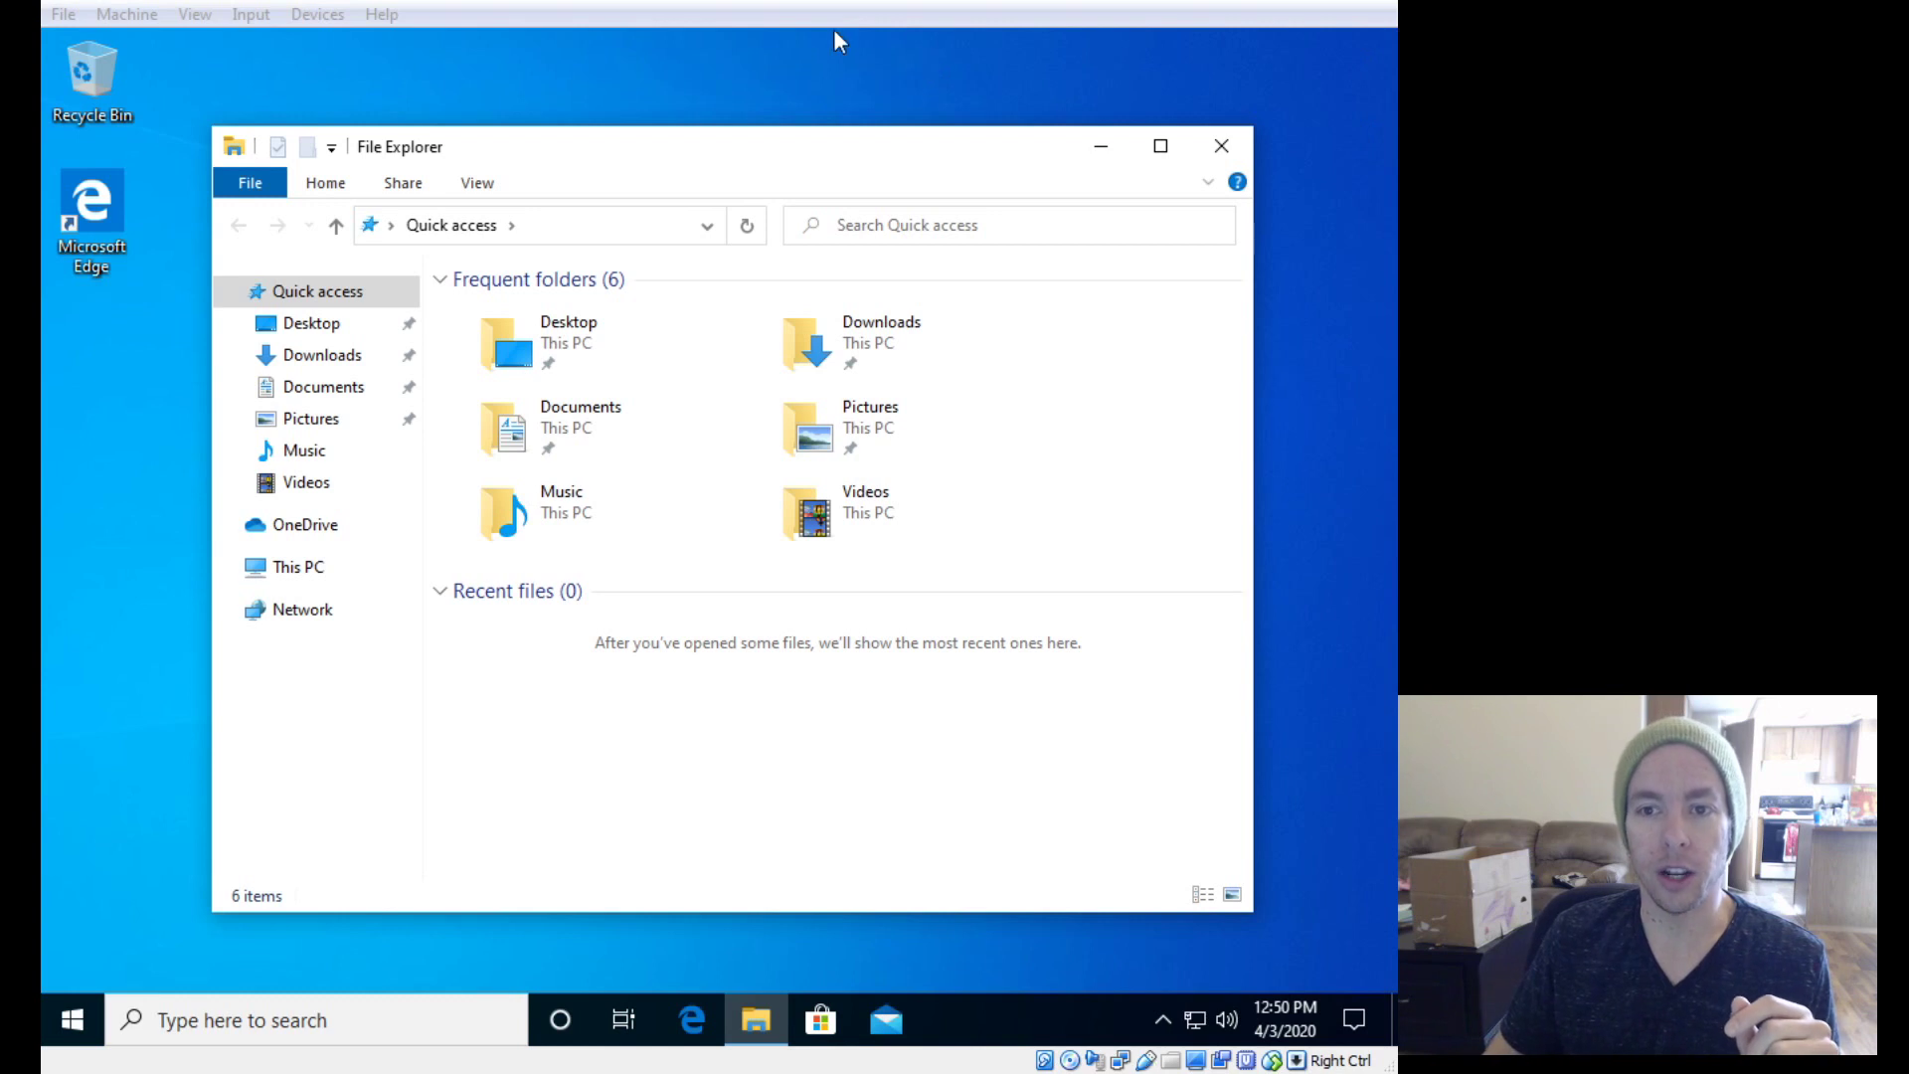
Step: Show This PC and point out the Local Disk (C:) and New Volume (D:) drives
left_click(867, 157)
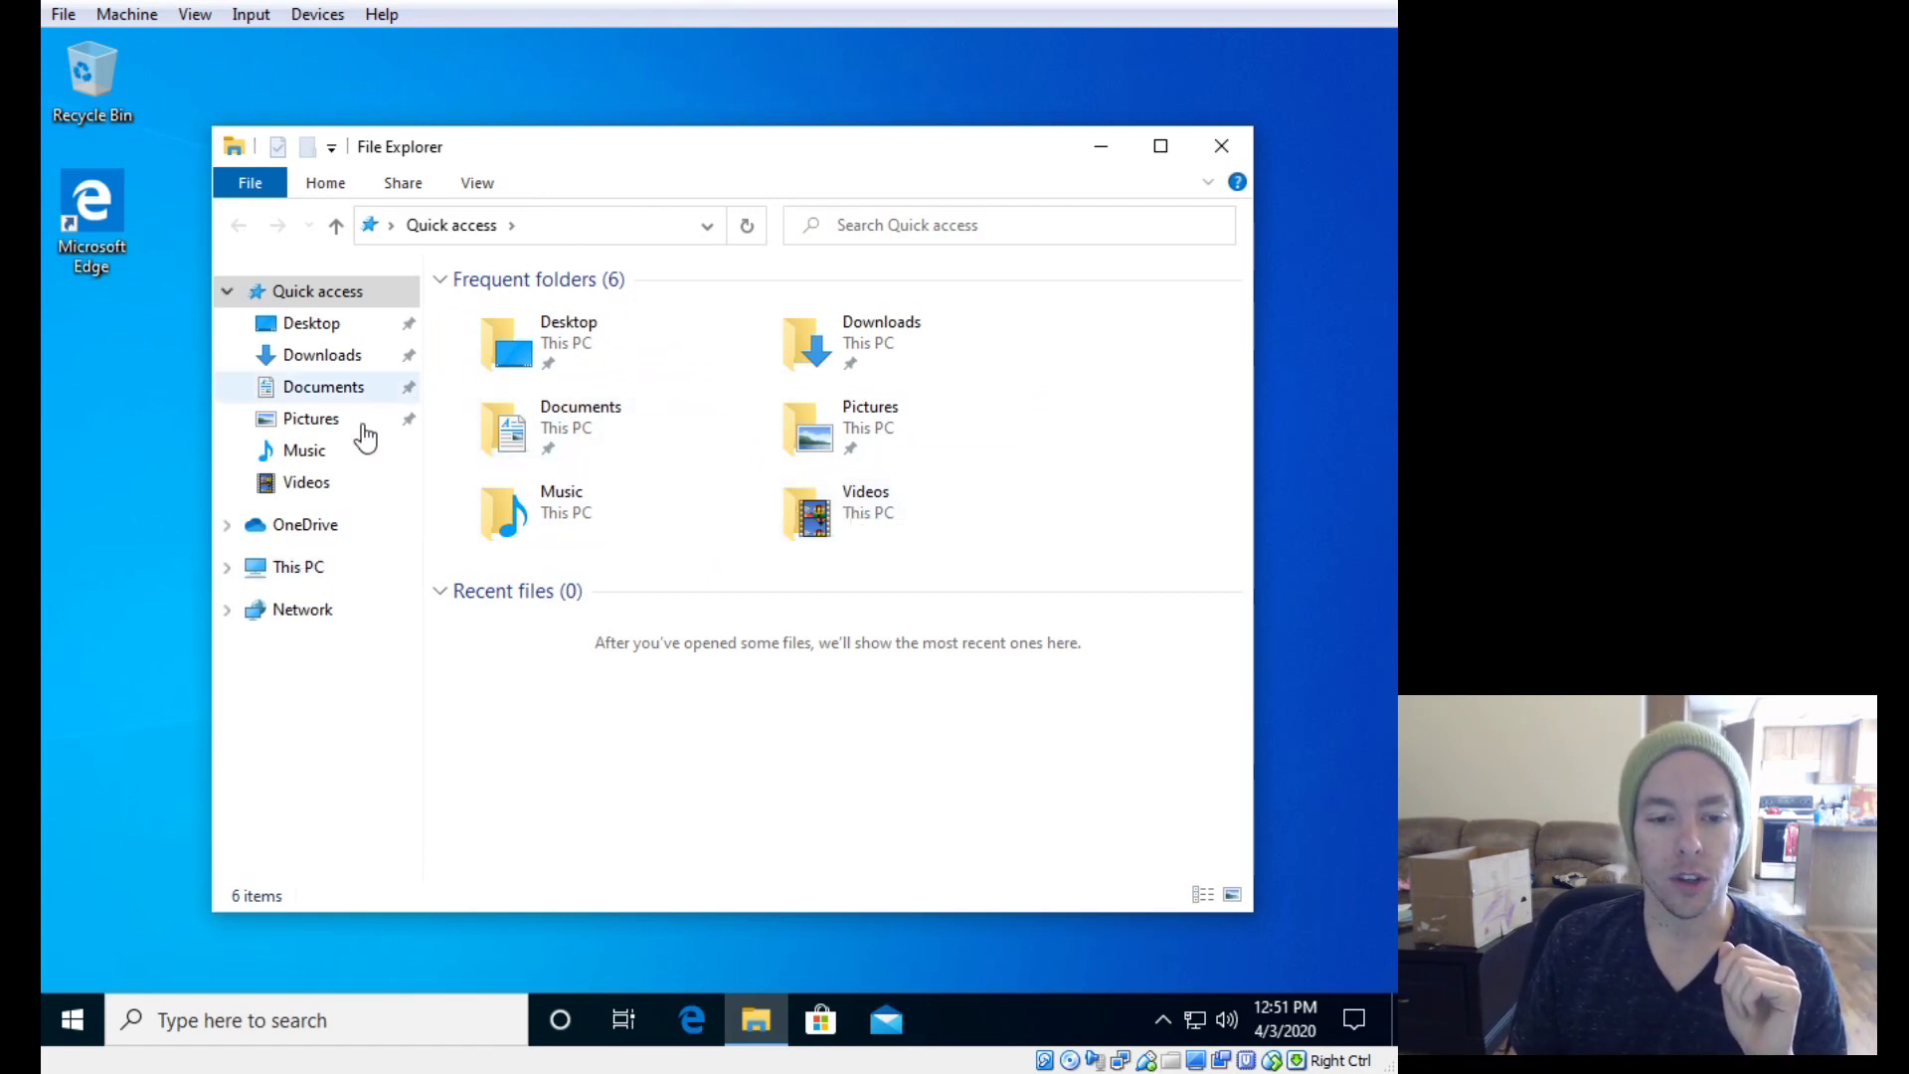
left_click(314, 572)
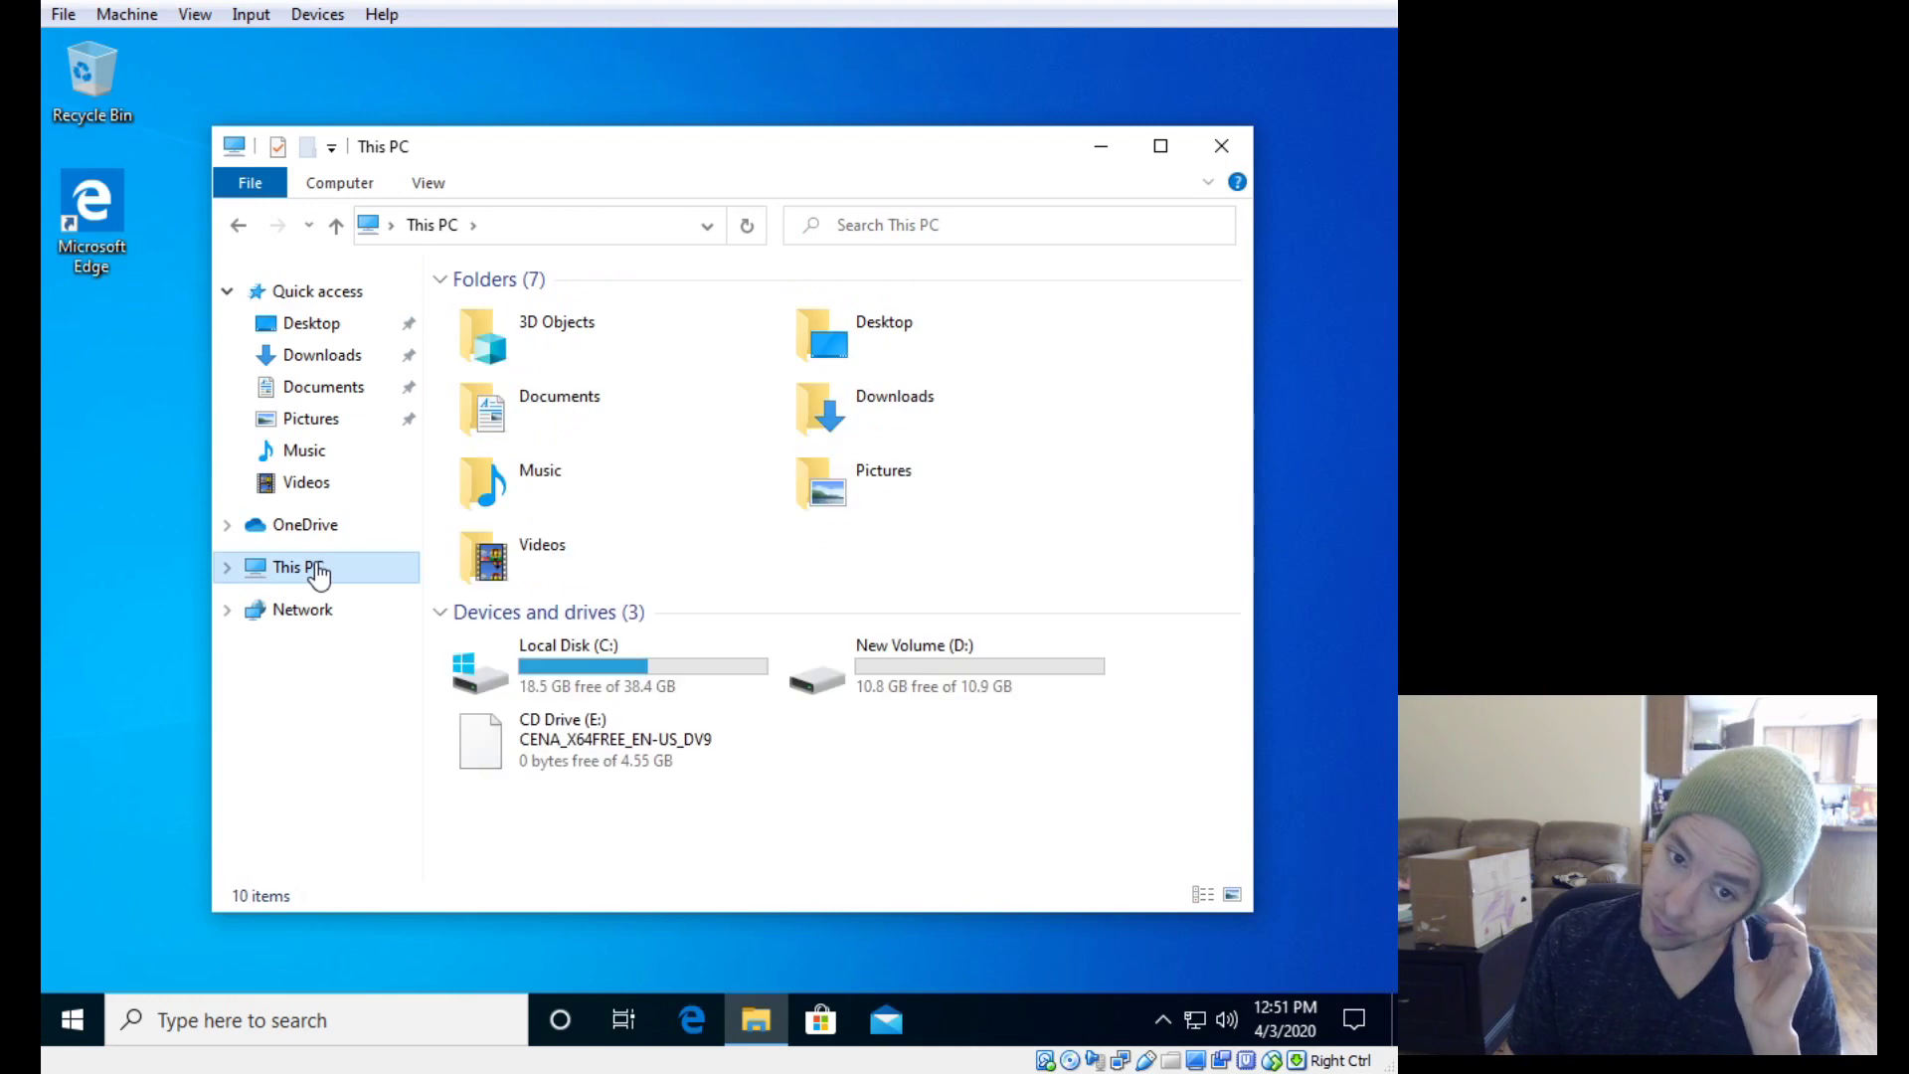
left_click(657, 684)
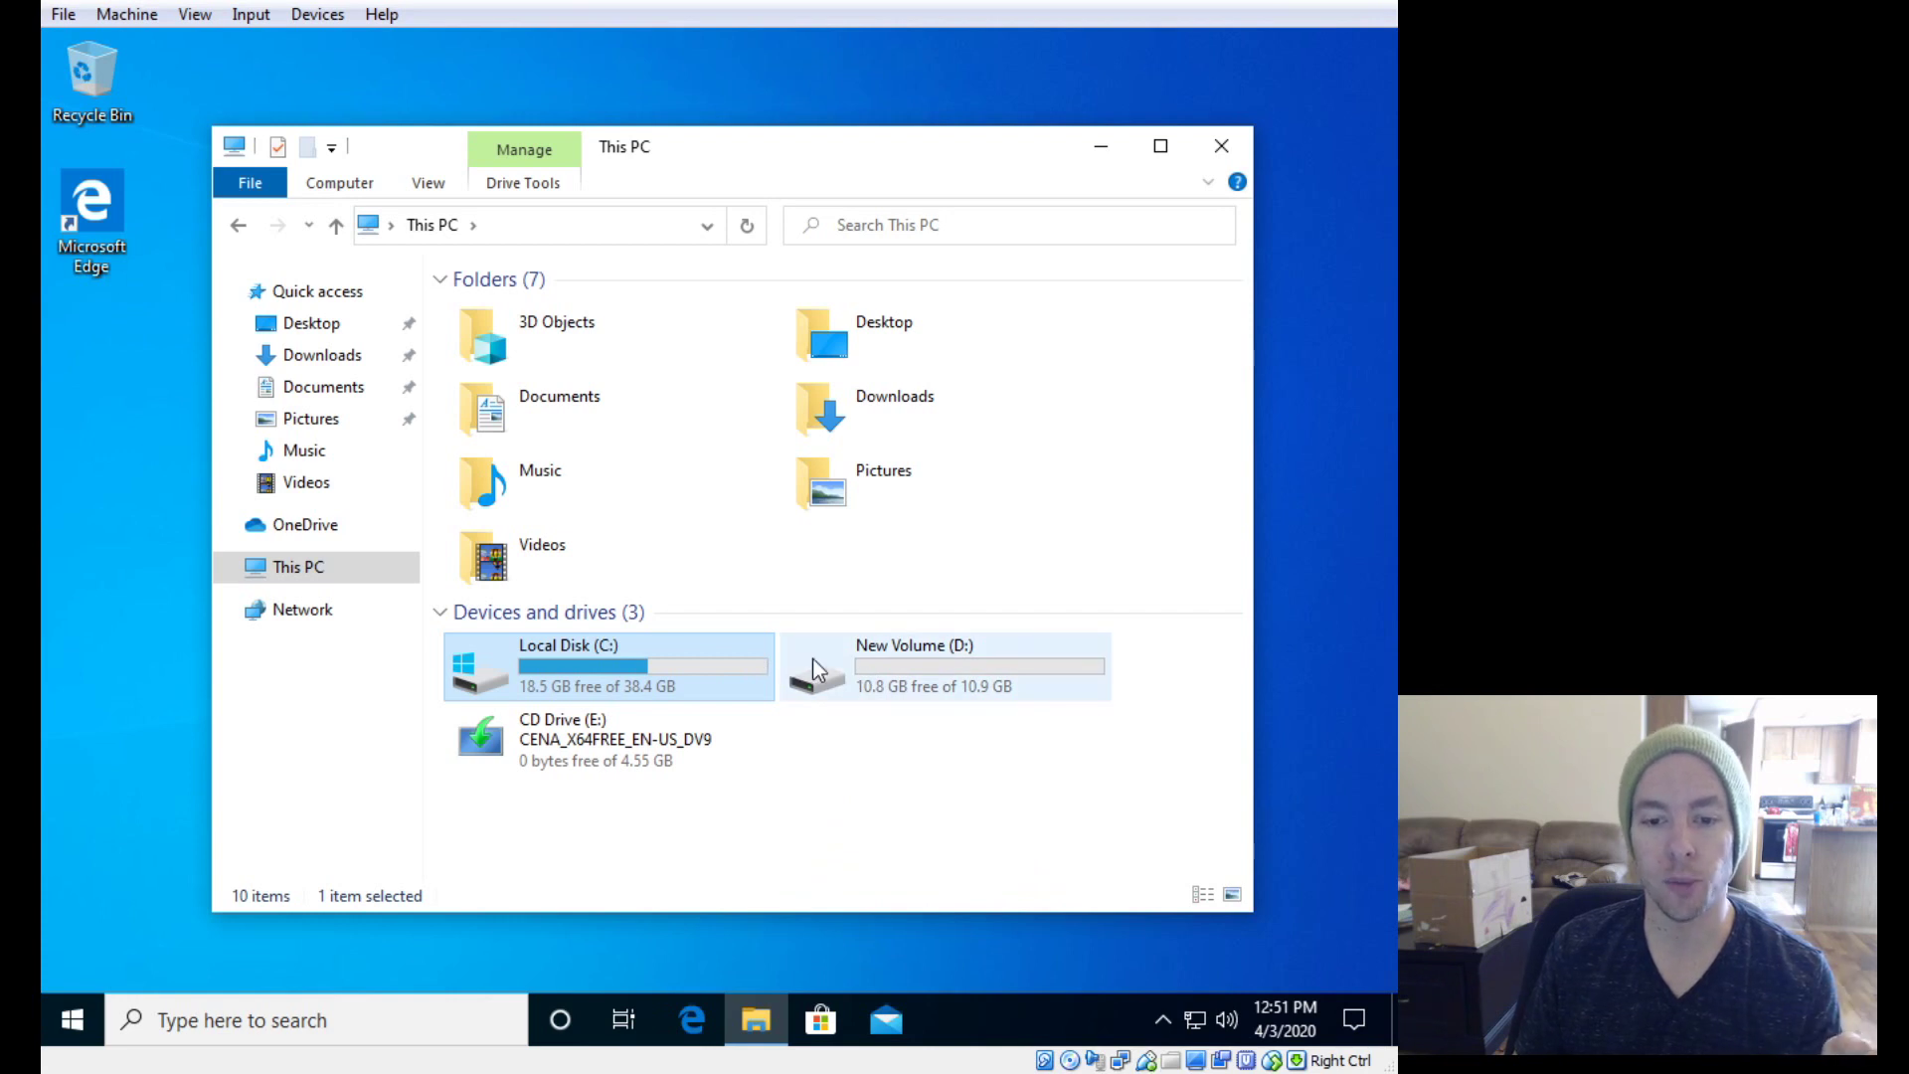
left_click(850, 656)
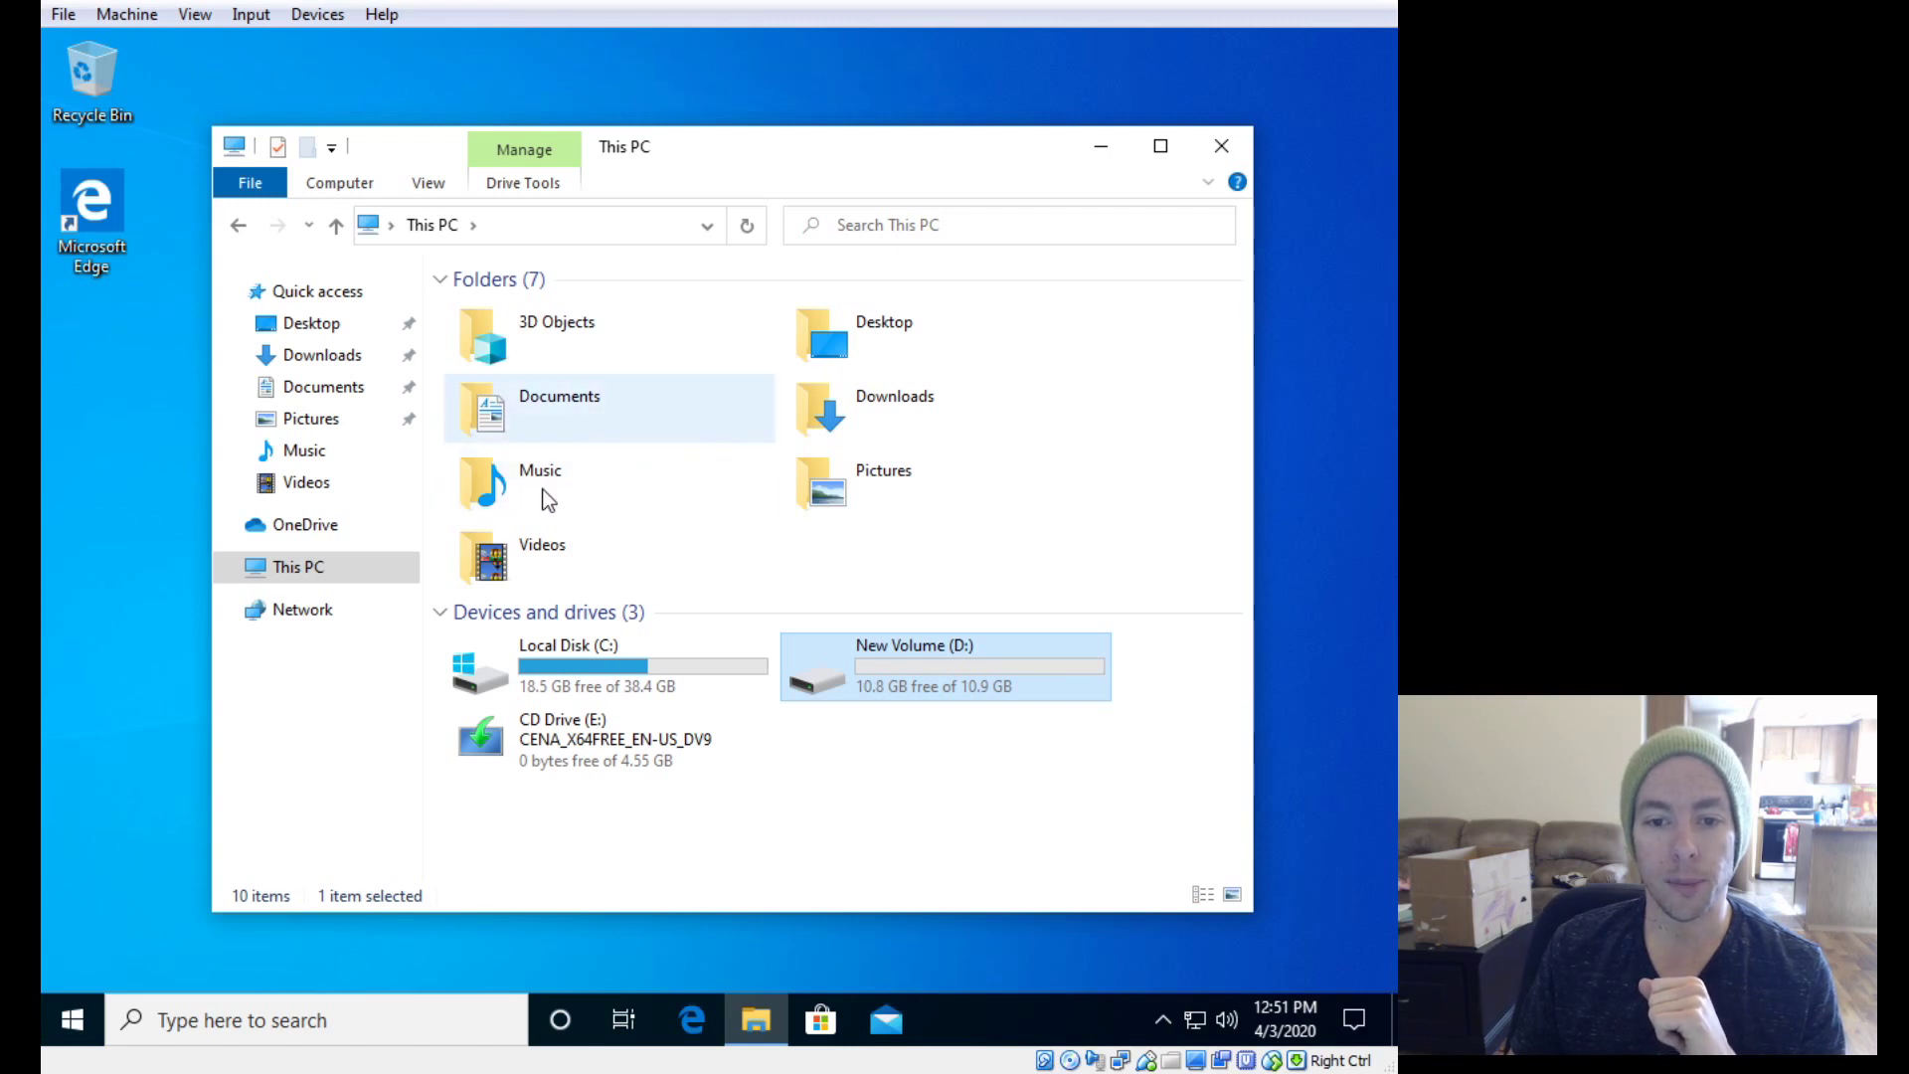
left_click(519, 567)
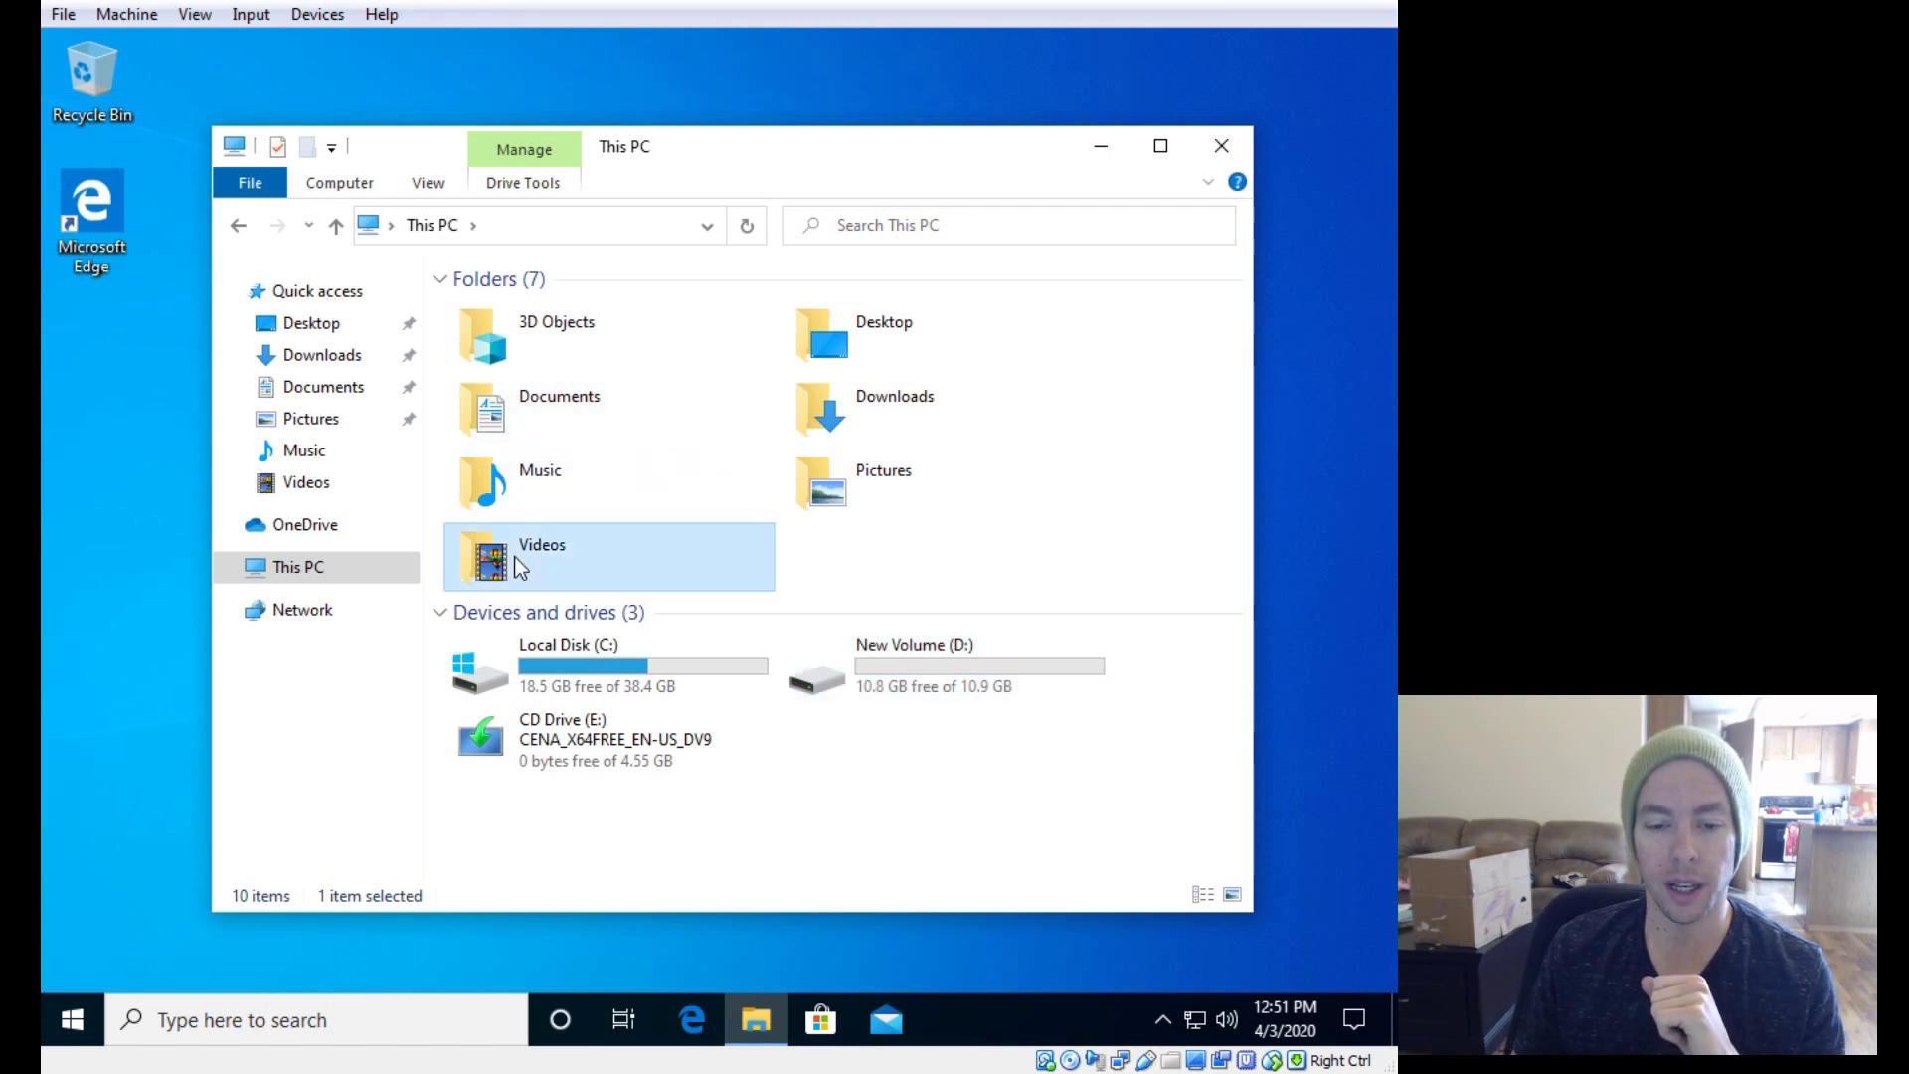
right_click(515, 558)
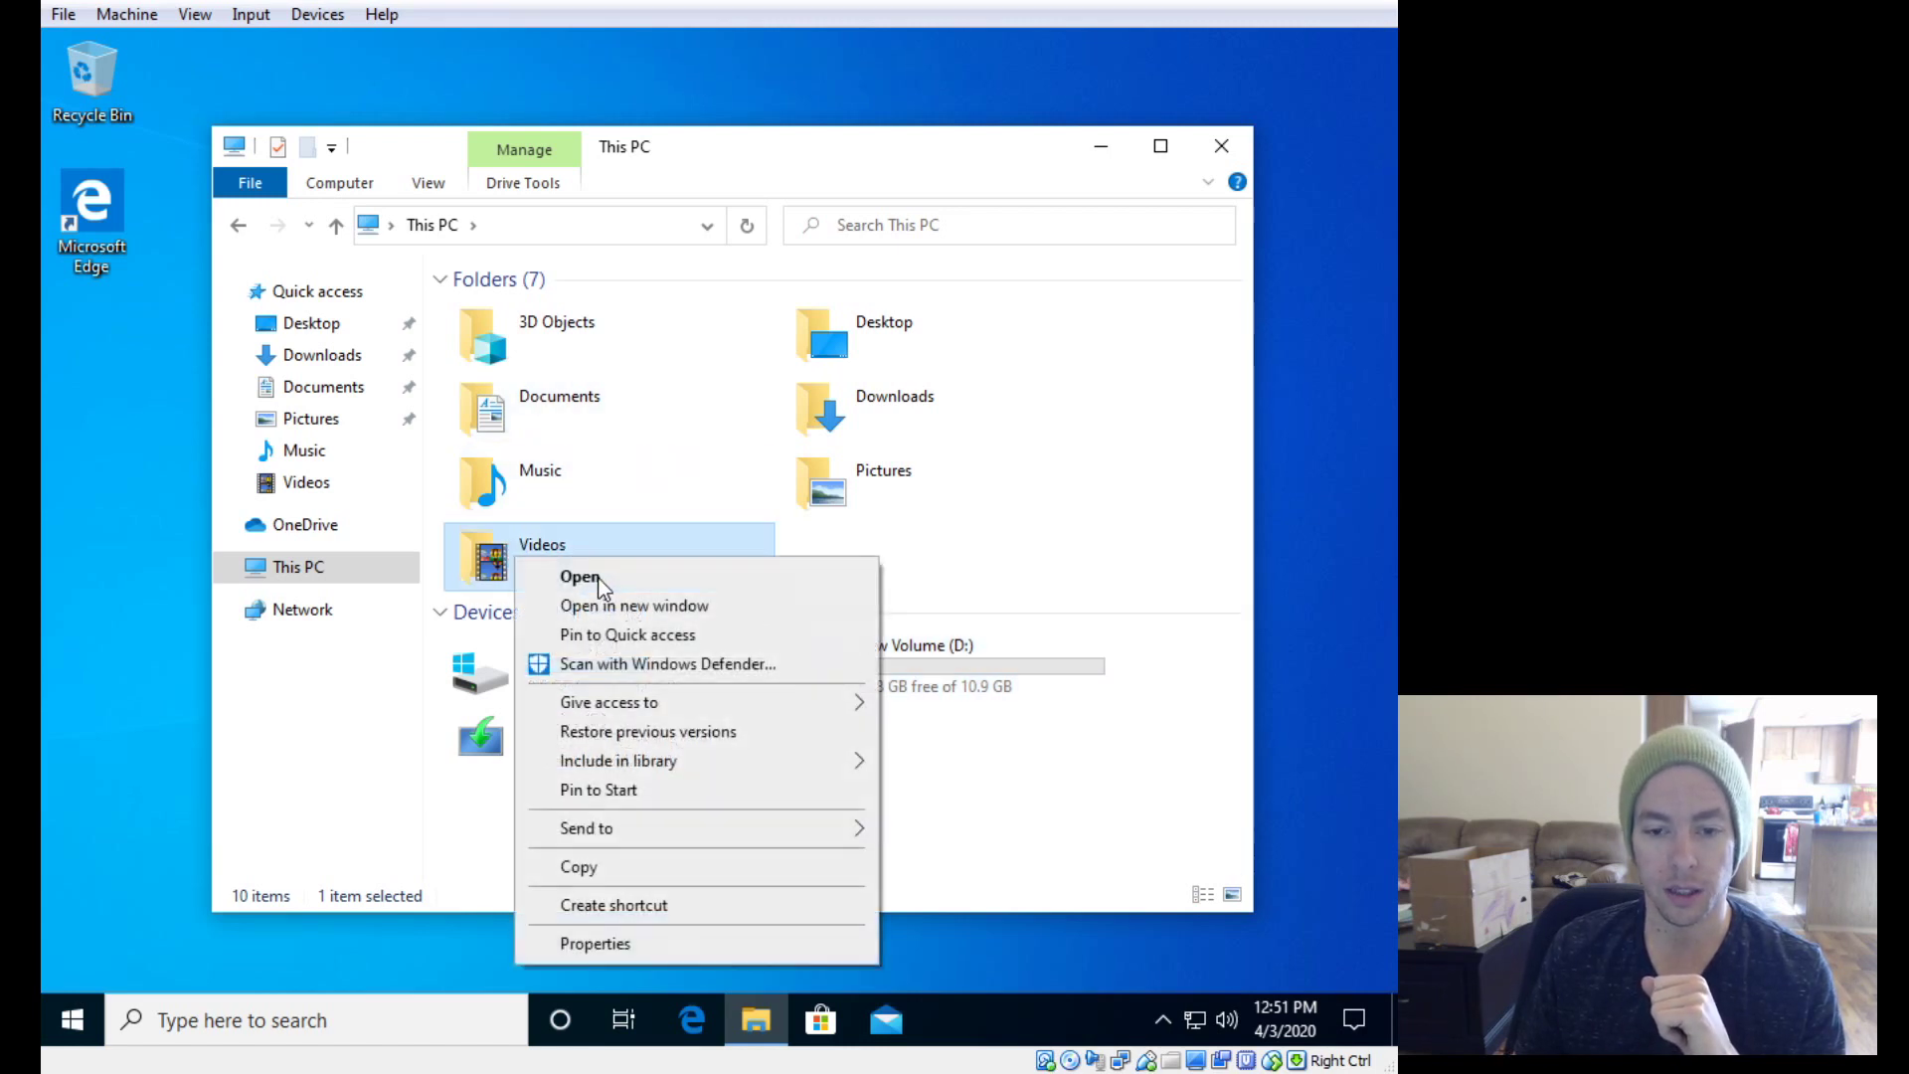
left_click(637, 941)
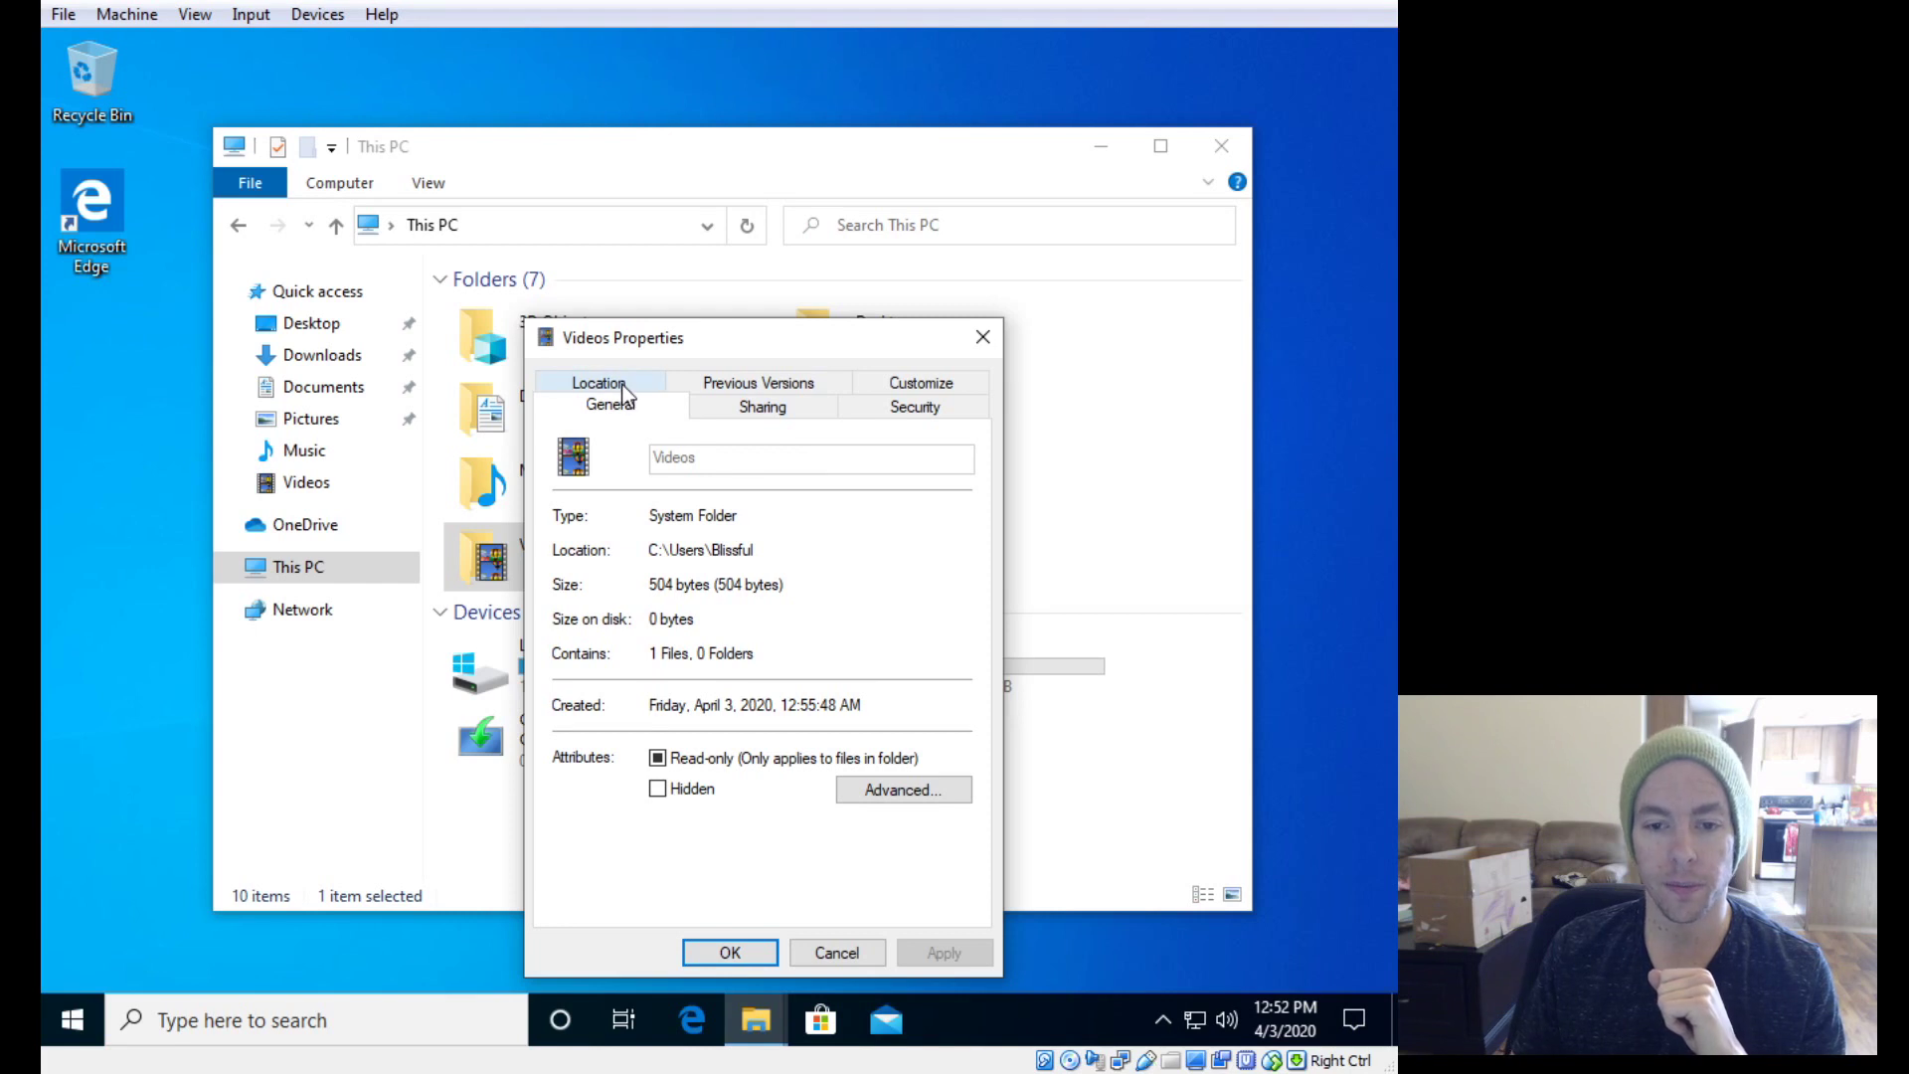
left_click(835, 952)
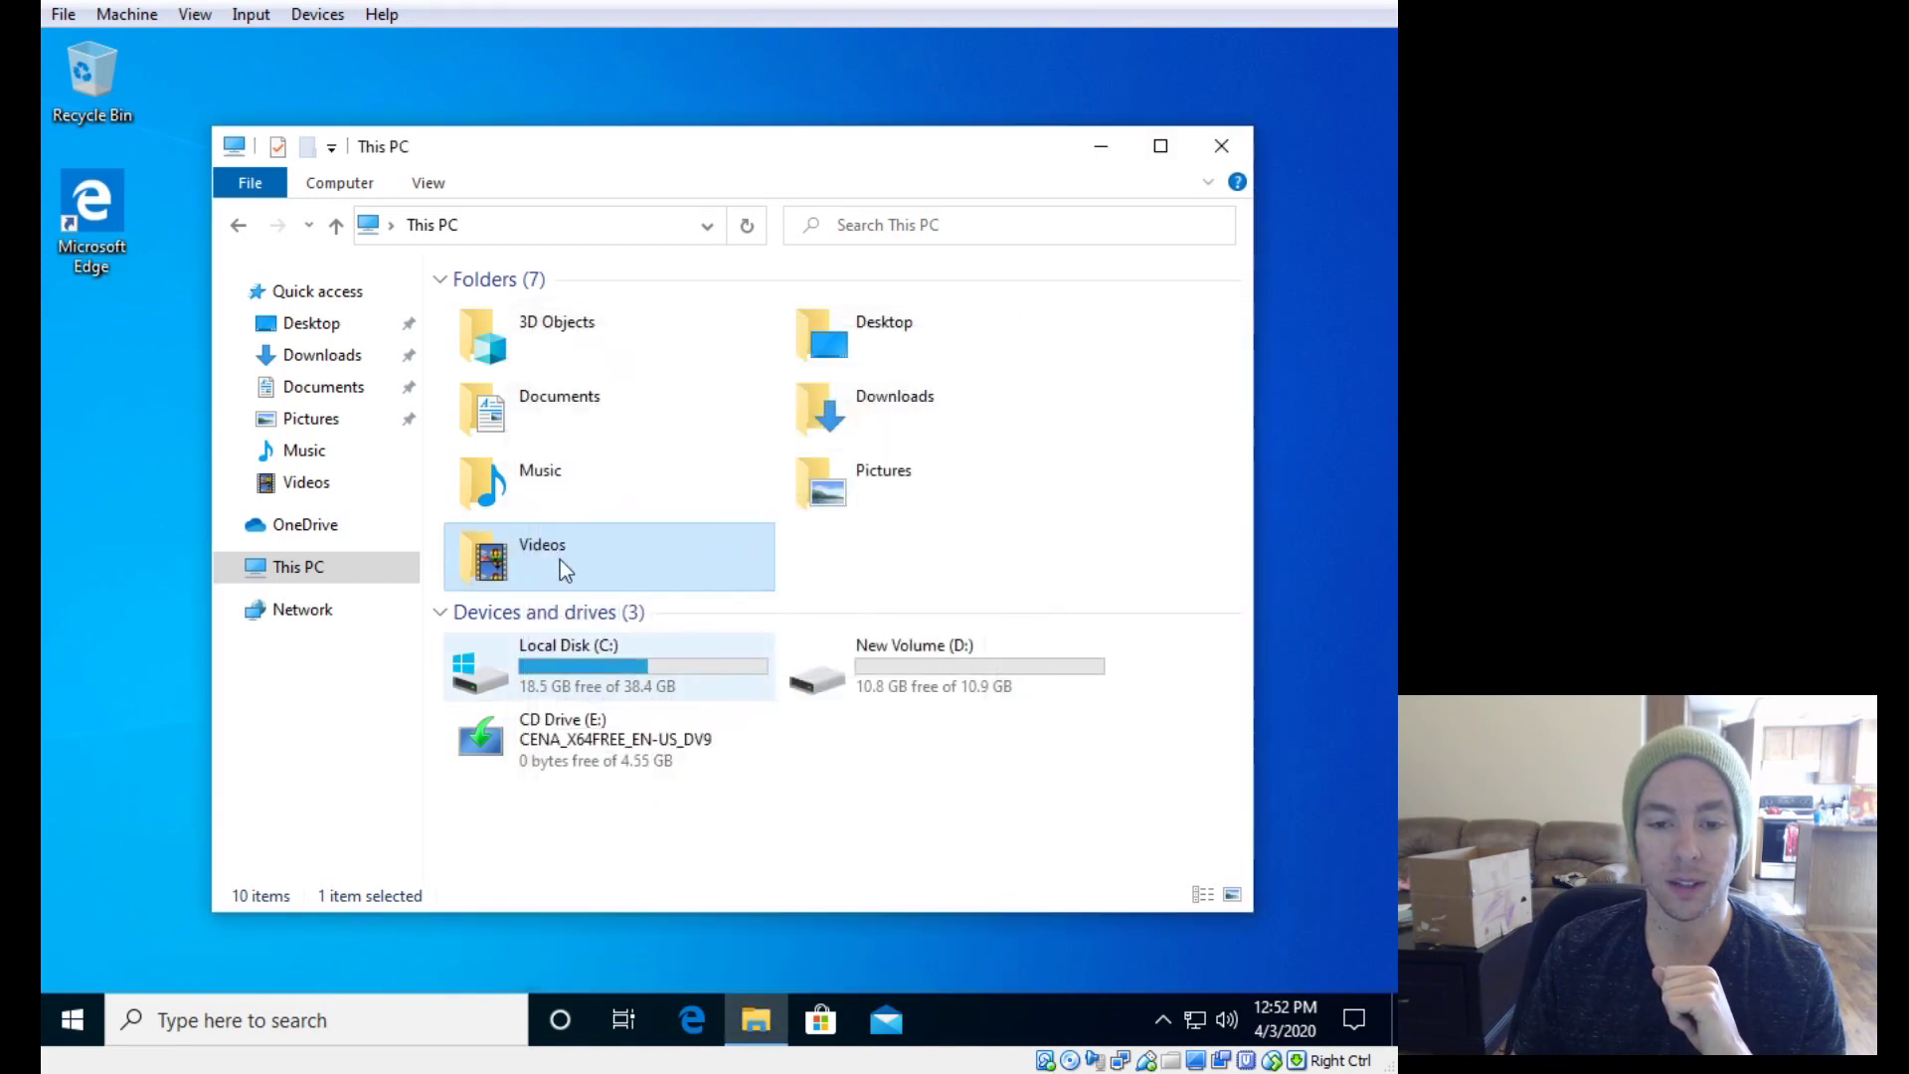
right_click(513, 553)
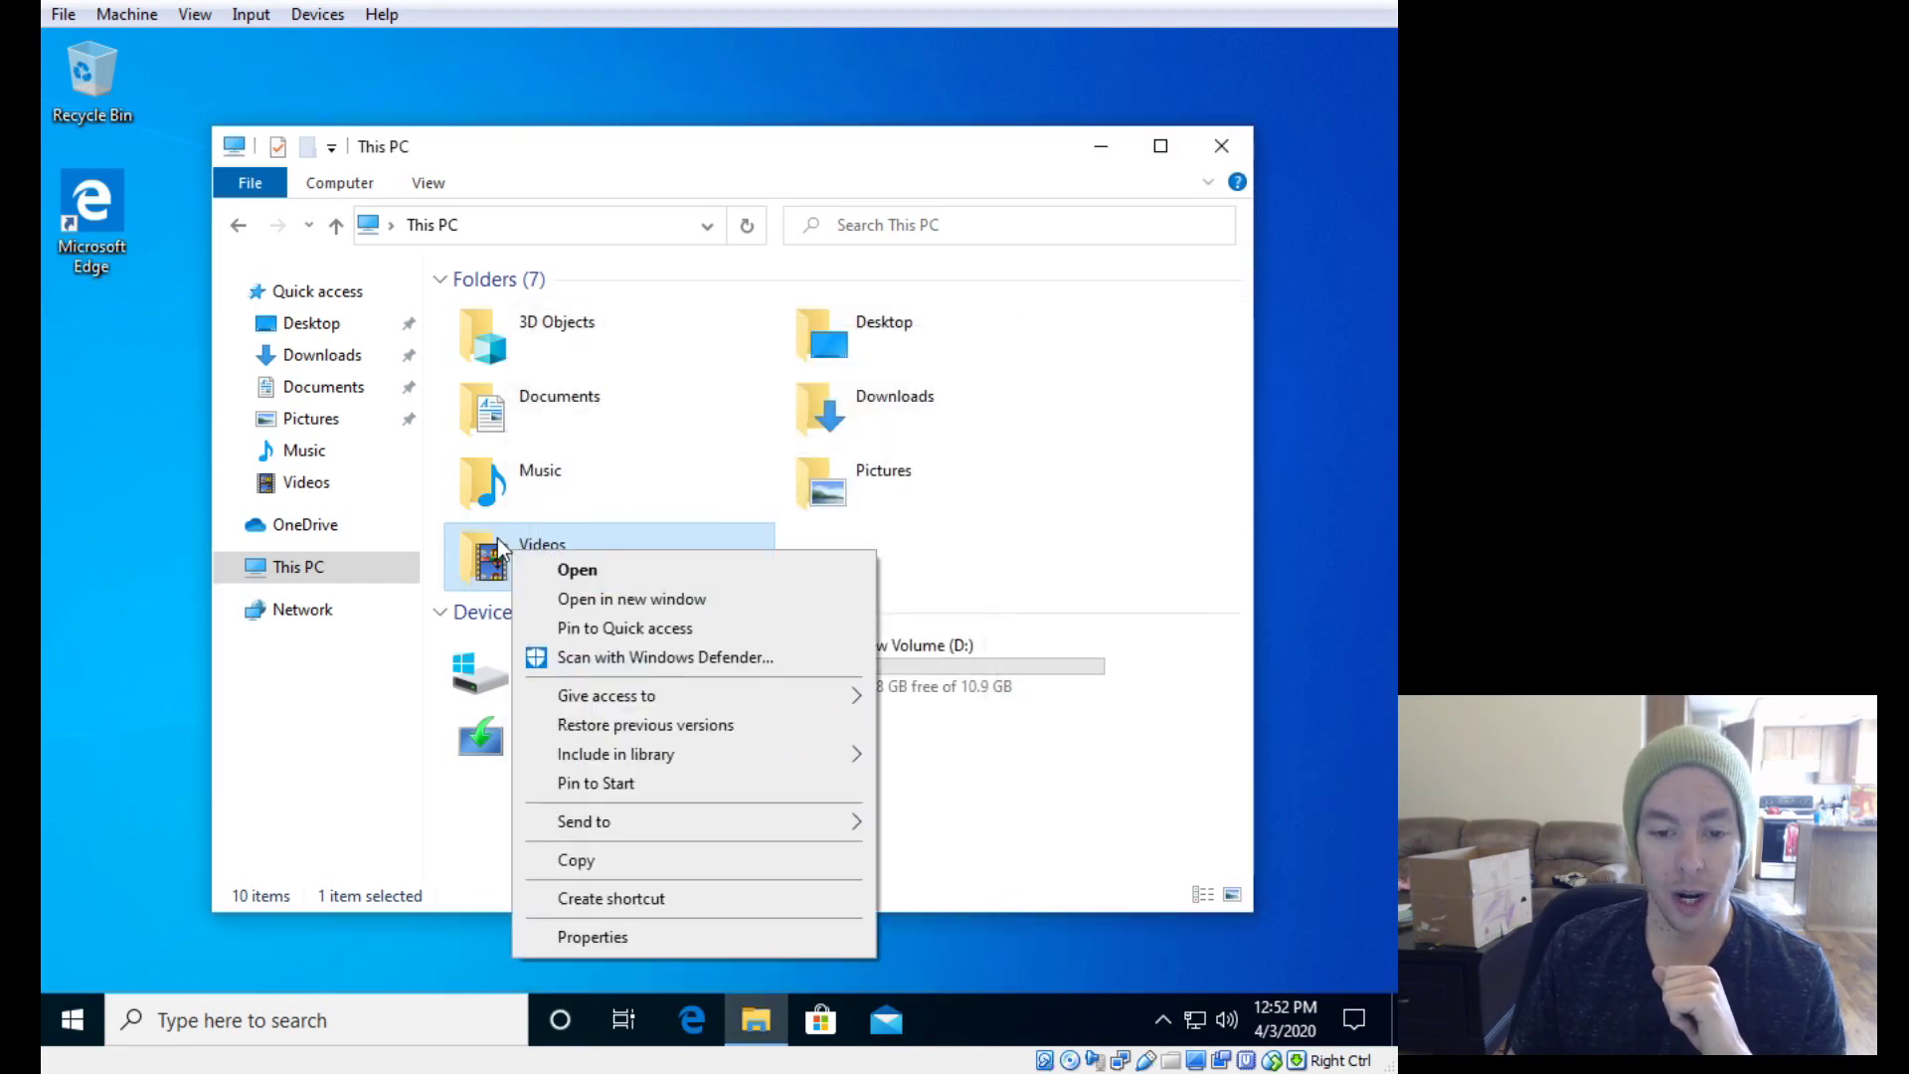
left_click(637, 937)
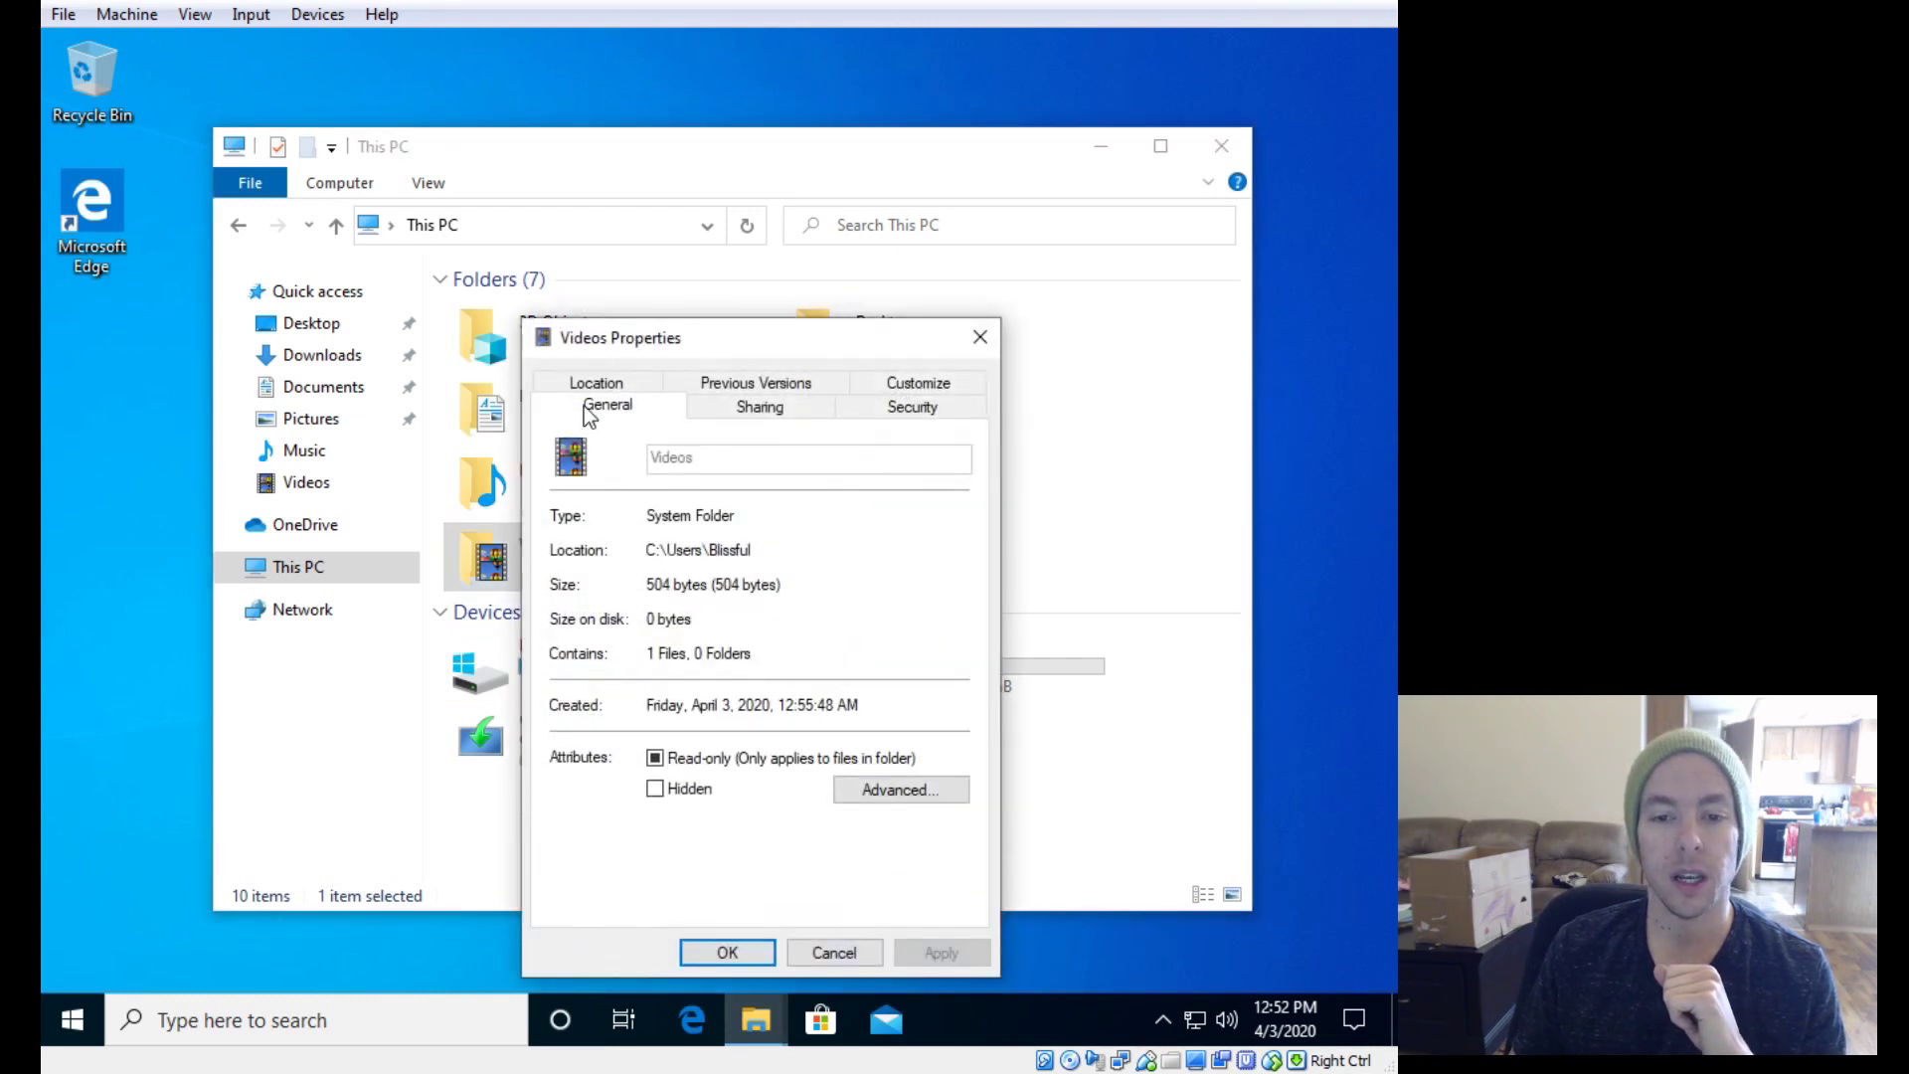
left_click(596, 390)
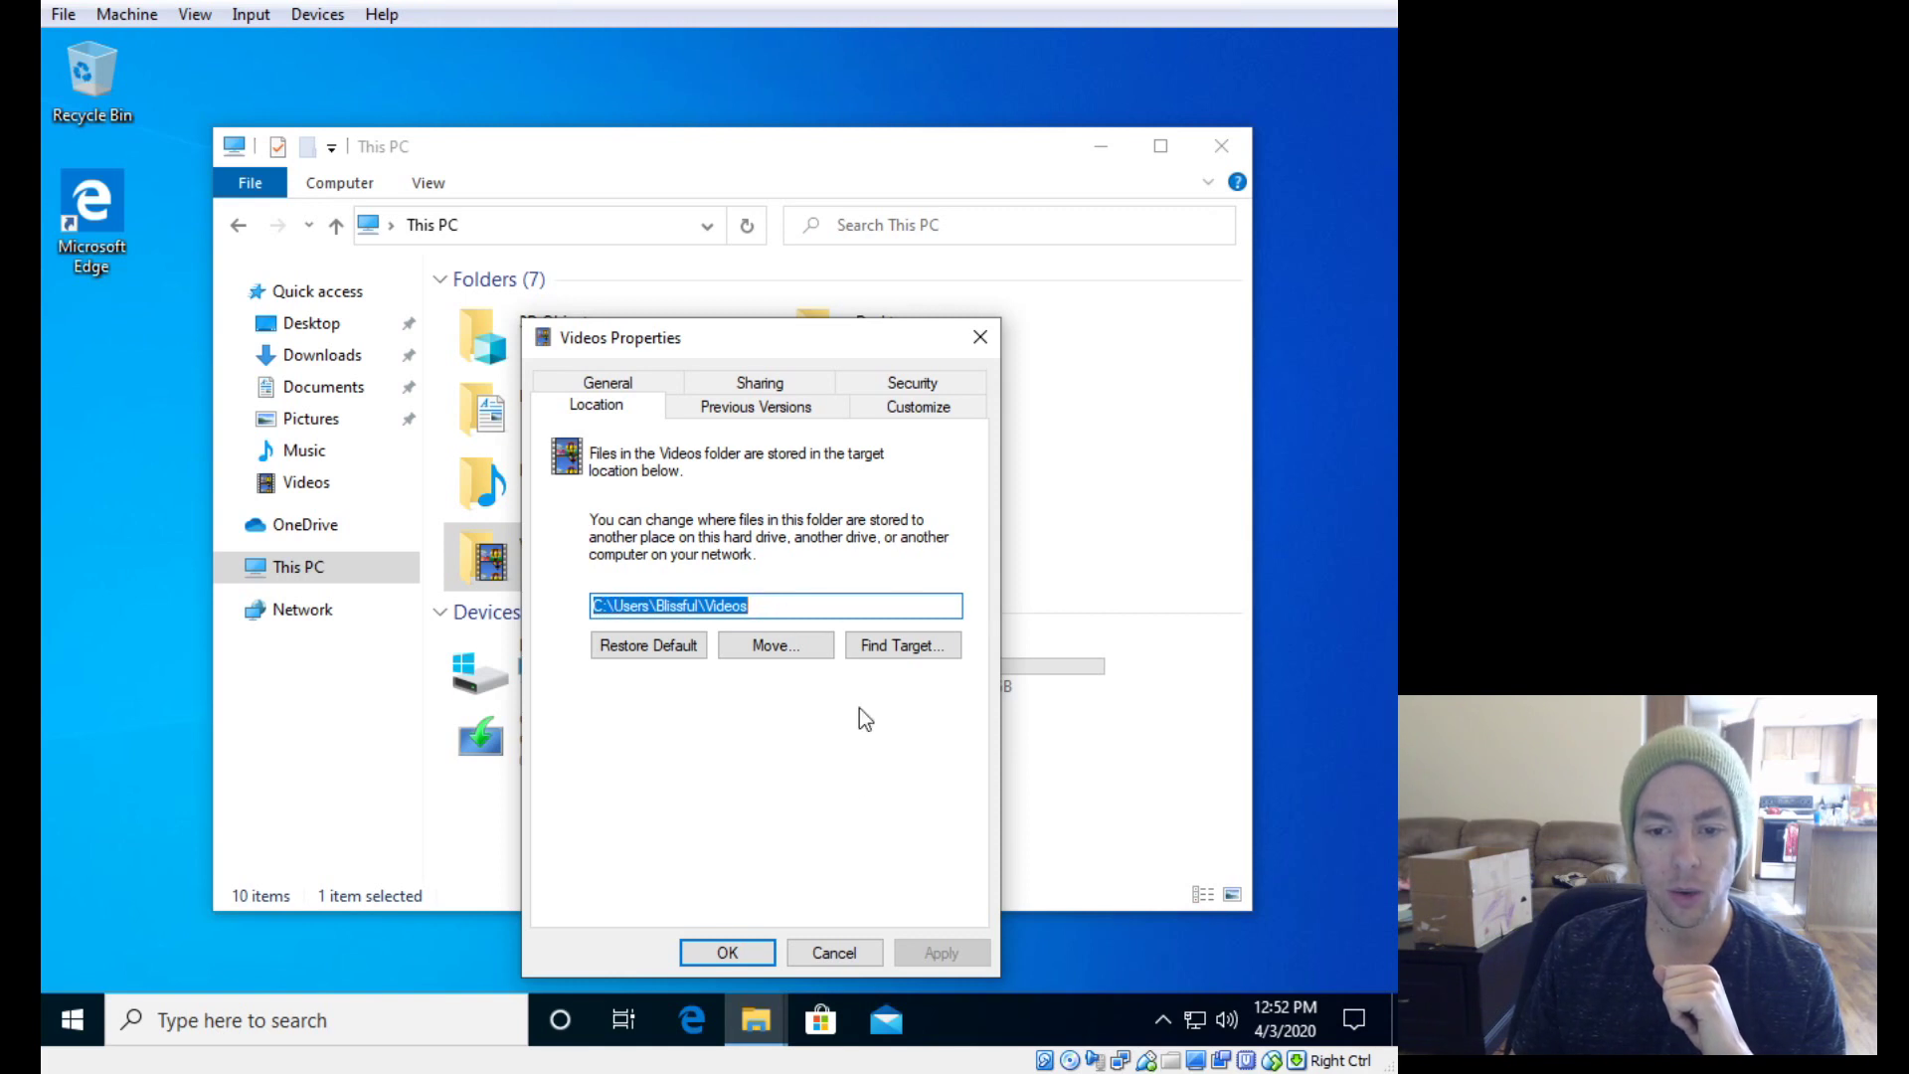
left_click(855, 951)
left_click(564, 654)
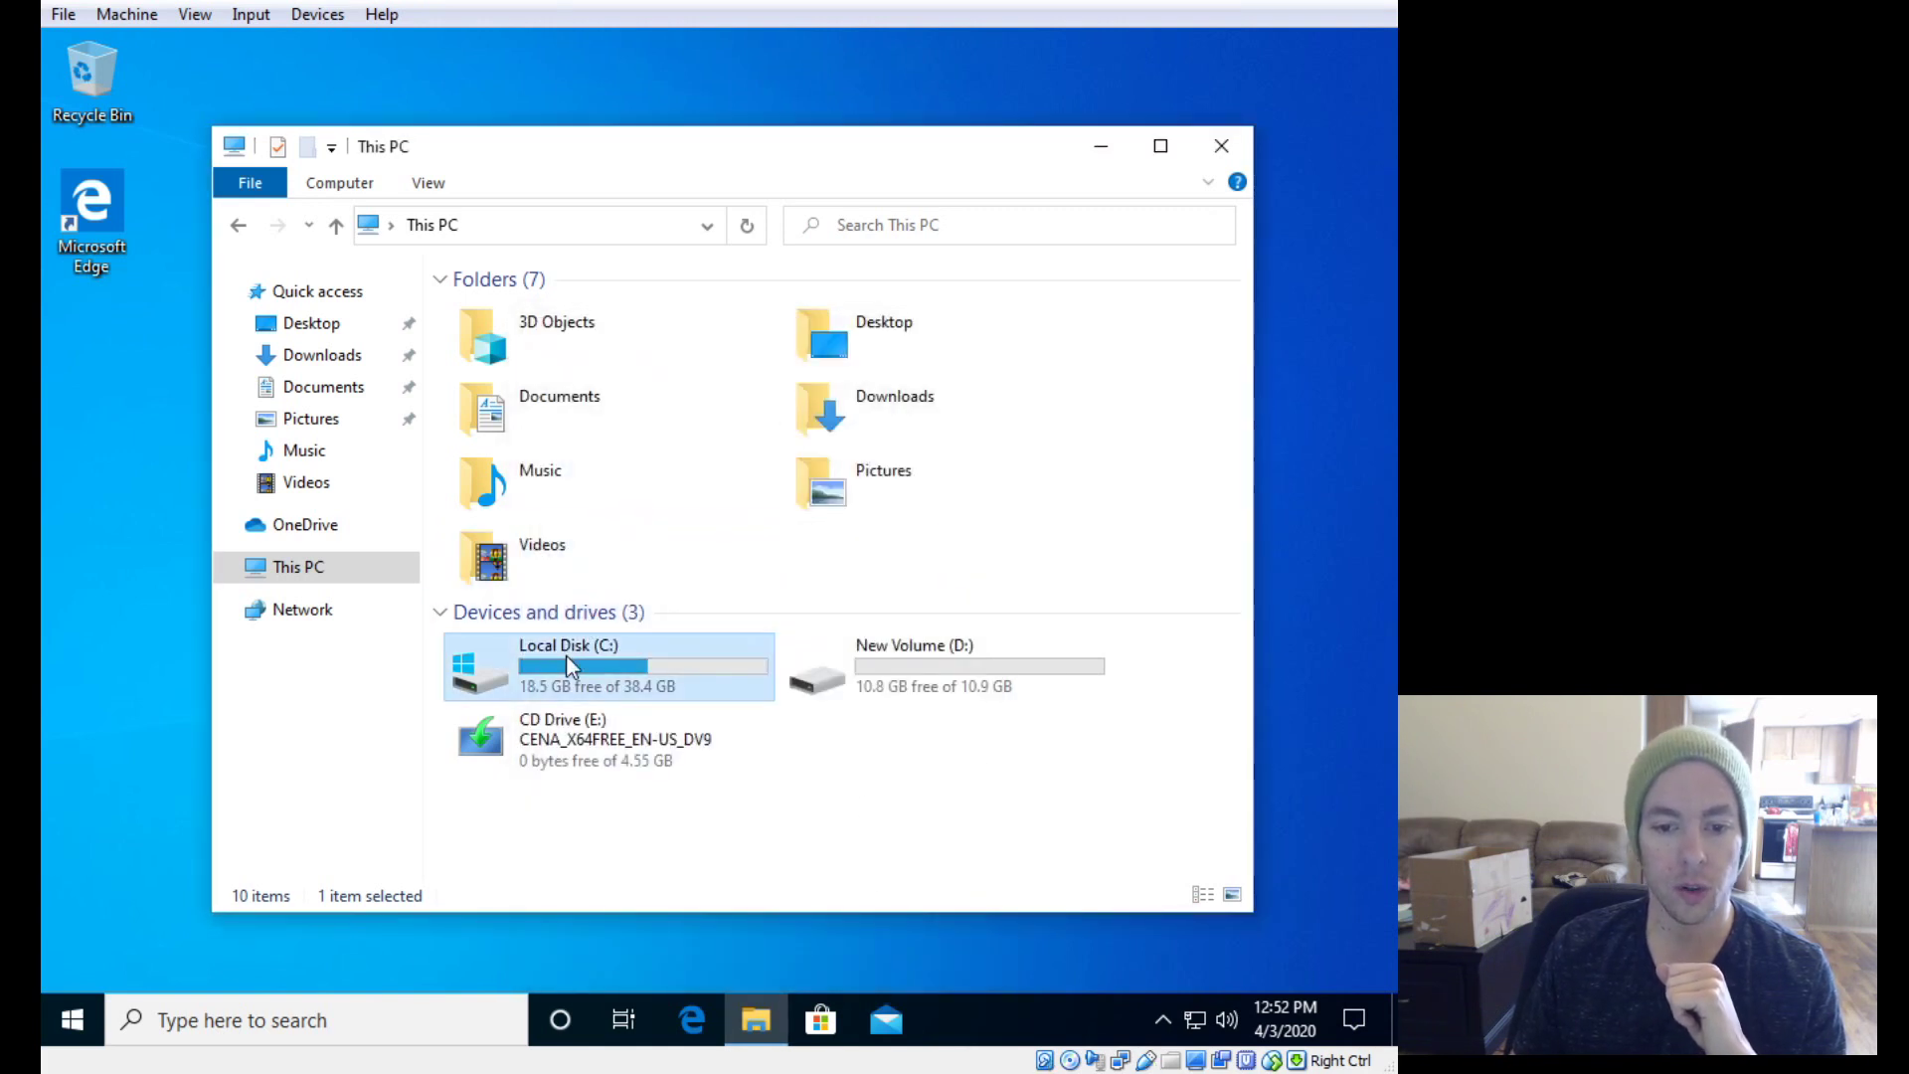
double_click(622, 664)
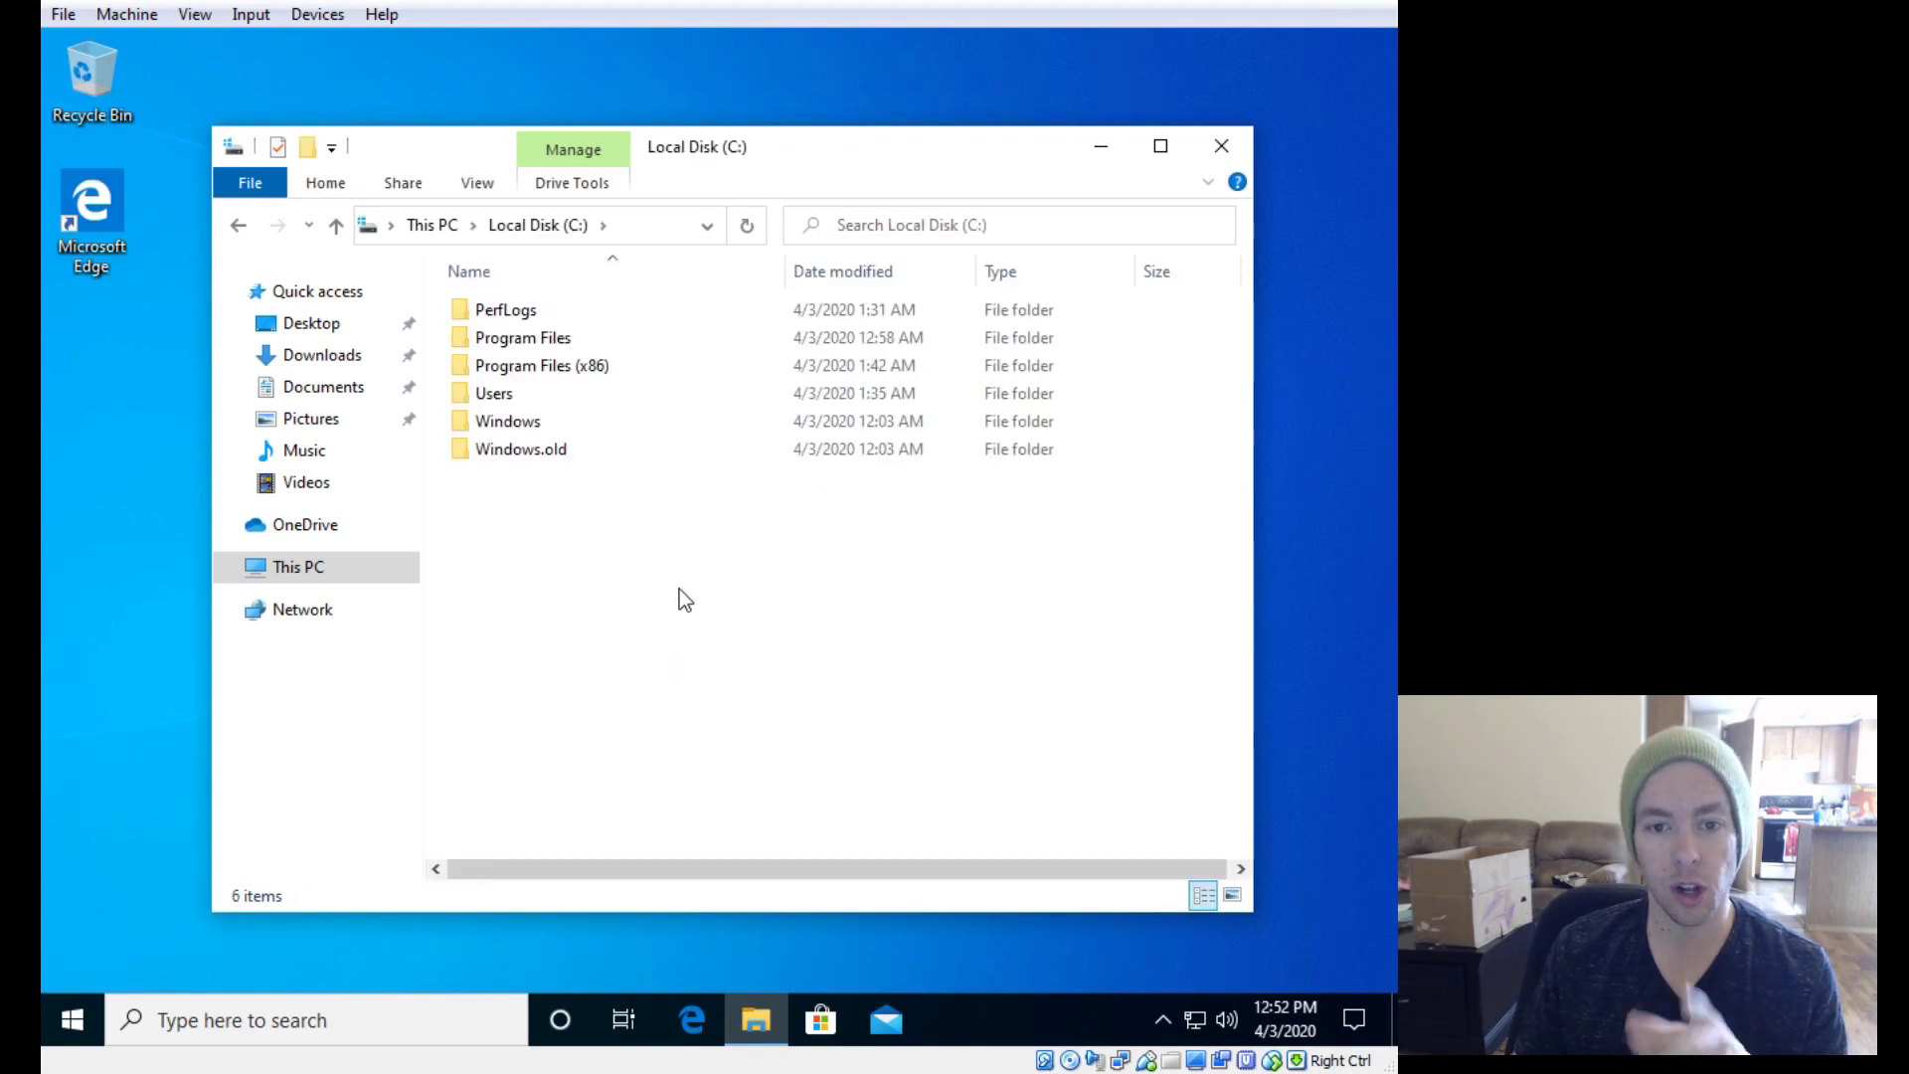
double_click(528, 391)
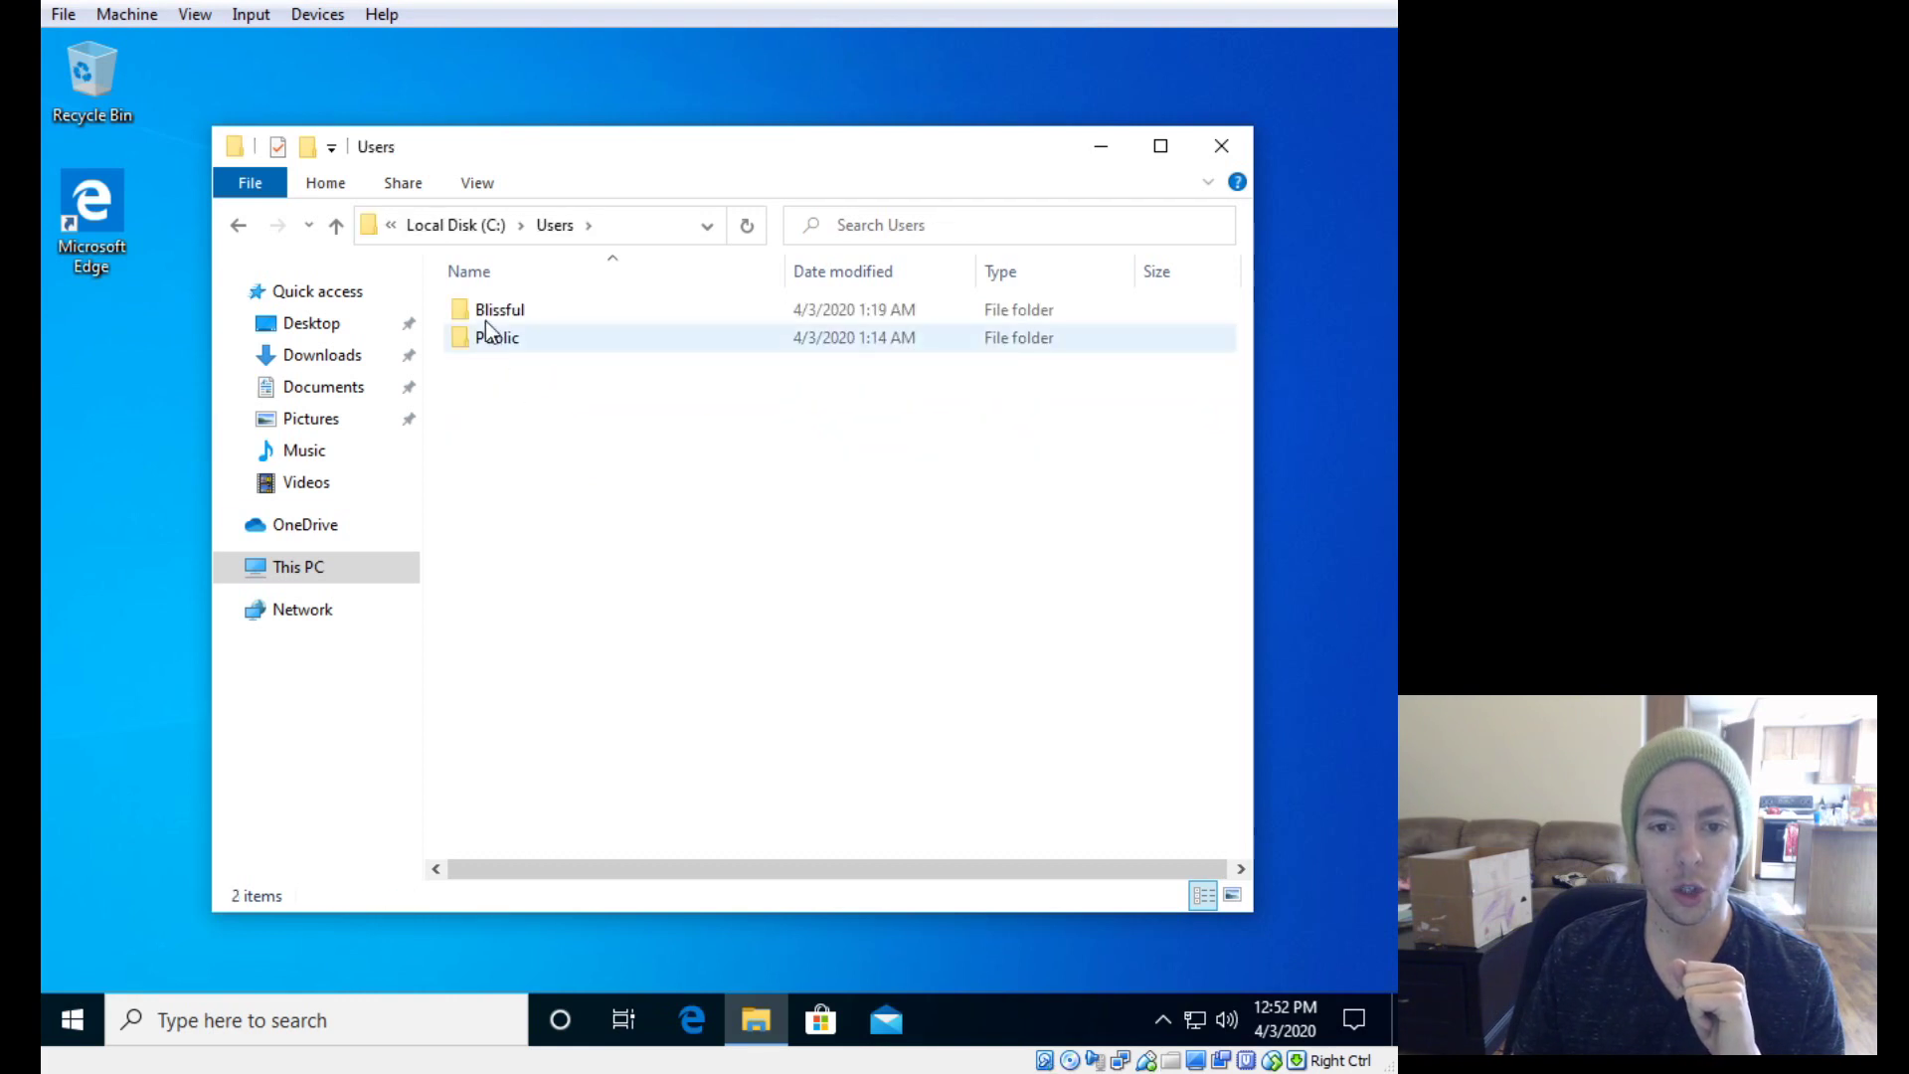
double_click(537, 313)
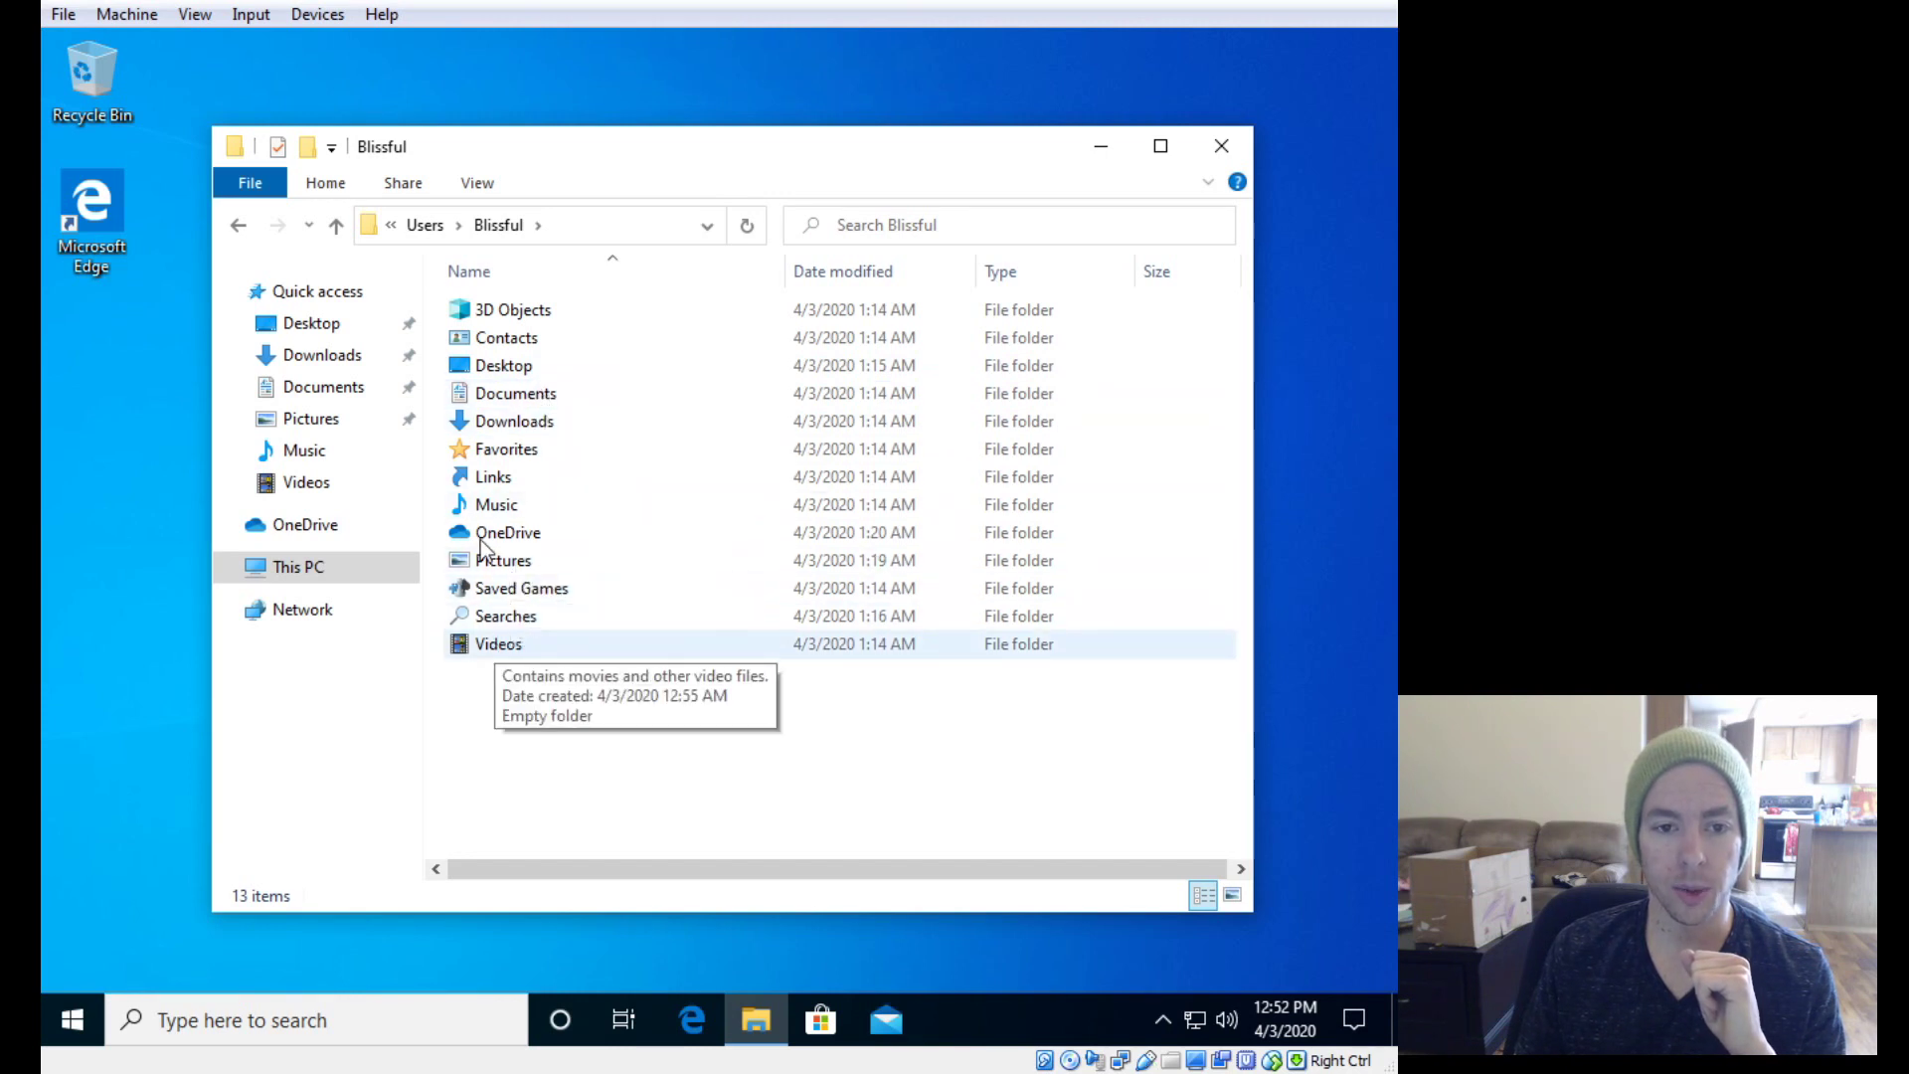
left_click(298, 565)
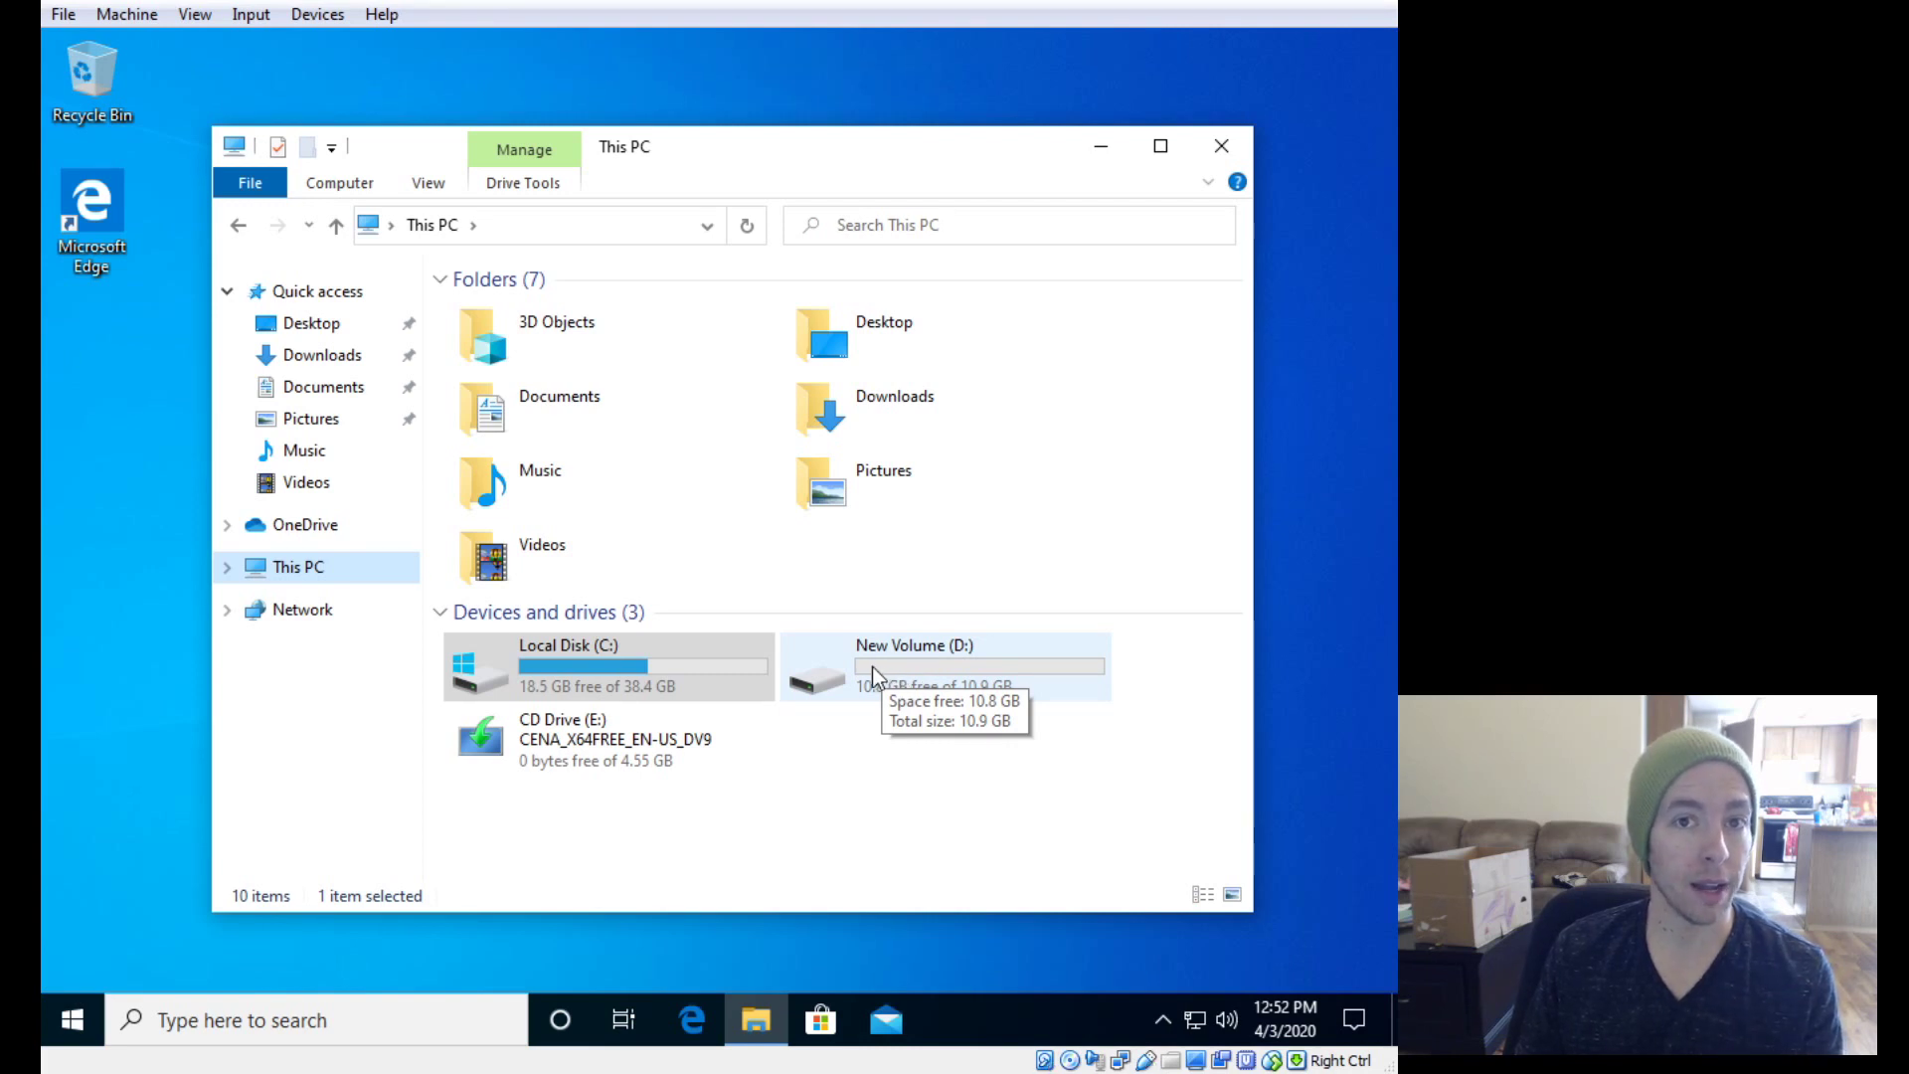
Step: Open the Videos folder's Properties at the Location tab and start choosing a new destination
left_click(775, 729)
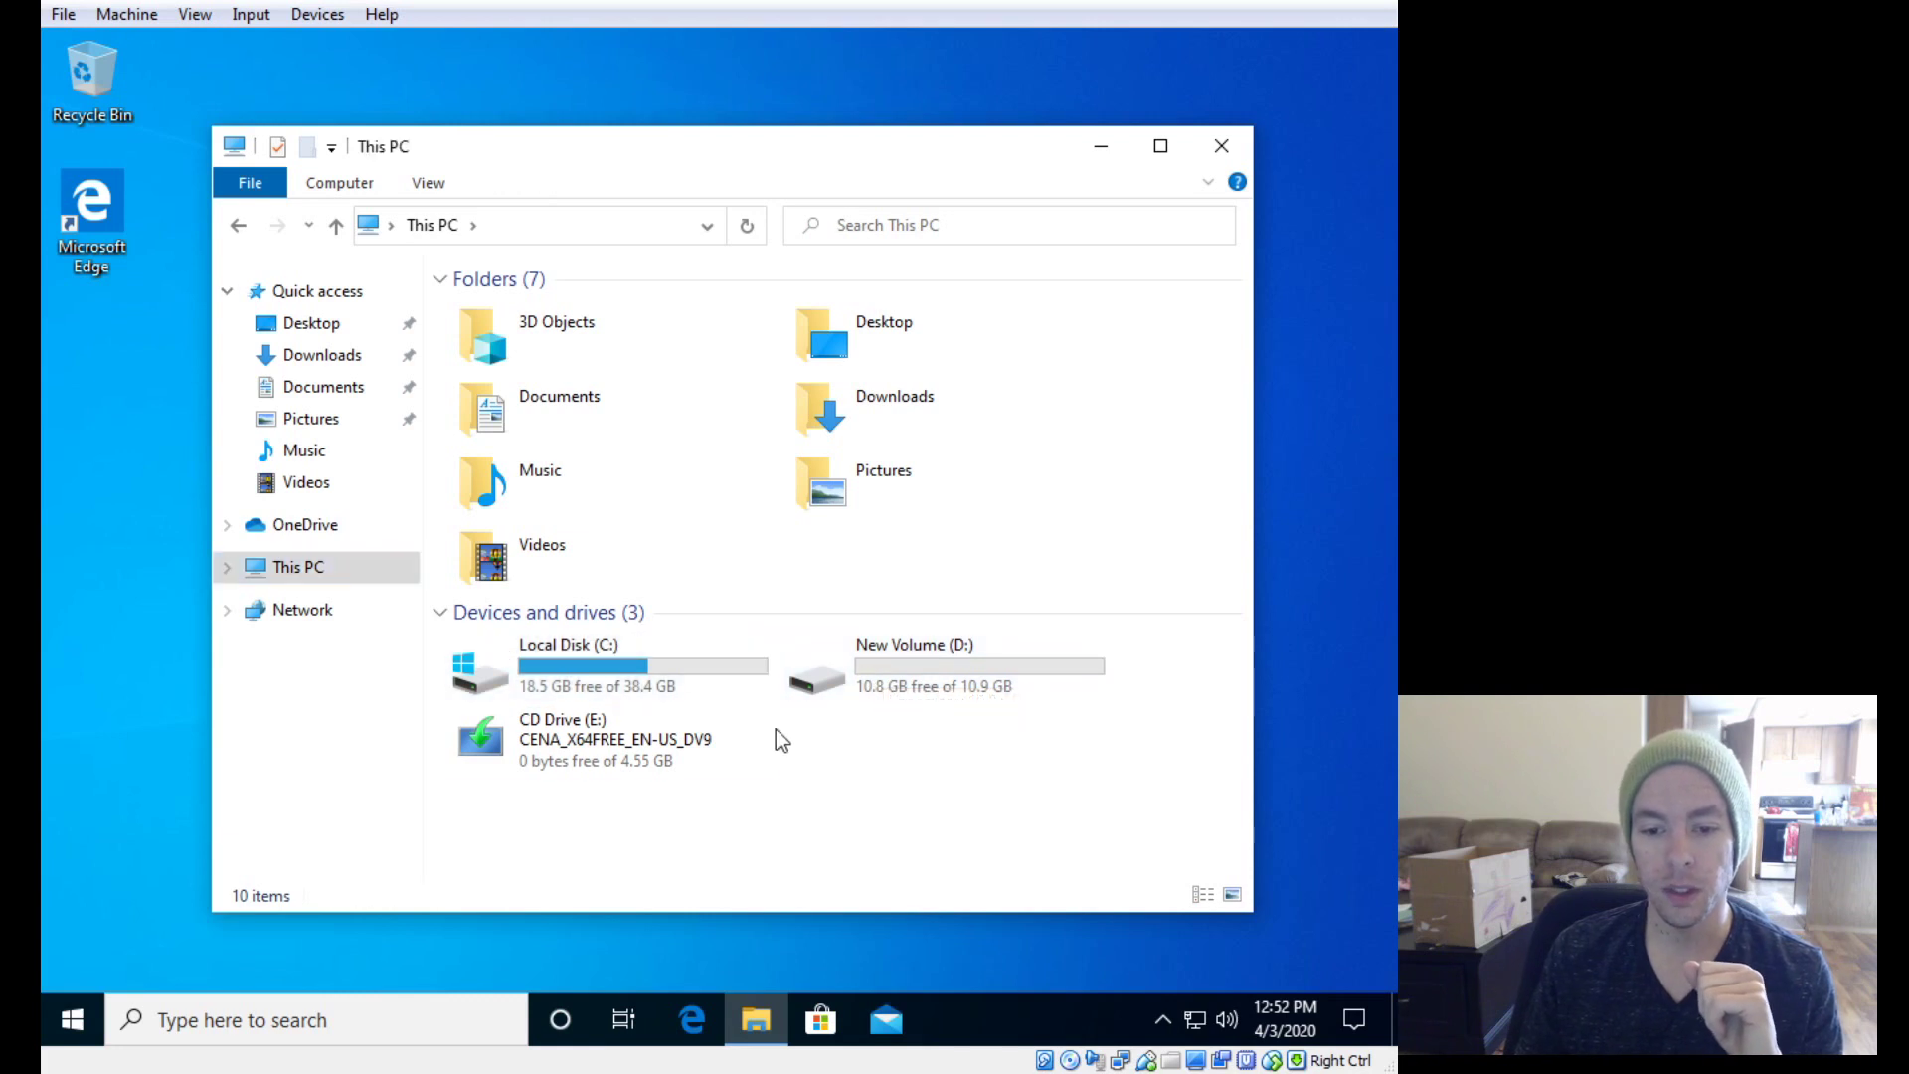
left_click(568, 545)
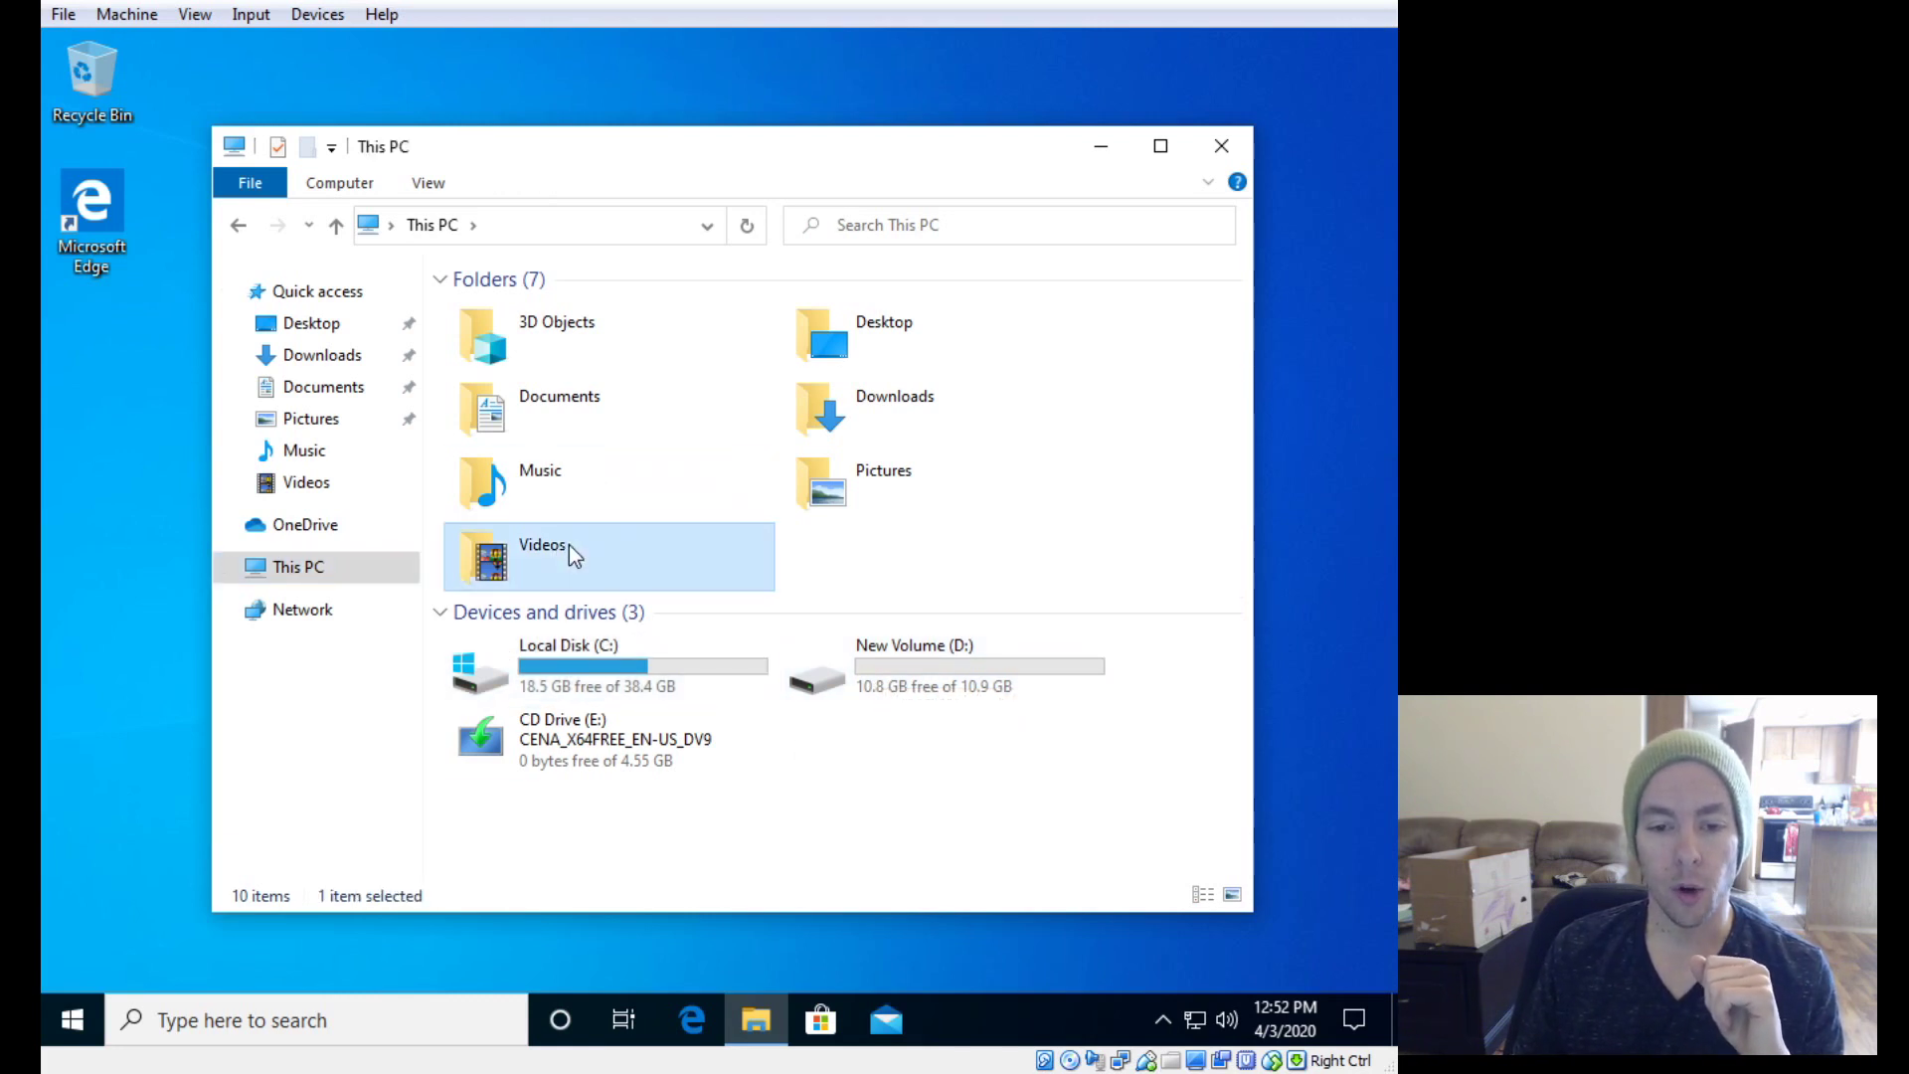
right_click(568, 544)
left_click(711, 928)
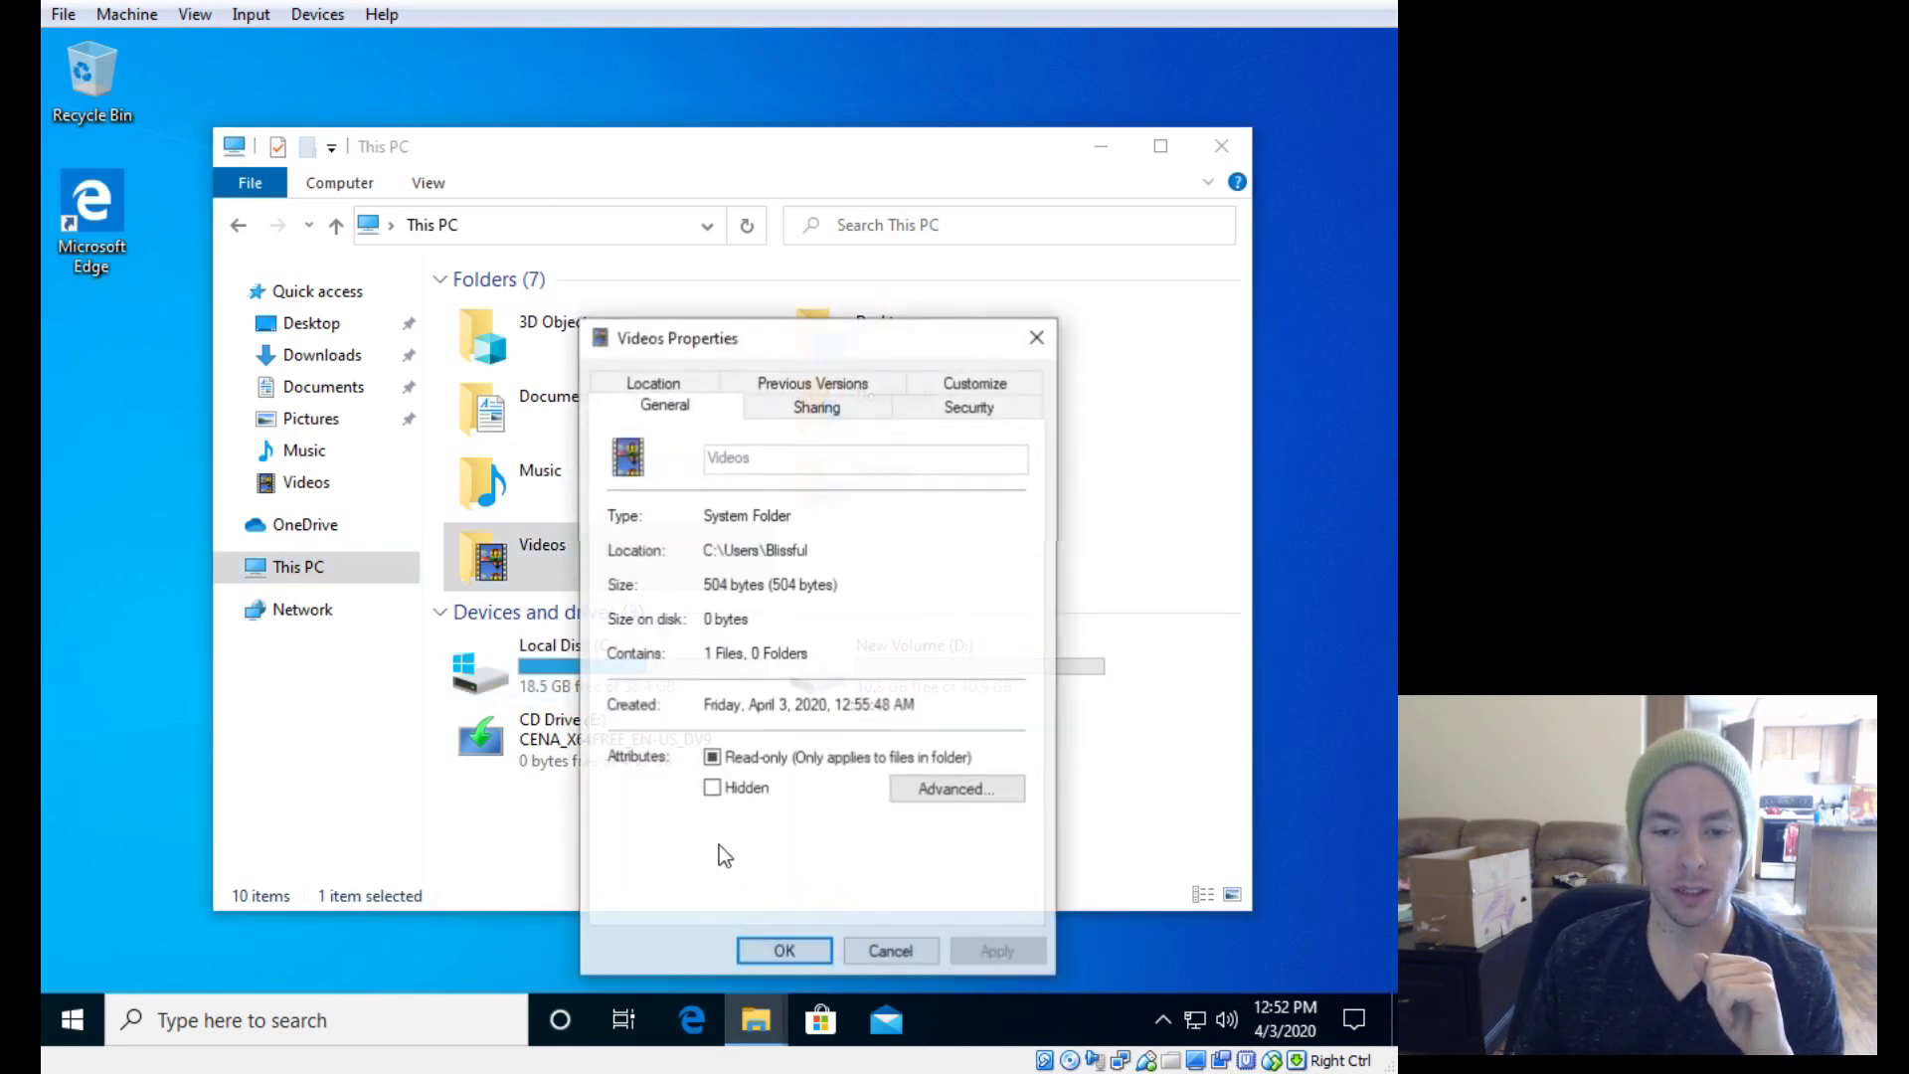
left_click(651, 388)
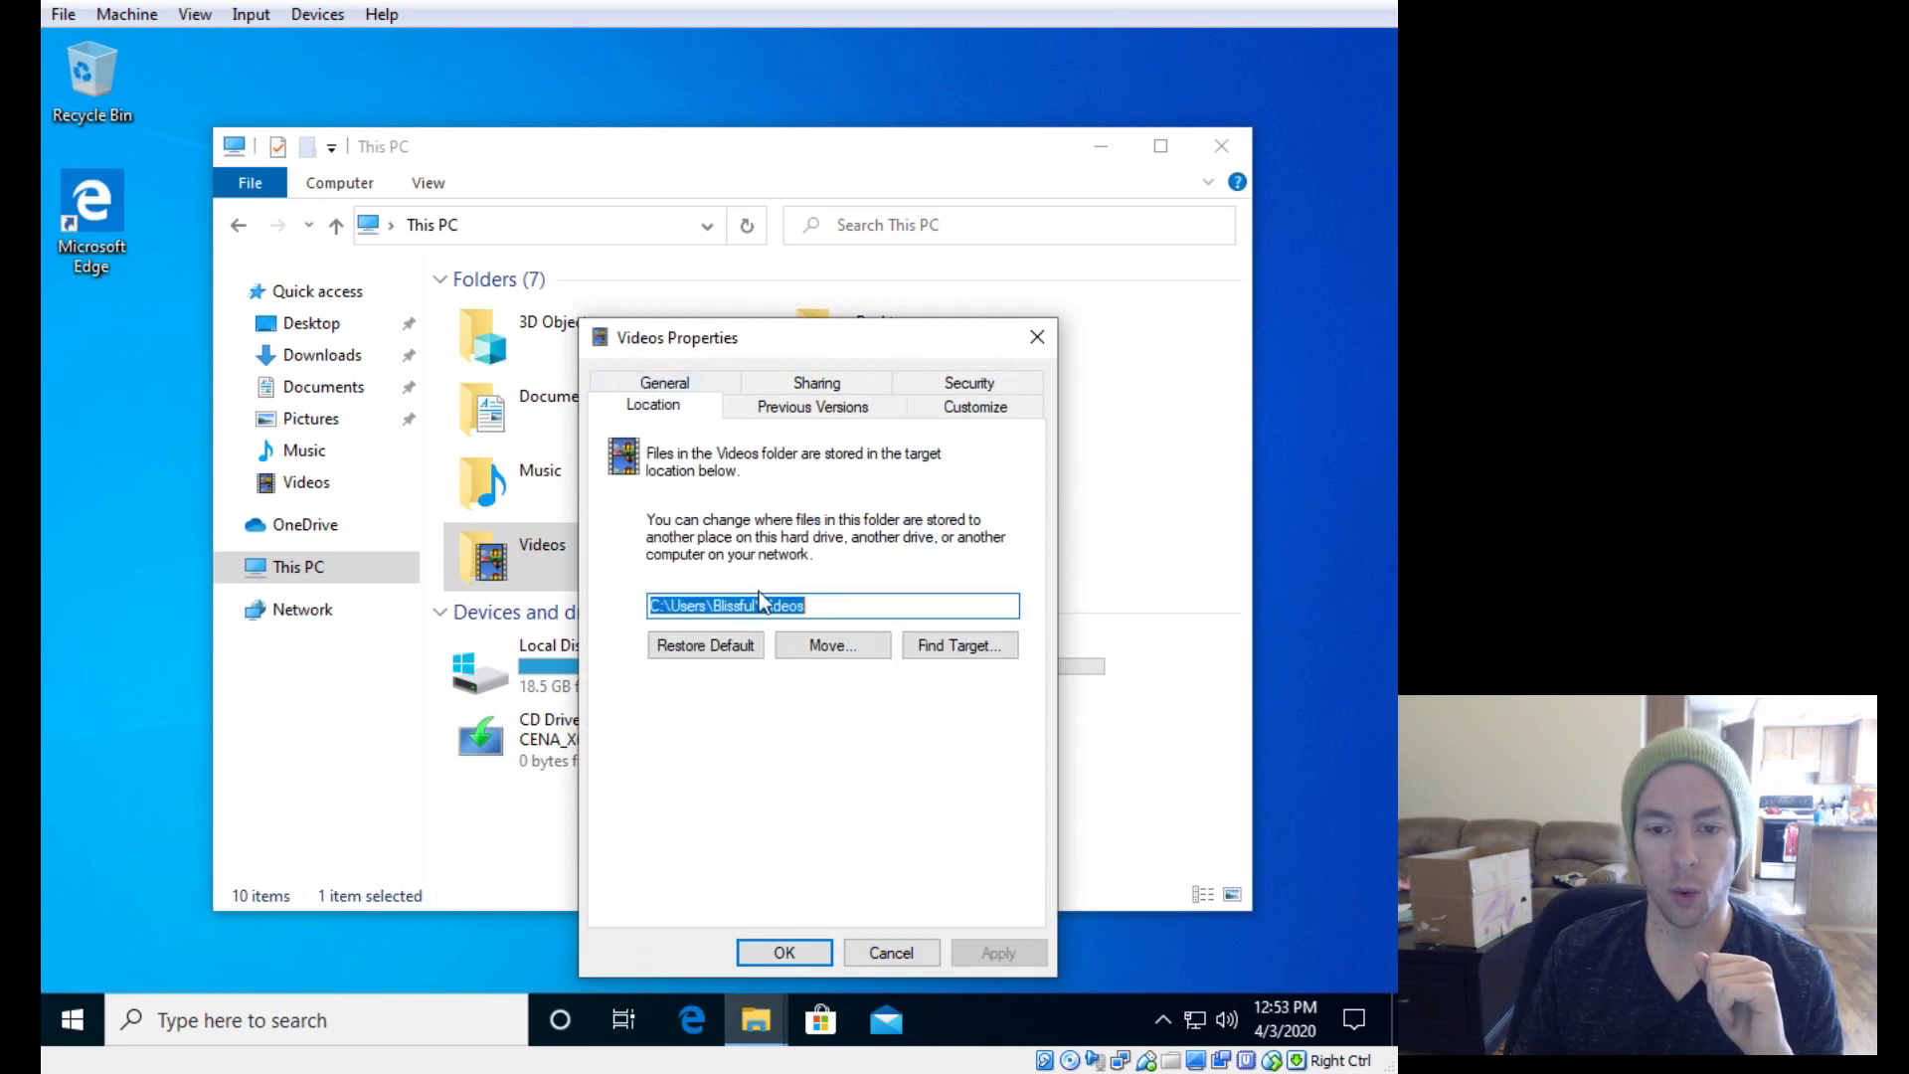
left_click(824, 607)
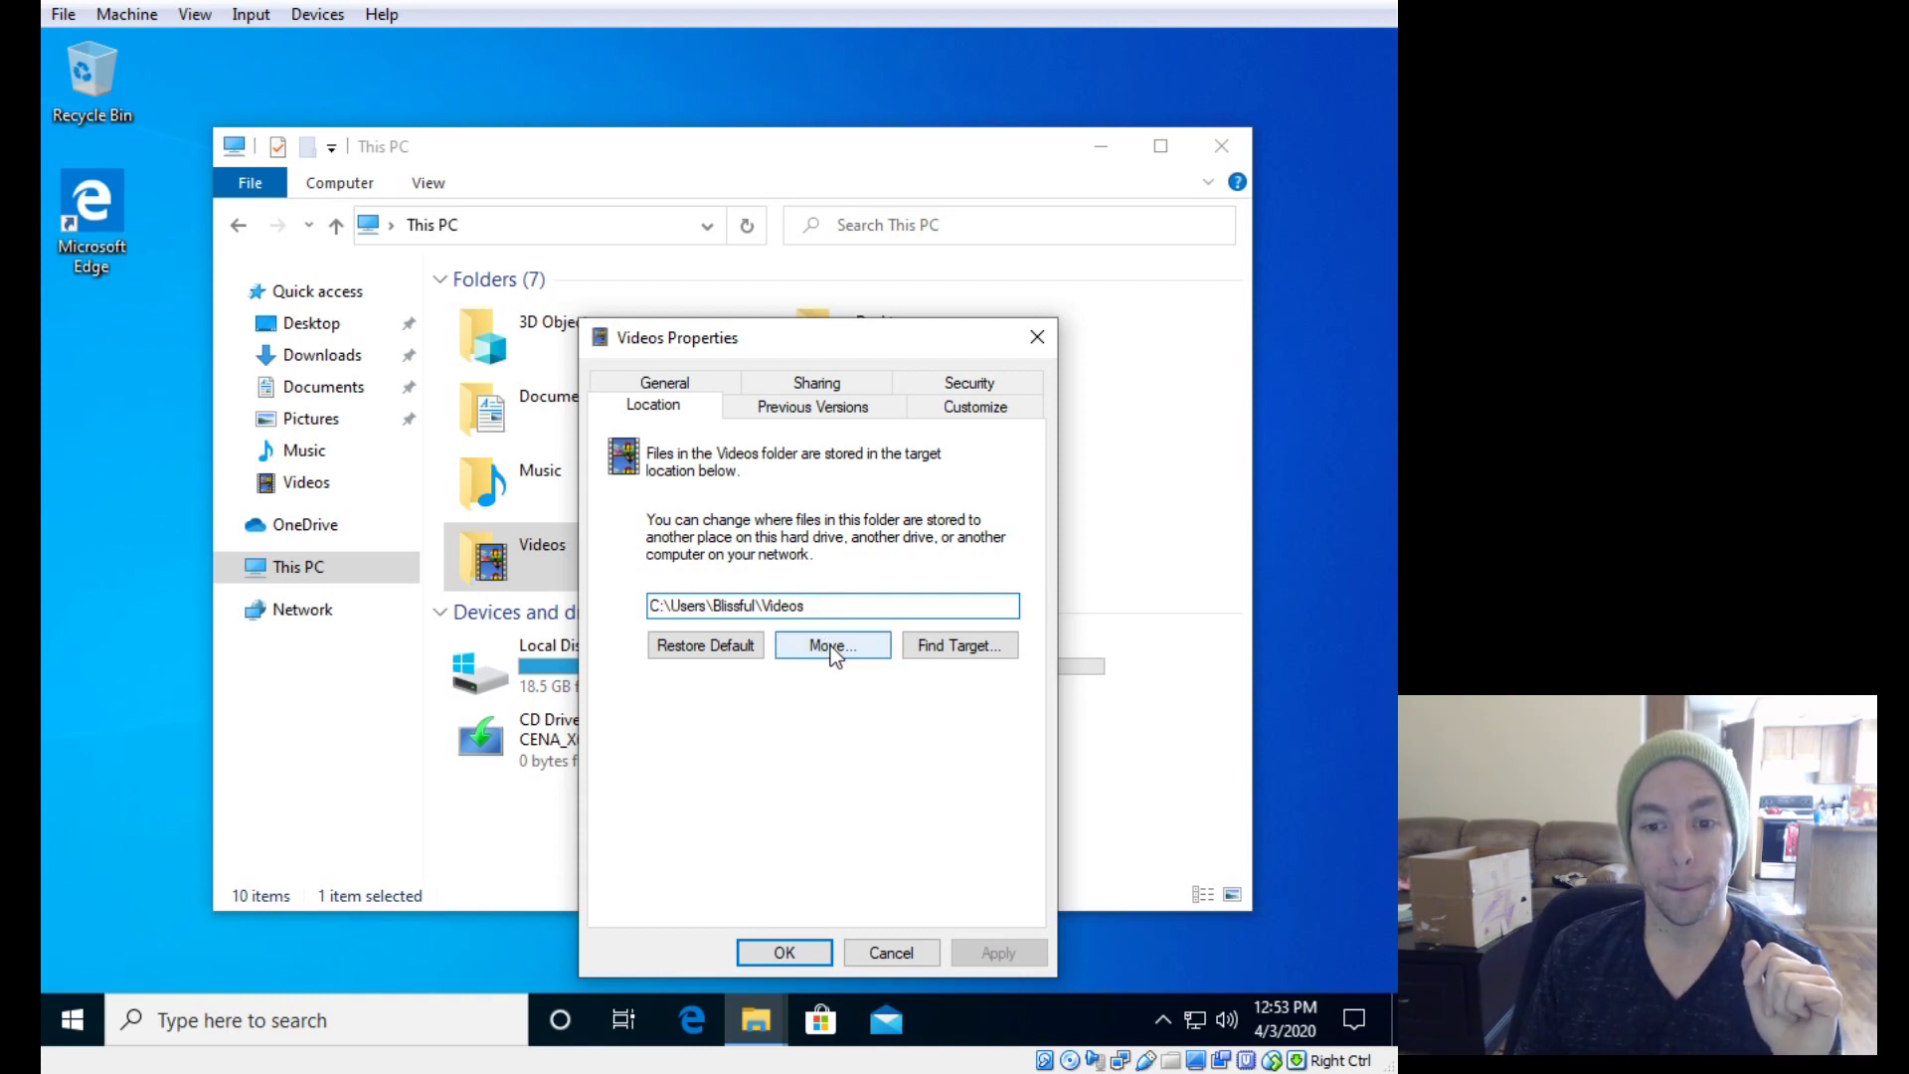
left_click(831, 646)
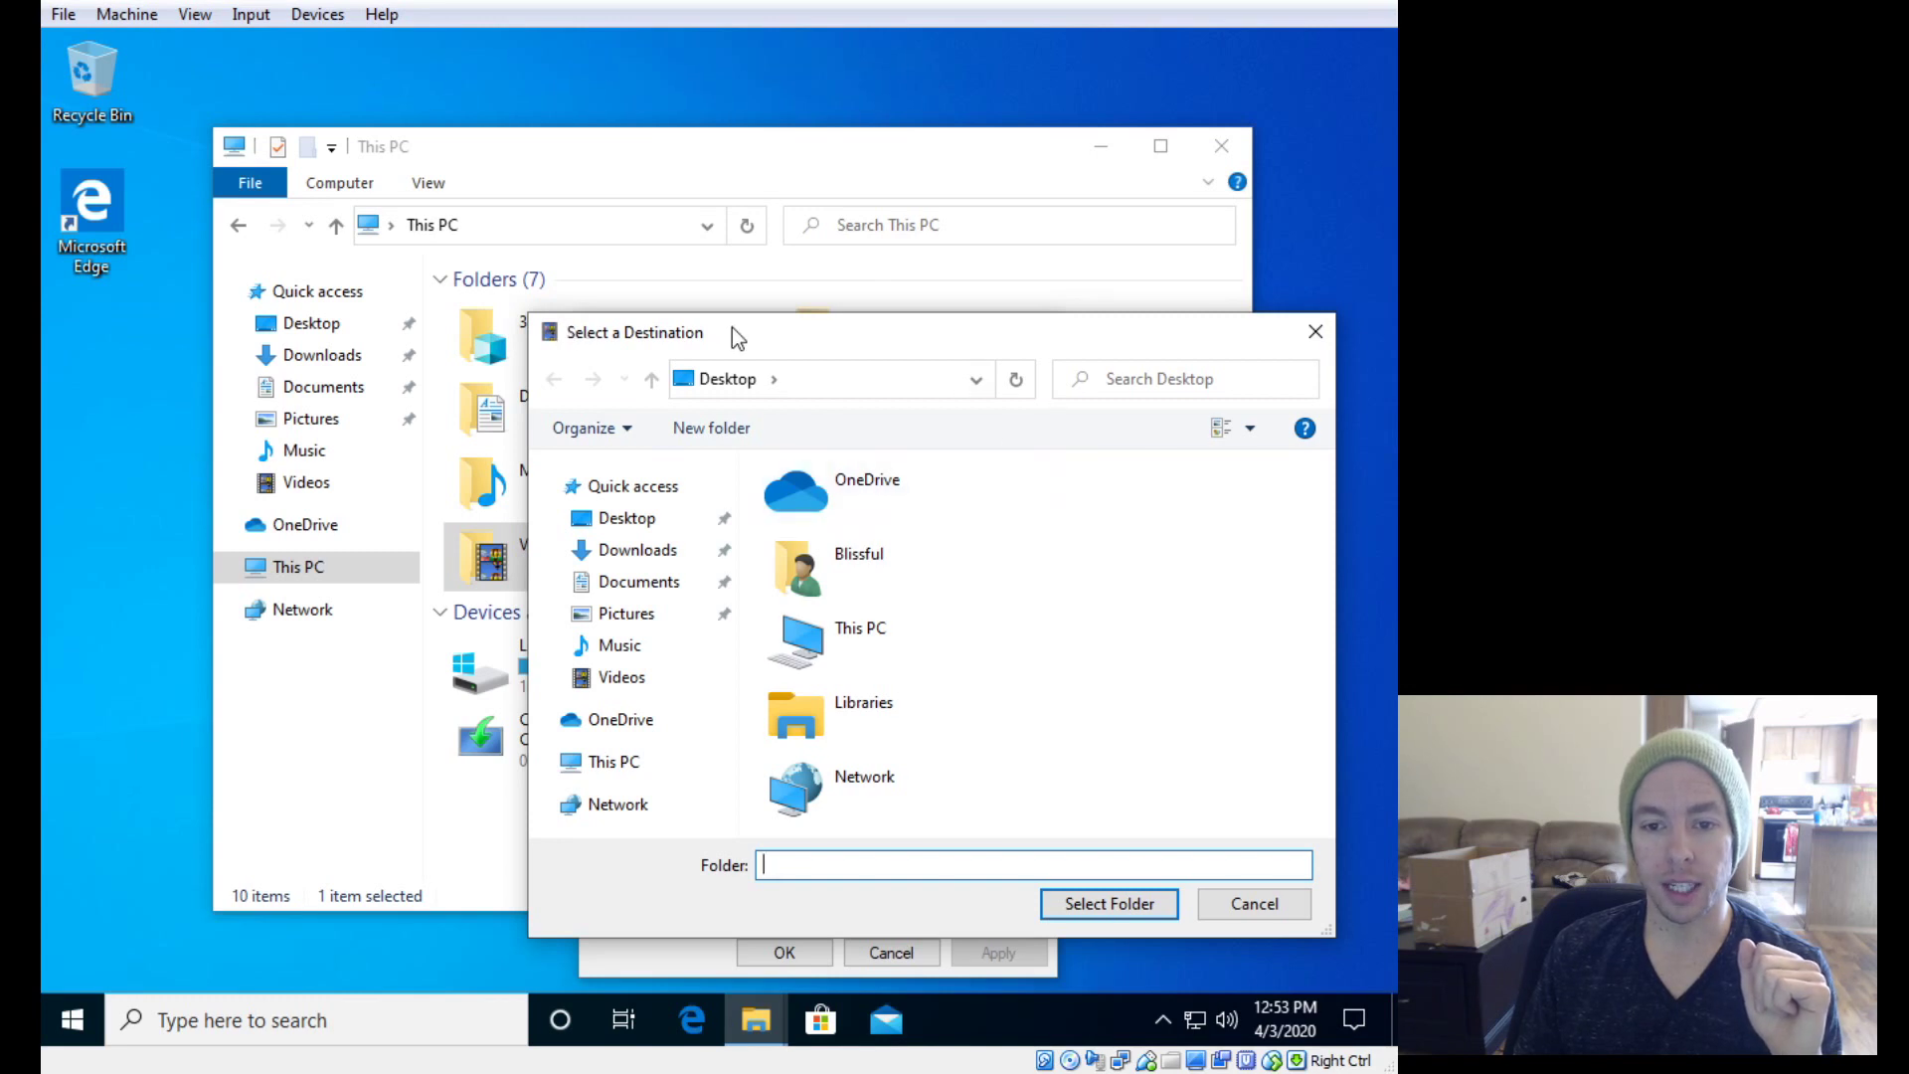
Step: Browse the destination picker into New Volume (D:), showing its BEANS AND RICE and LIBRARIES folders
left_click(601, 767)
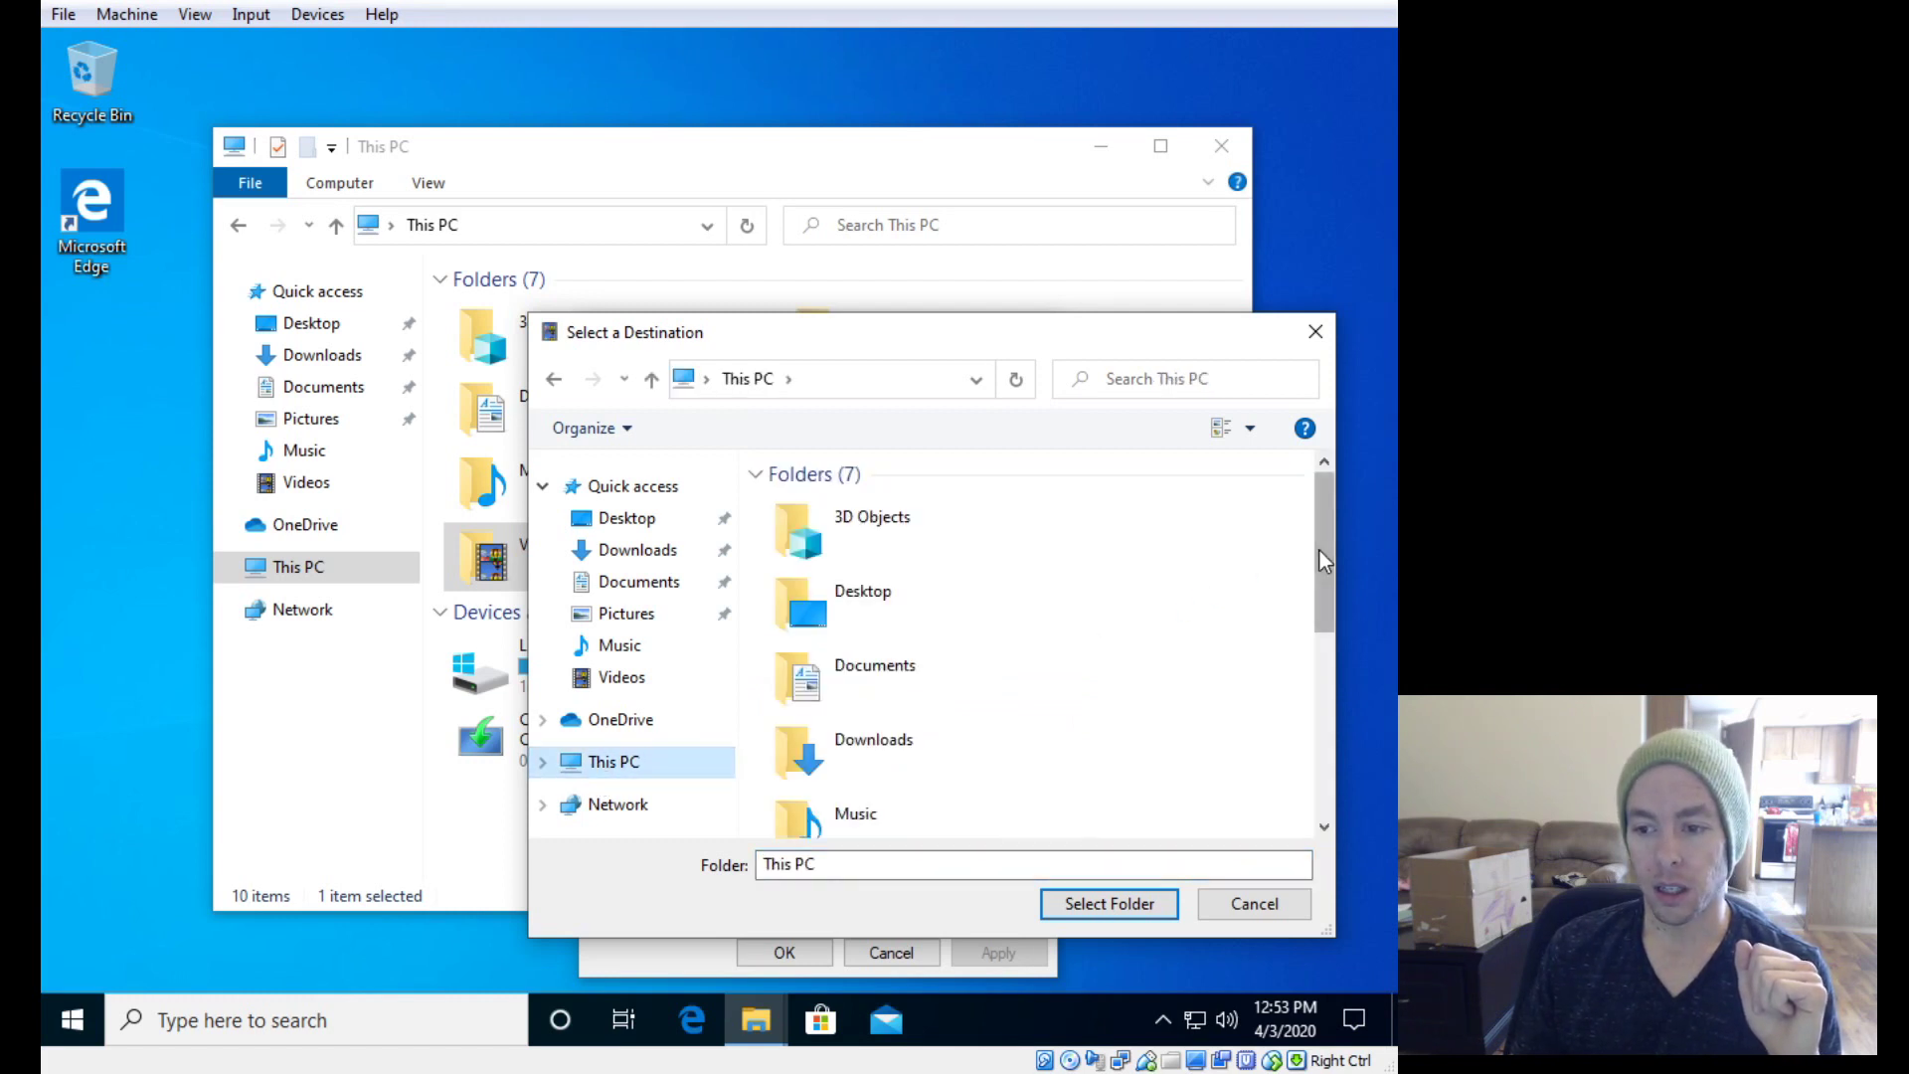
left_click_drag(1320, 553, 1312, 768)
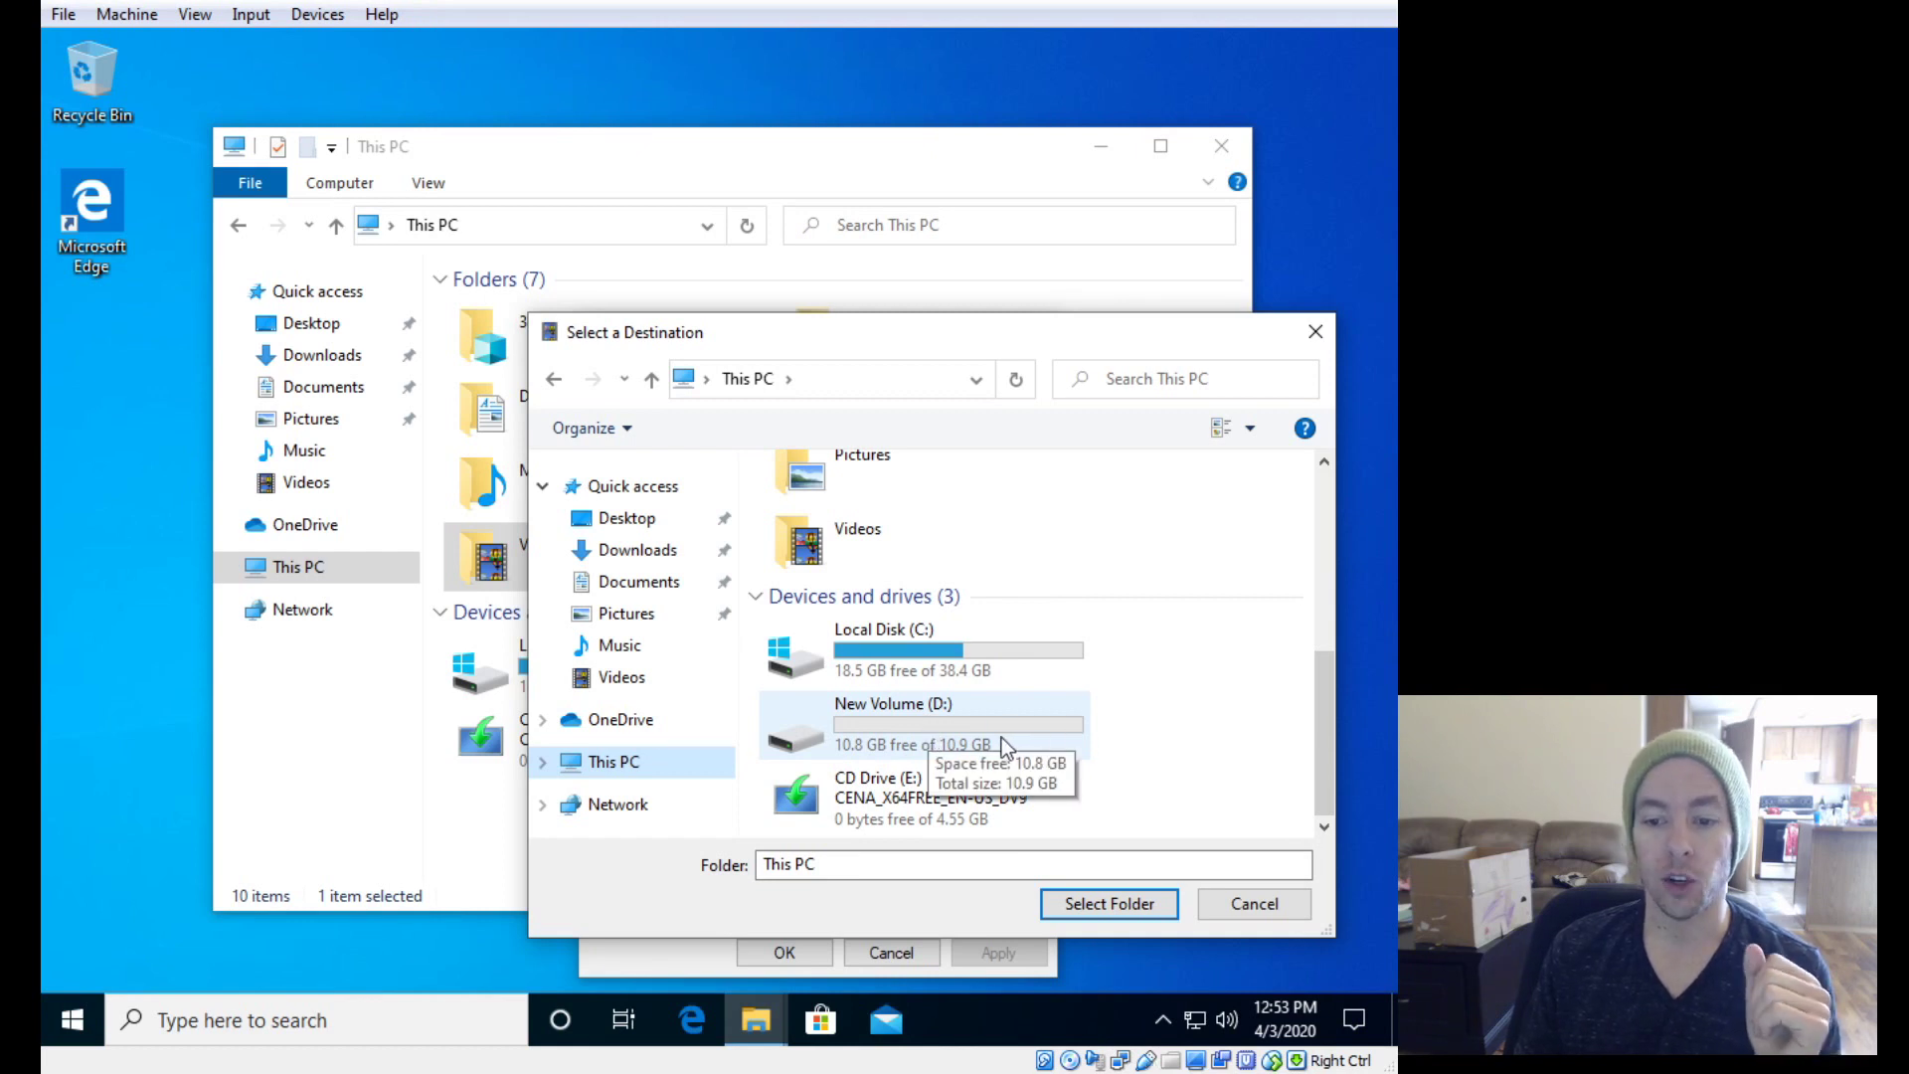
double_click(889, 720)
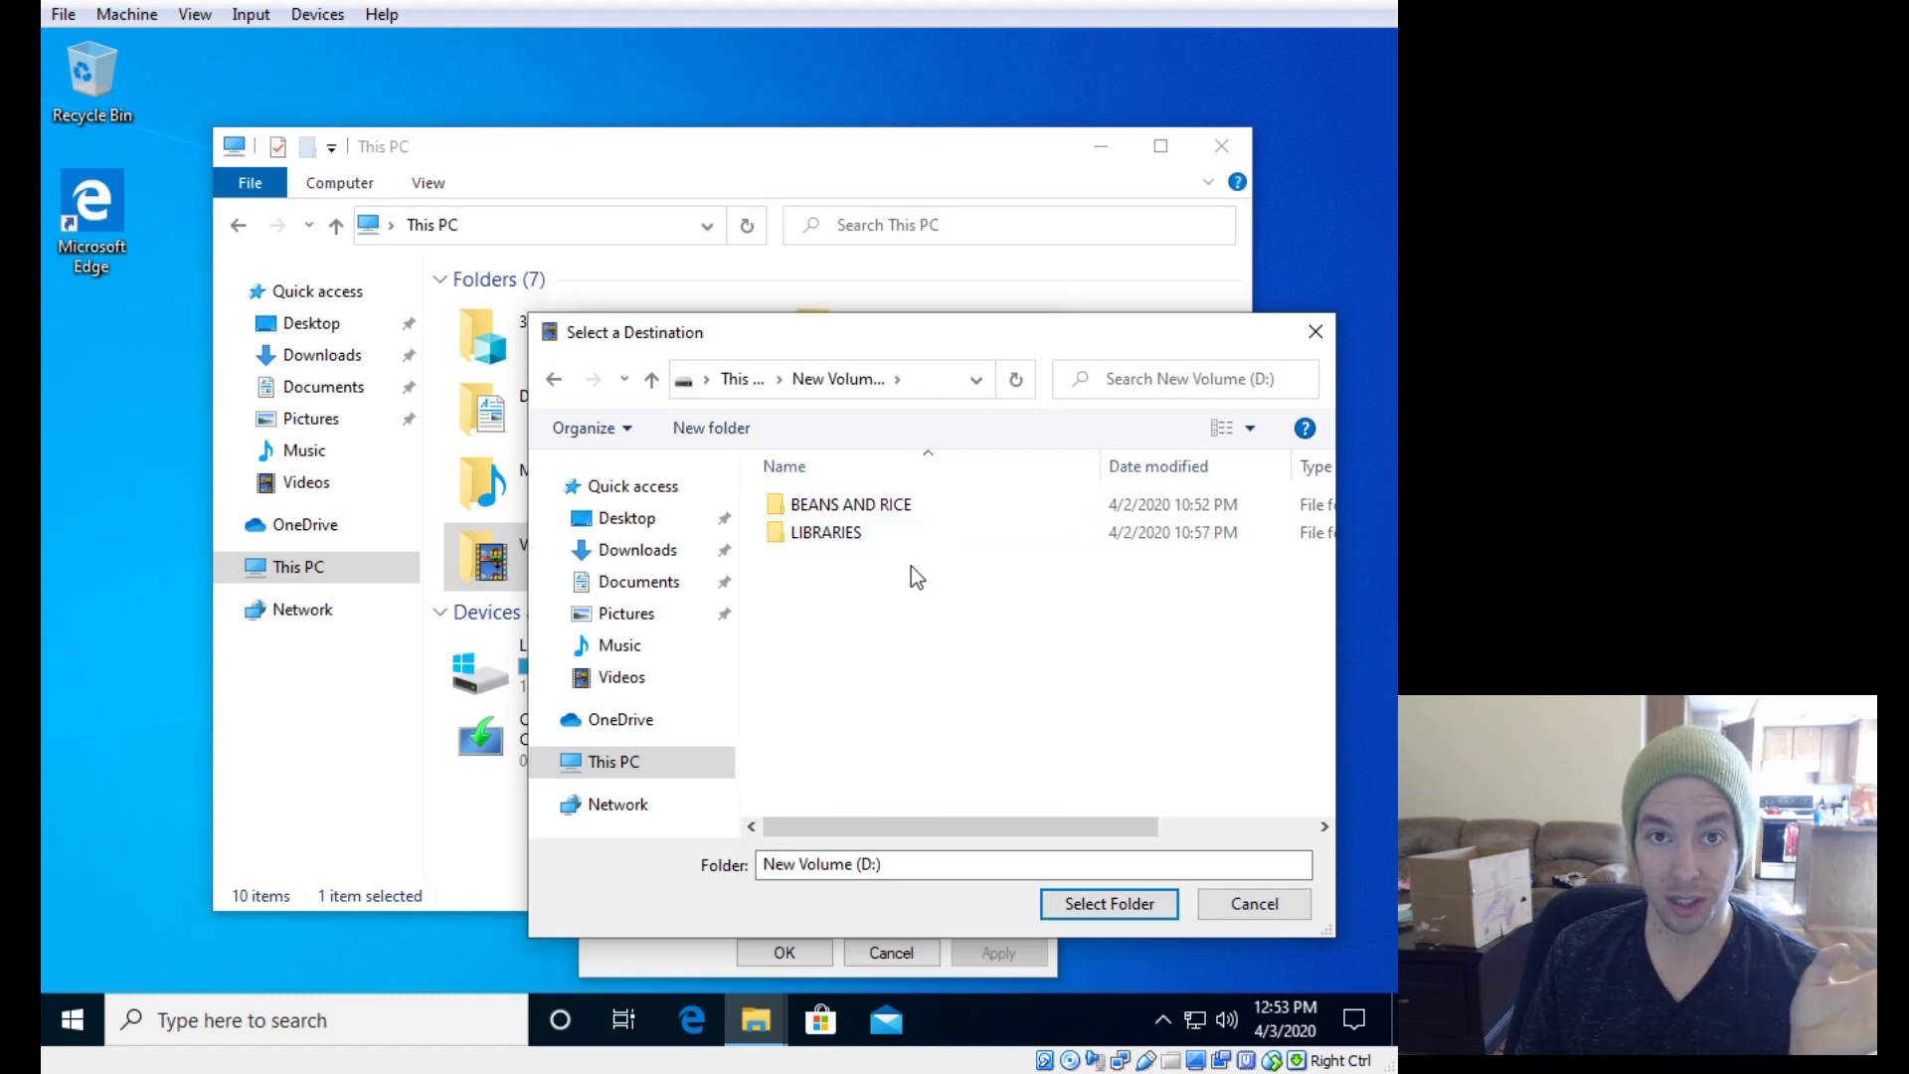
left_click(869, 507)
Step: Delete the BEANS AND RICE folder and the Documents folder inside LIBRARIES
right_click(819, 505)
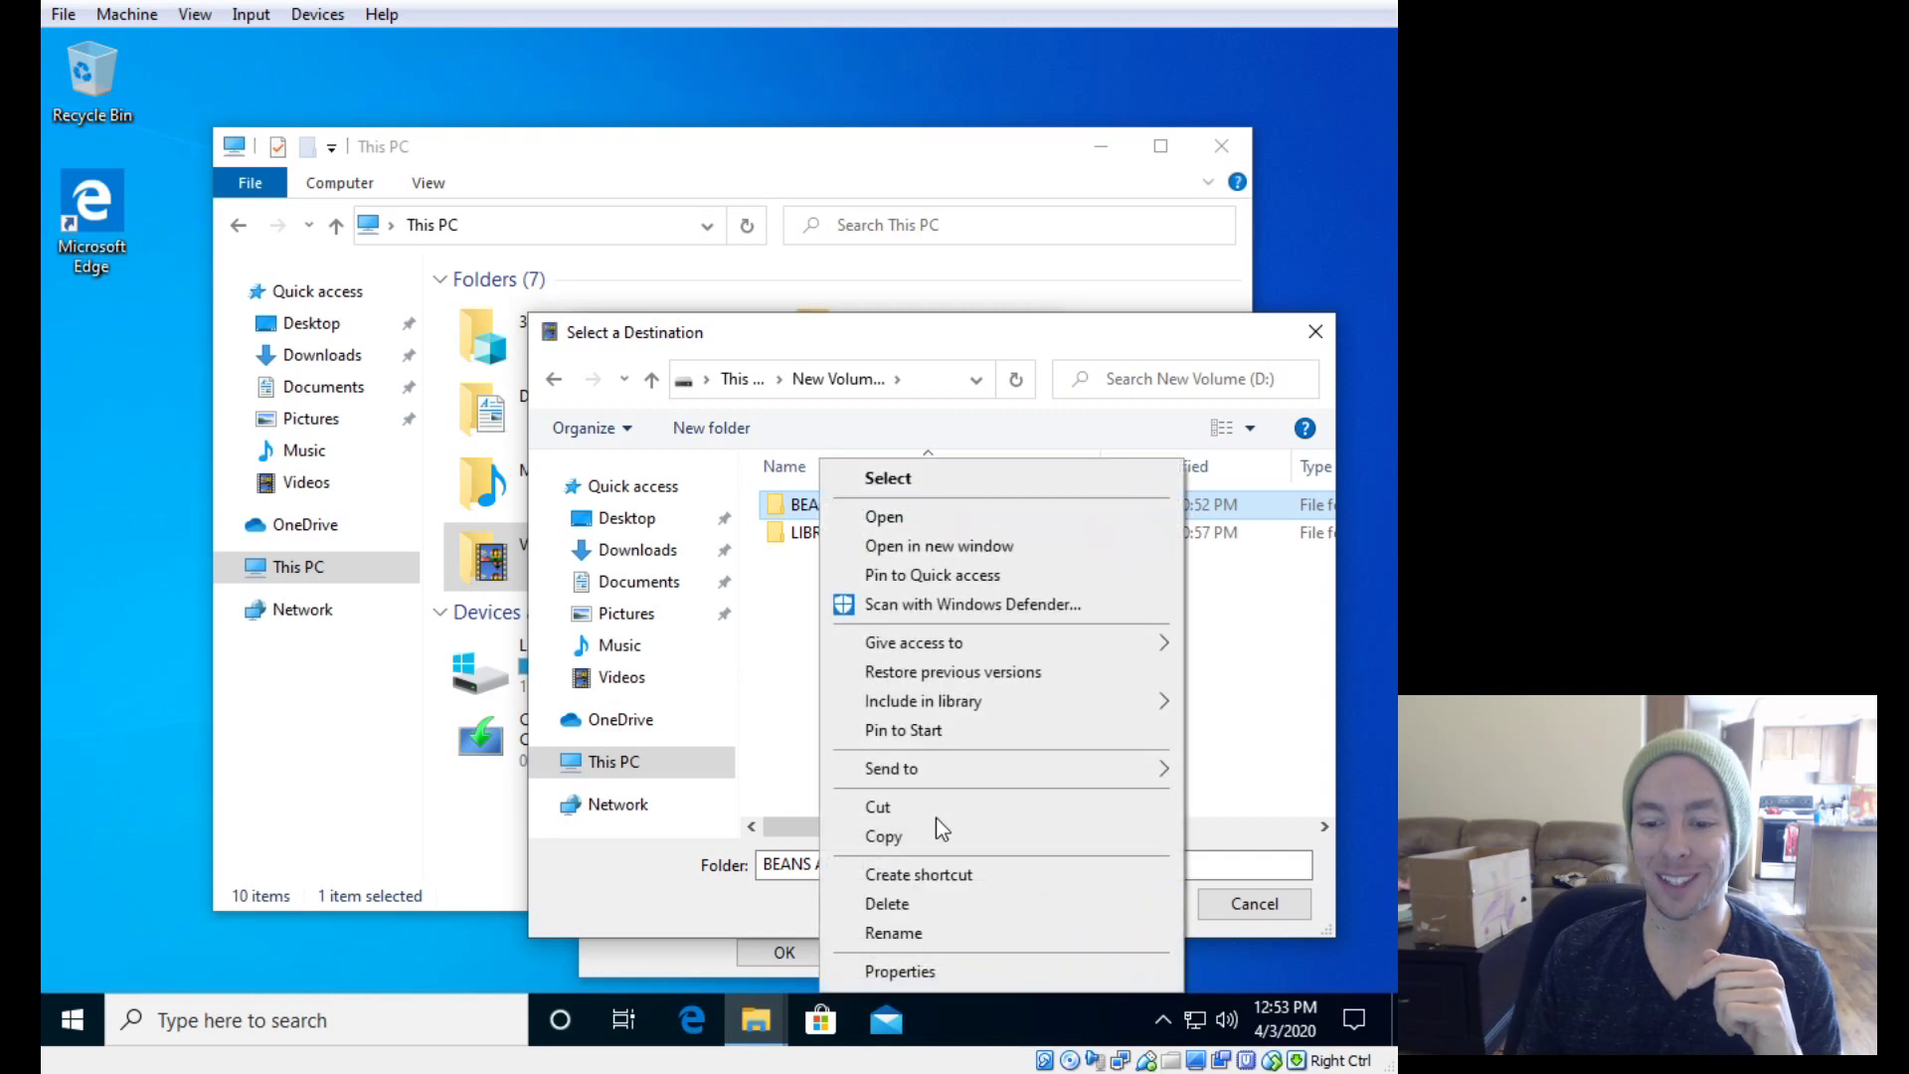
left_click(909, 898)
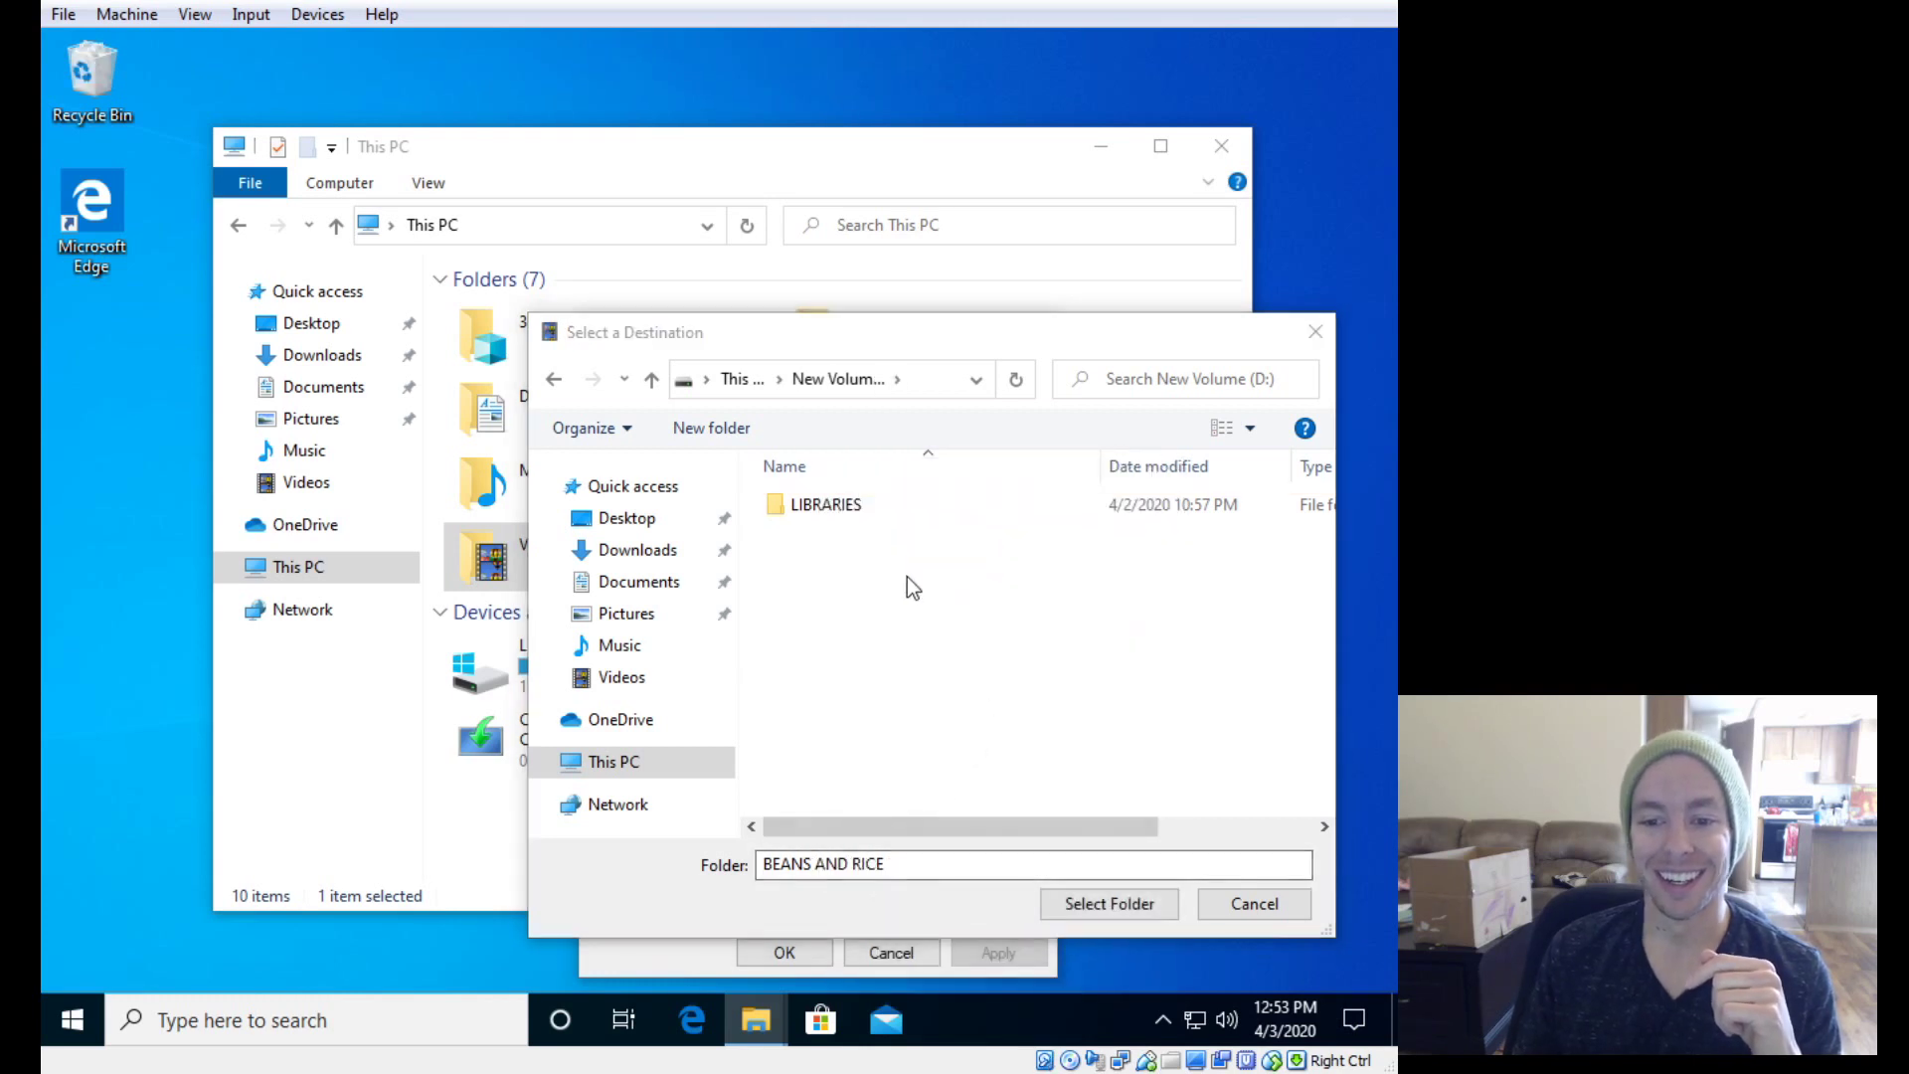
double_click(847, 507)
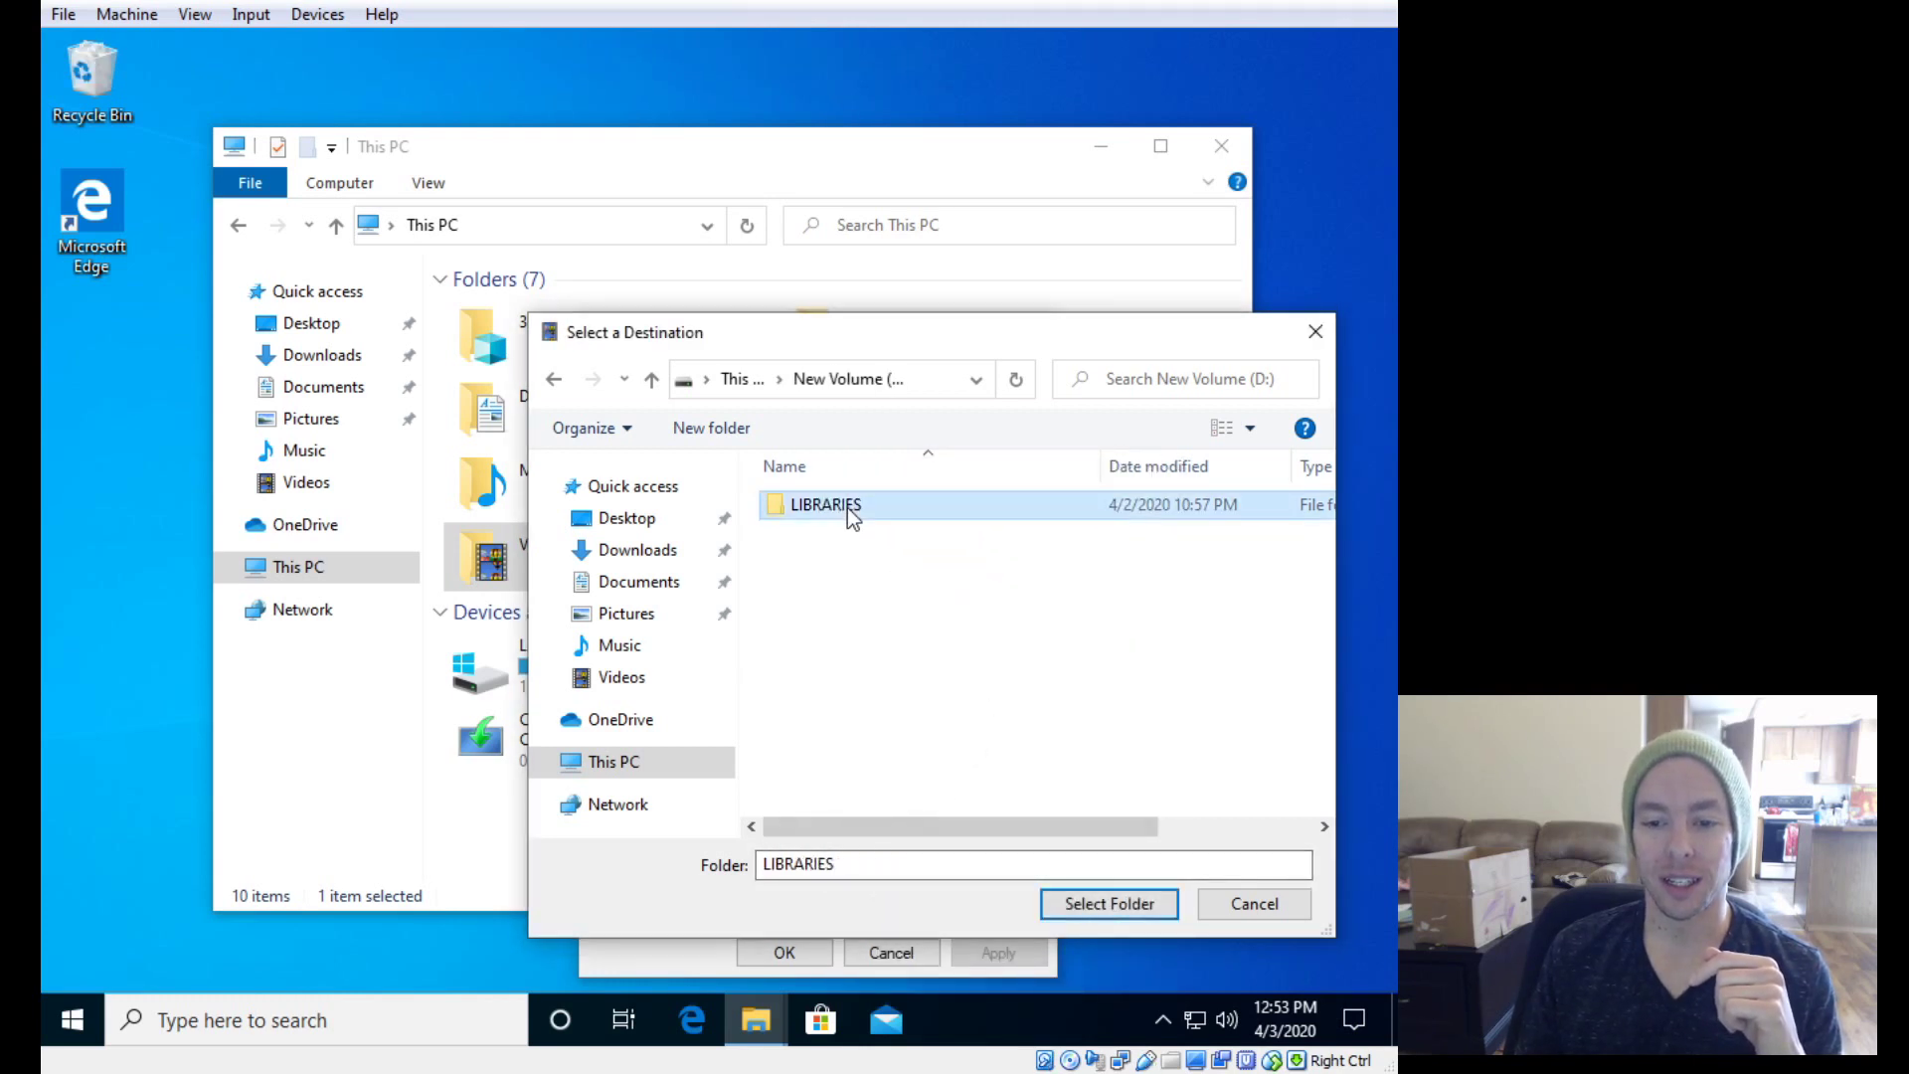
right_click(821, 512)
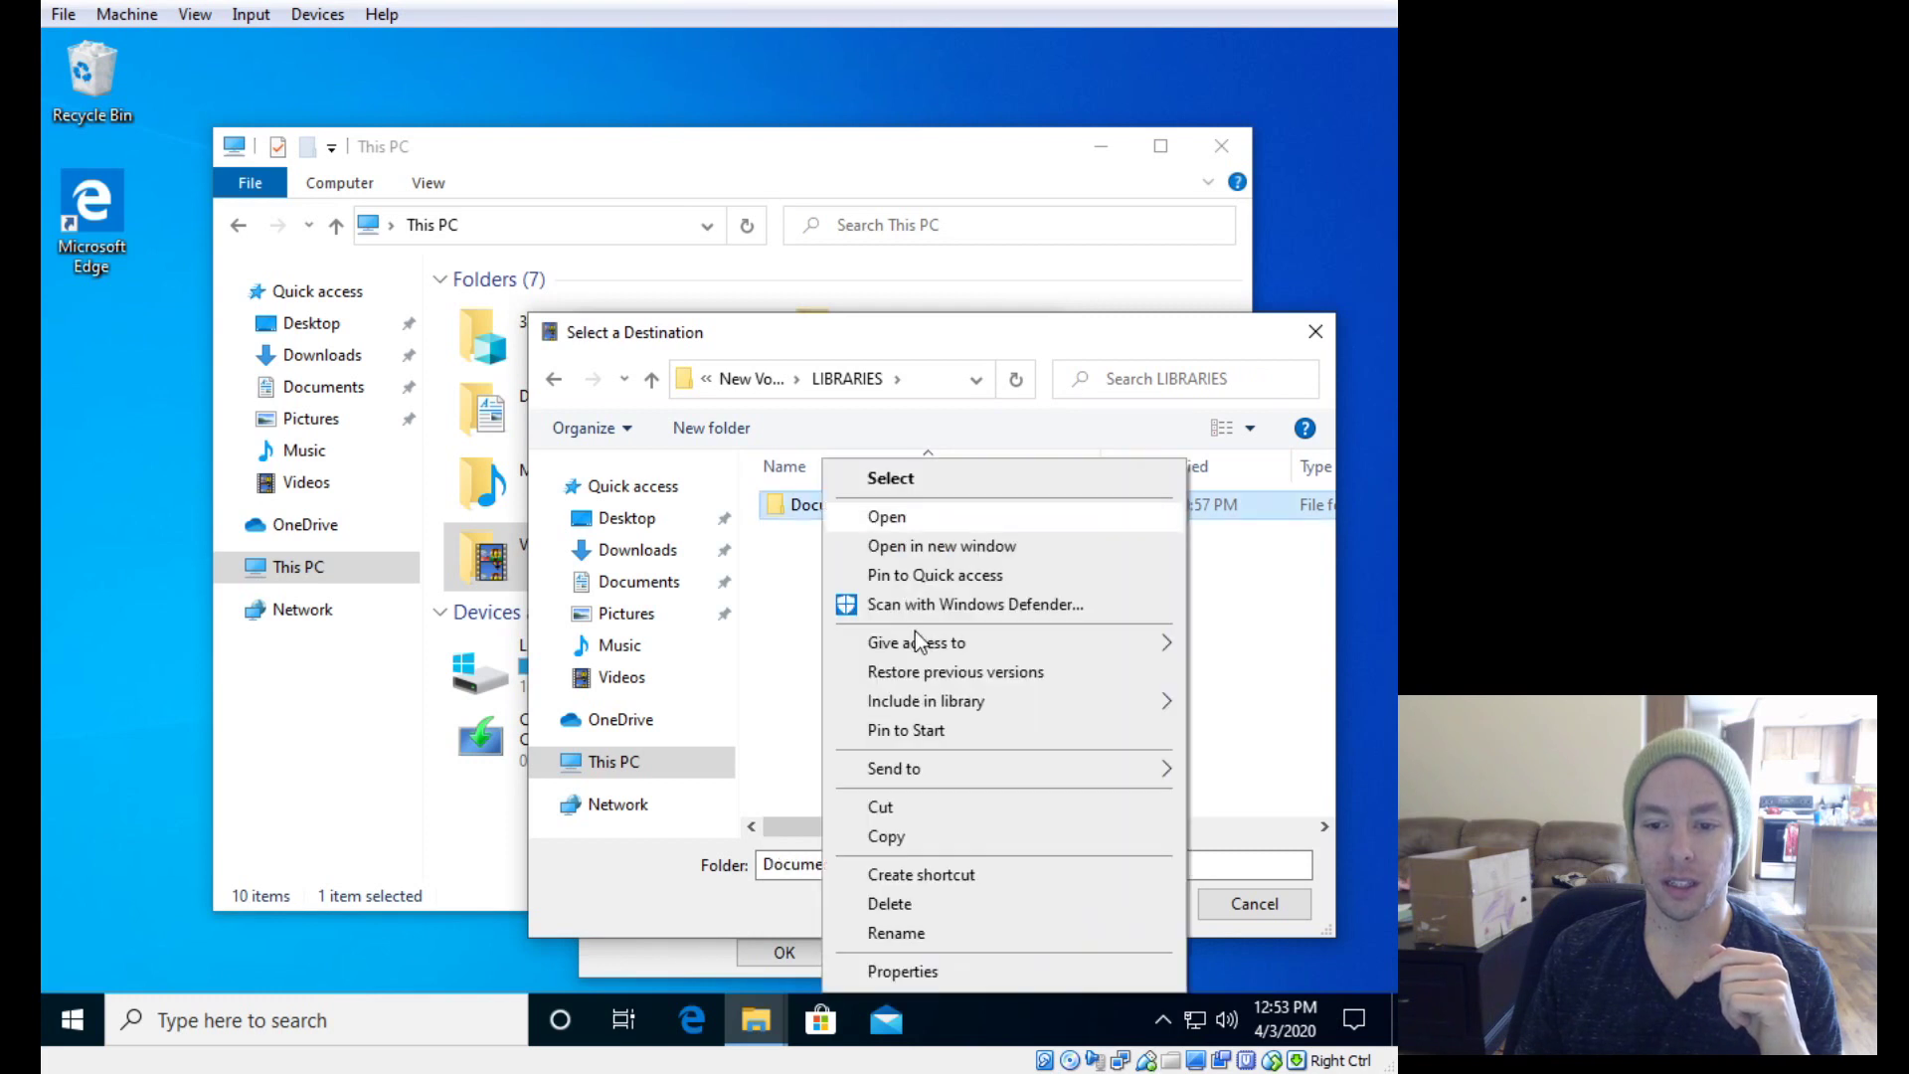
left_click(879, 901)
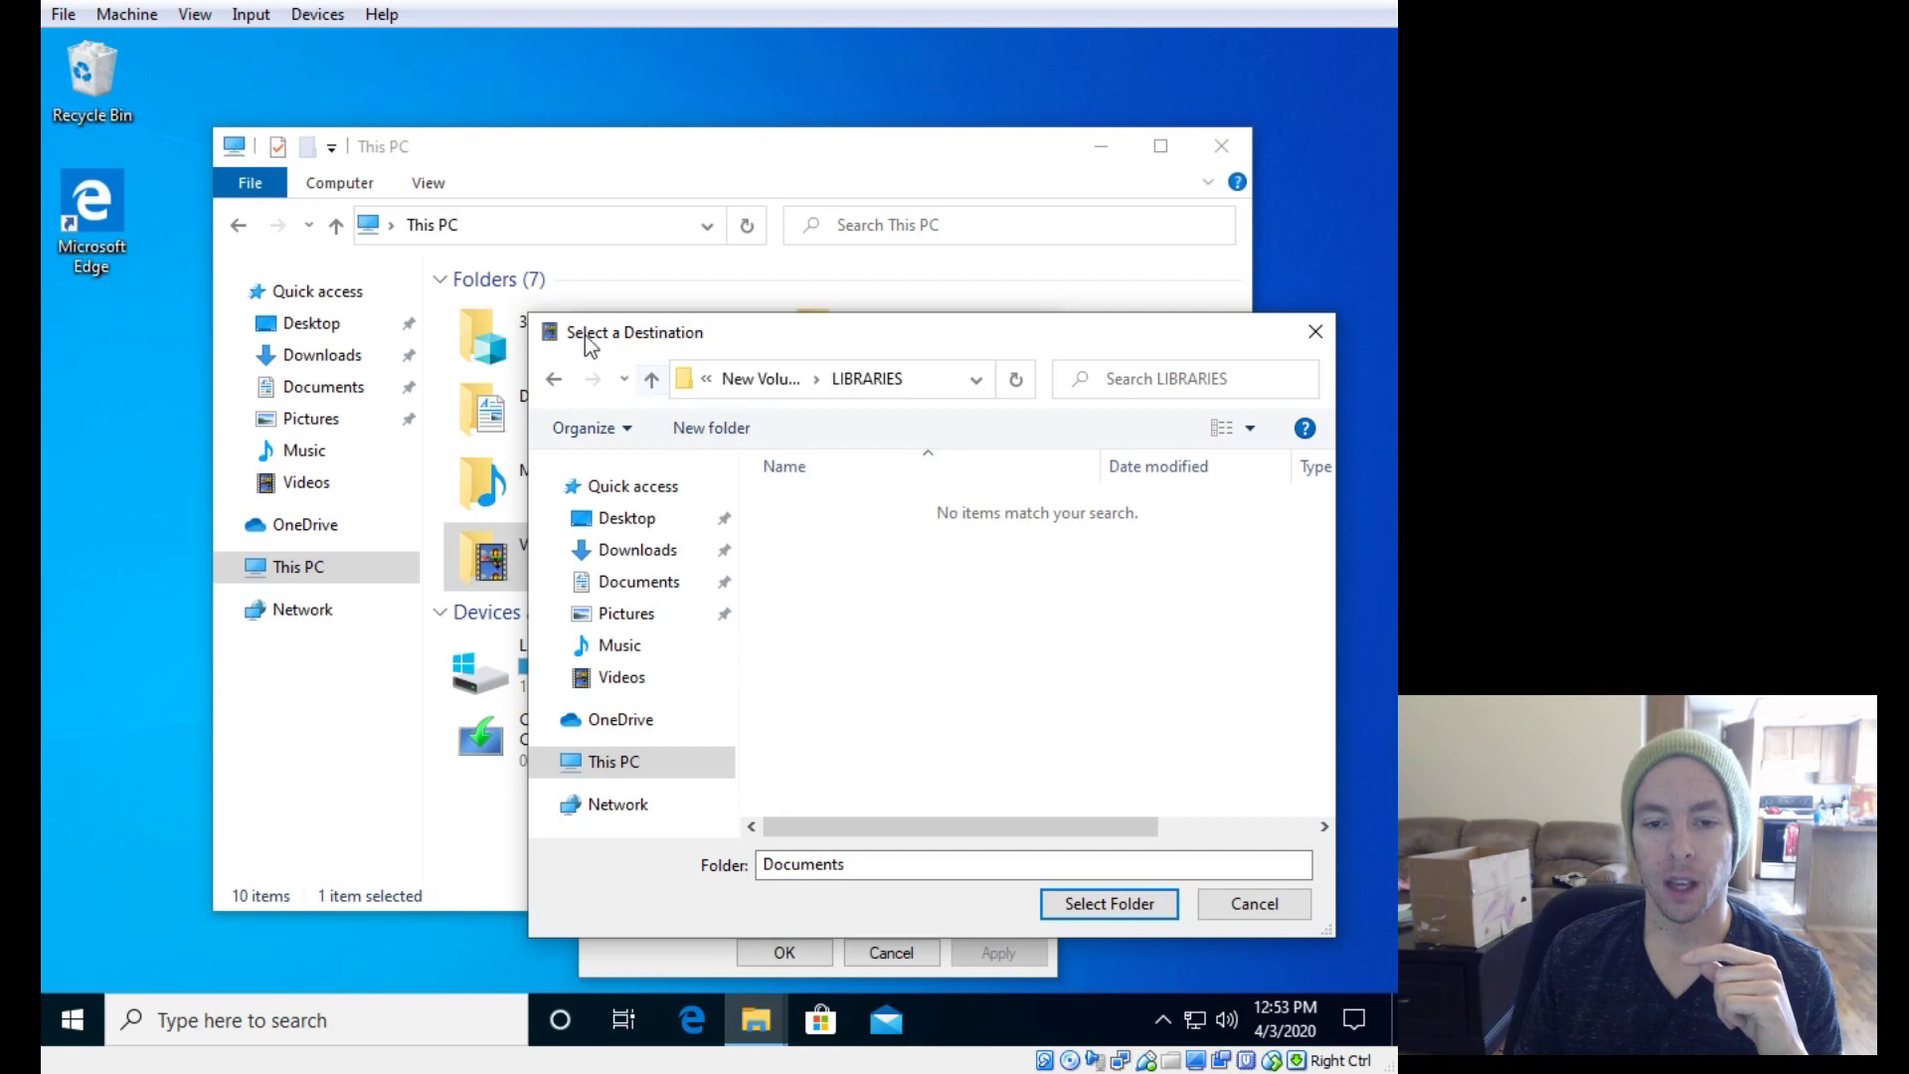
Step: Return to drive D: and delete the LIBRARIES folder
left_click(554, 380)
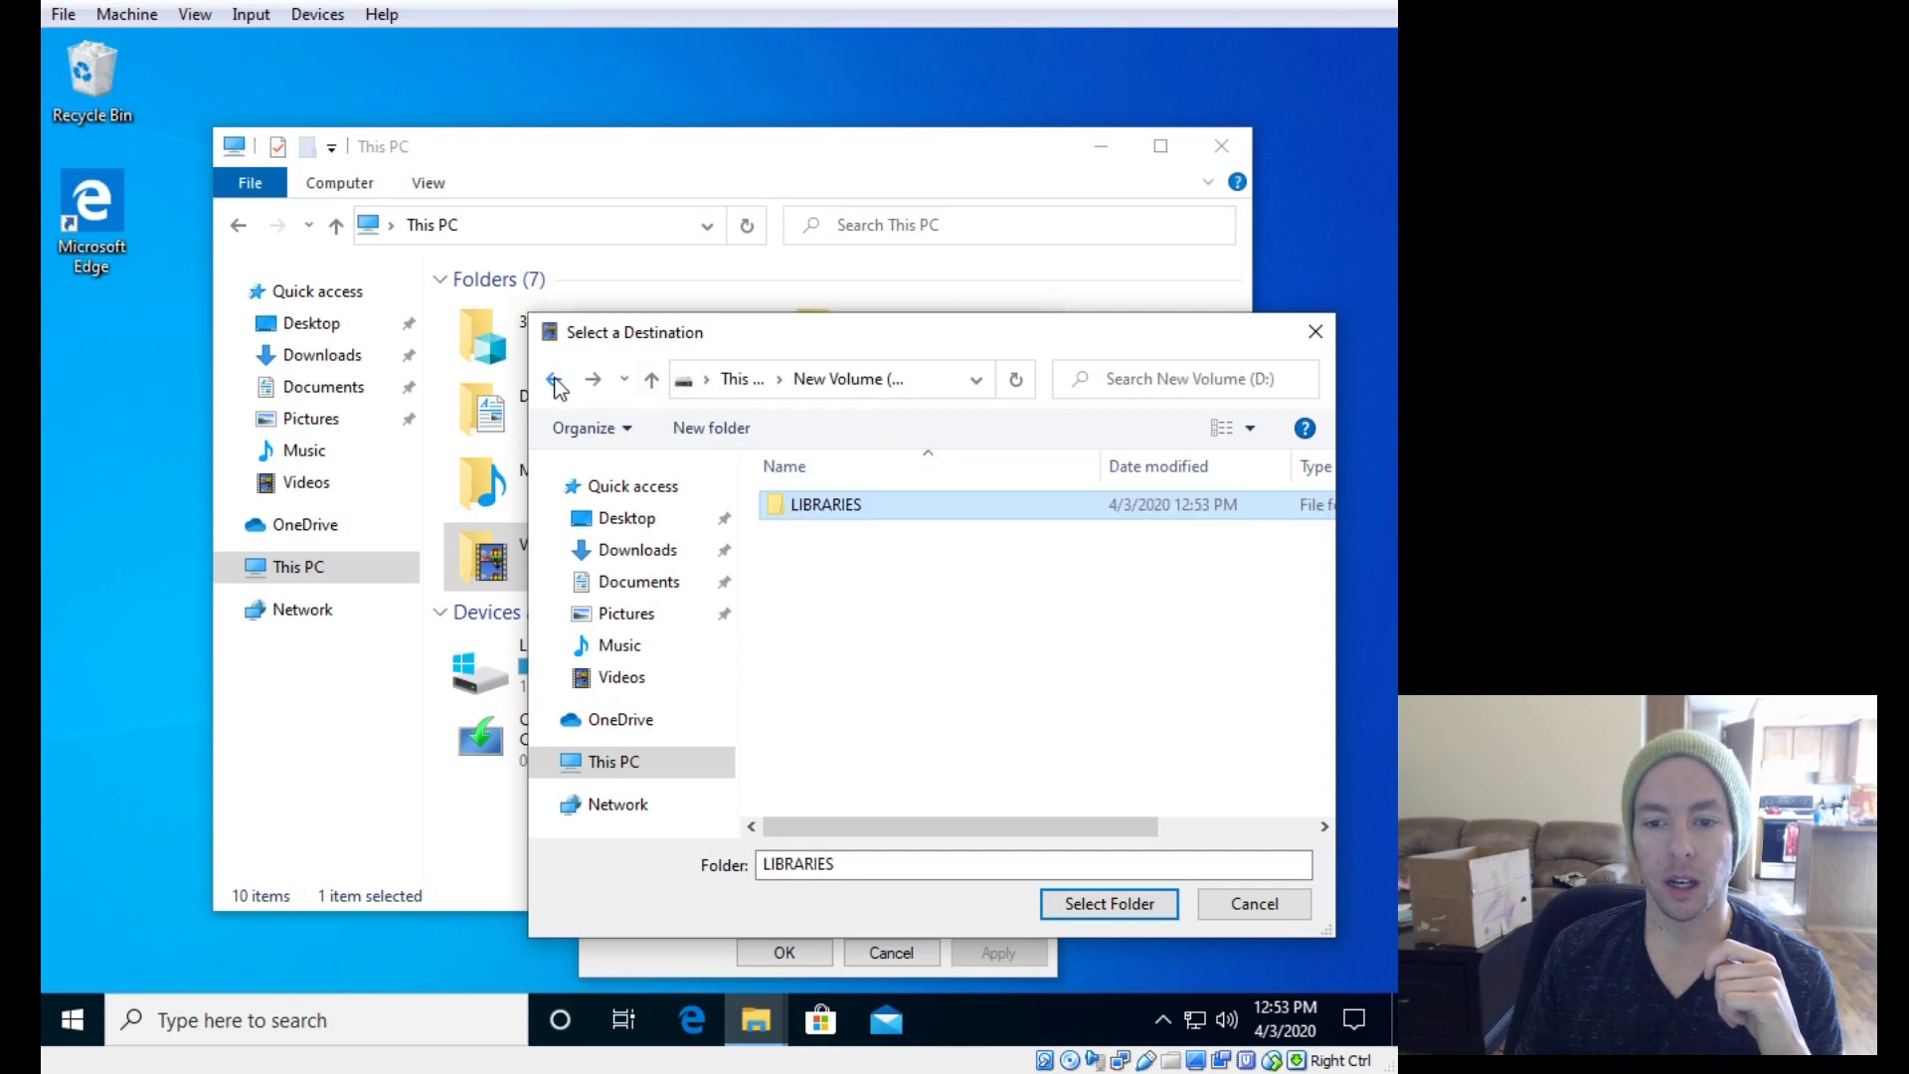
left_click(554, 379)
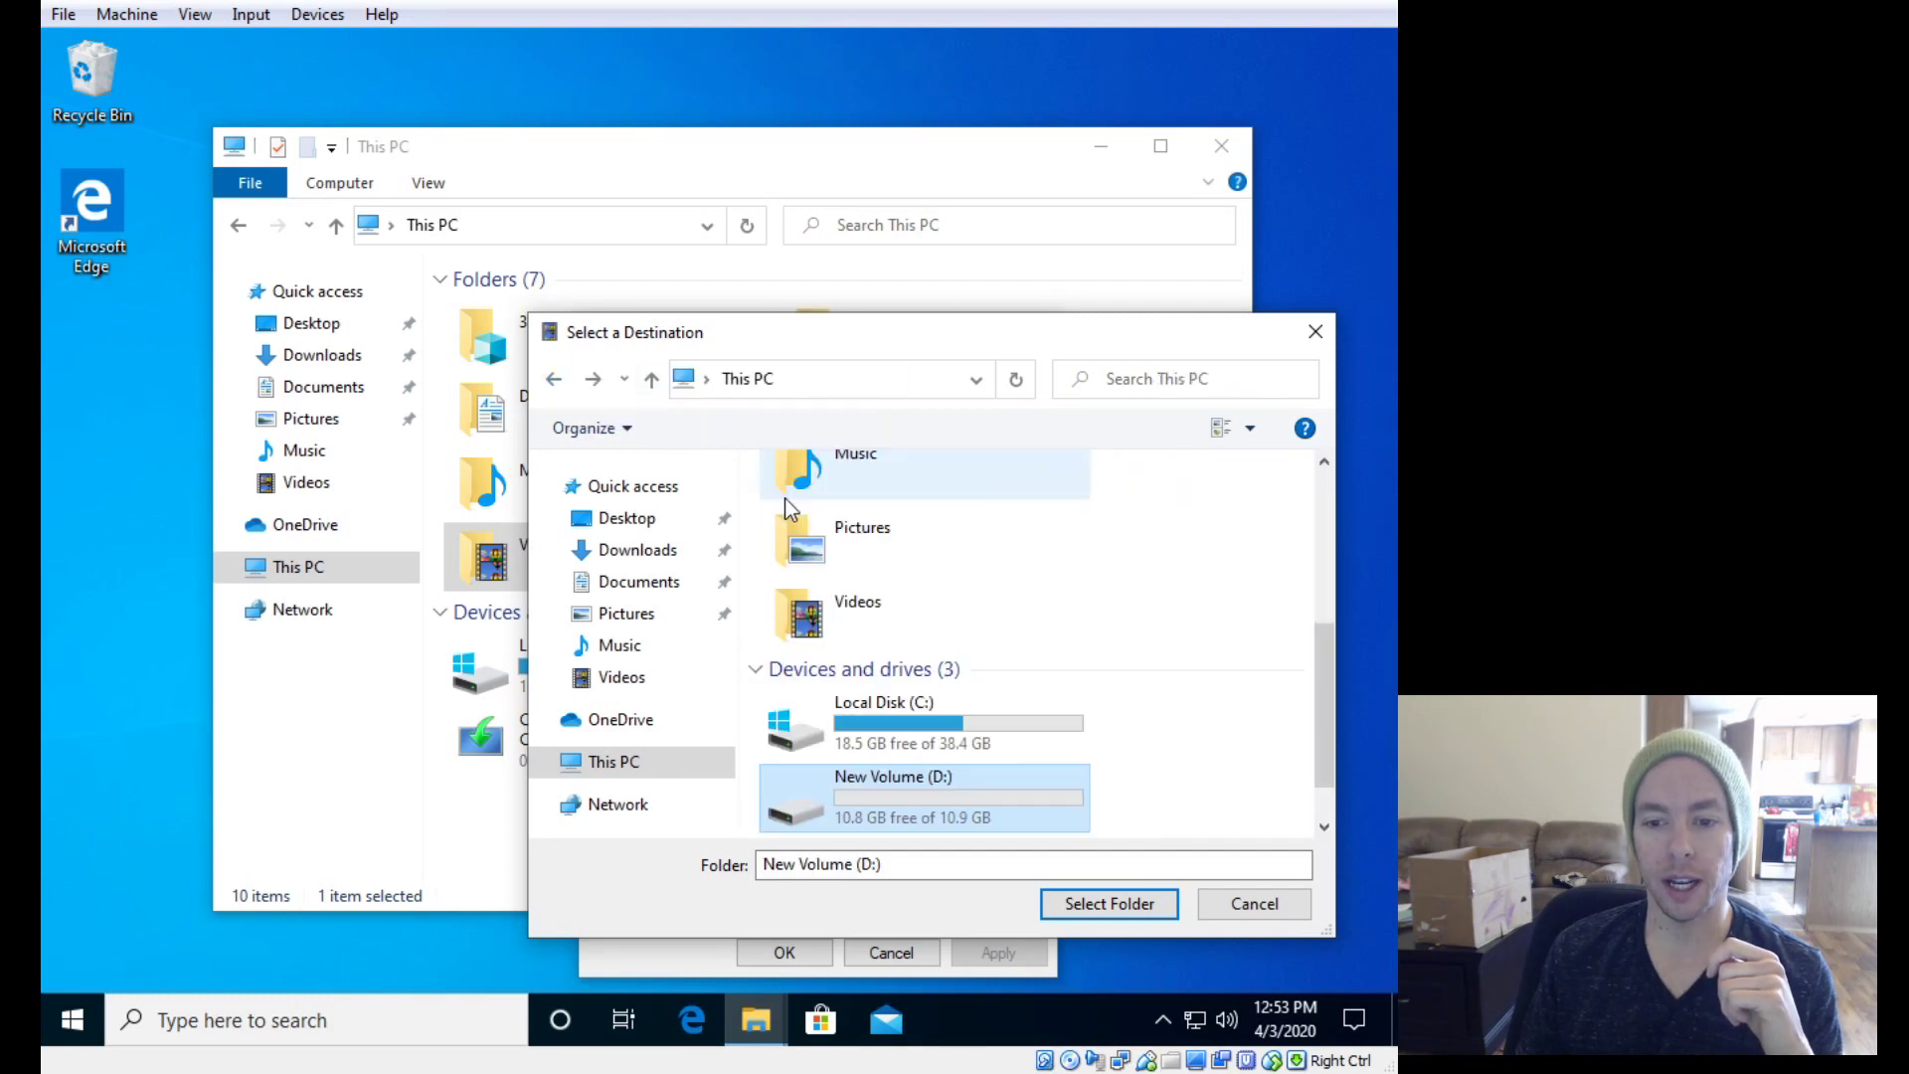
double_click(879, 797)
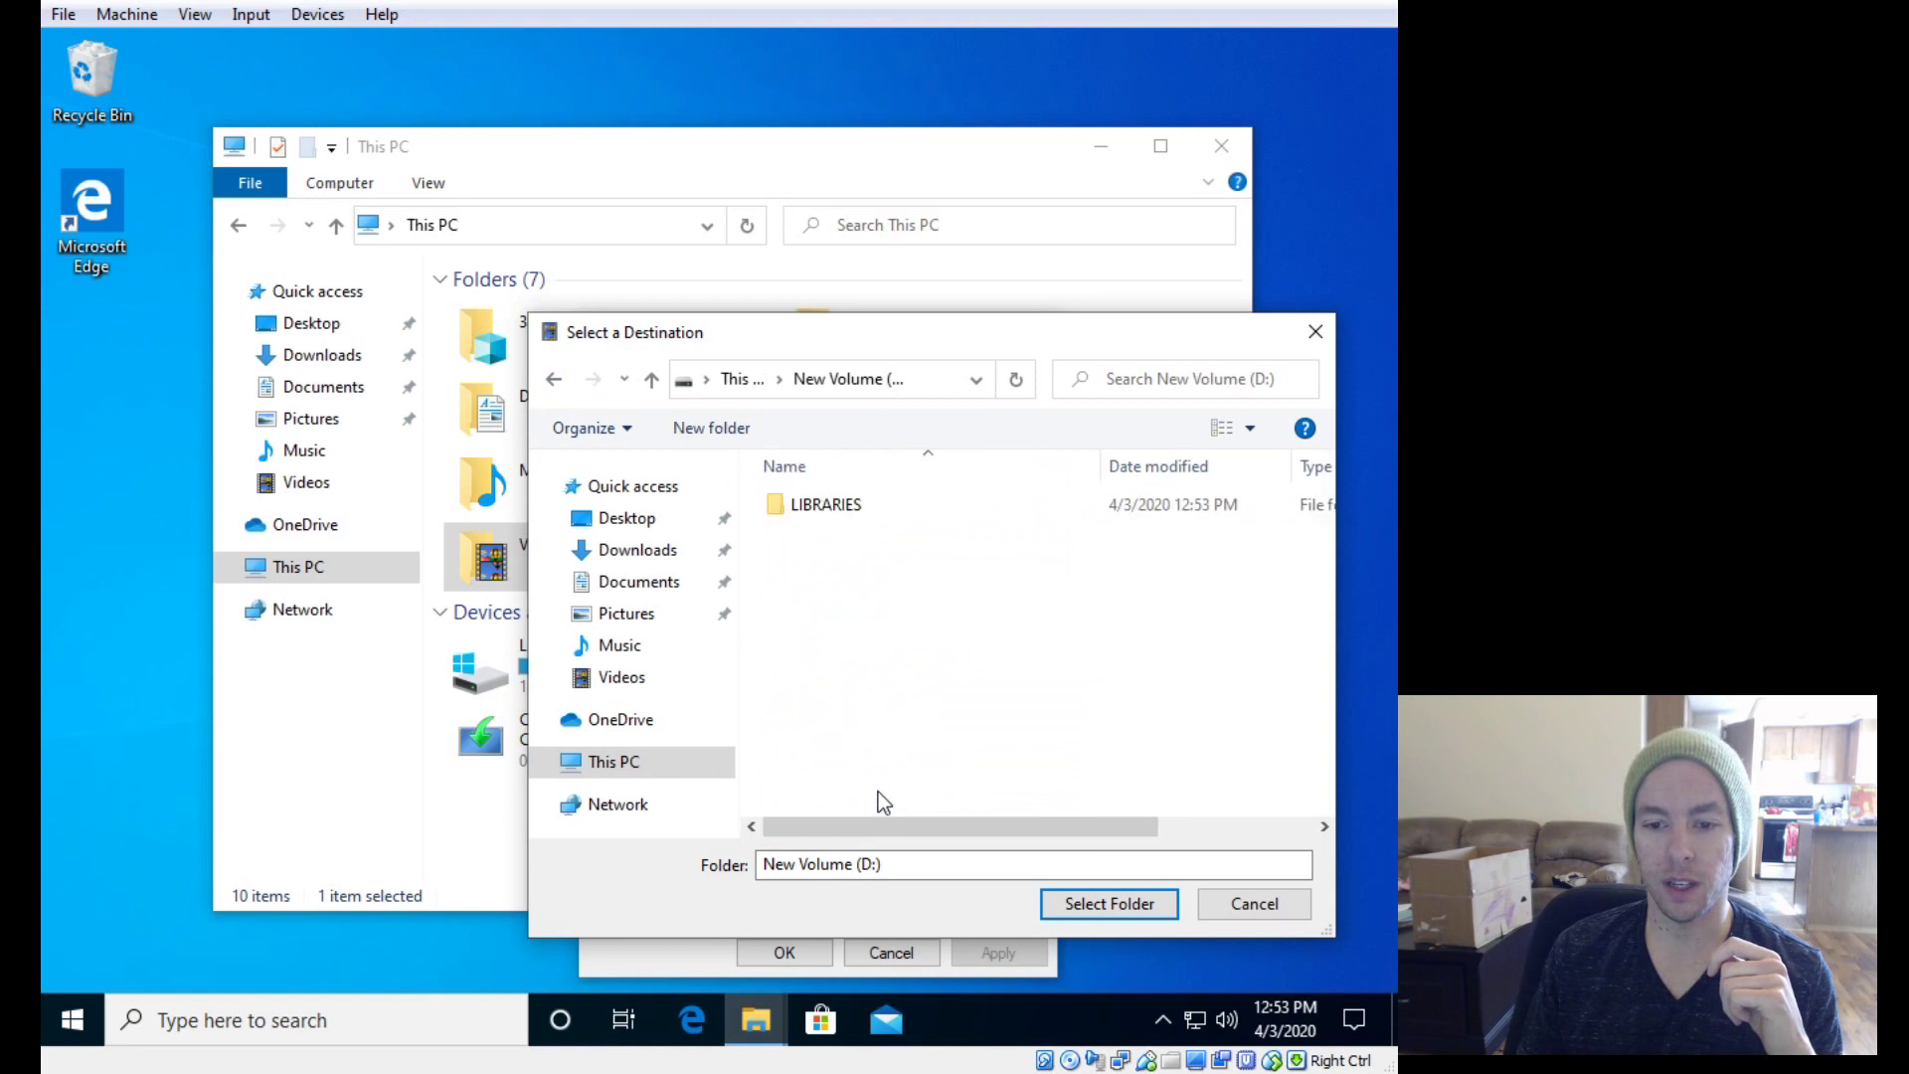
left_click(823, 507)
right_click(823, 507)
left_click(901, 905)
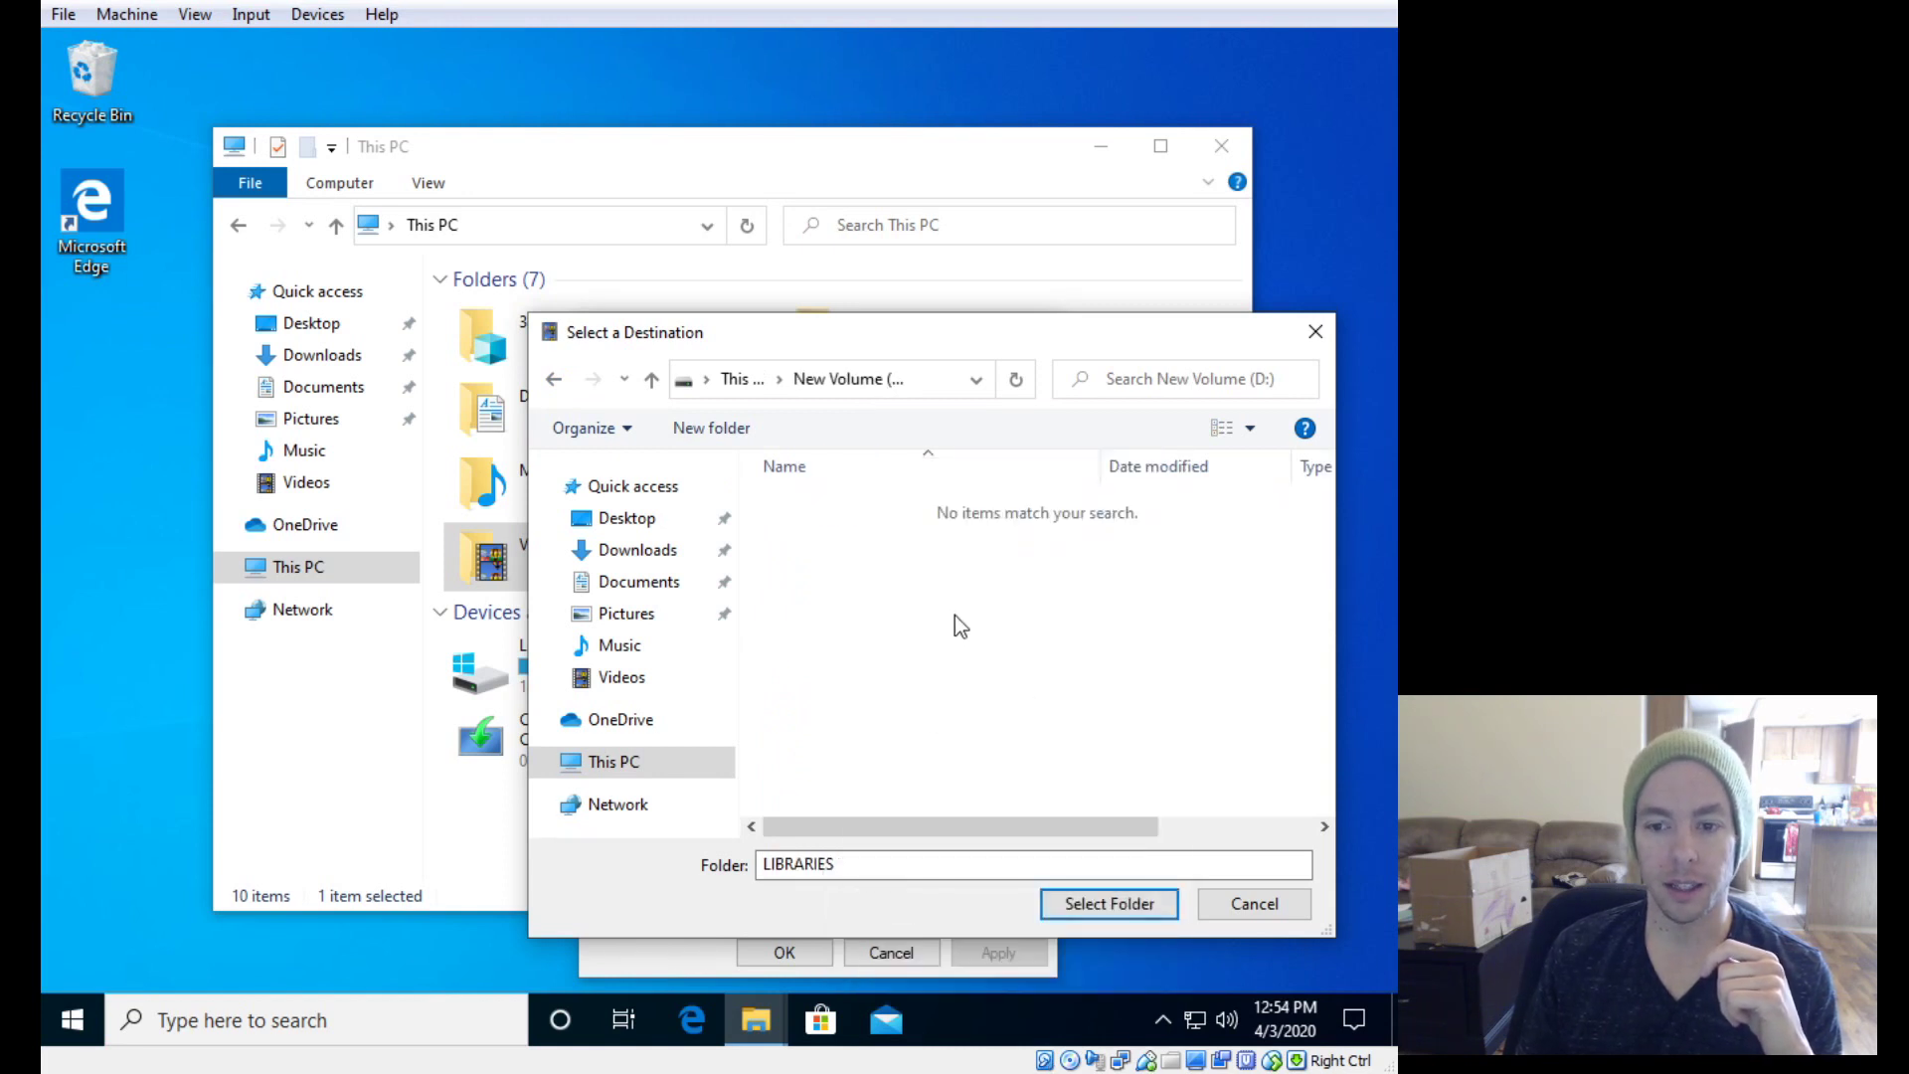
Step: Create a new LIBRARIES folder on drive D: and open it
left_click(710, 430)
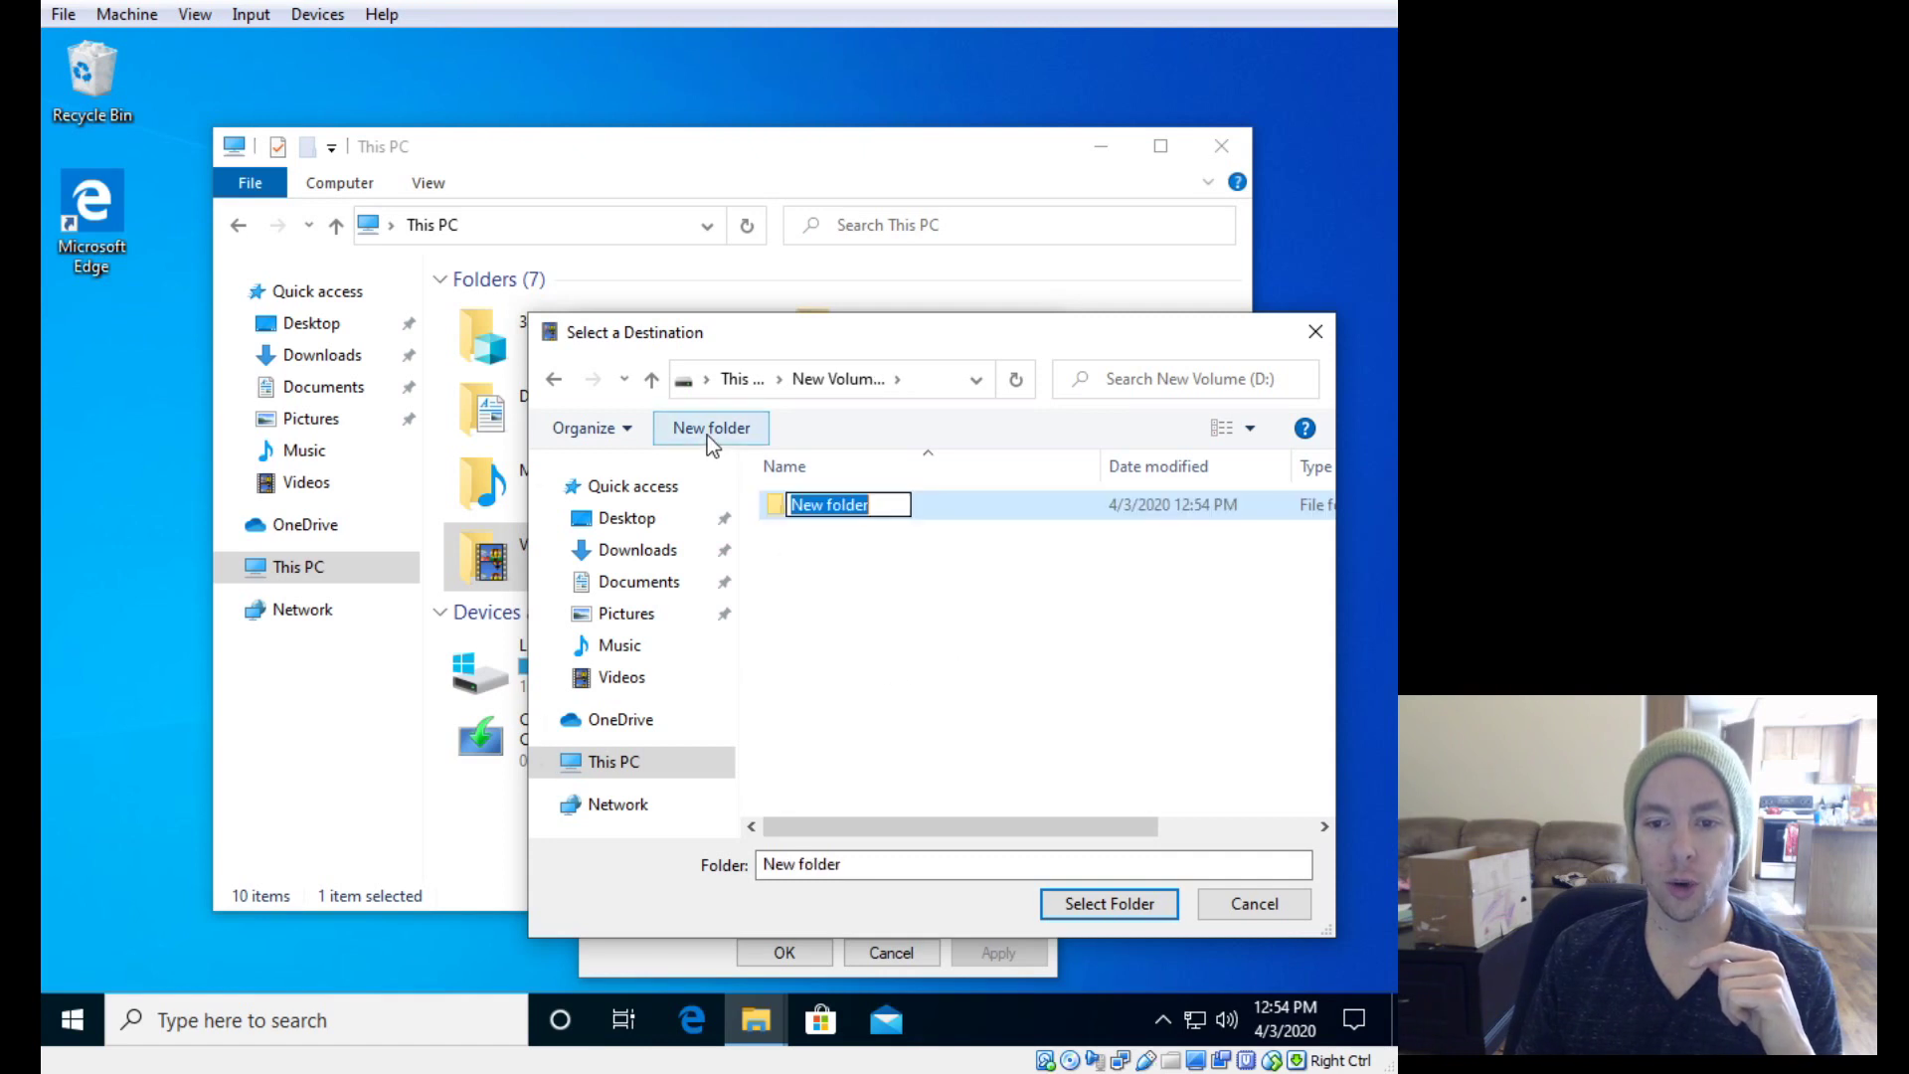
type("LI")
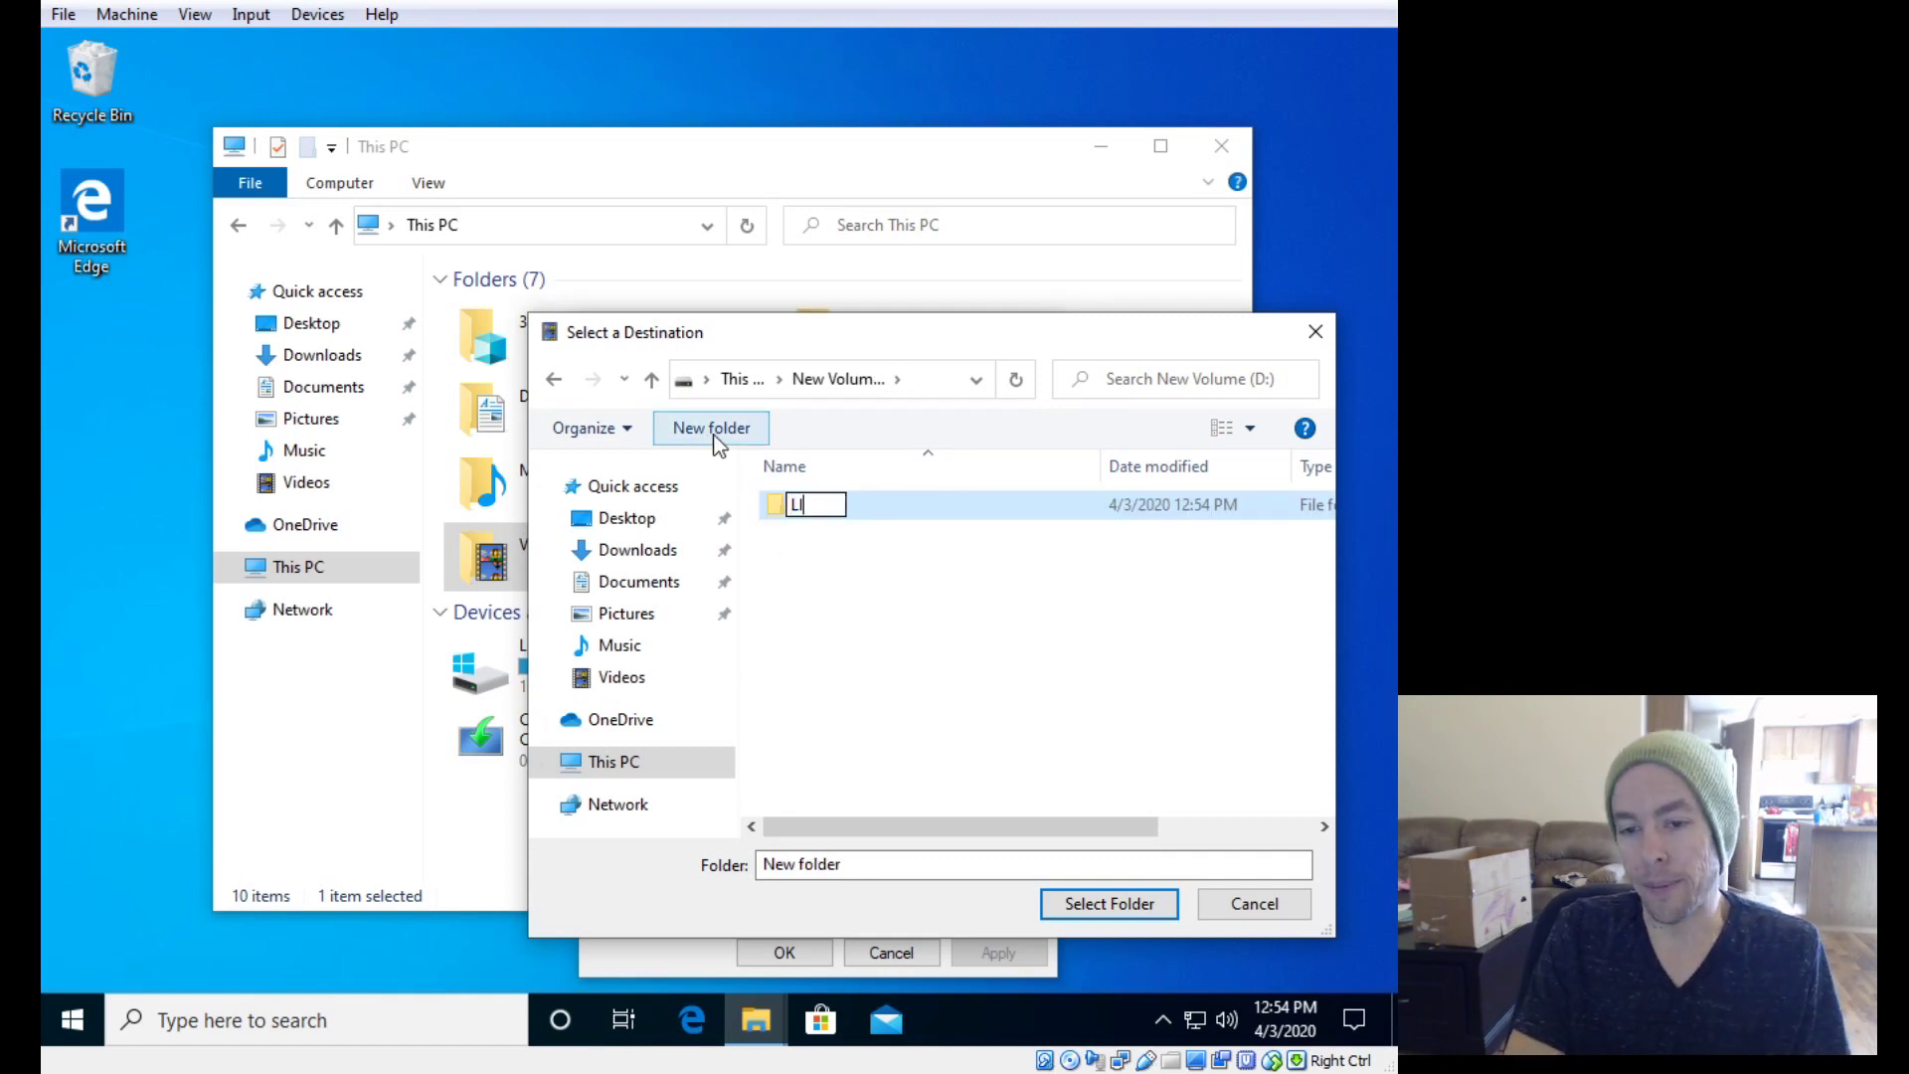
type("BRARIES")
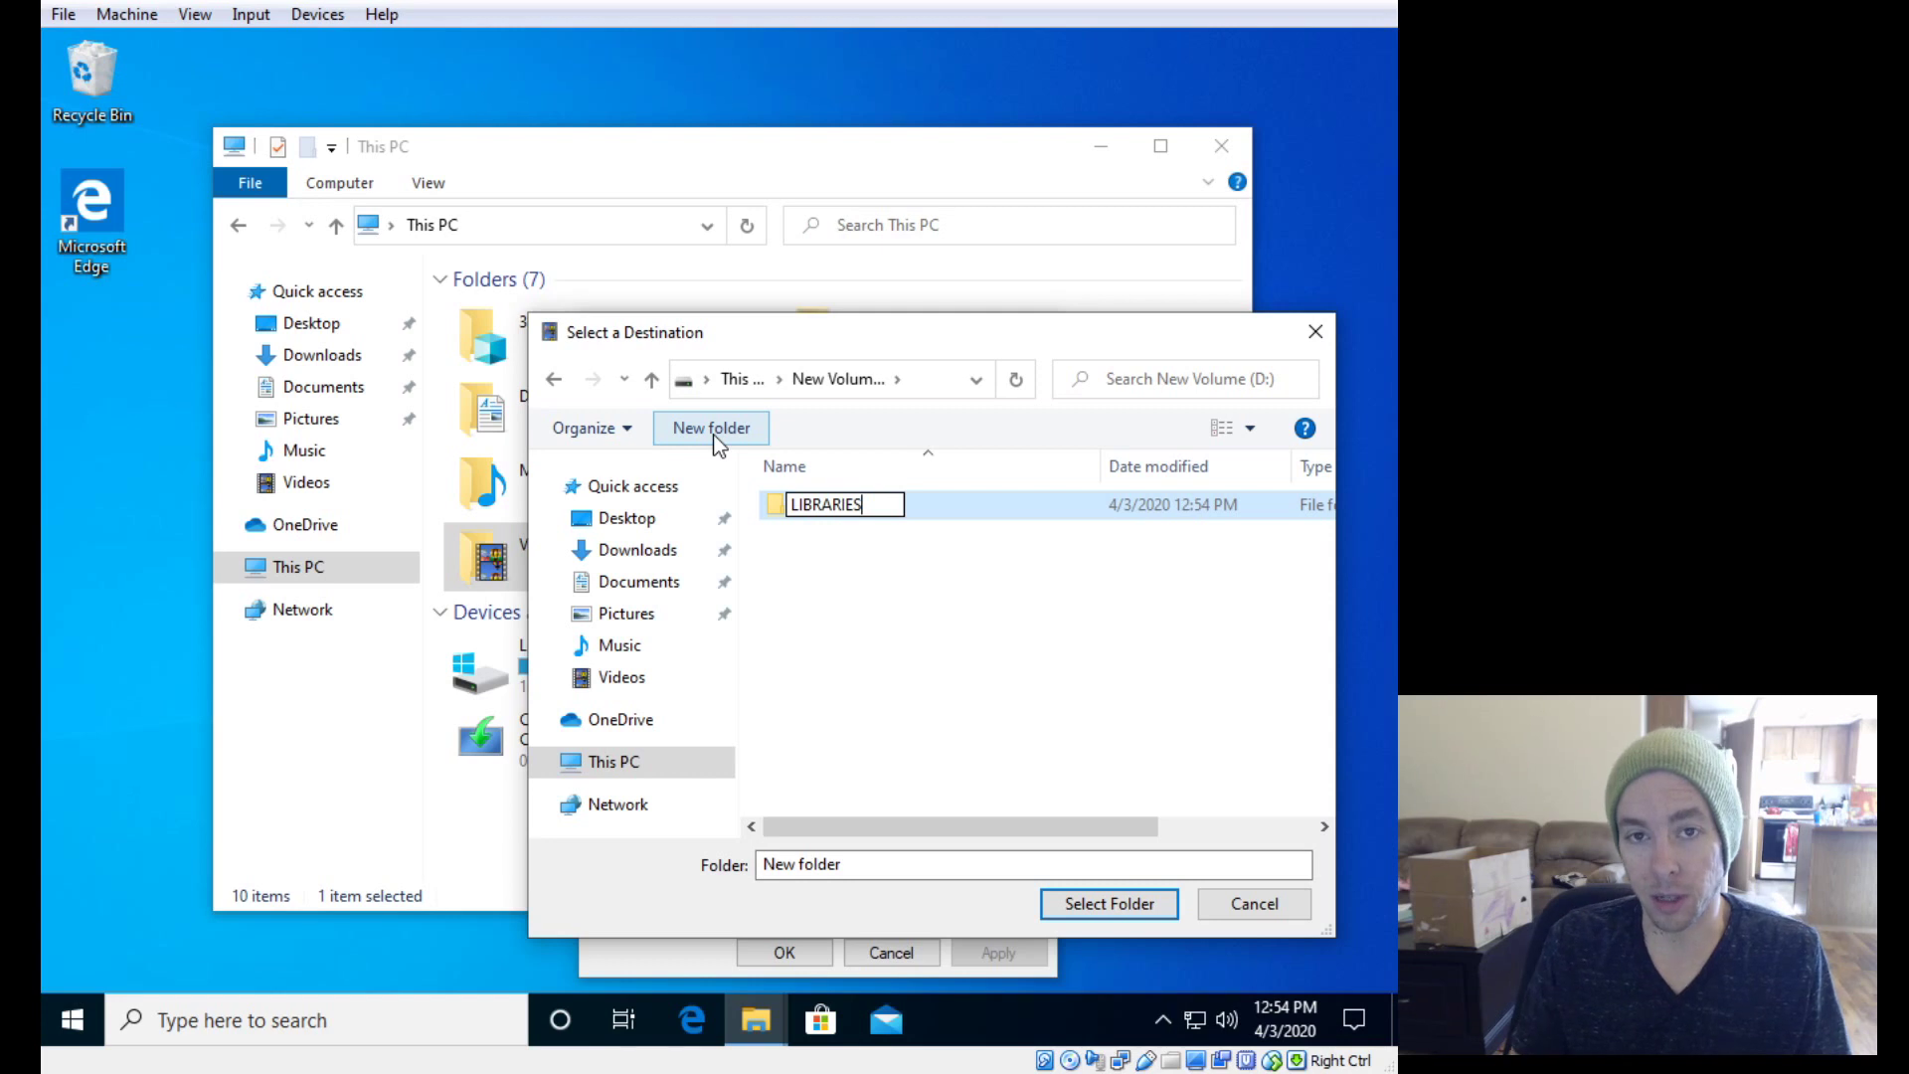
key("Return")
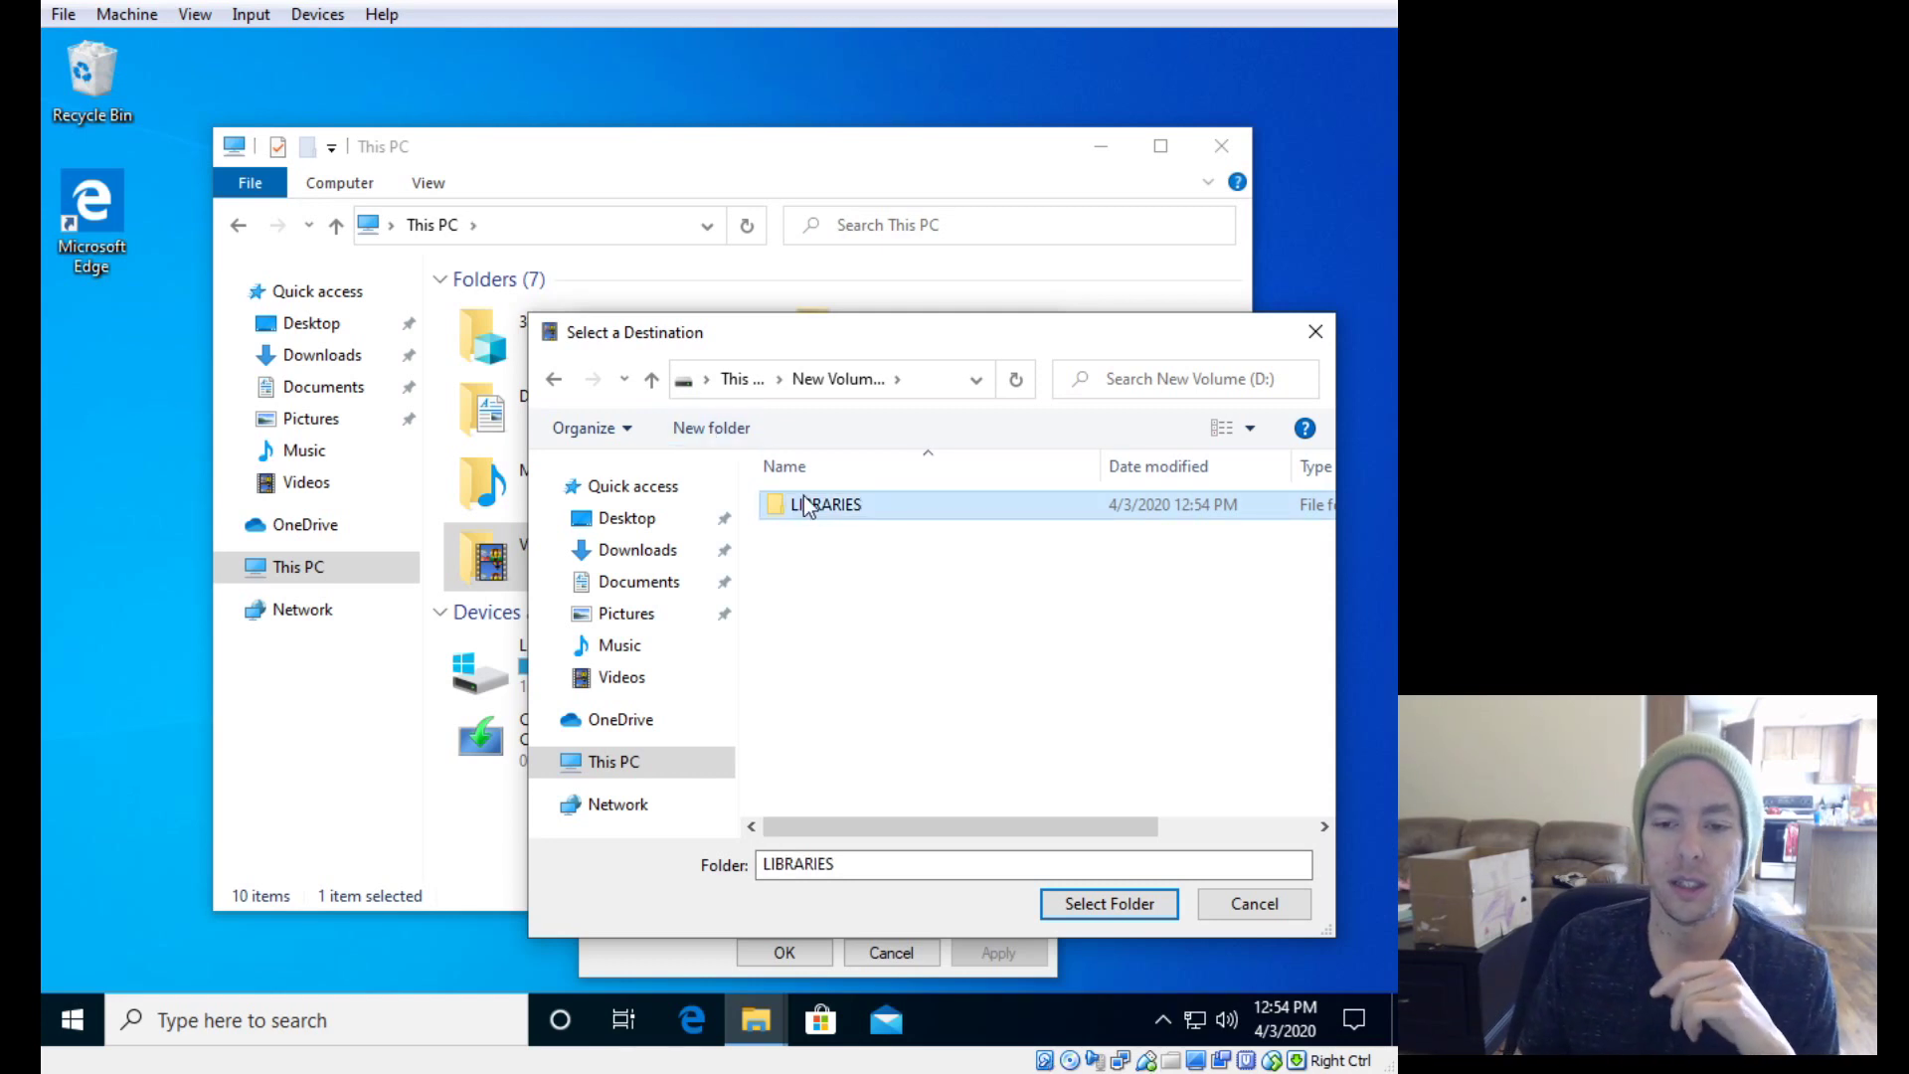
double_click(818, 513)
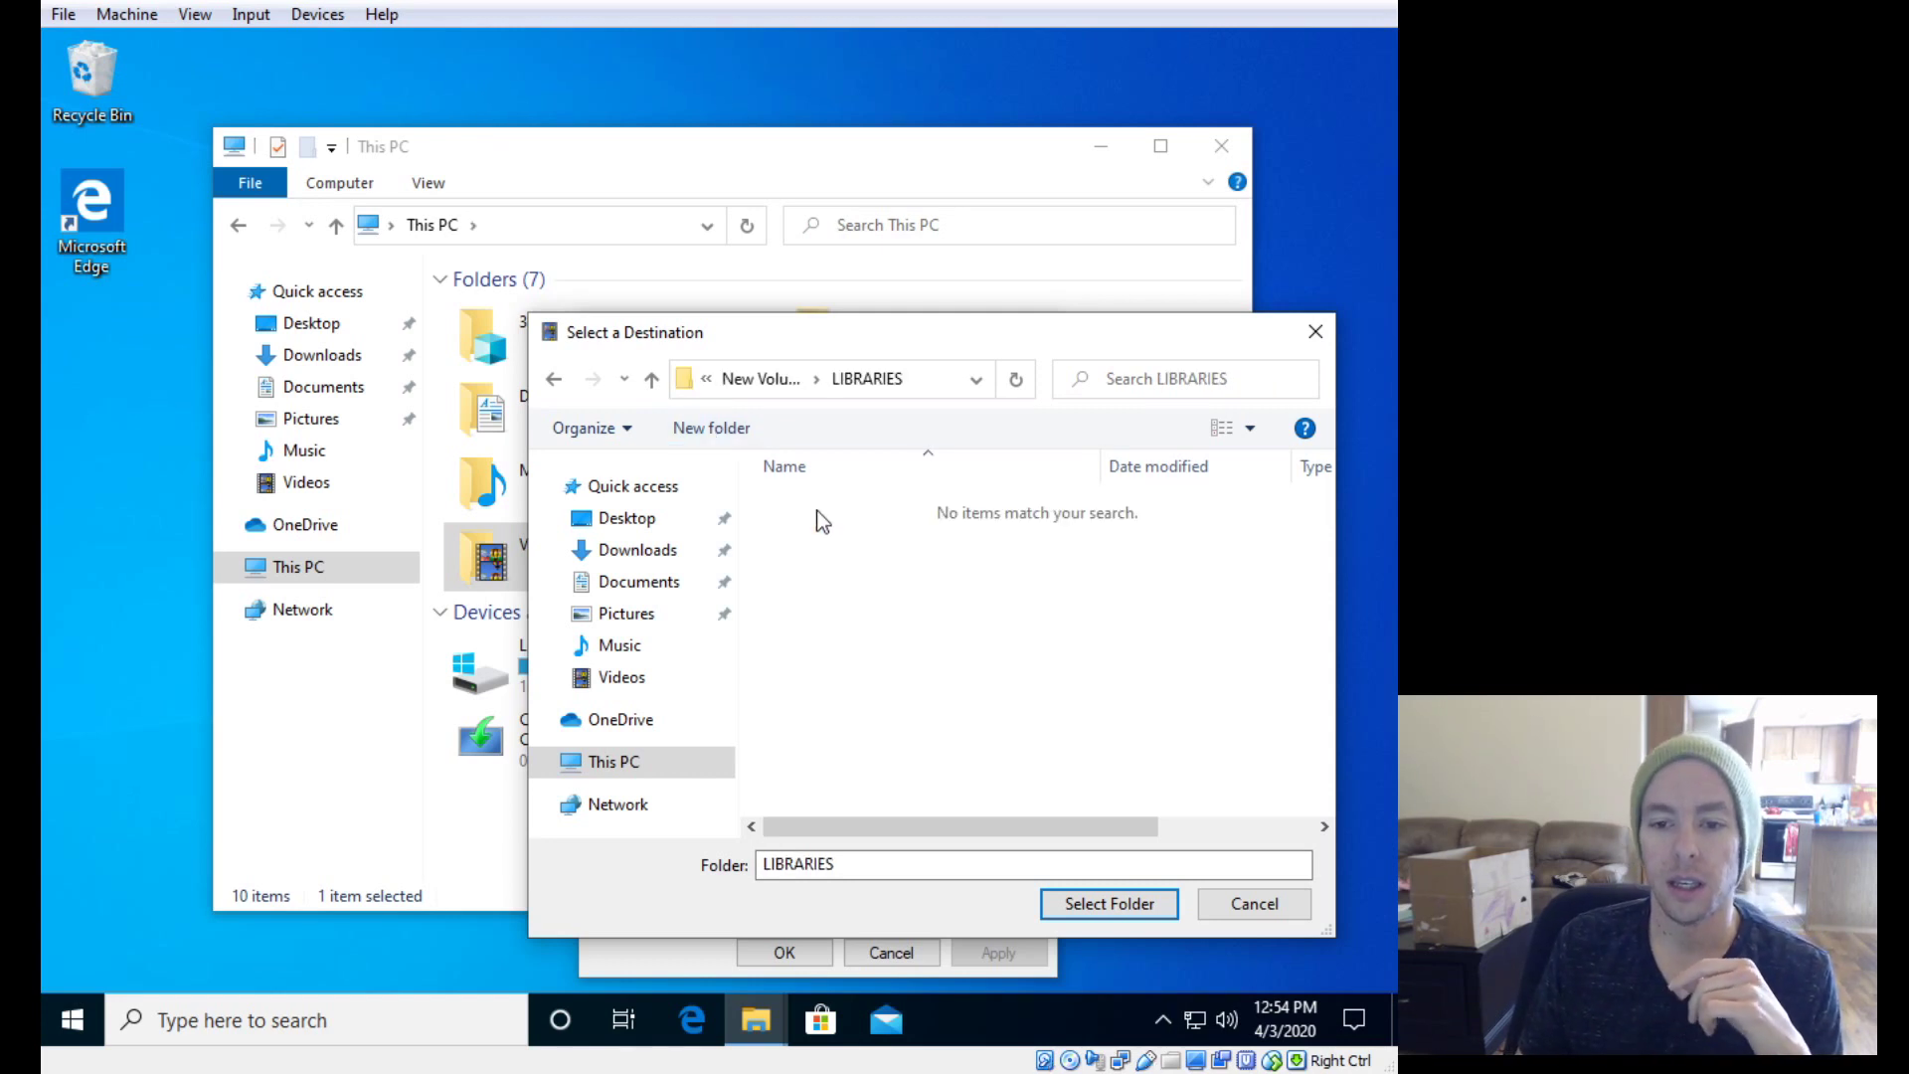
Step: Create a VIDEOS subfolder and select it as the new Videos location
left_click(724, 428)
type("VIDEOS")
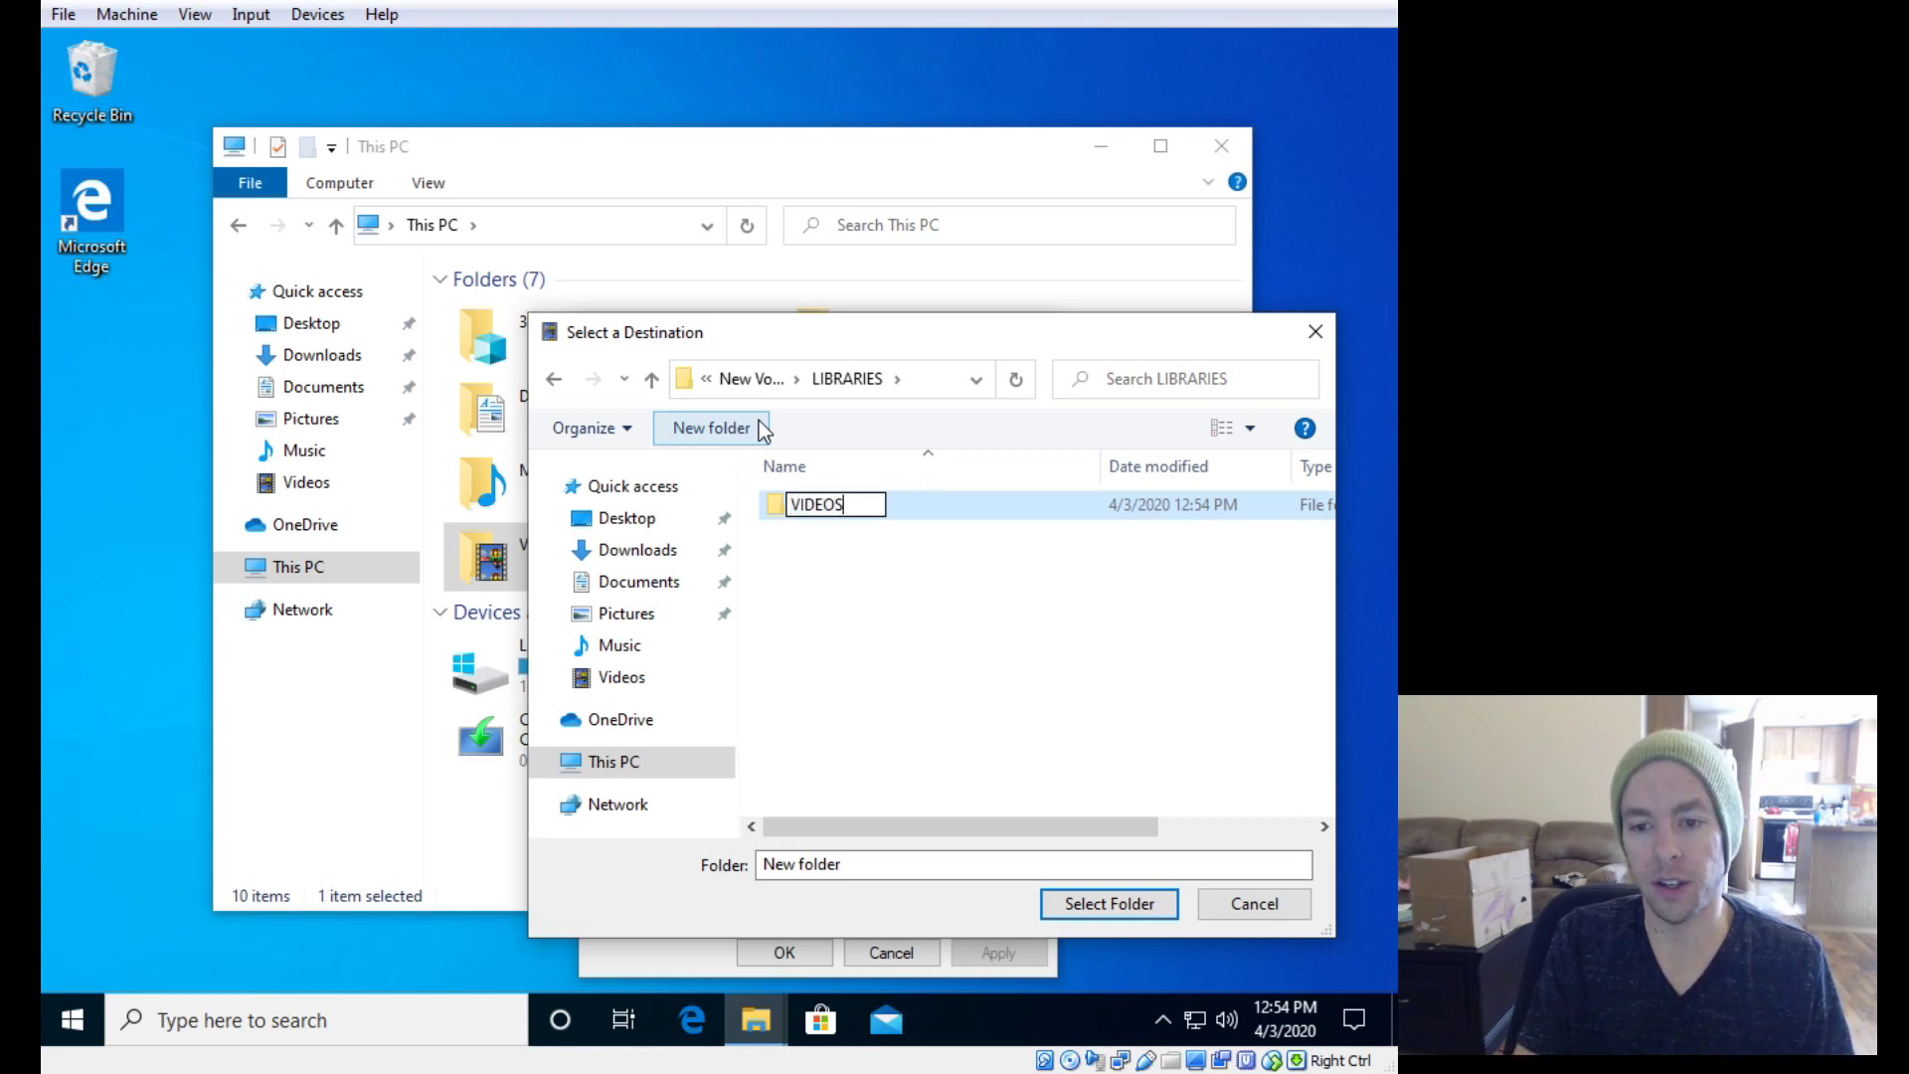
key("Return")
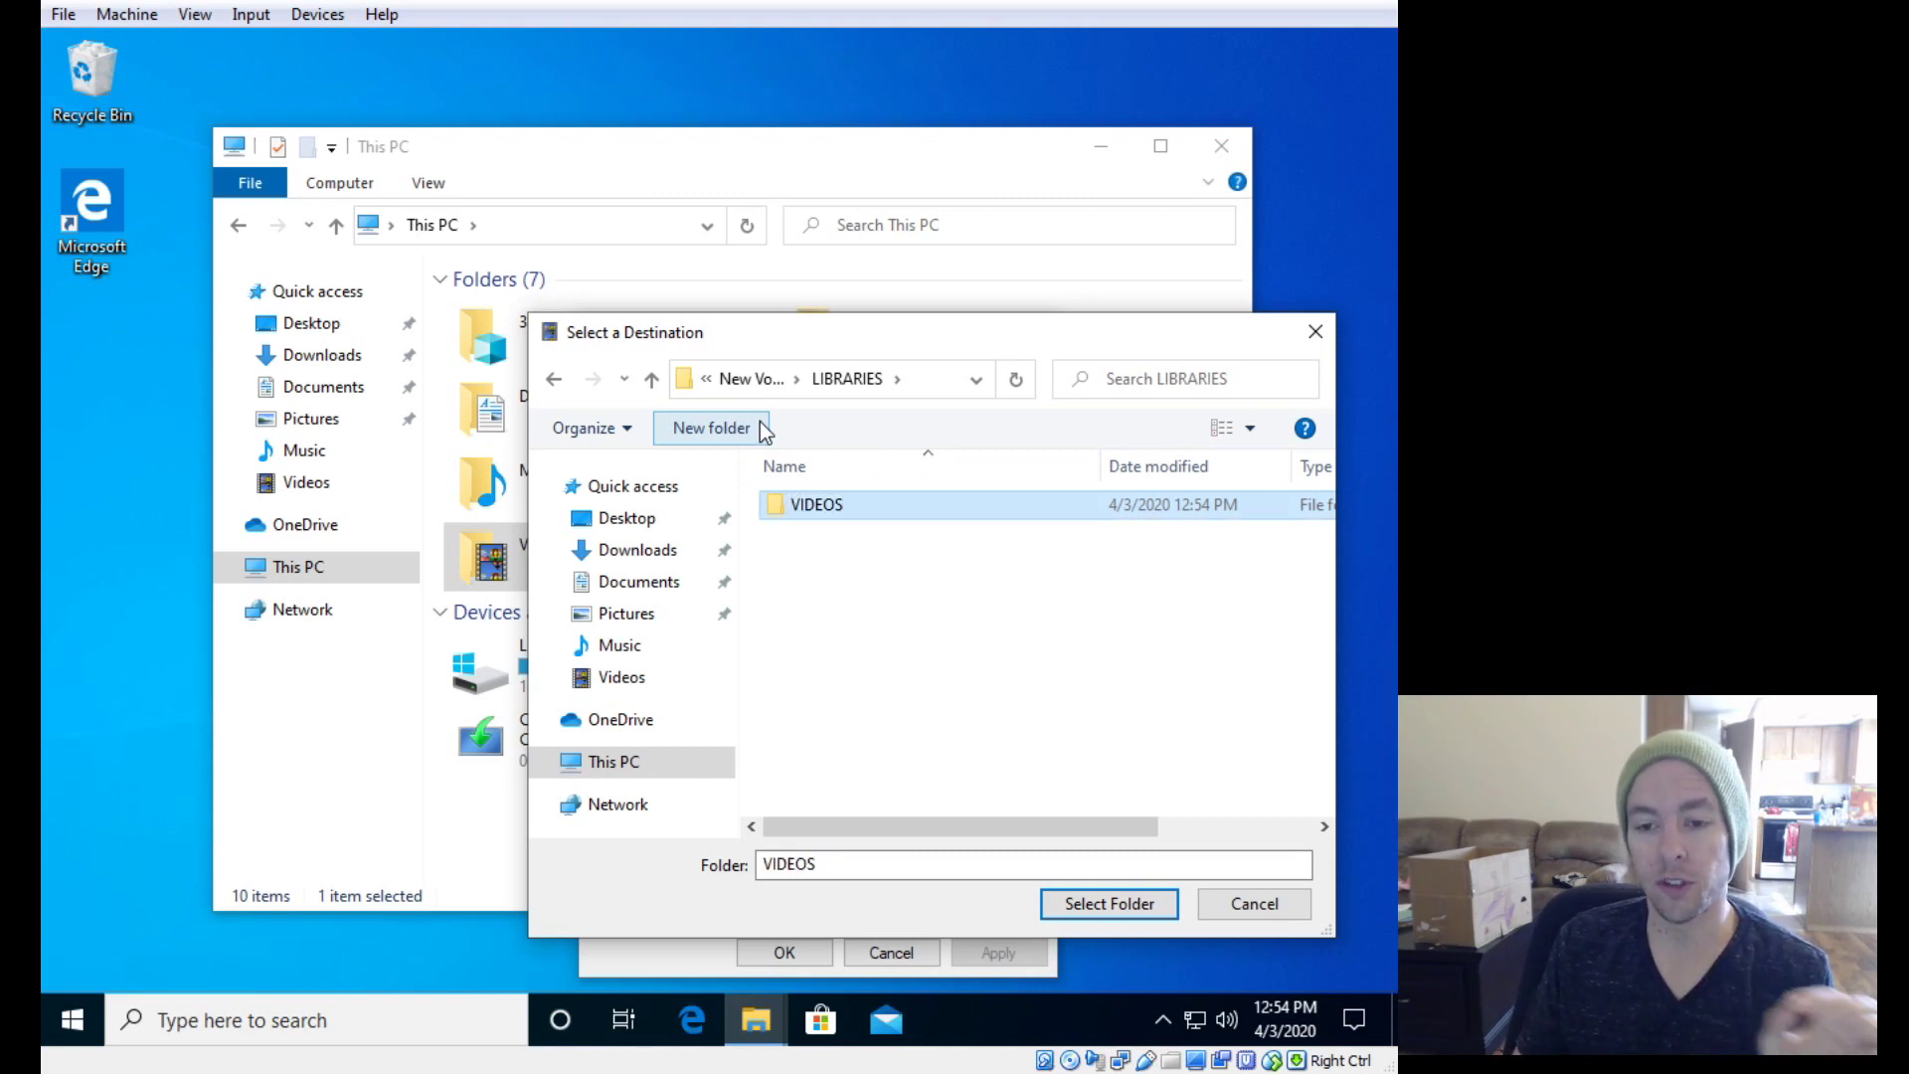
double_click(831, 505)
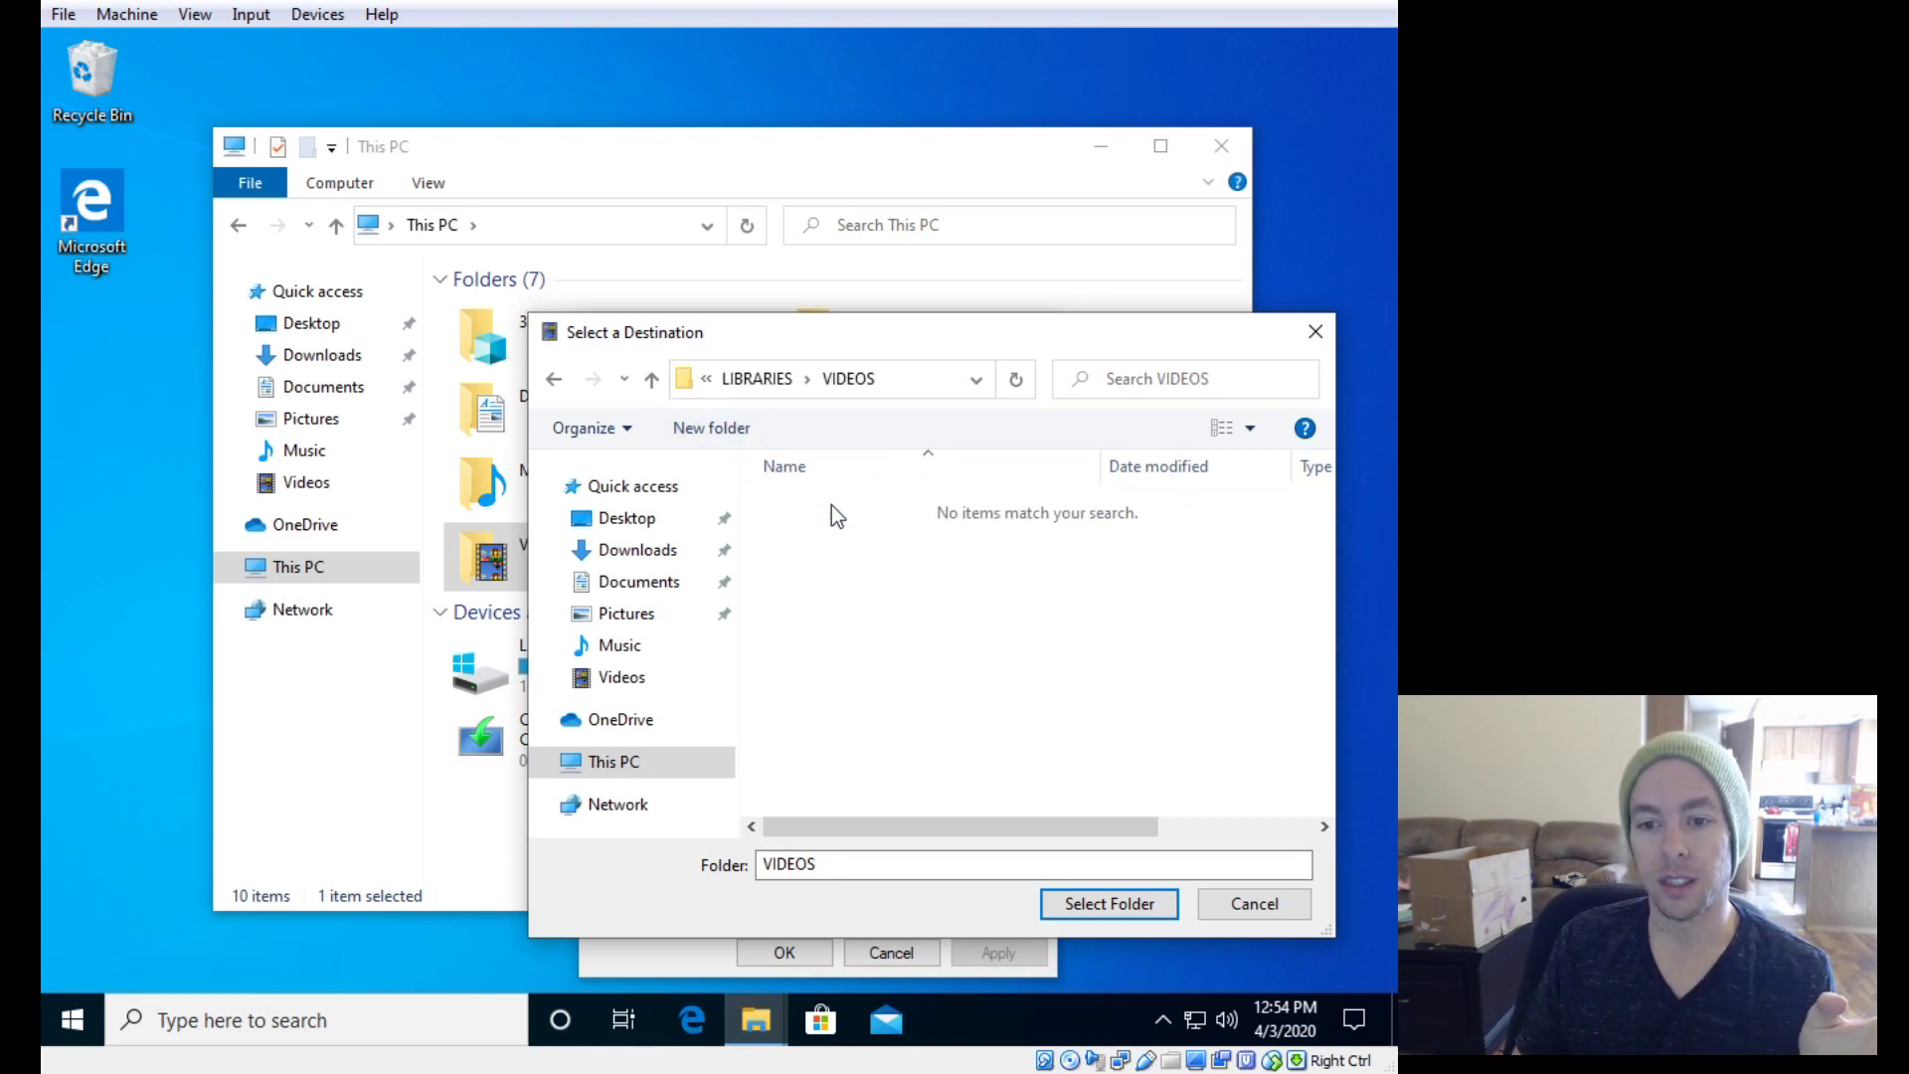
left_click(1104, 910)
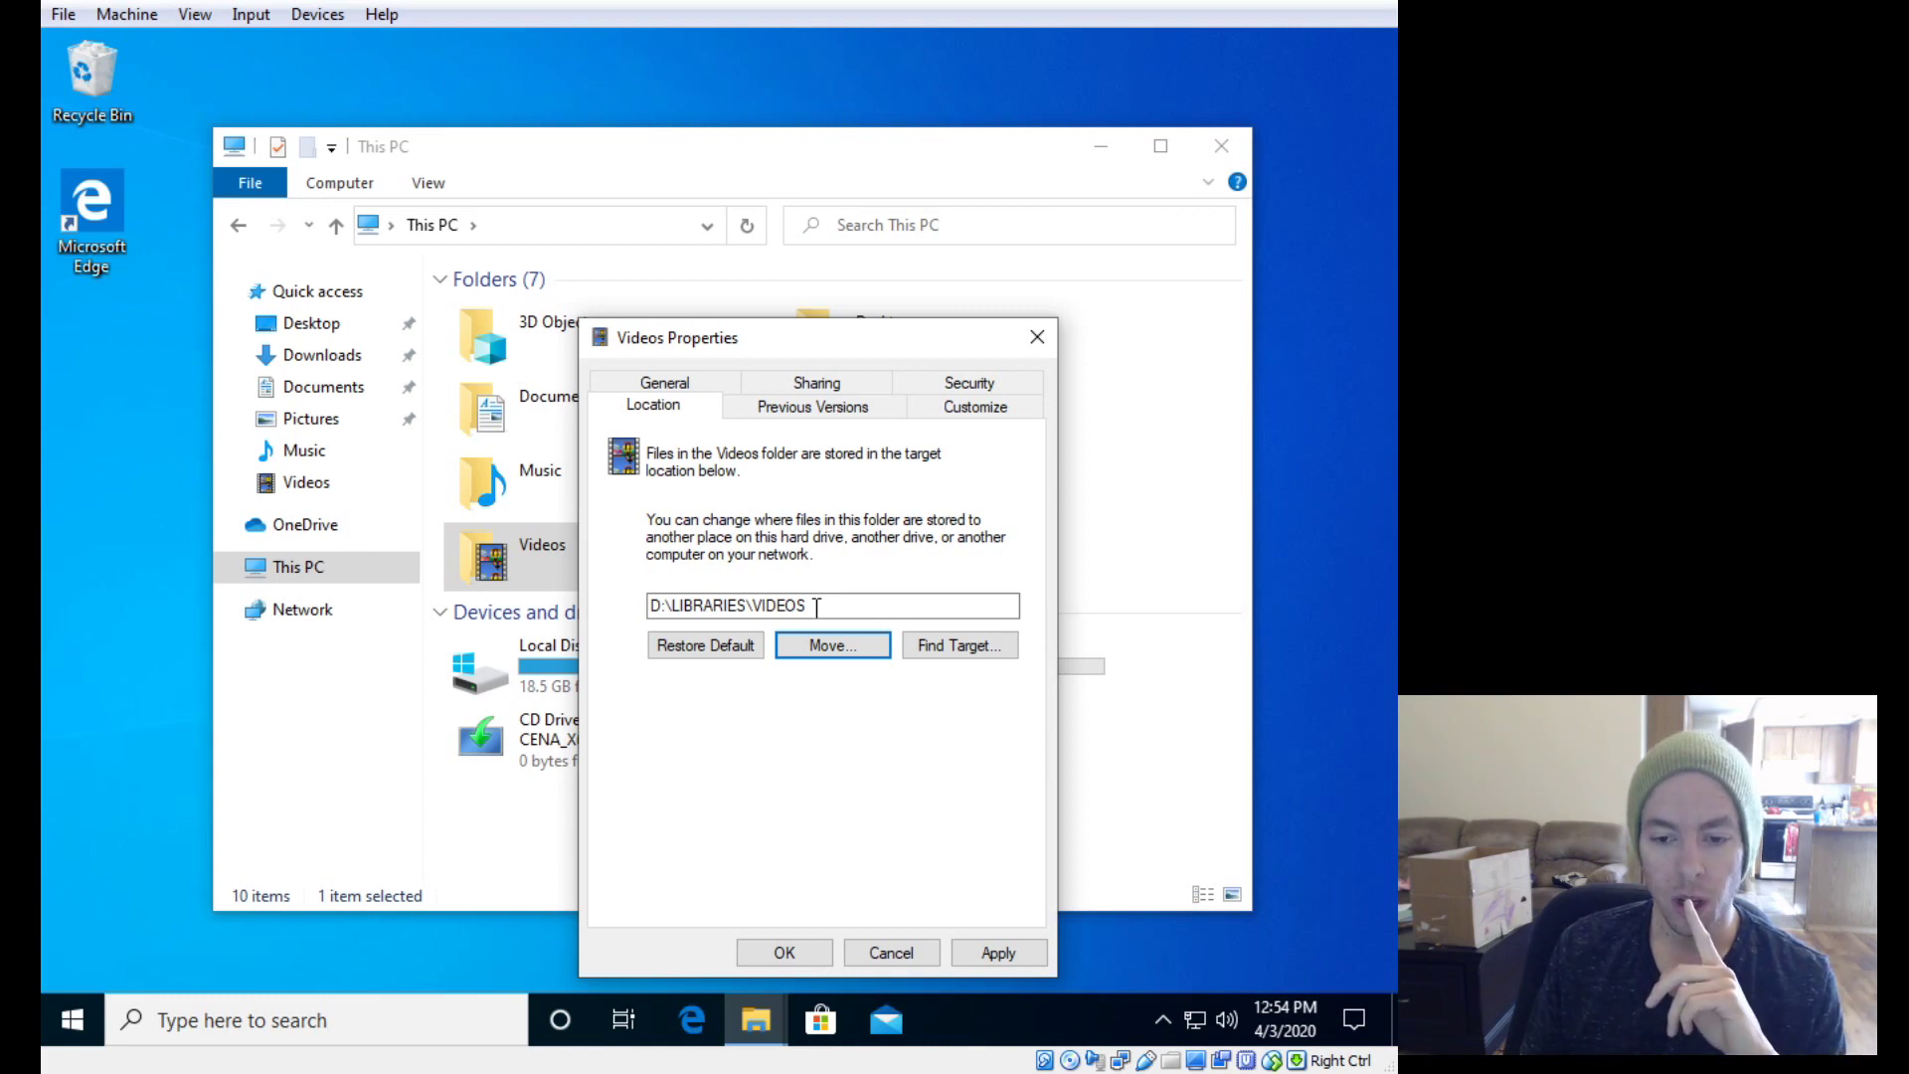
Step: Check the Videos location reads D:\LIBRARIES\VIDEOS and apply it
left_click(816, 607)
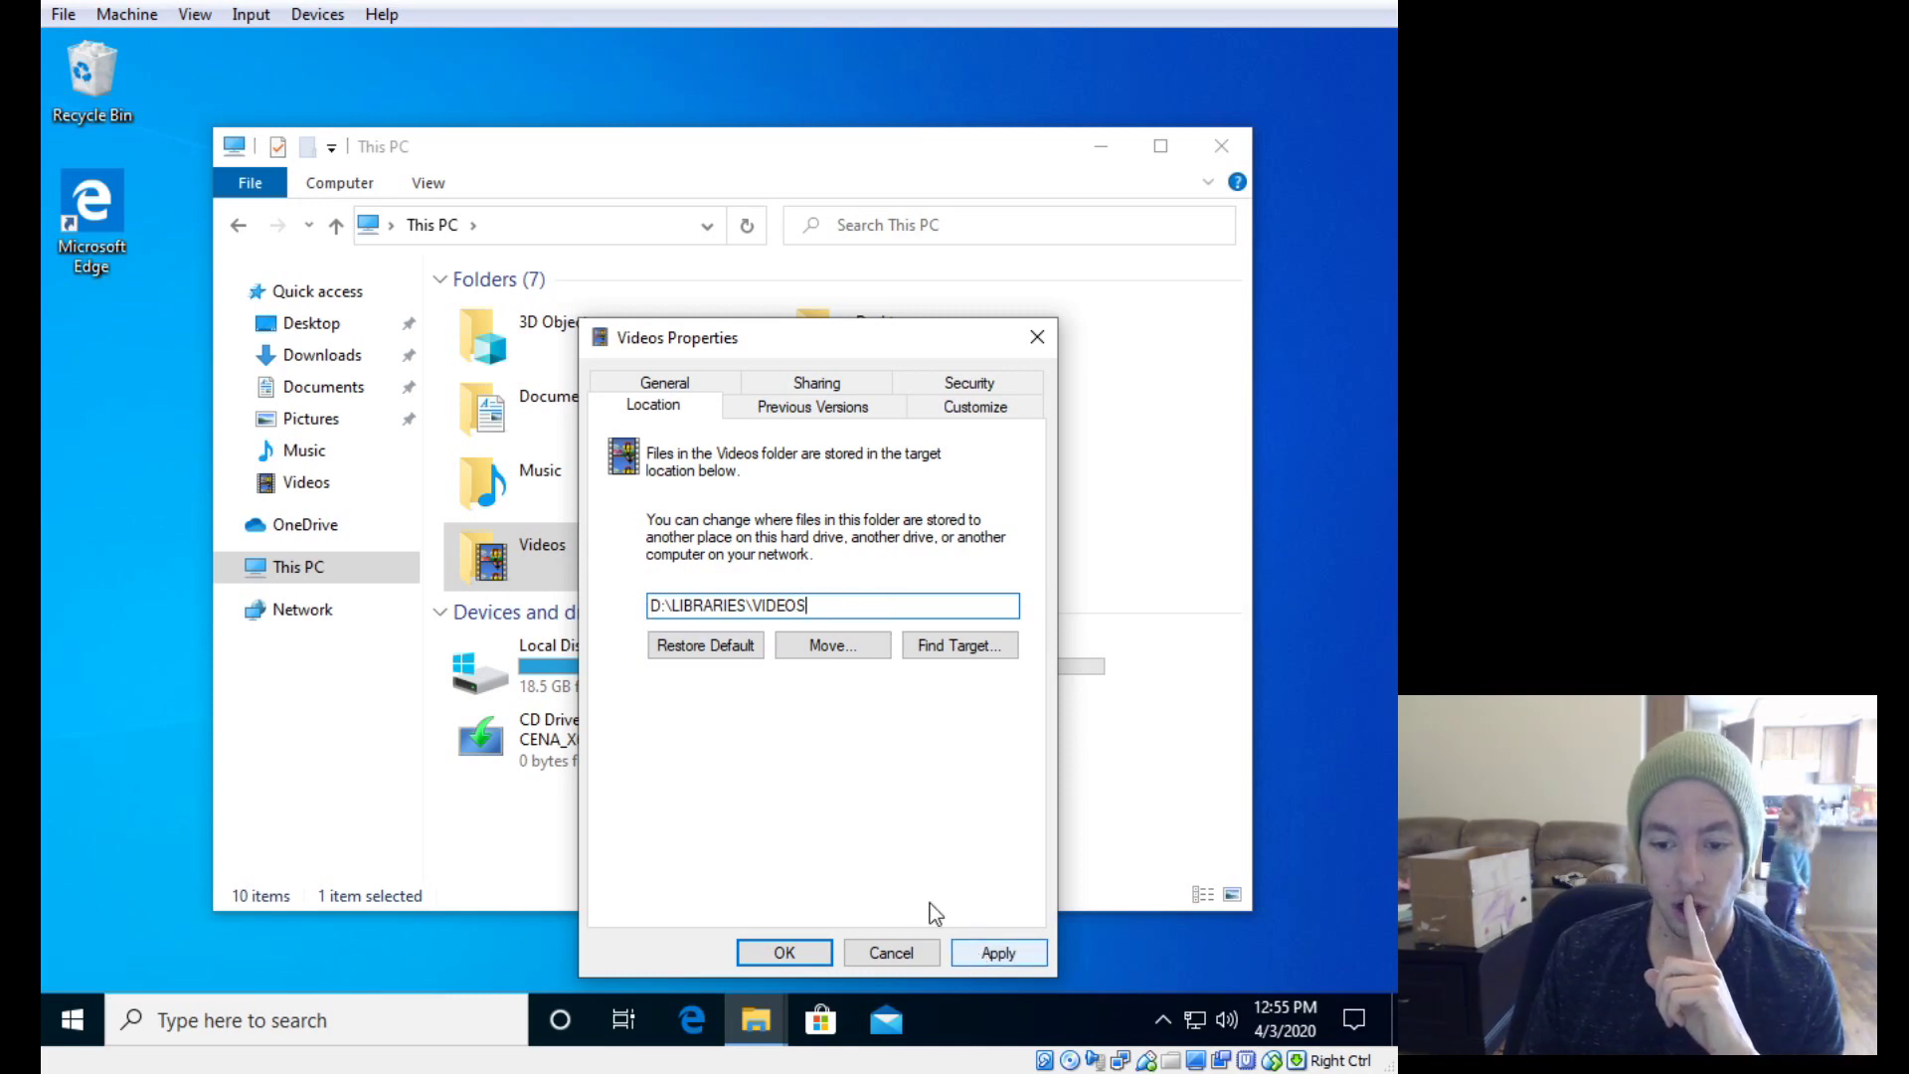
left_click(998, 948)
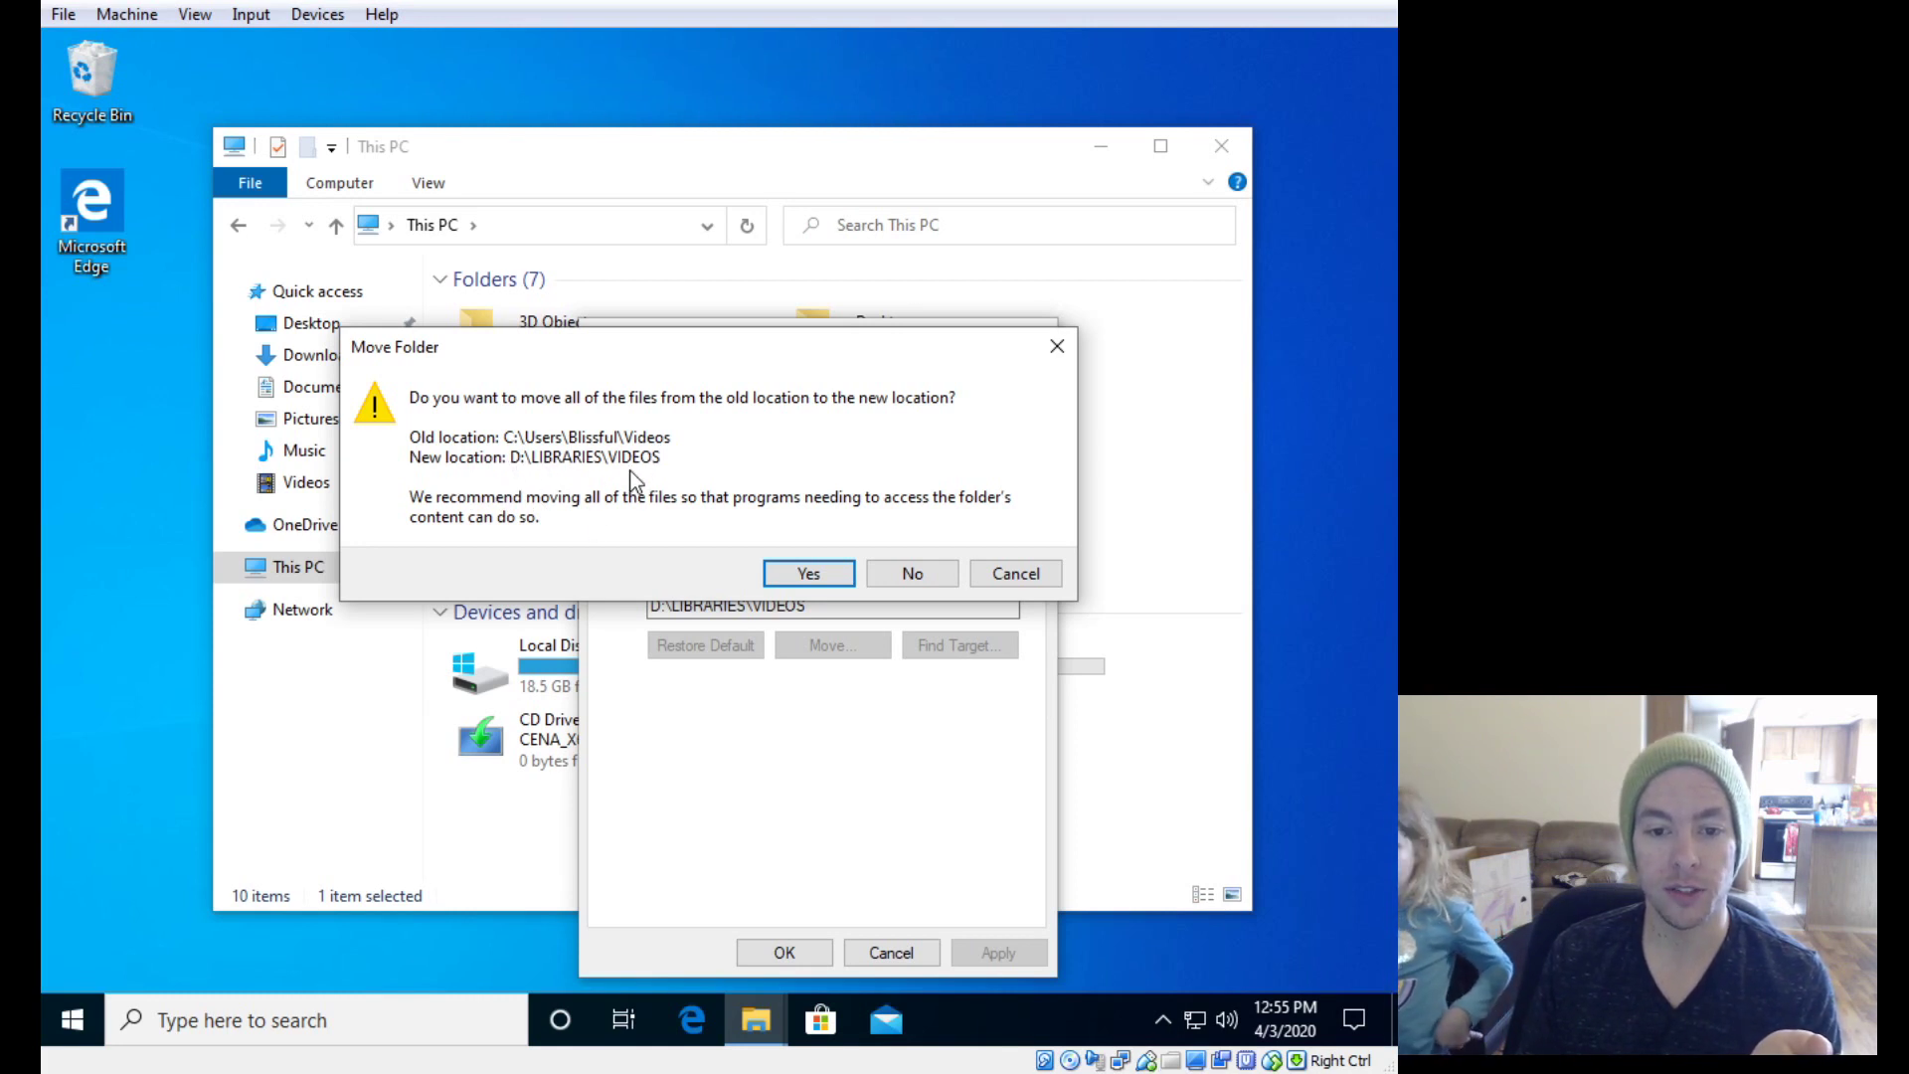
Step: Move the existing Videos files to D:\LIBRARIES\VIDEOS and close the properties with OK
left_click(789, 583)
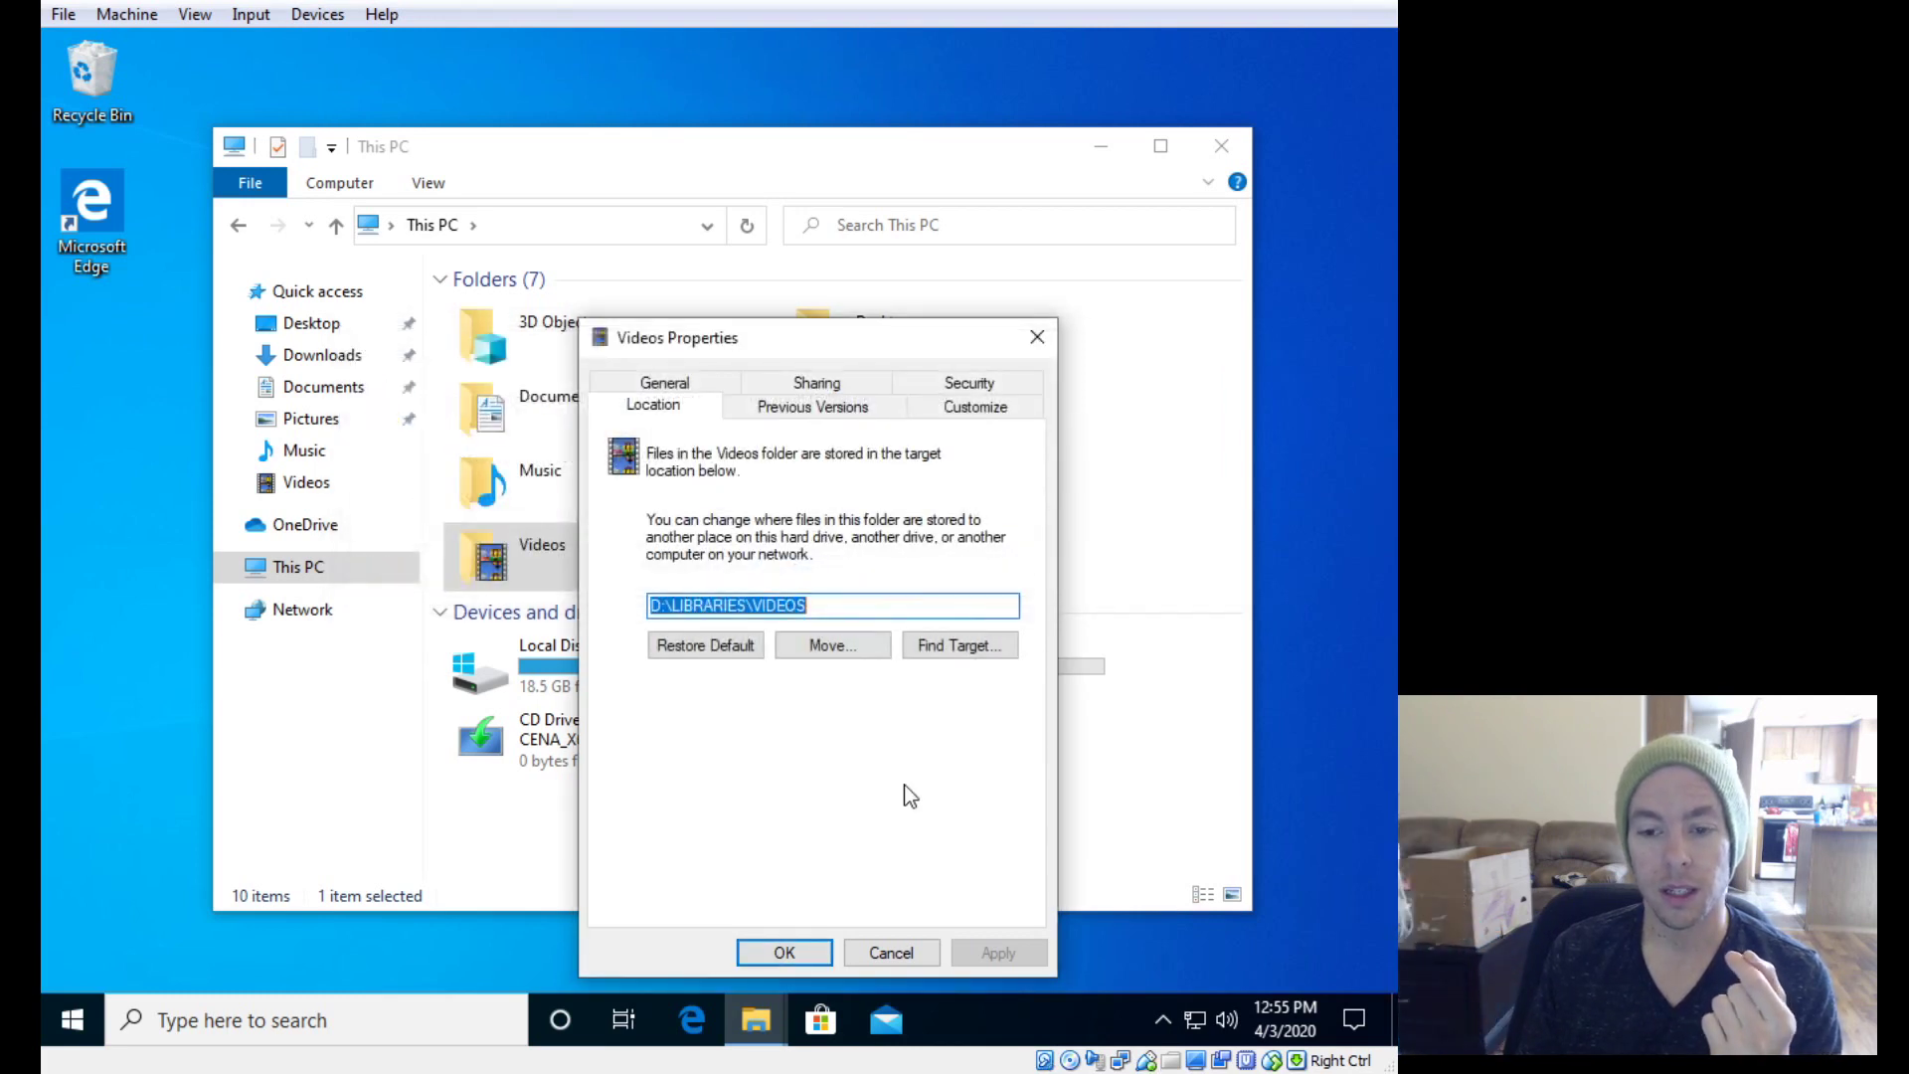
left_click(795, 952)
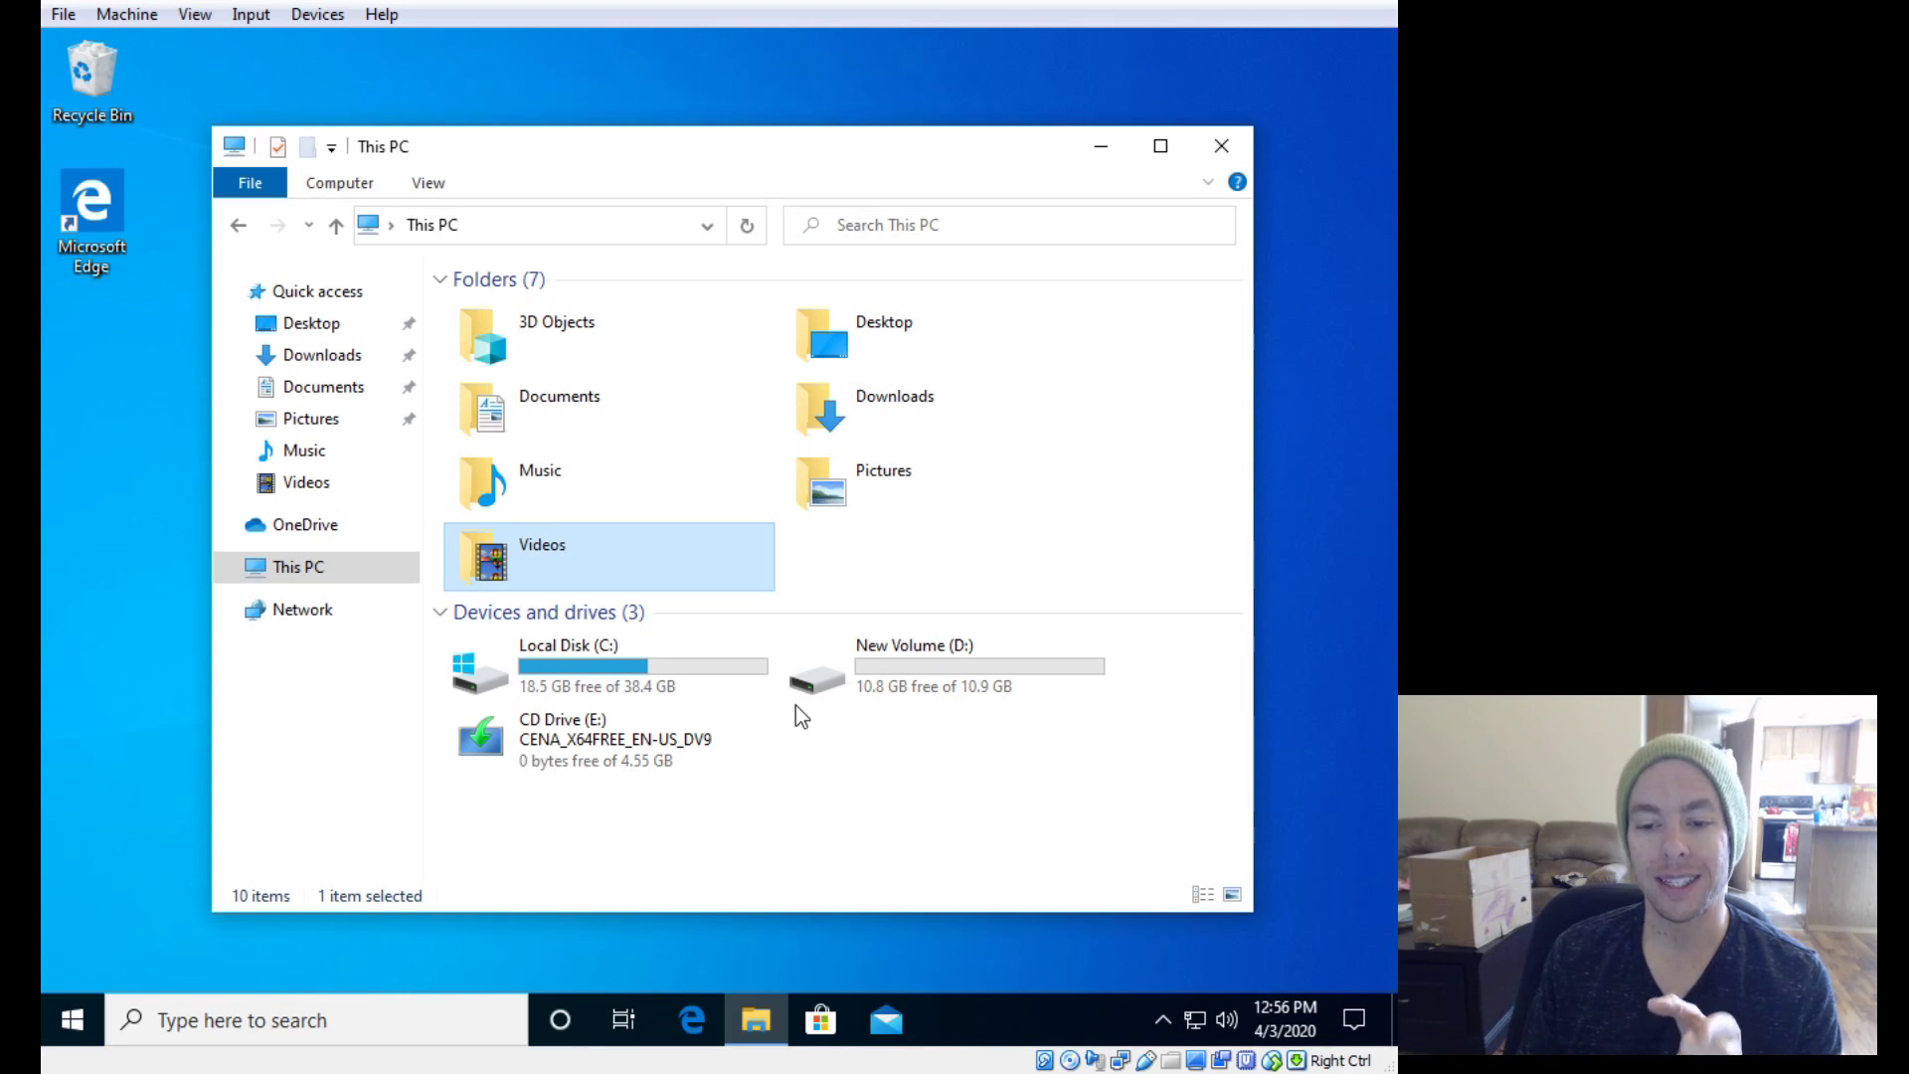
Step: Browse into D:\LIBRARIES\Videos to verify it, then go back to This PC
double_click(887, 672)
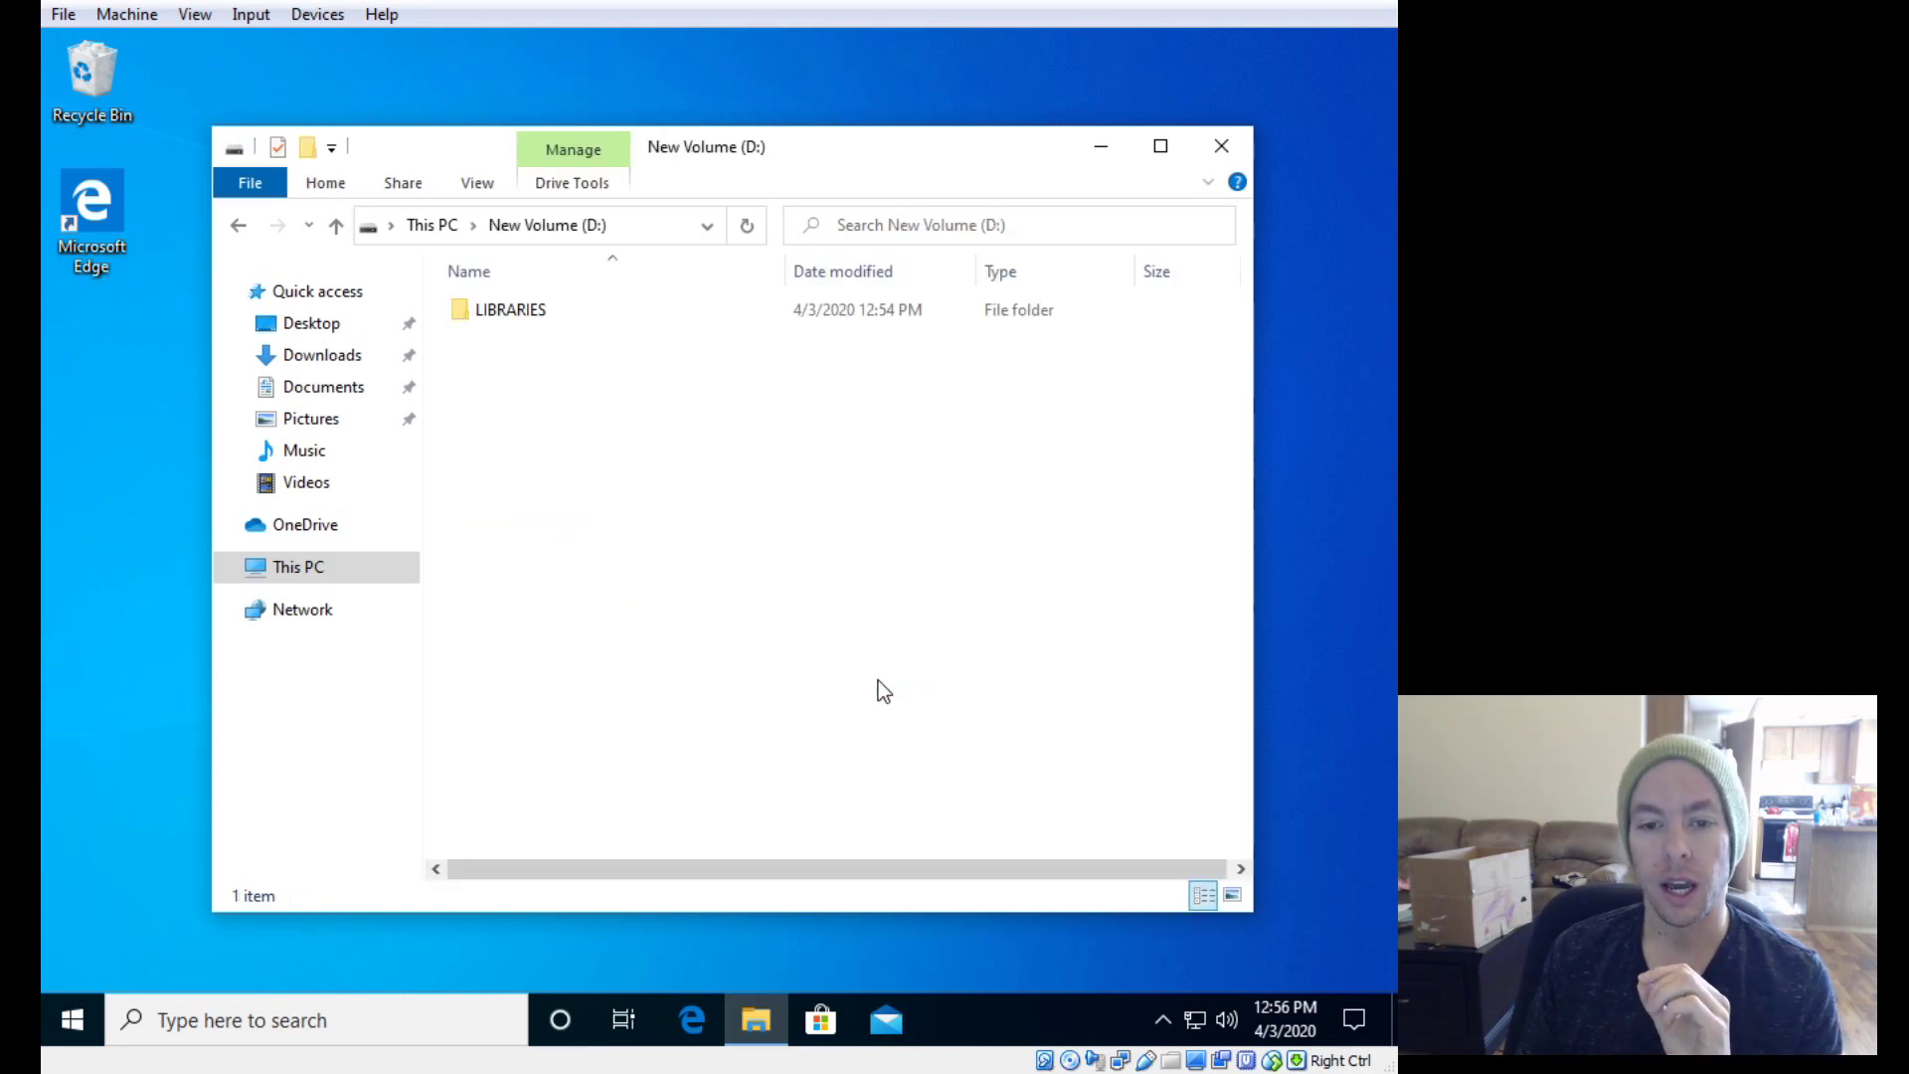
double_click(534, 309)
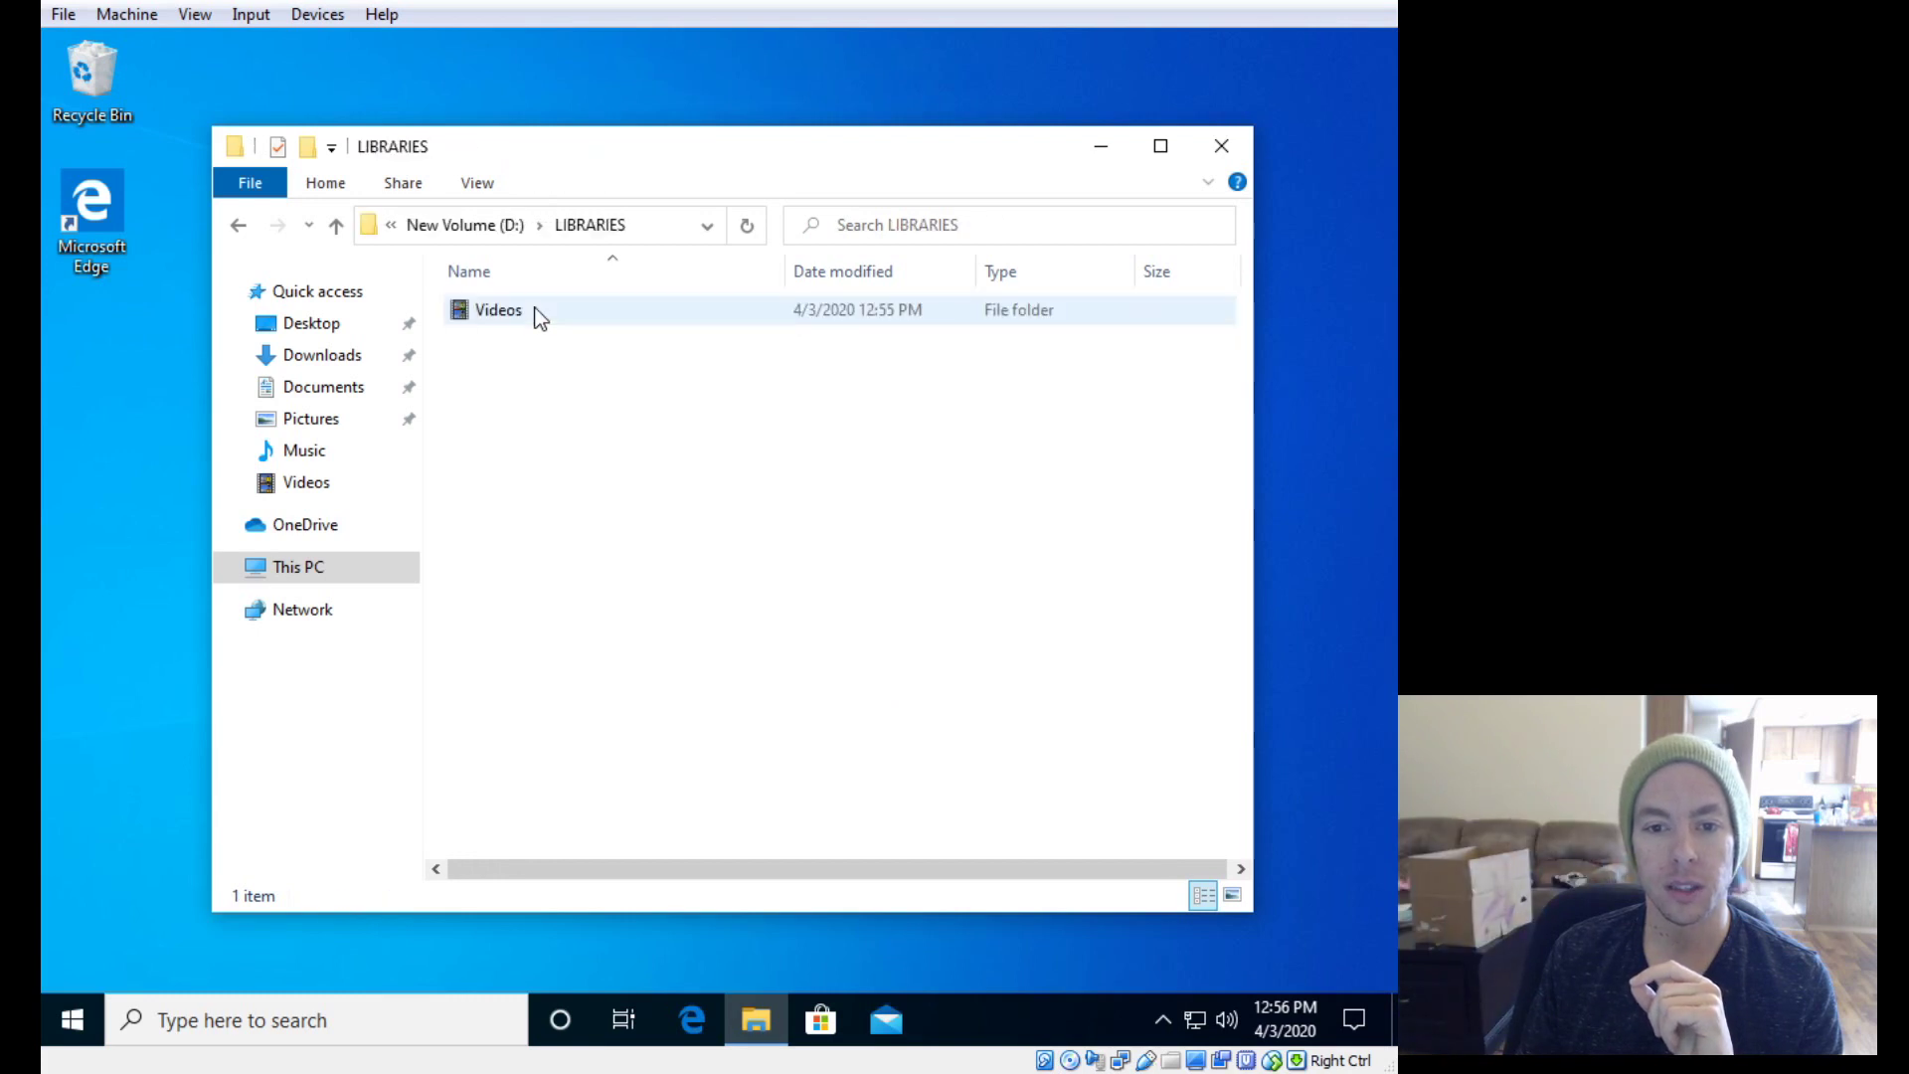
double_click(537, 319)
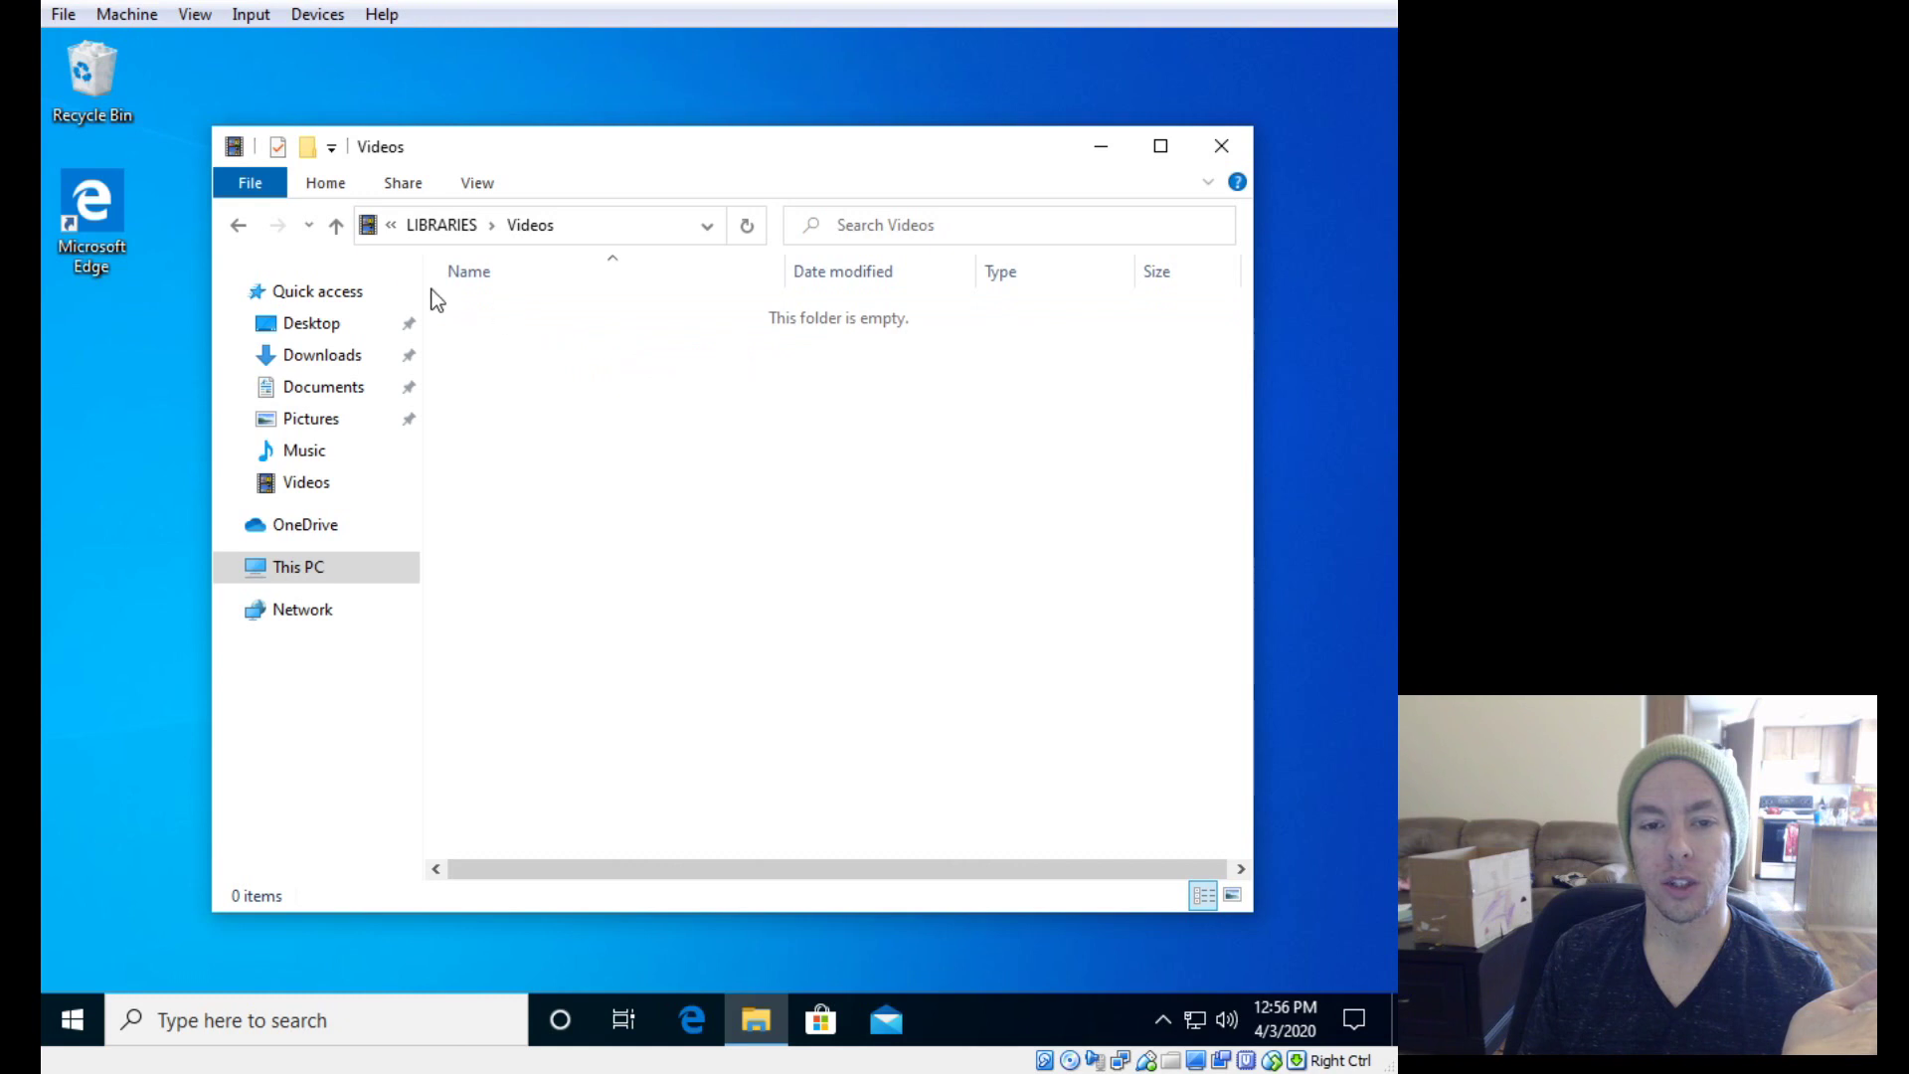
left_click(239, 228)
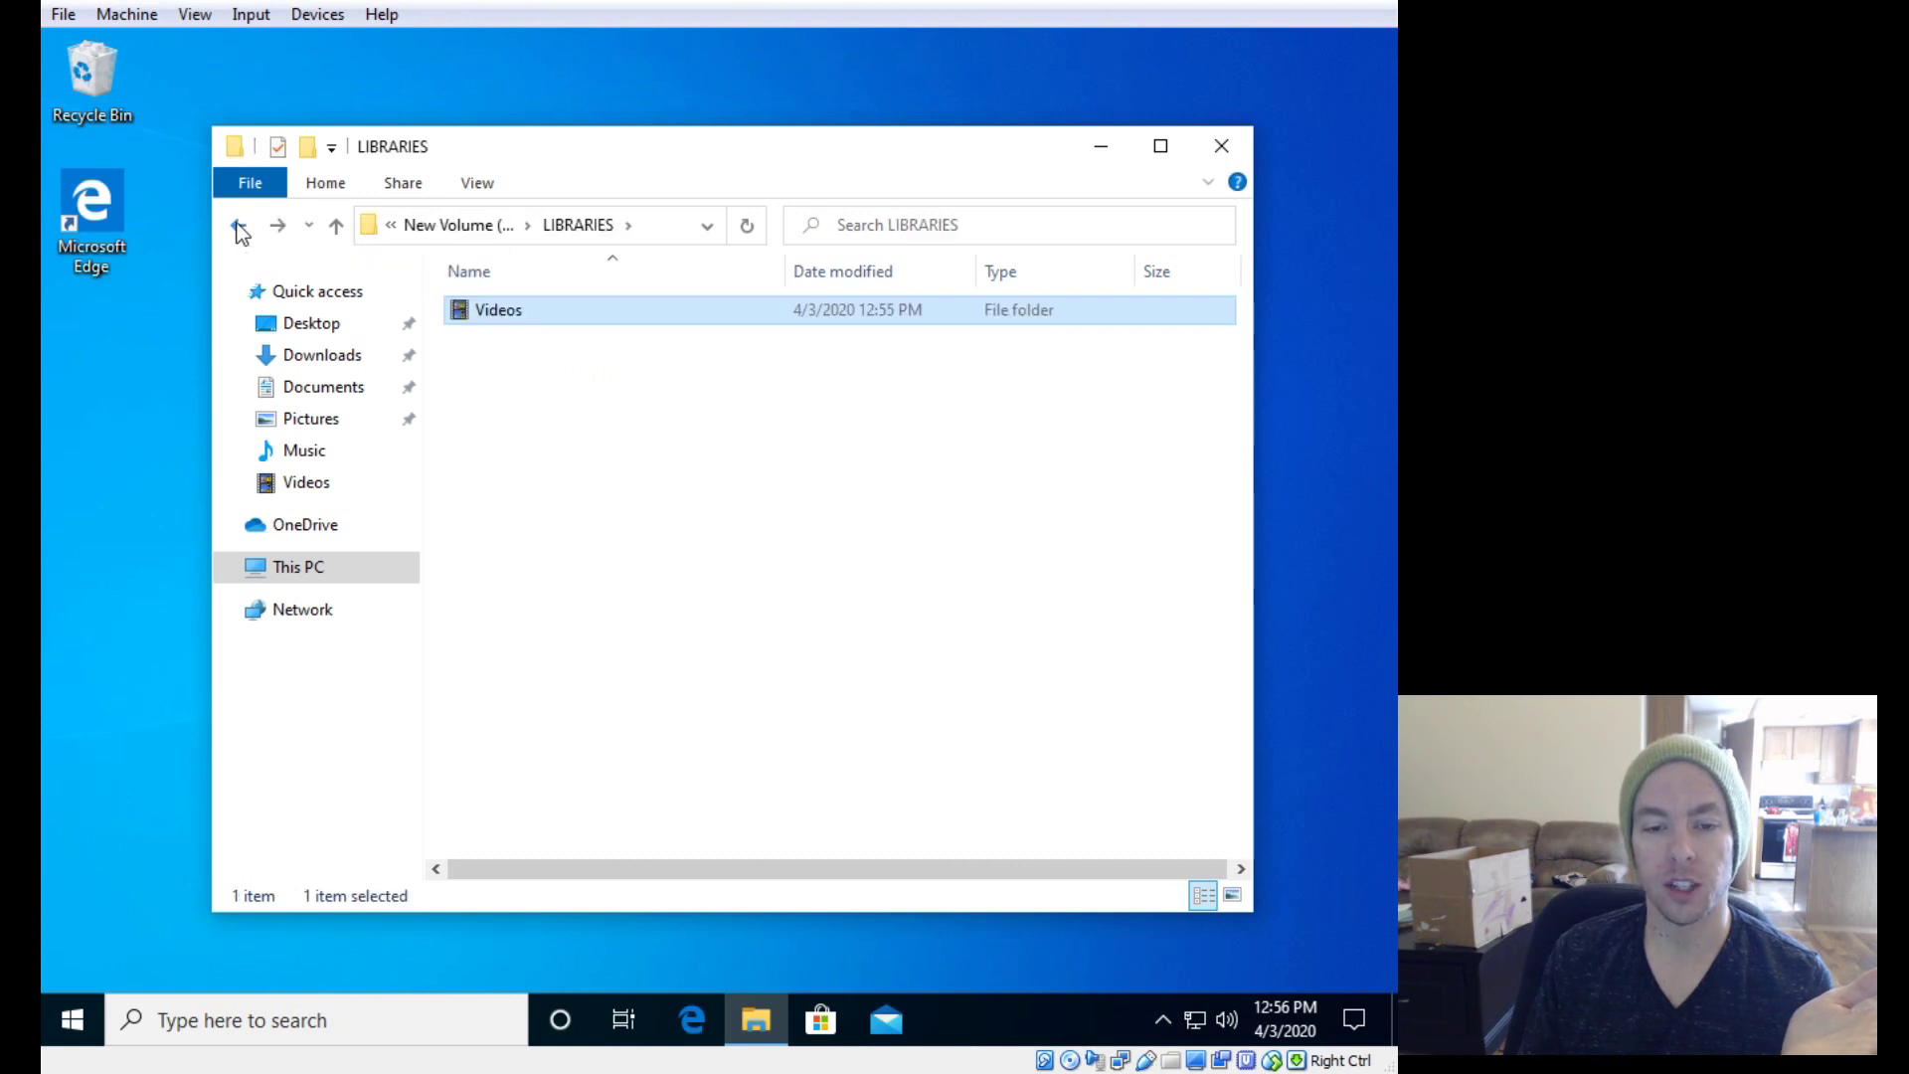
left_click(239, 228)
left_click(238, 228)
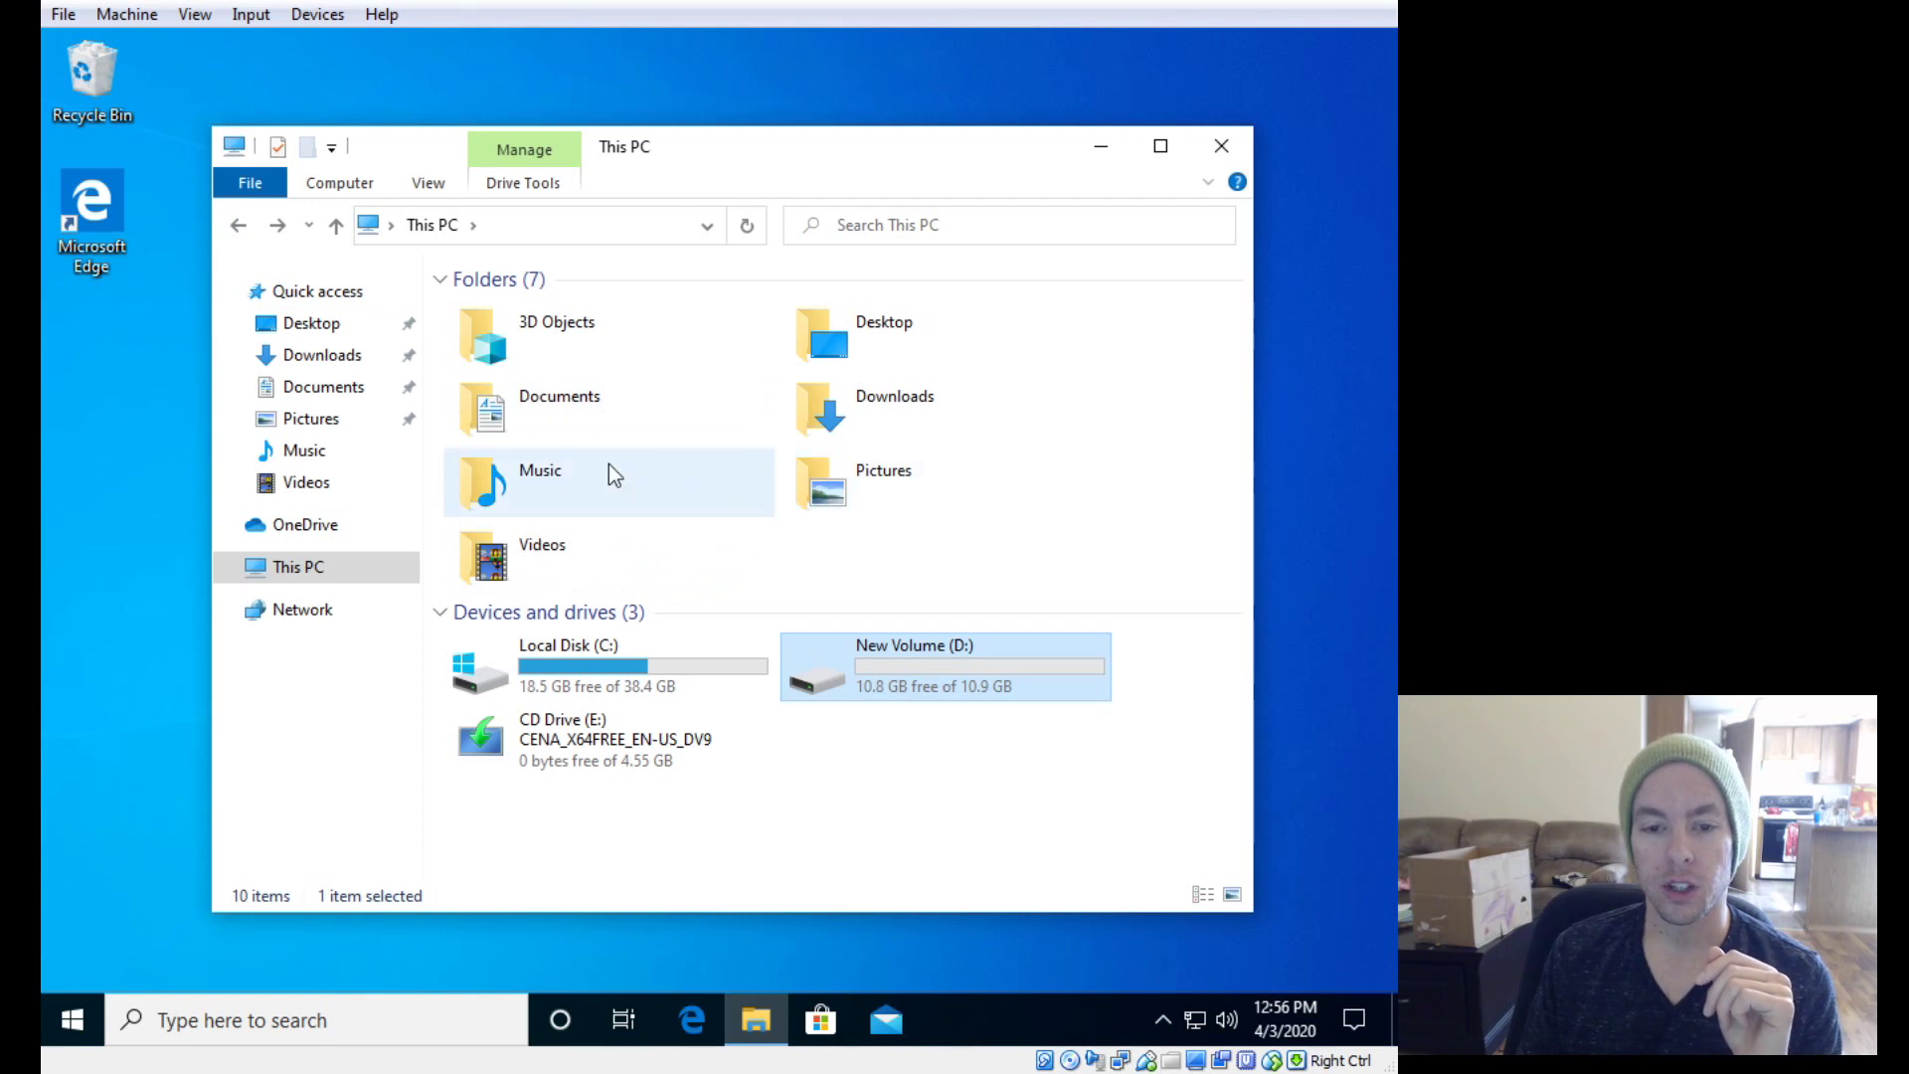
Step: Create a new text document named 'test document' in the Documents folder
right_click(587, 420)
left_click(630, 441)
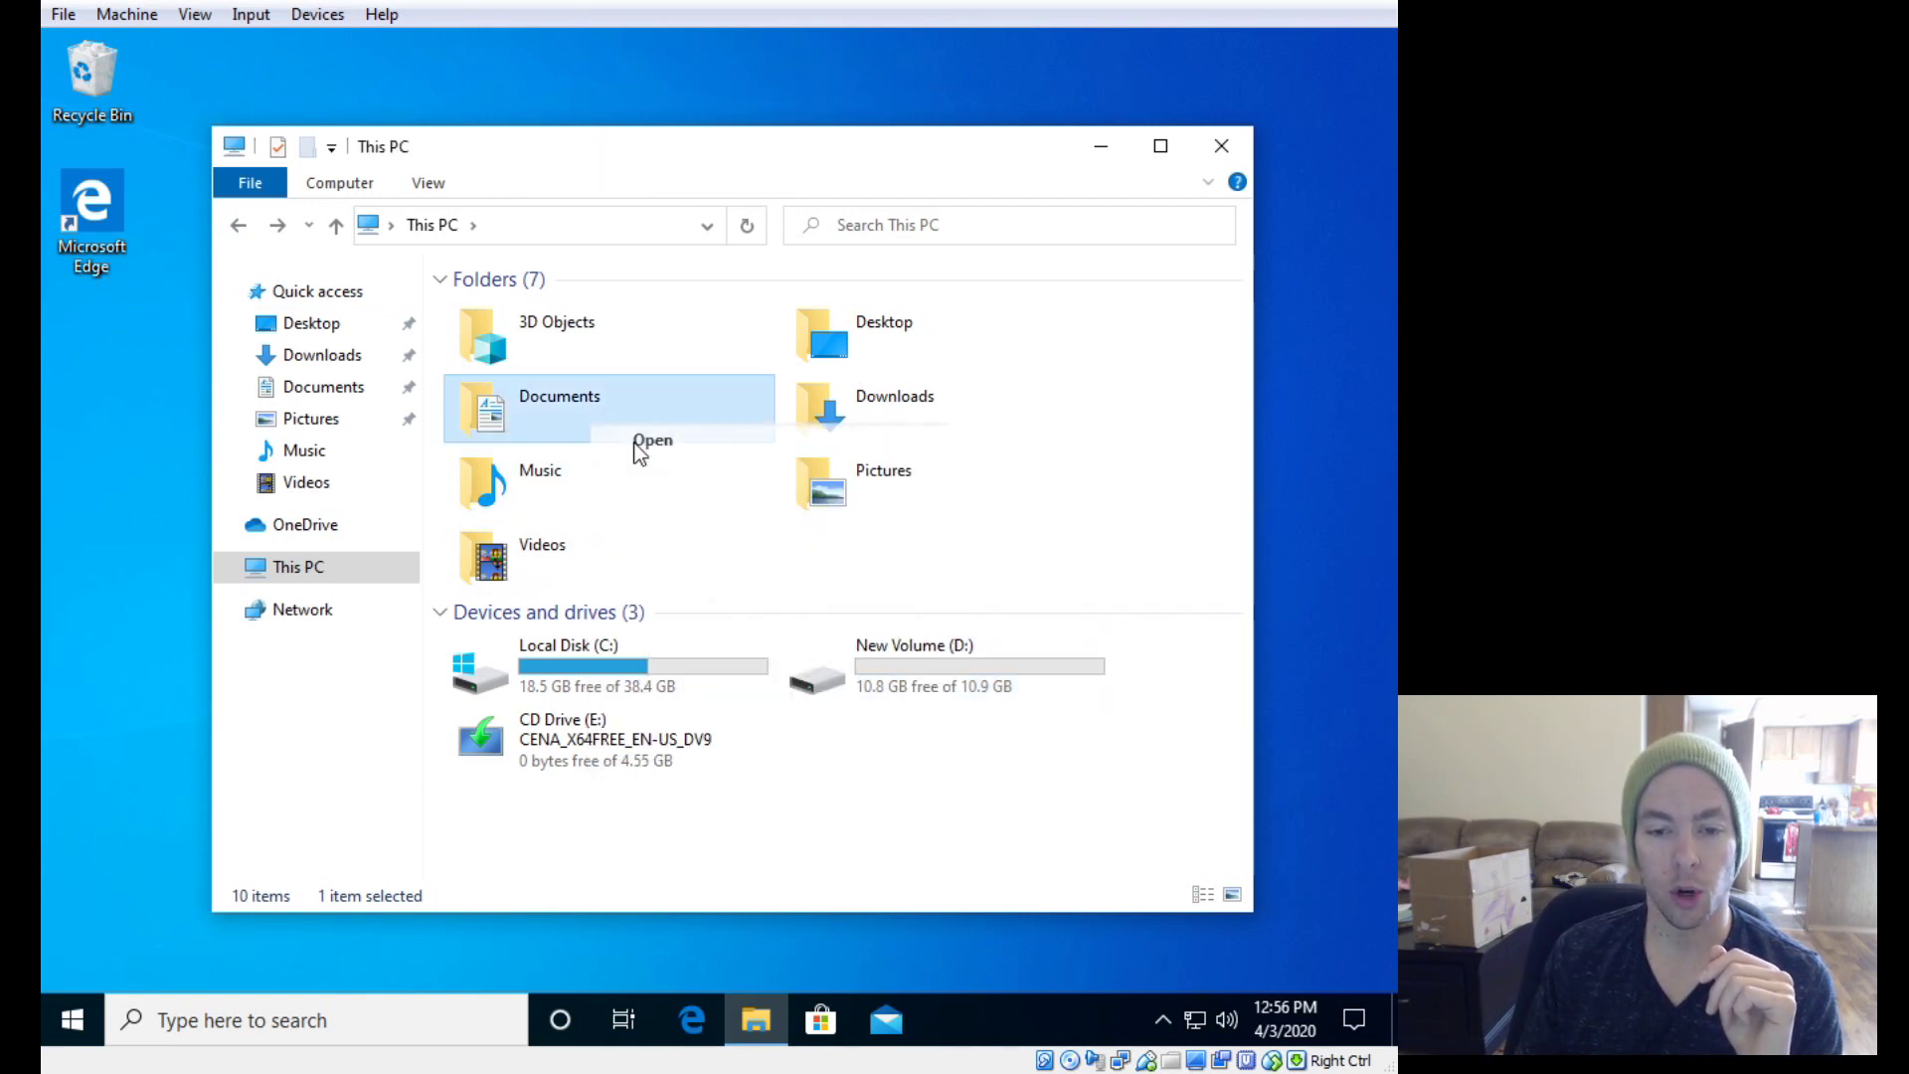
right_click(555, 439)
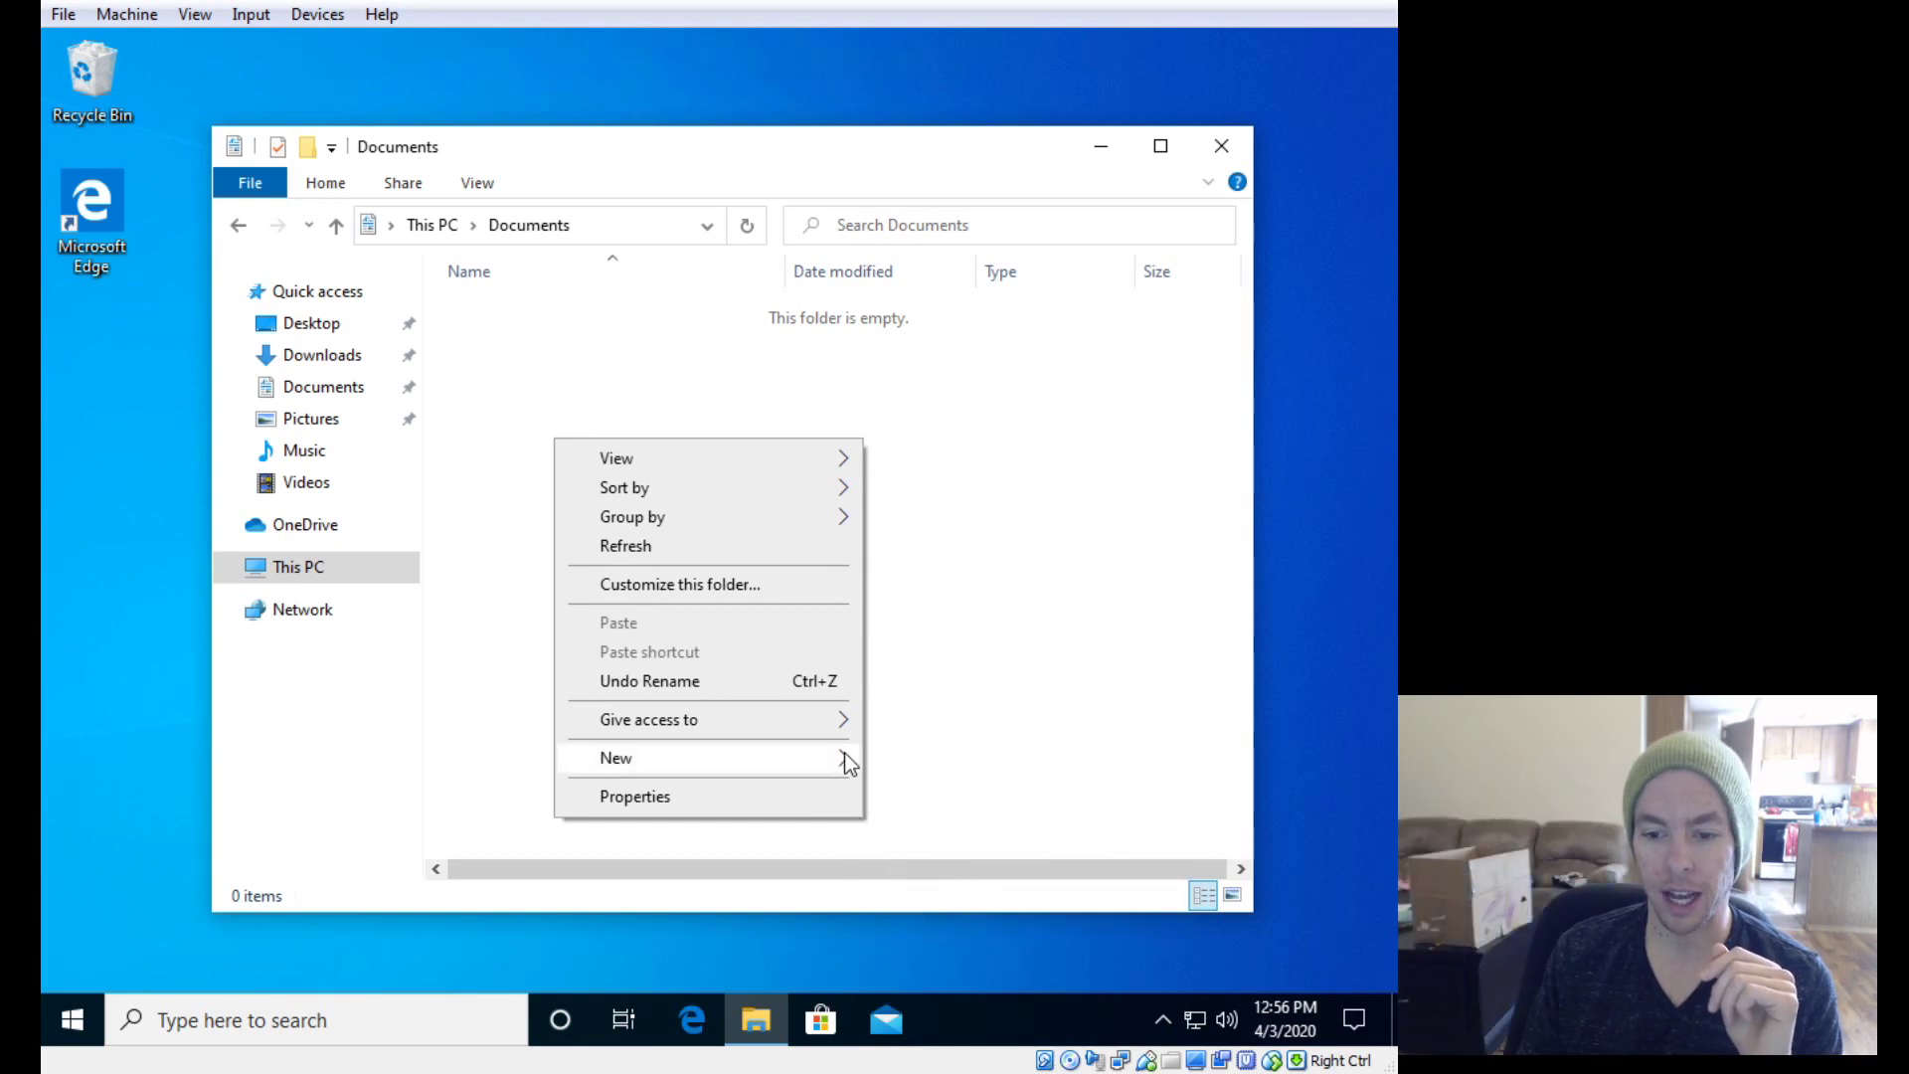
mouse_move(847, 762)
left_click(939, 887)
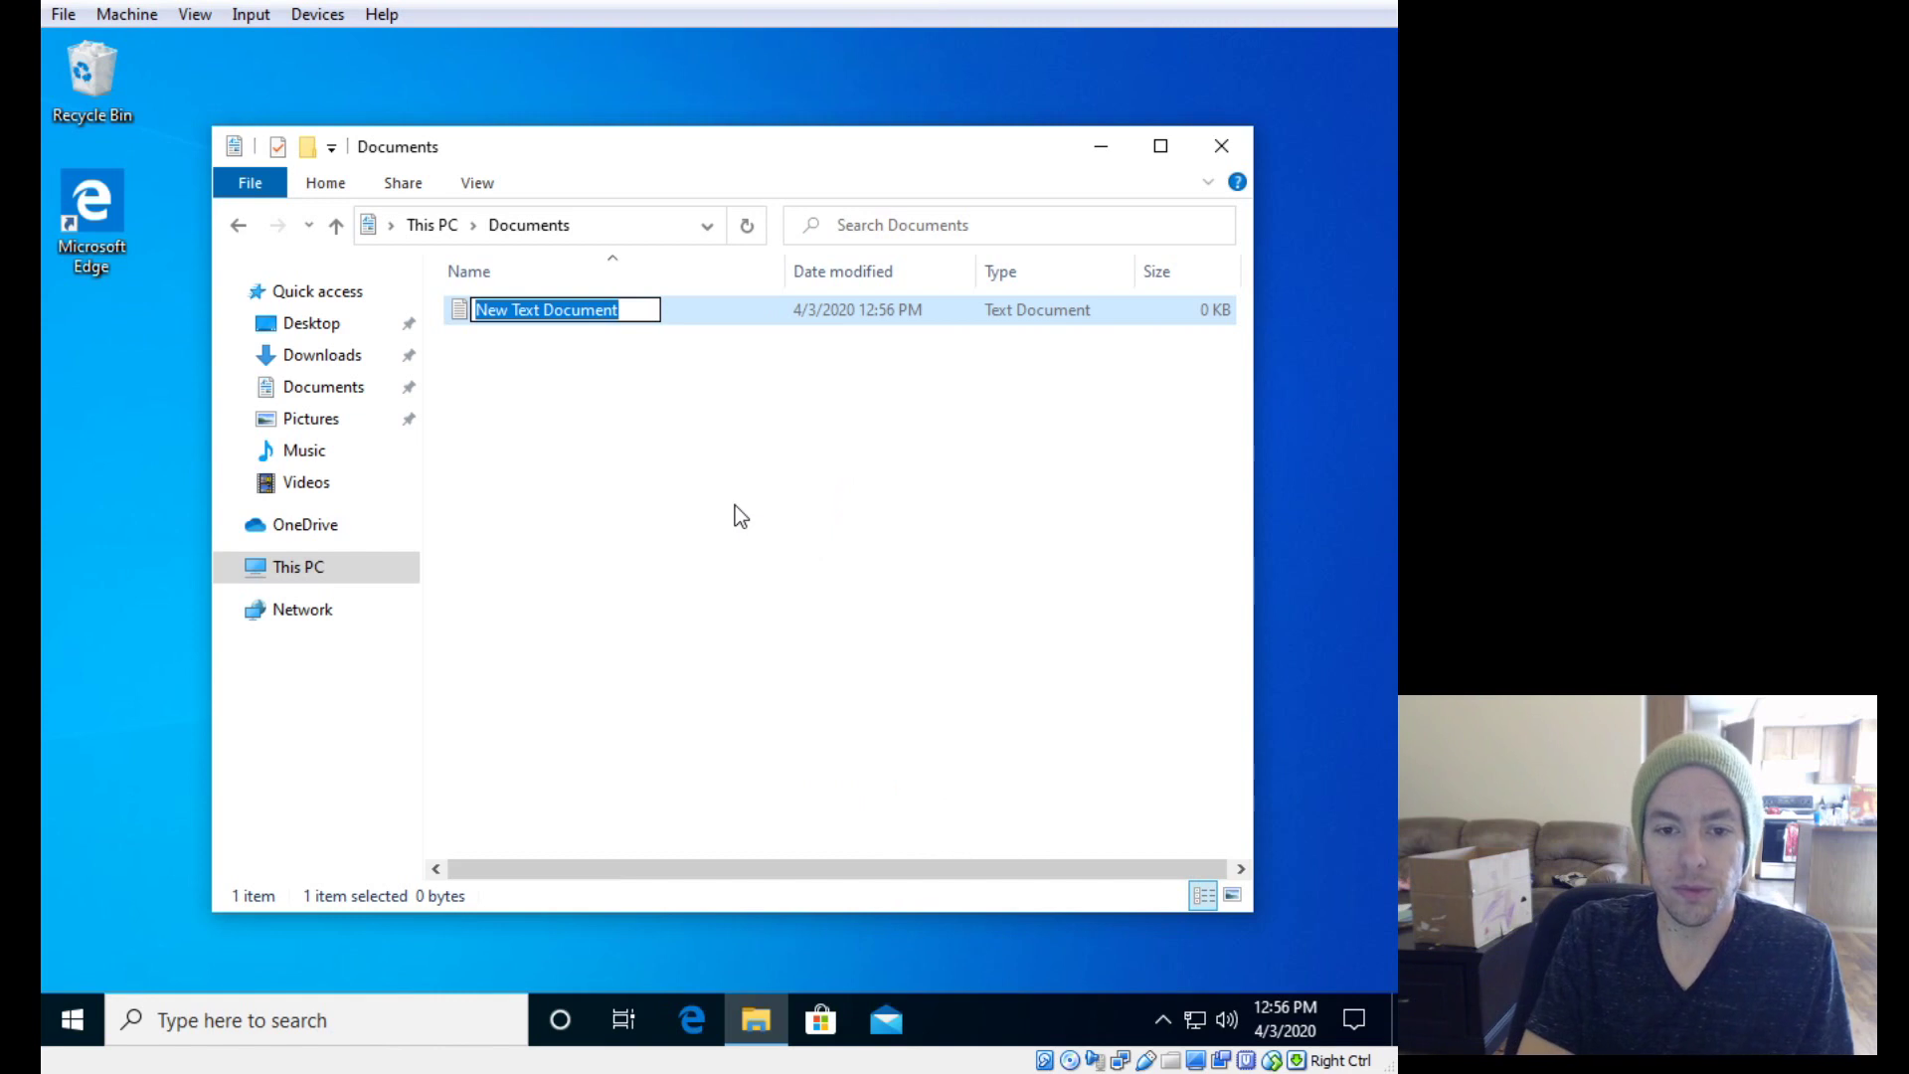
key("BackSpace")
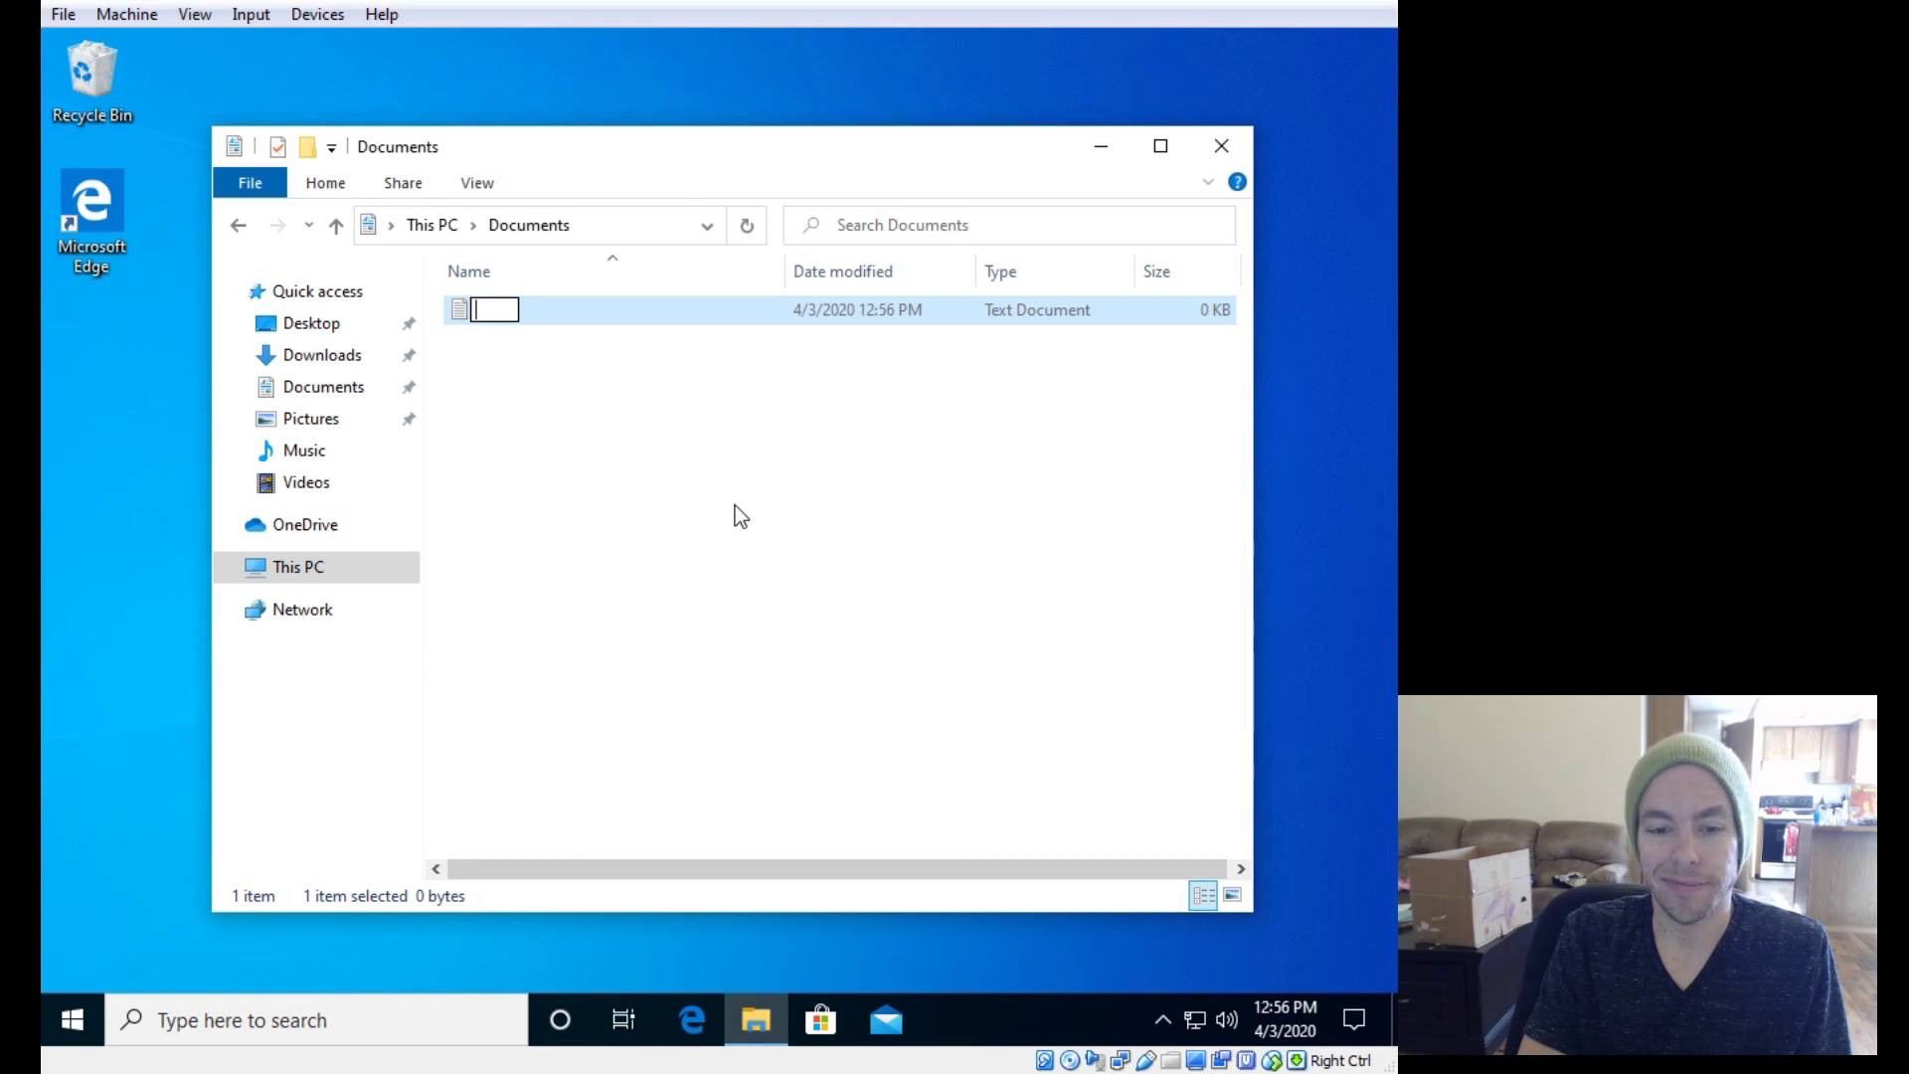
type("test docum")
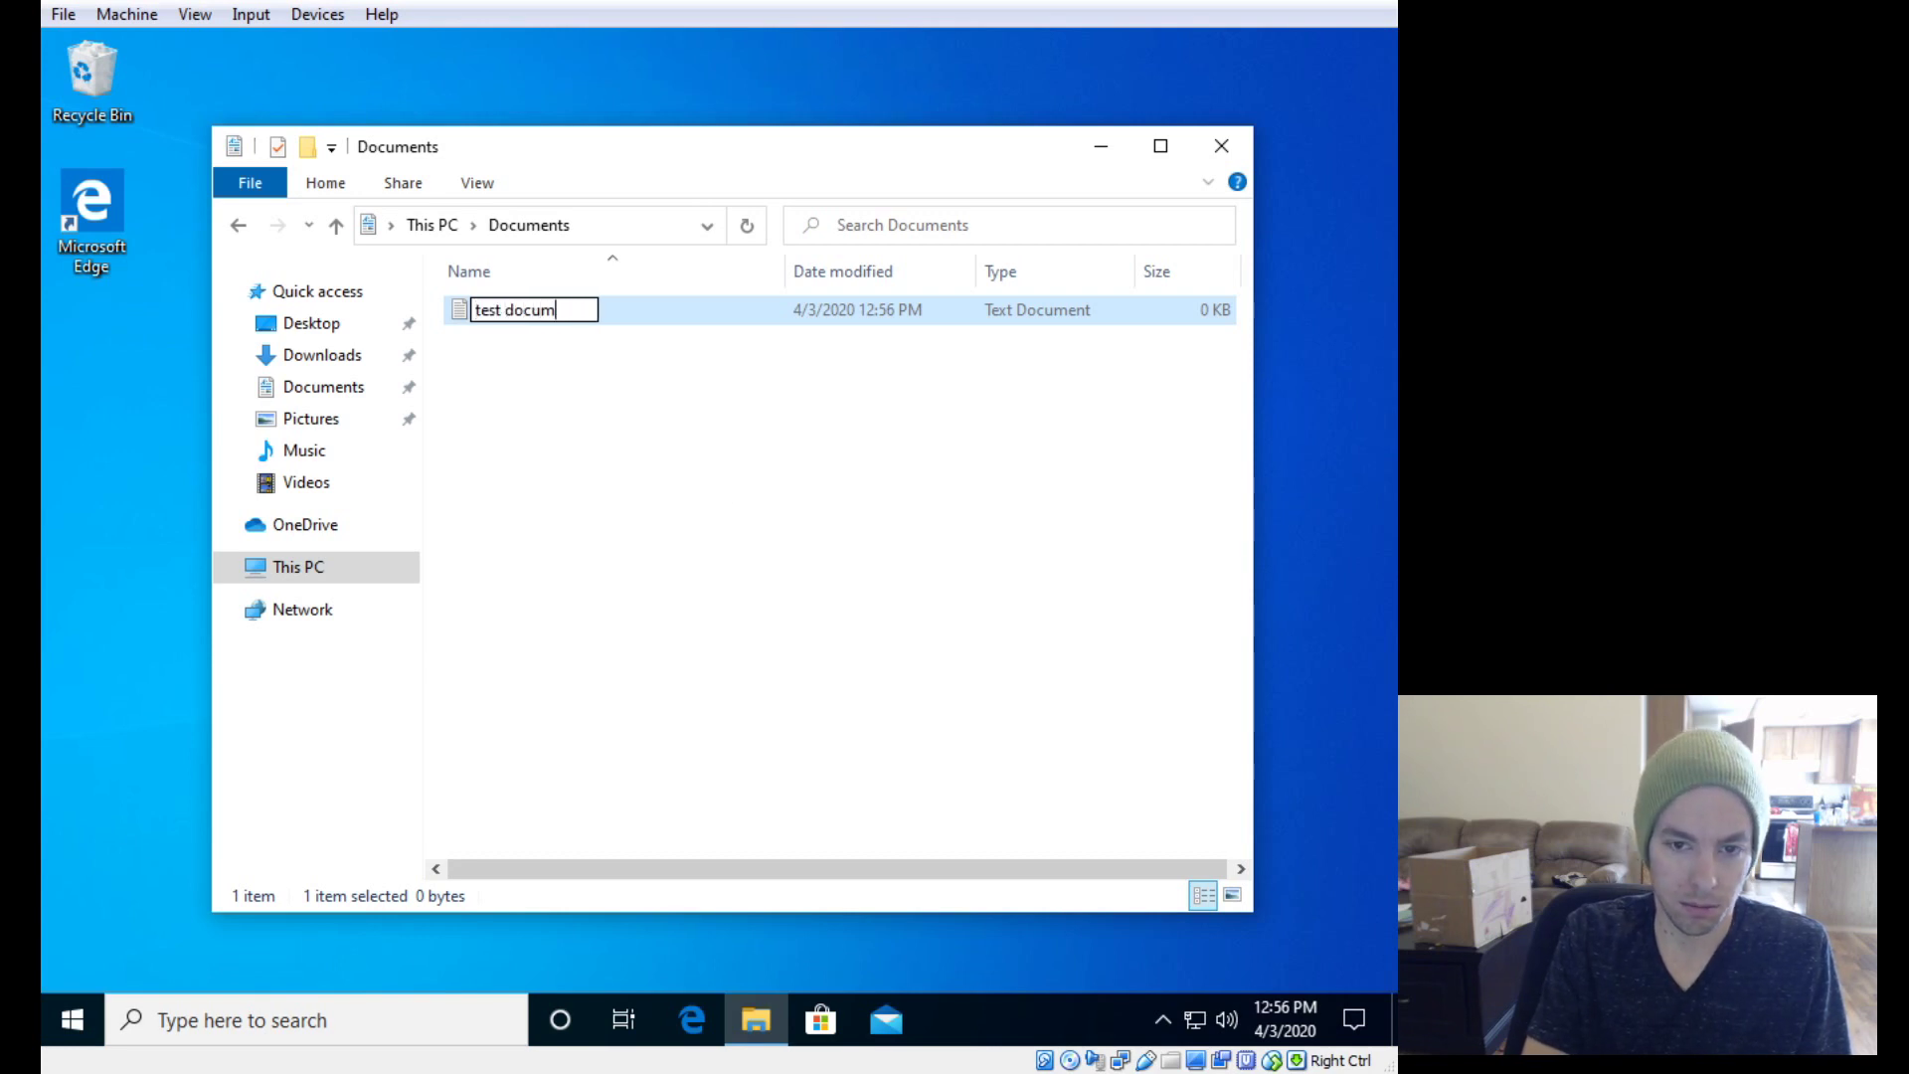
type("ent")
key("Return")
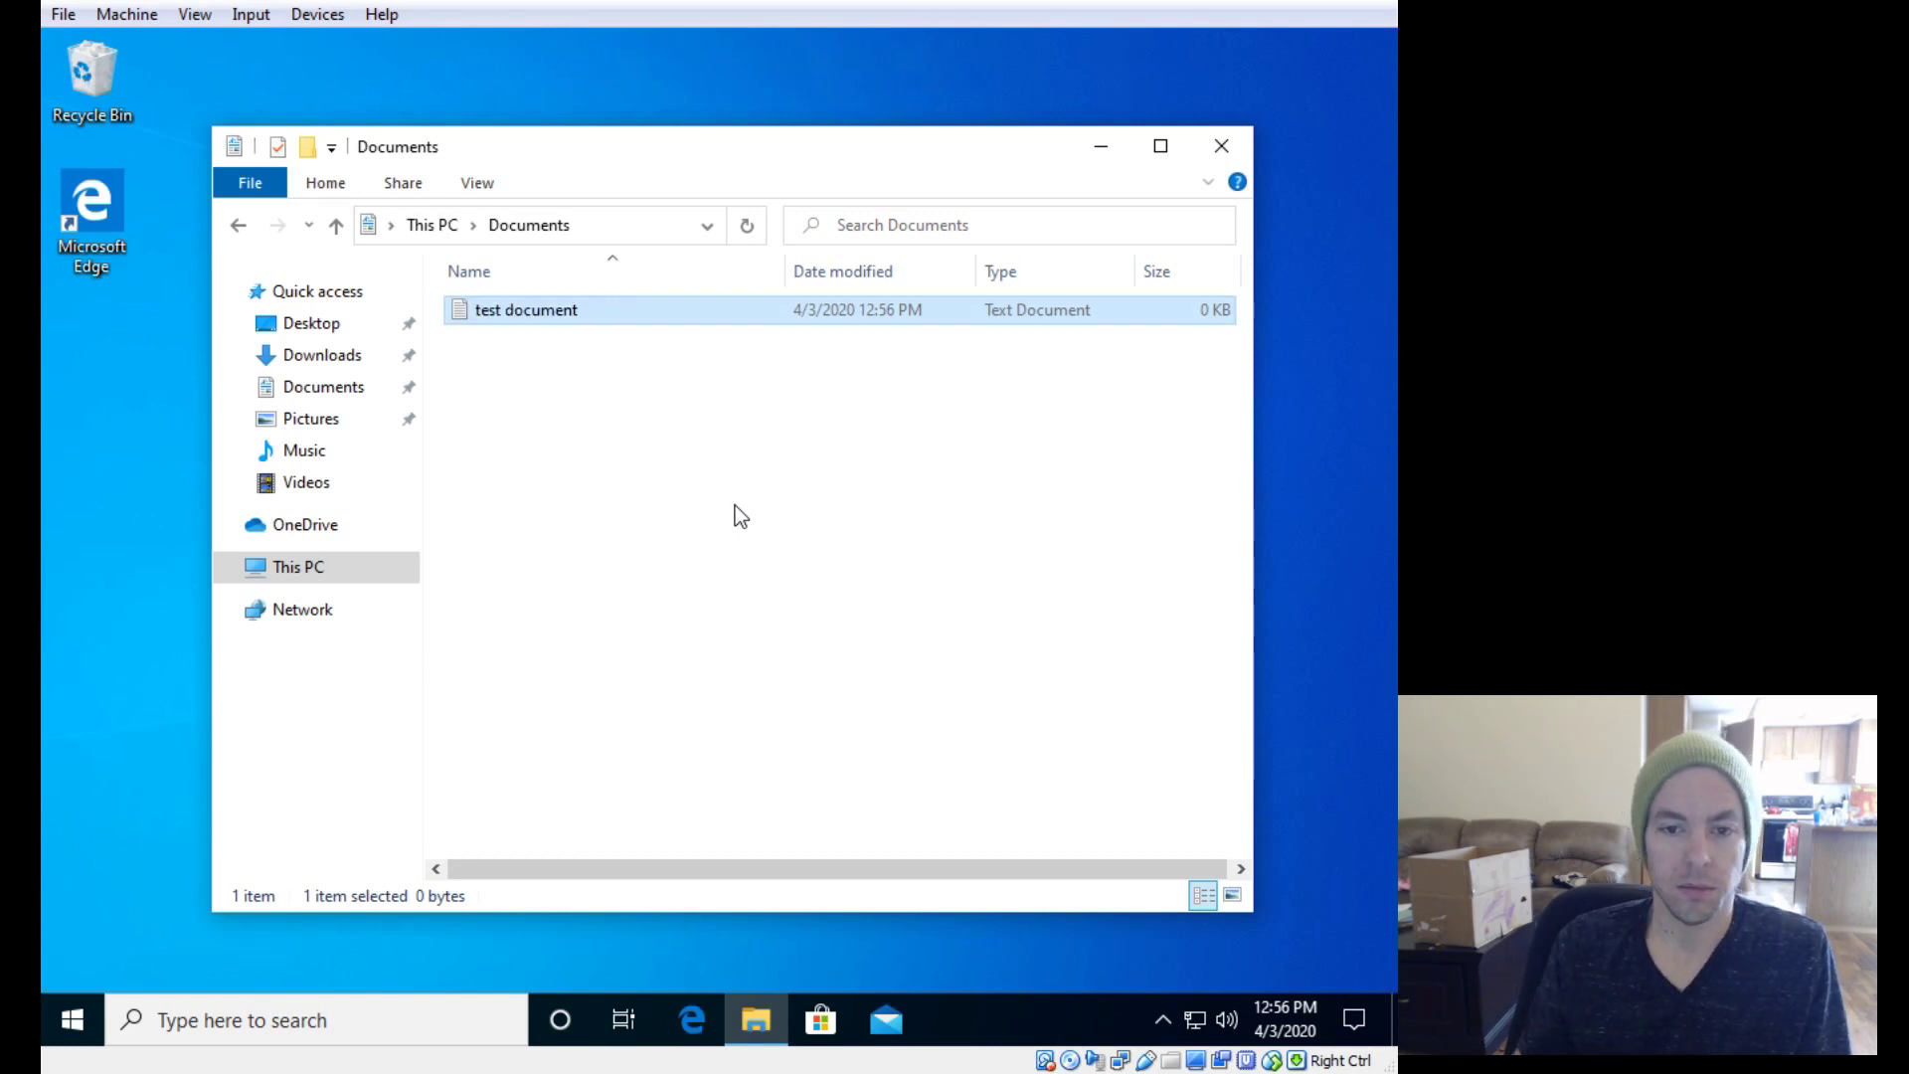
Step: Type 'test doc' into test document in Notepad, save it and close Notepad
double_click(516, 313)
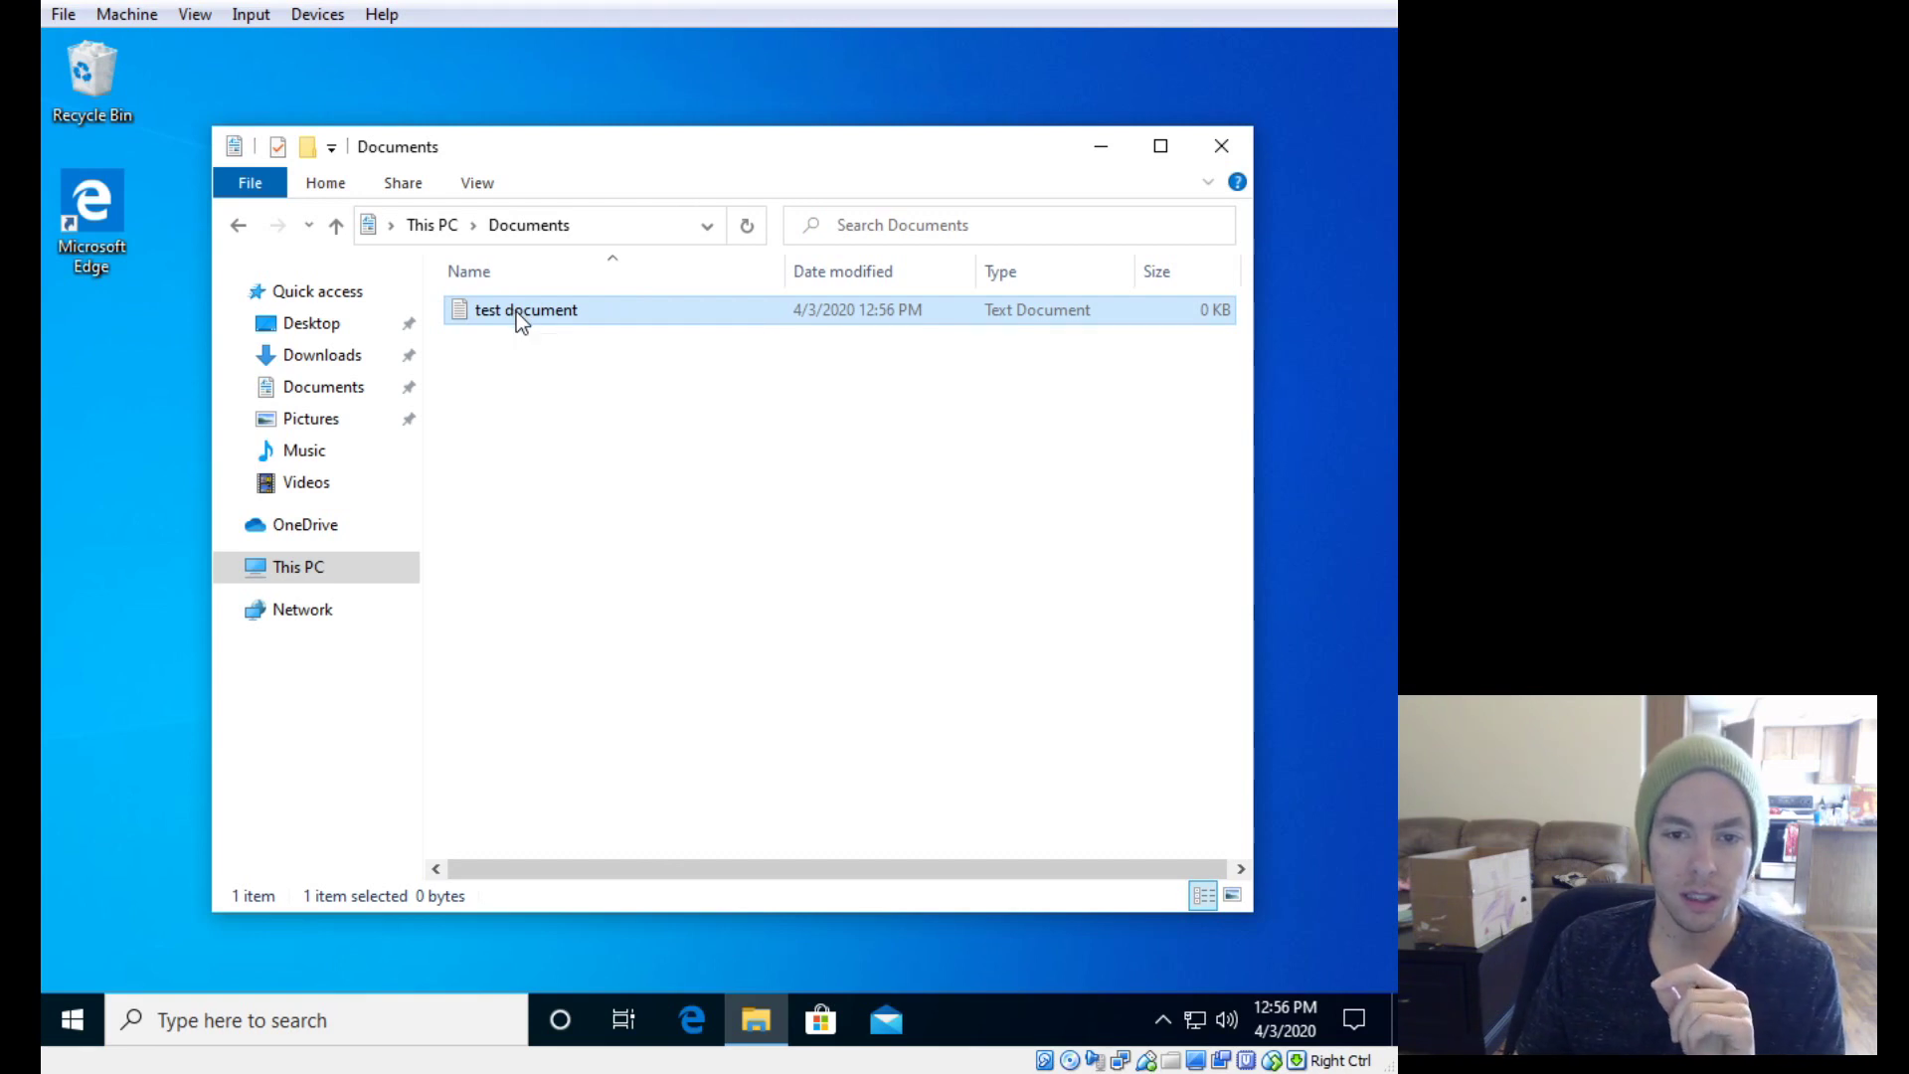
type("test doc")
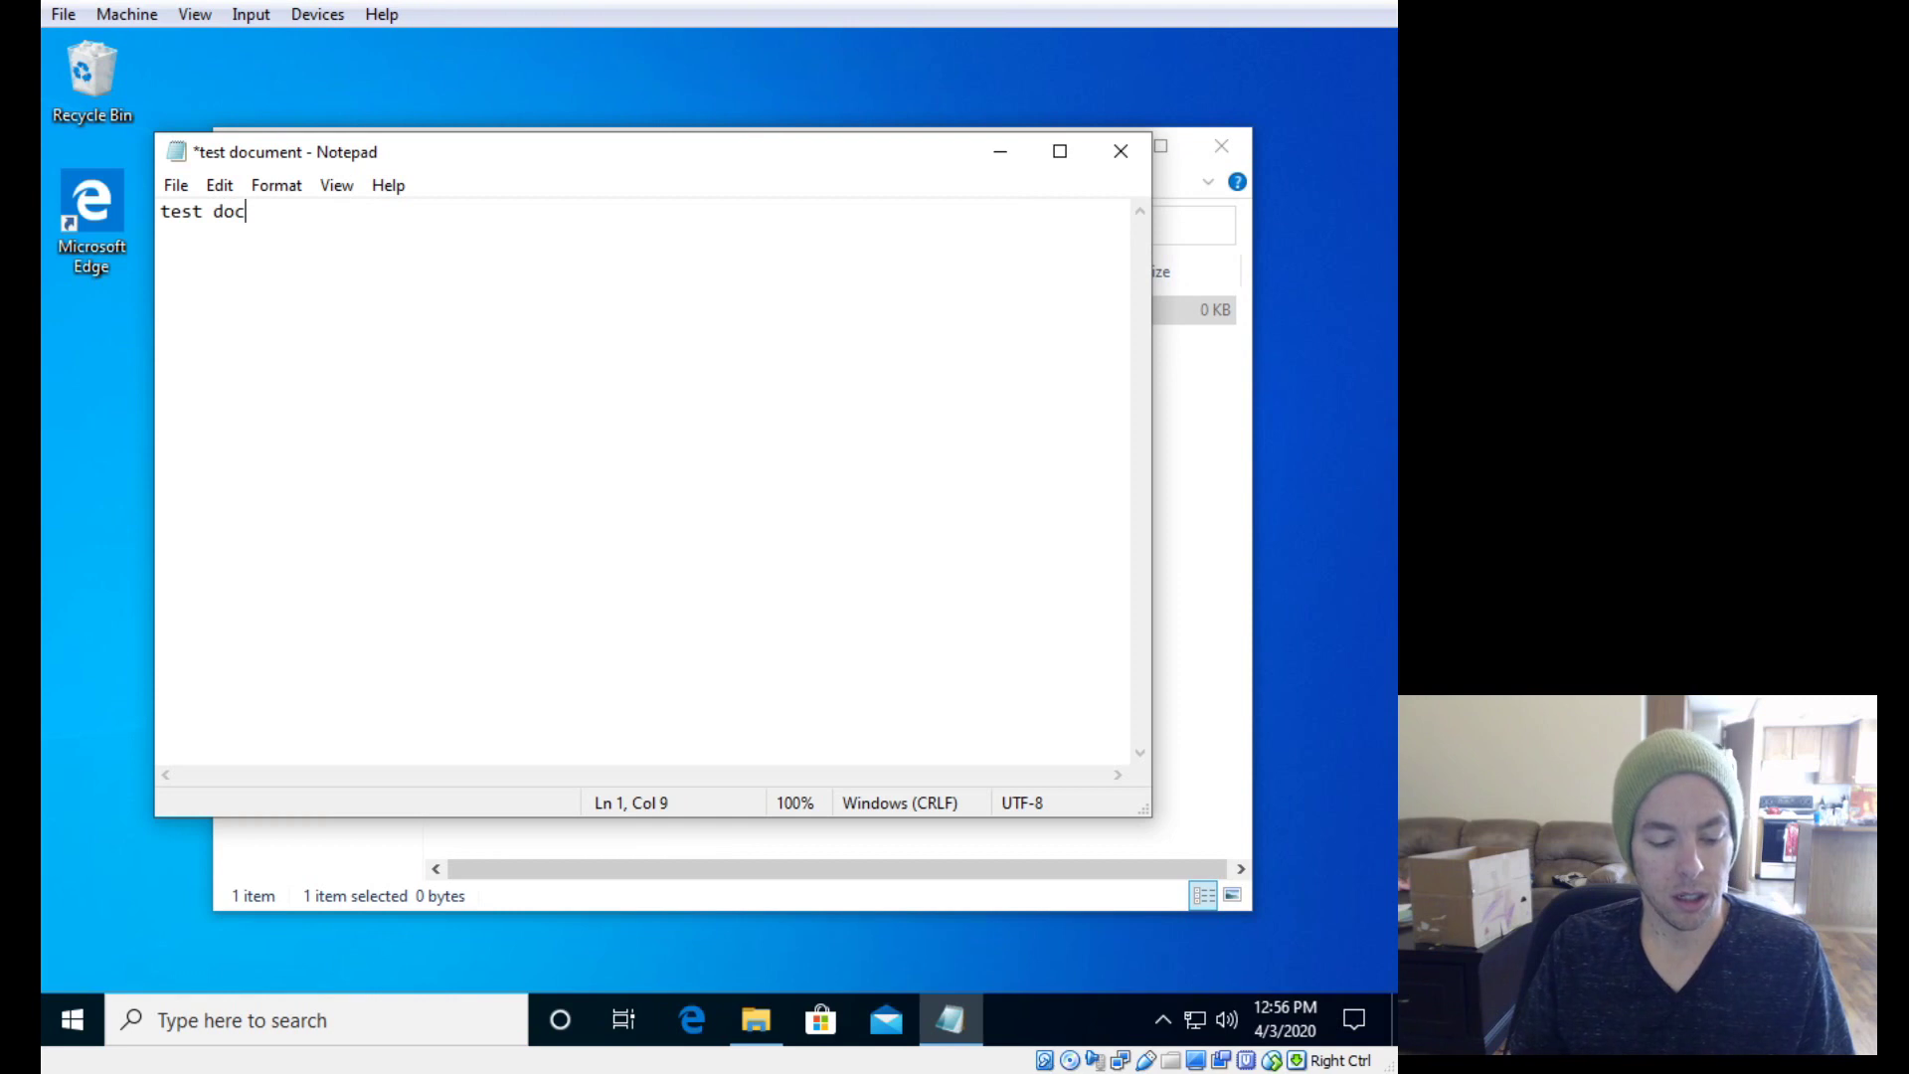
key("ctrl+s")
left_click(1107, 165)
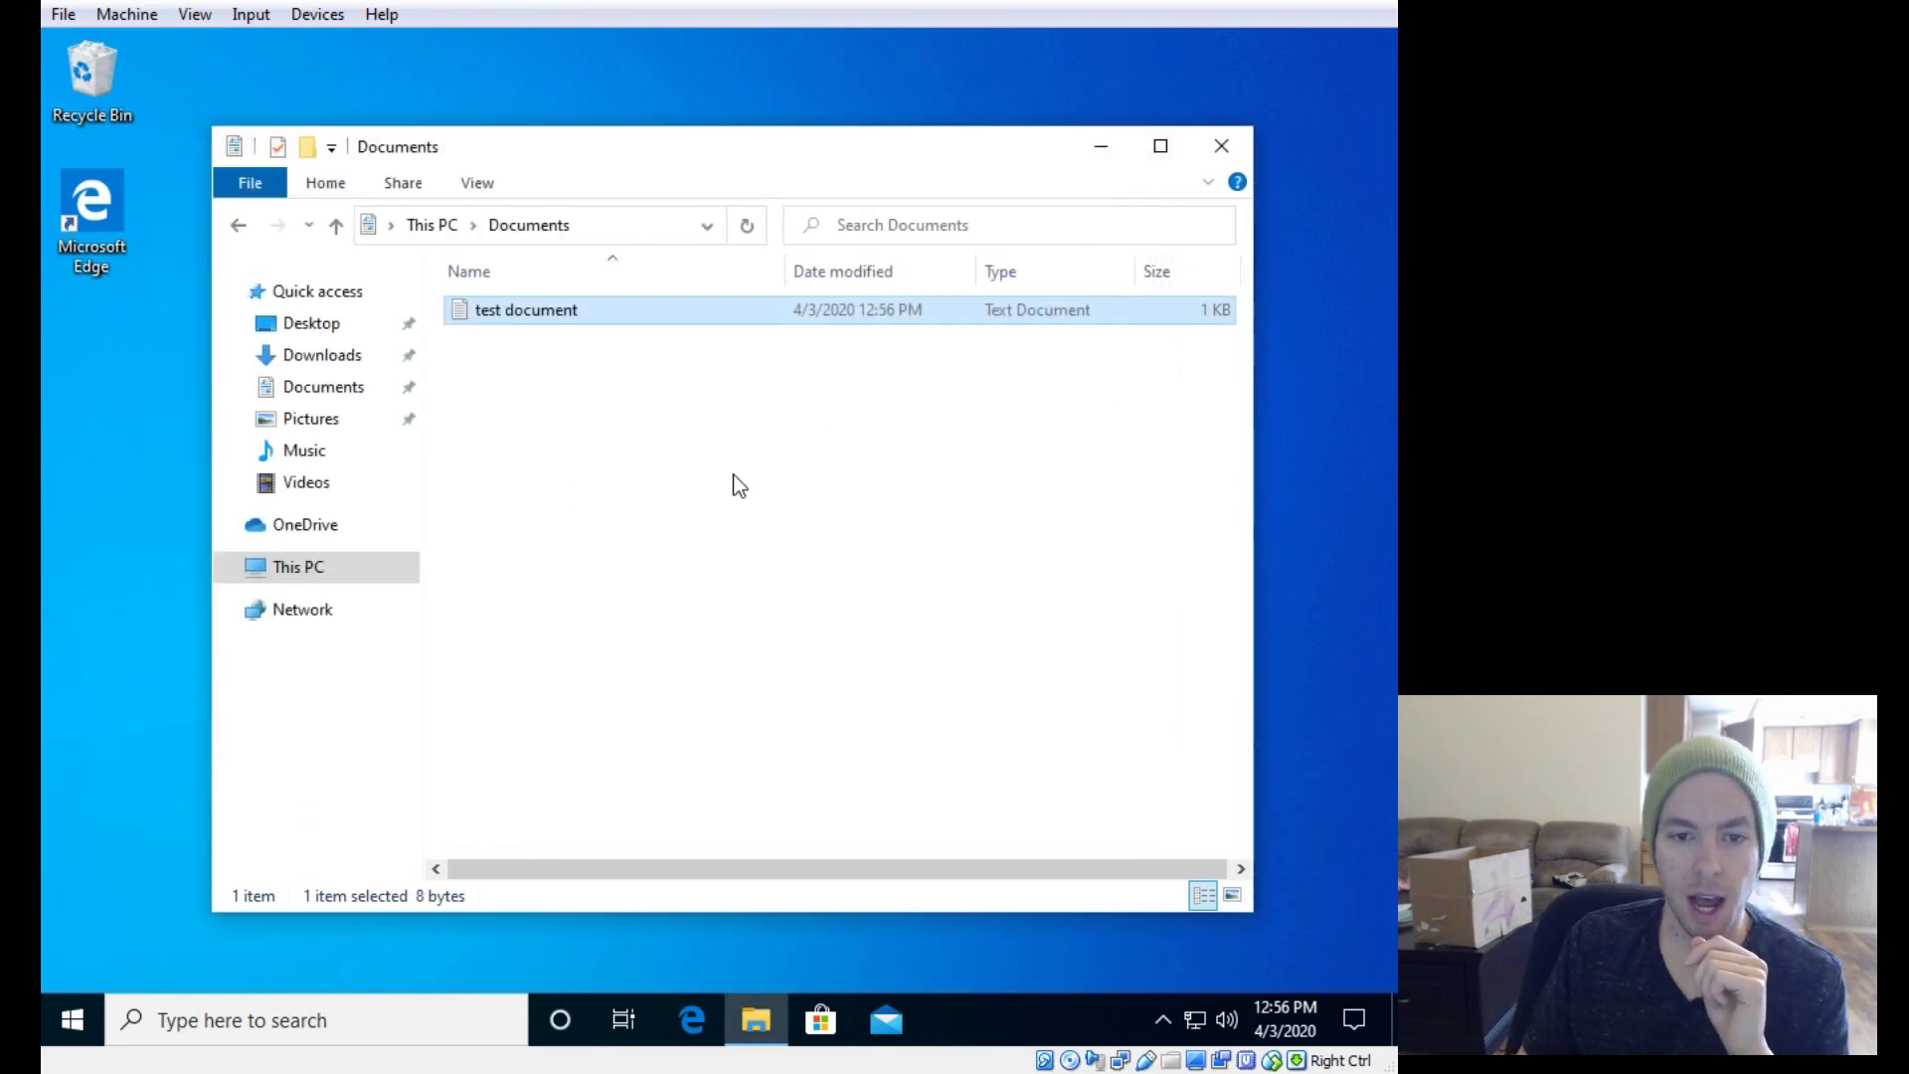
left_click(699, 448)
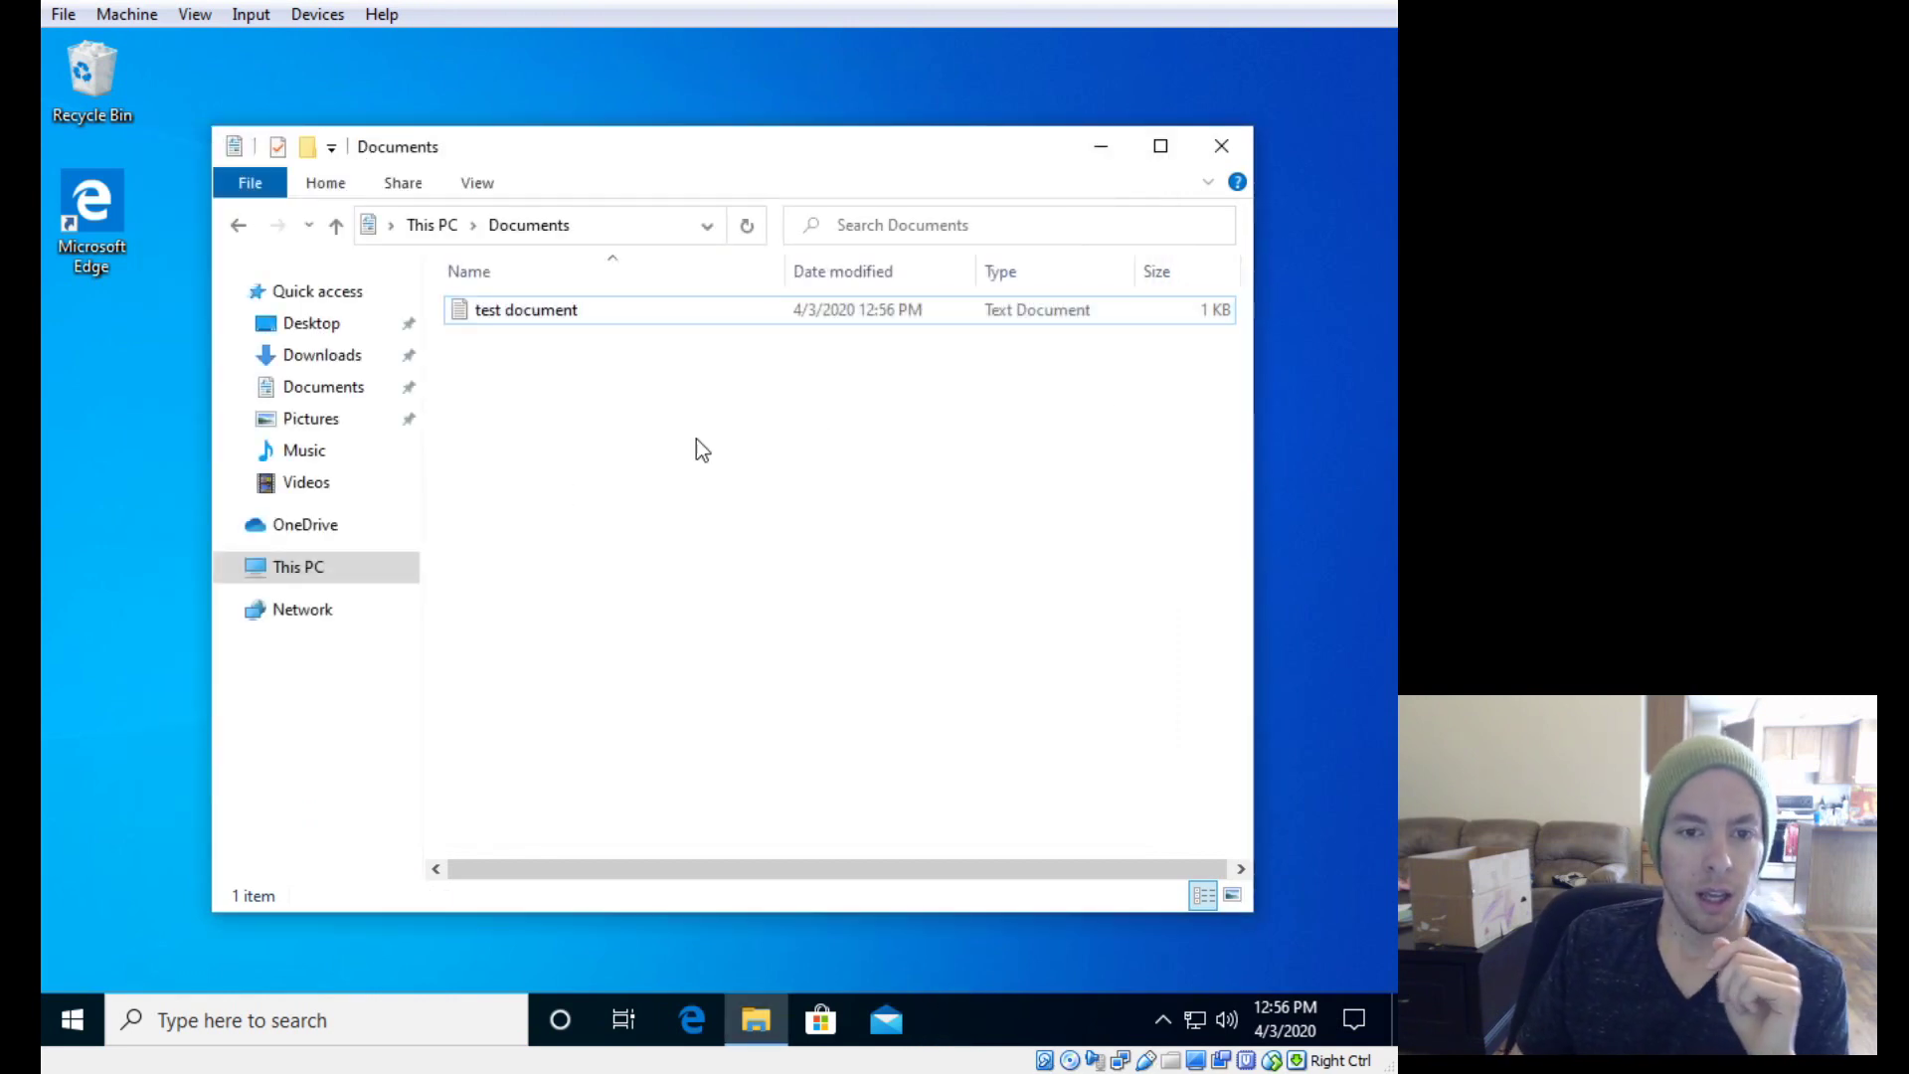
Step: Open the Documents folder's Properties at the Location tab and start moving it
left_click(237, 226)
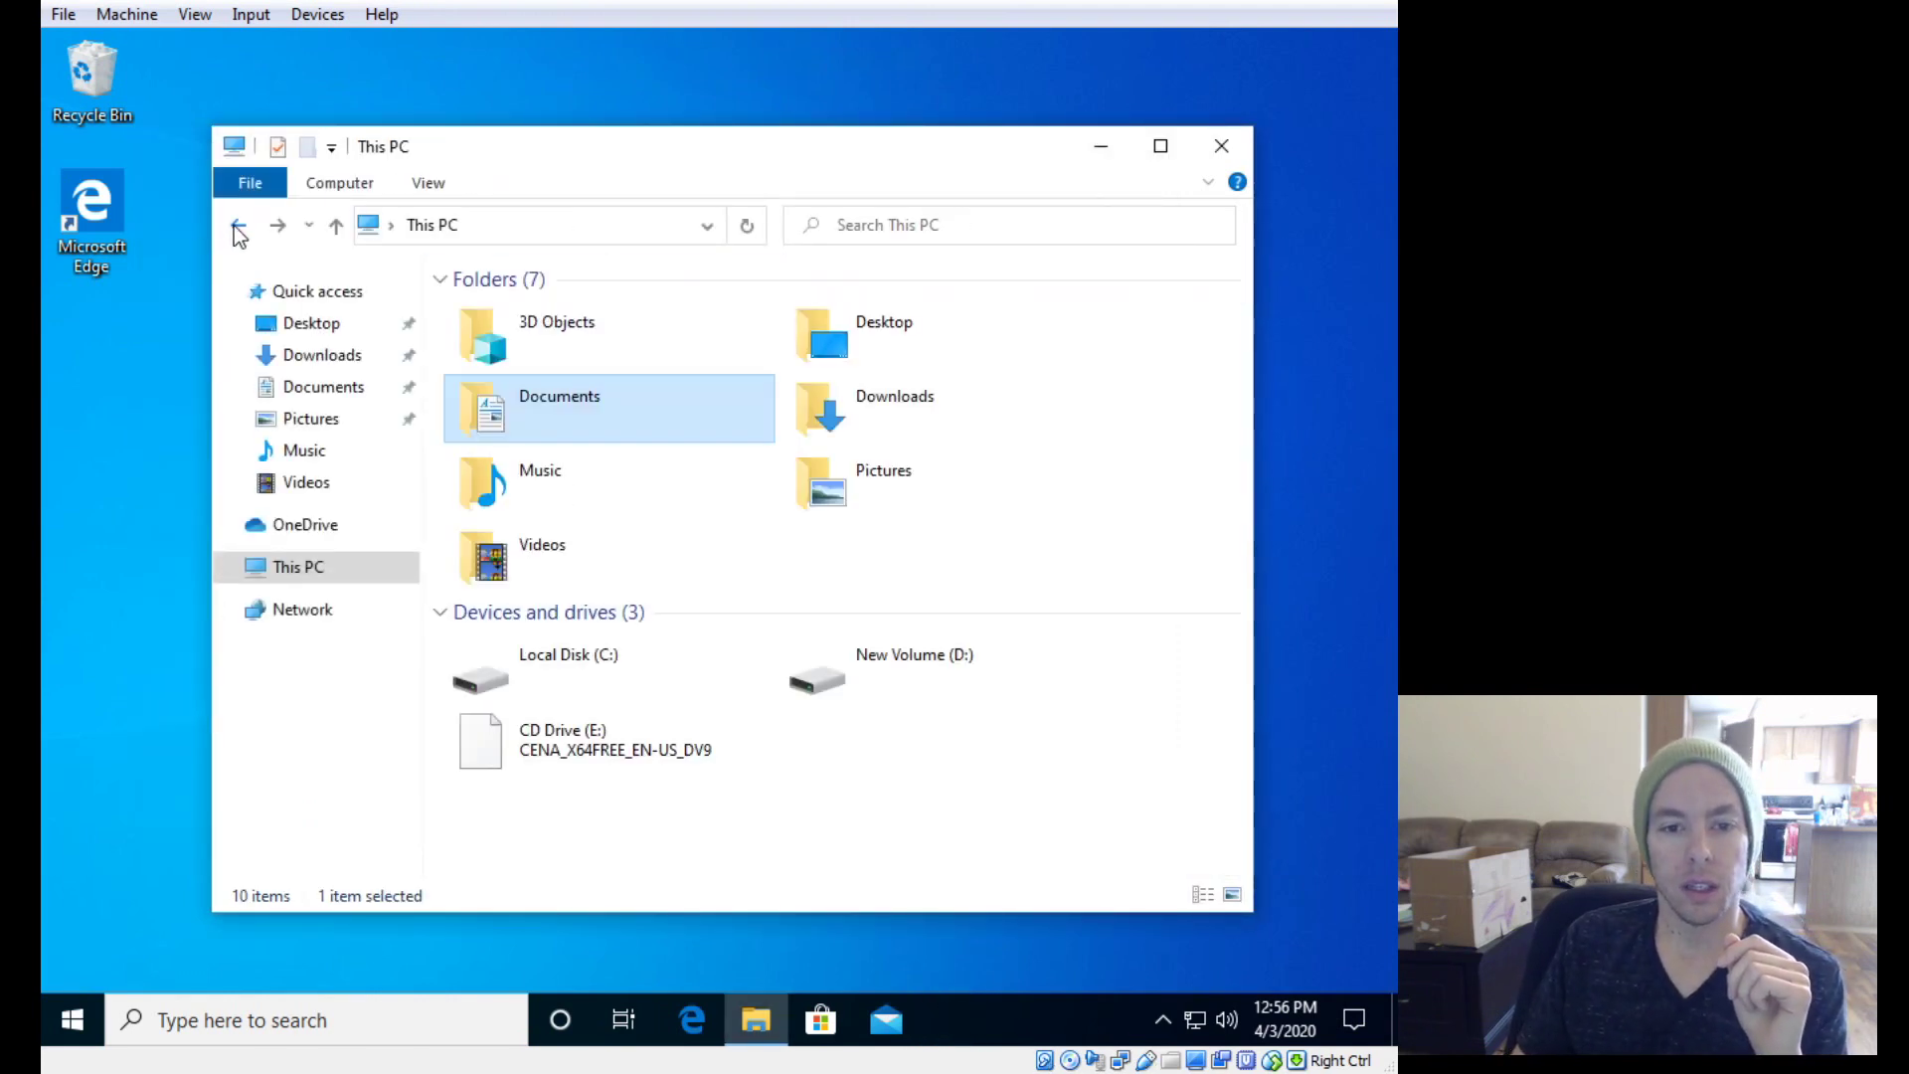
right_click(559, 418)
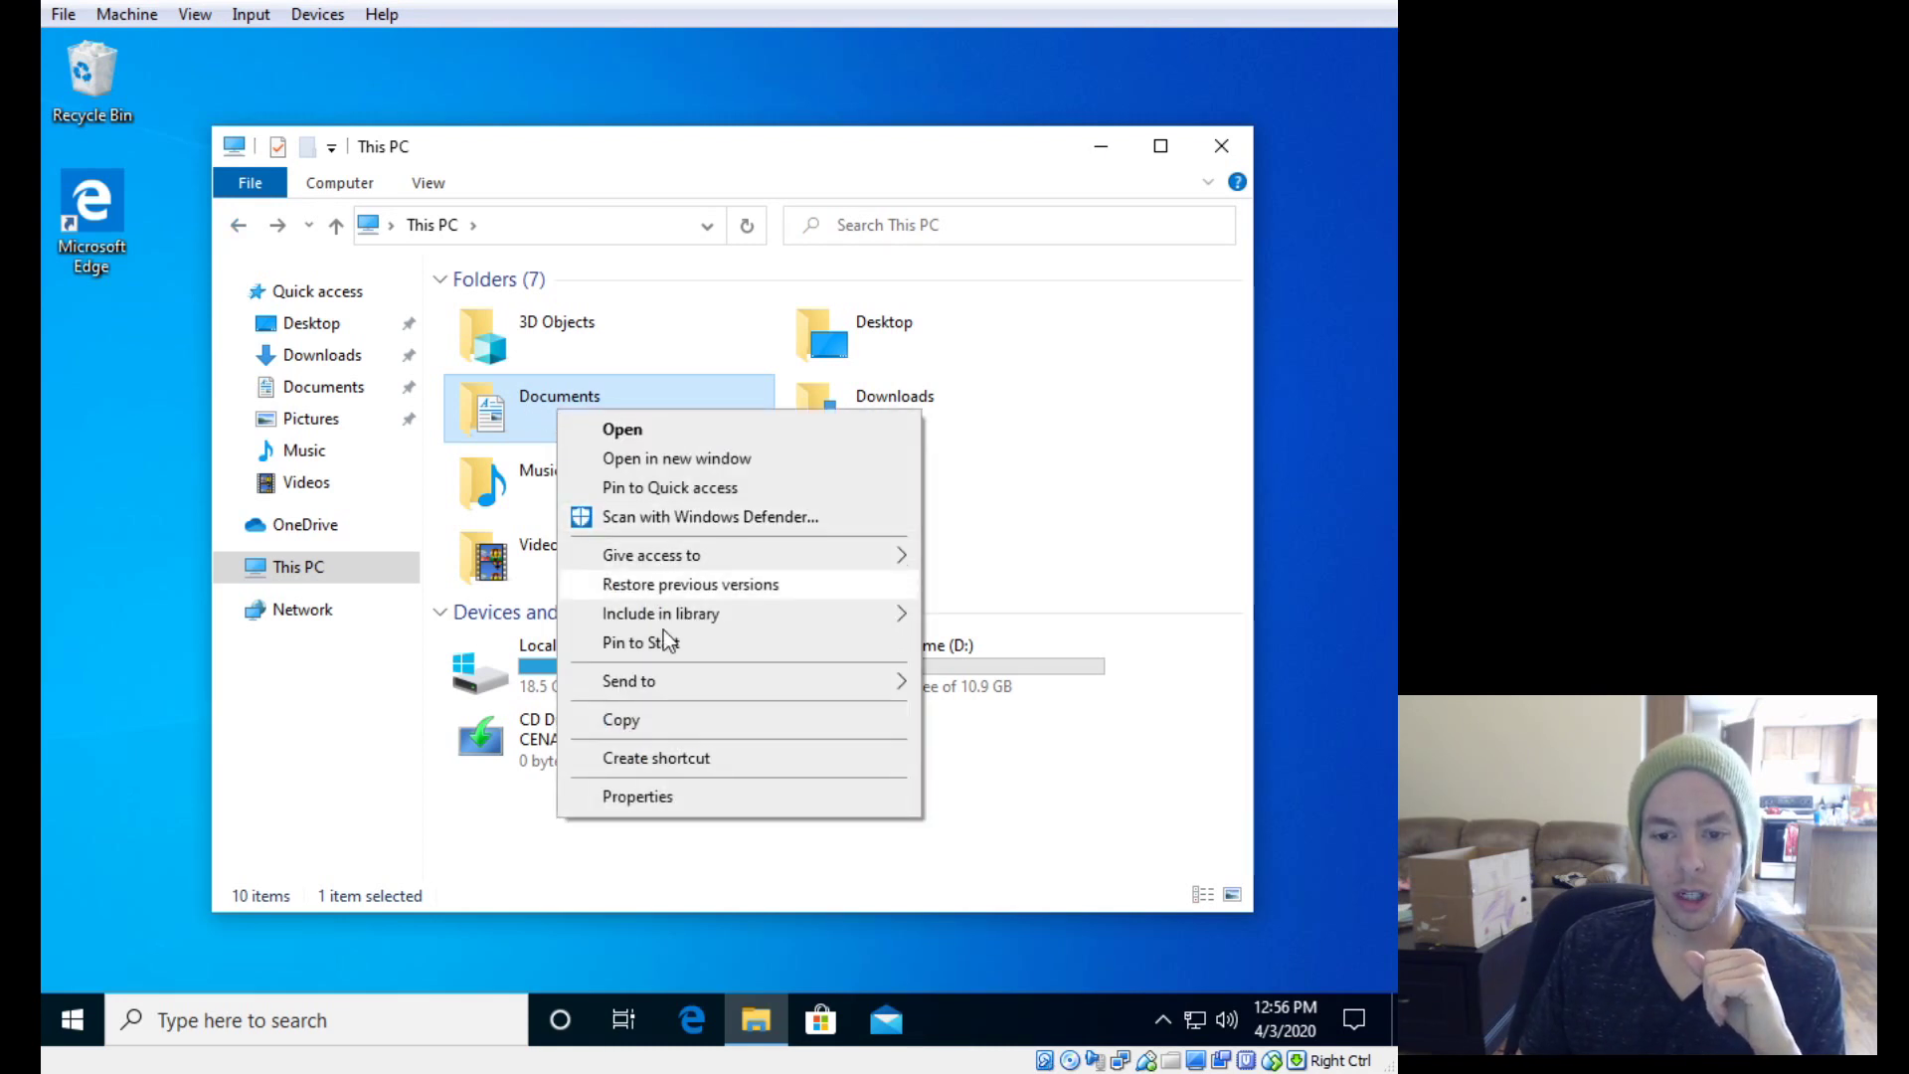
left_click(653, 801)
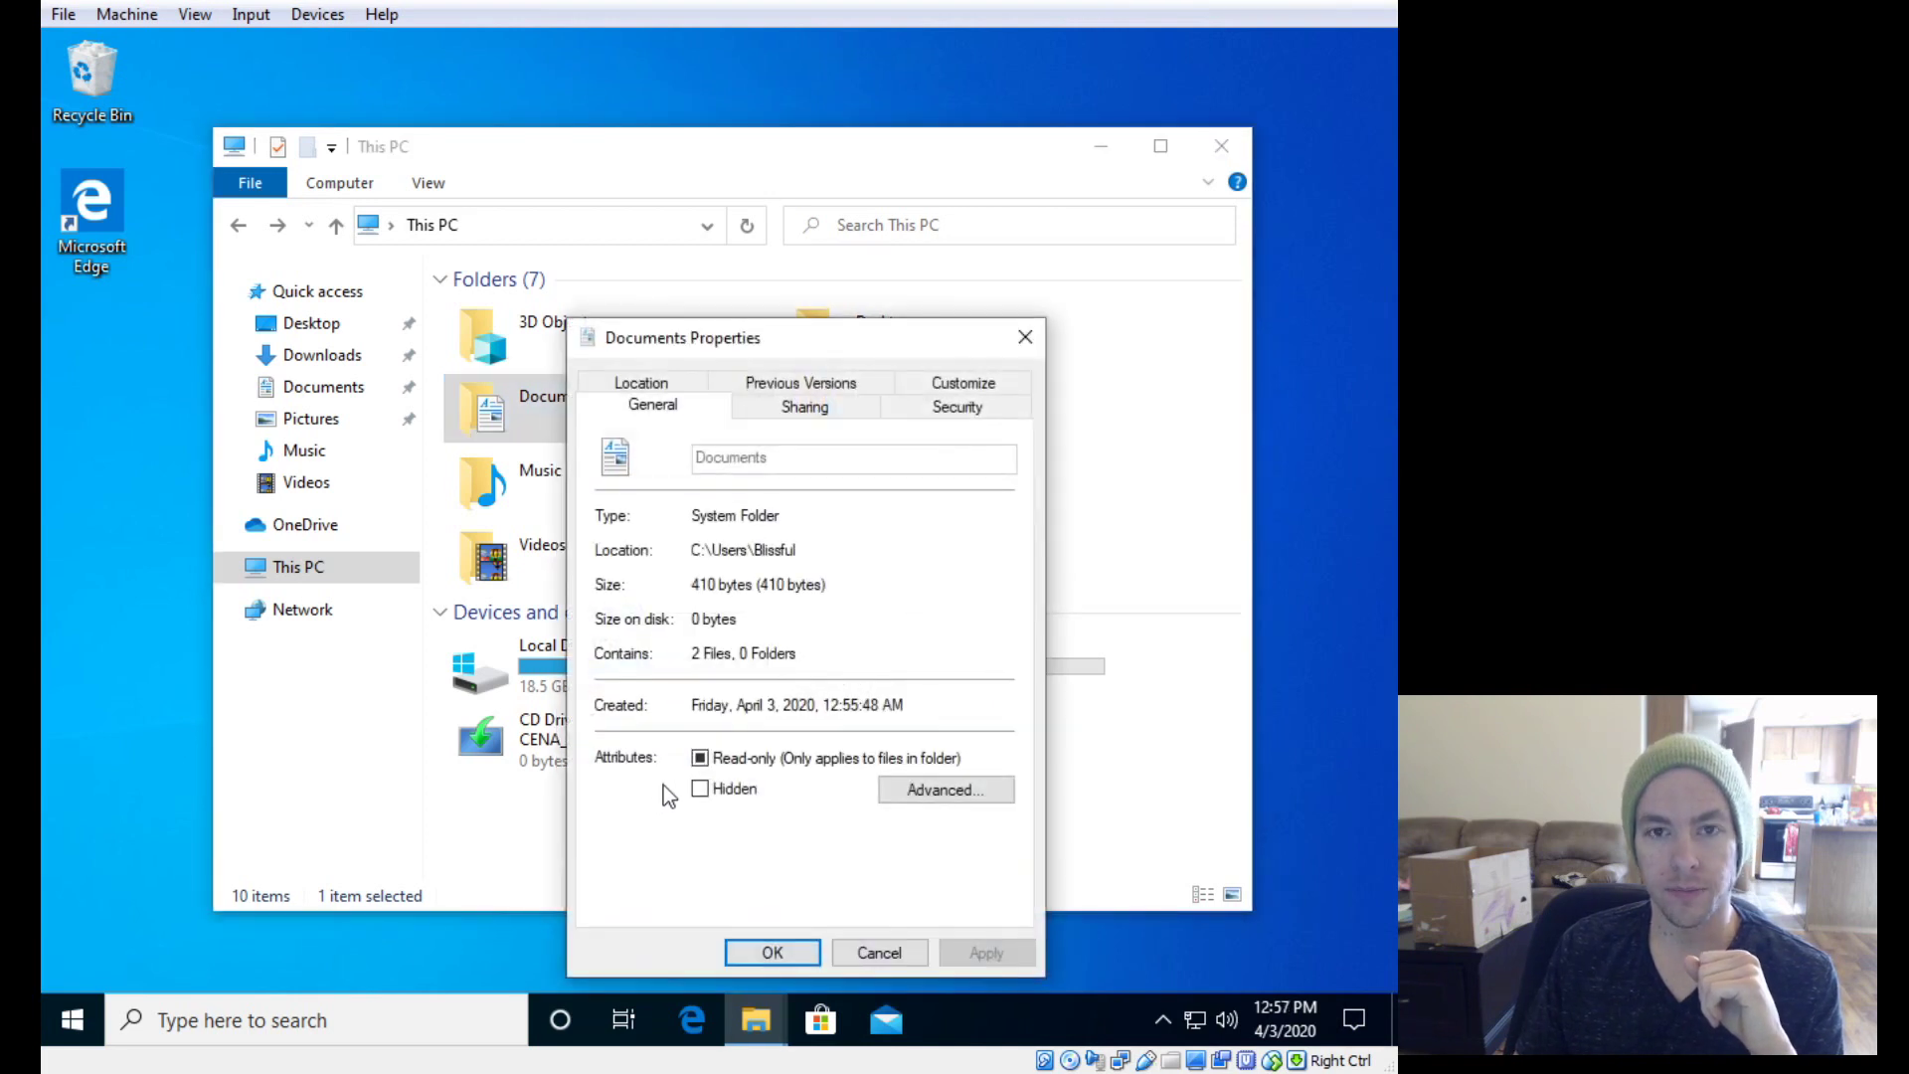
left_click(640, 383)
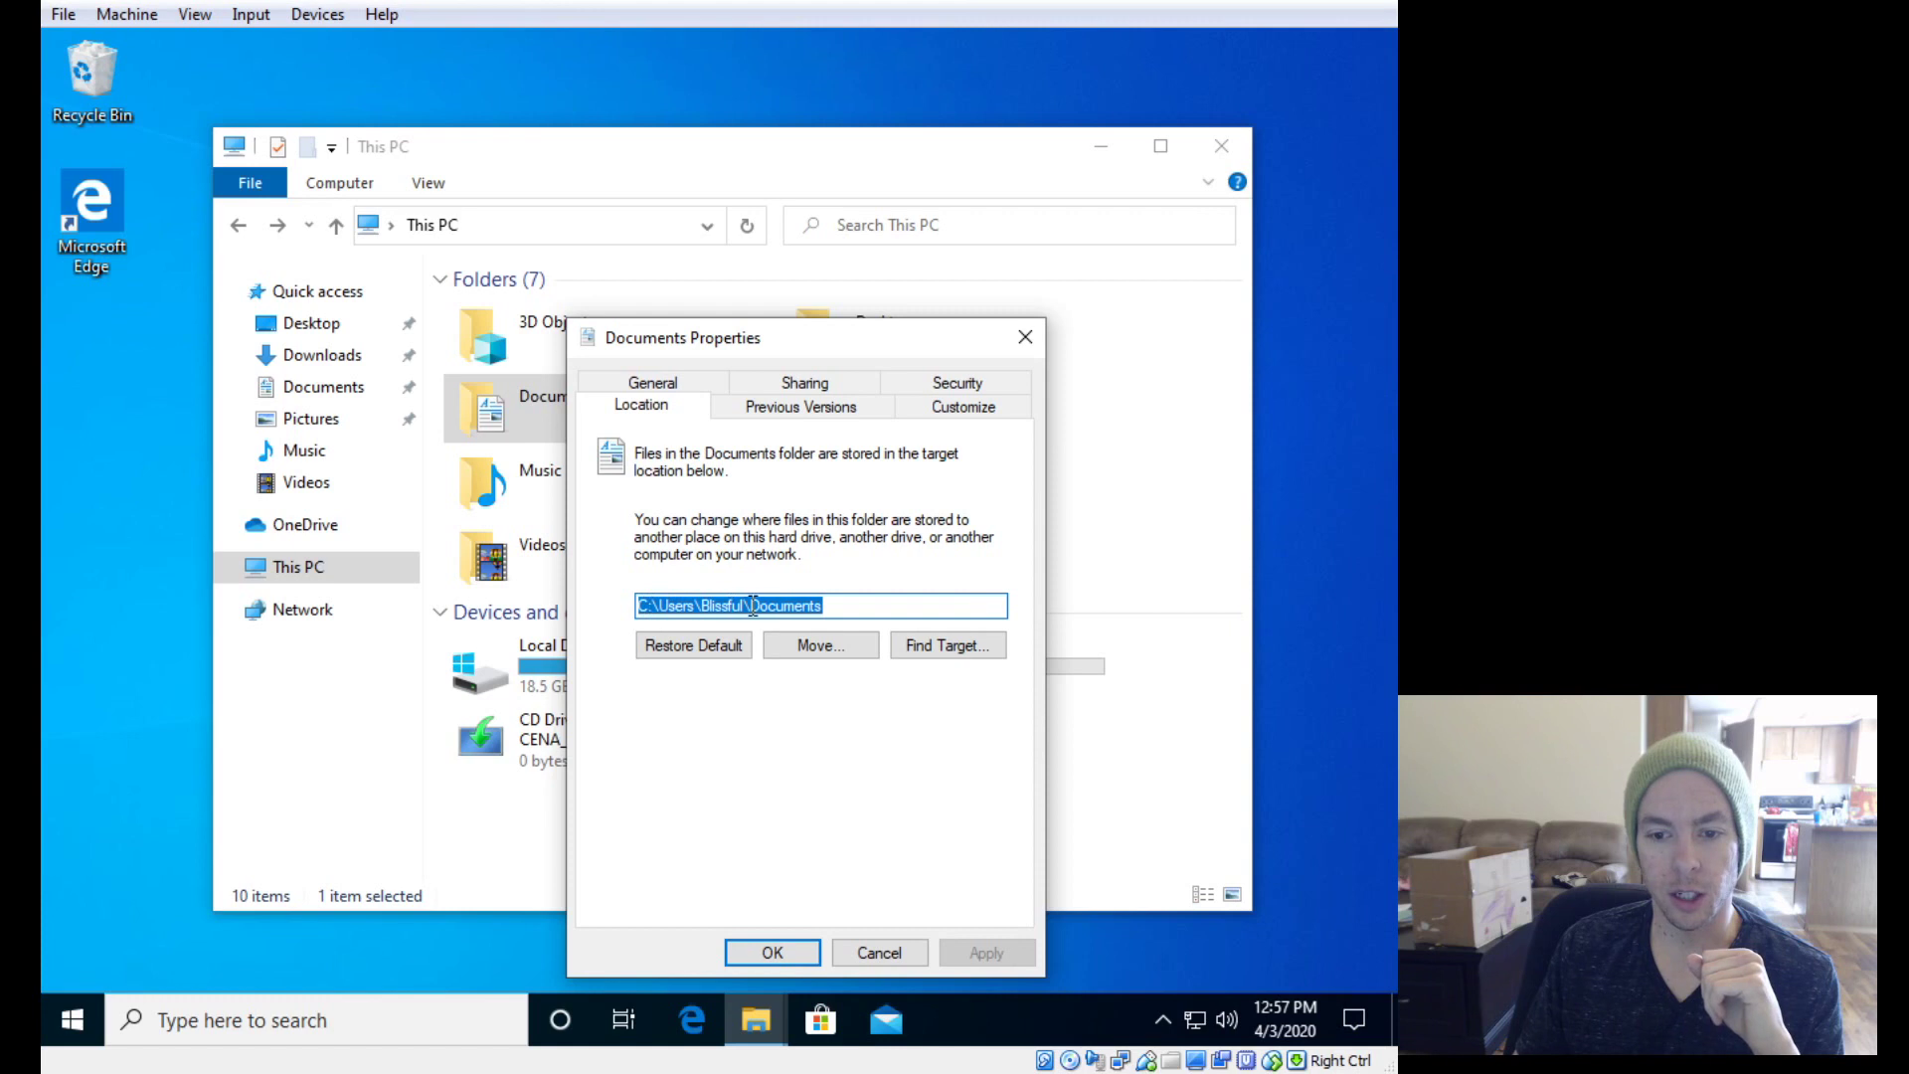
left_click(813, 644)
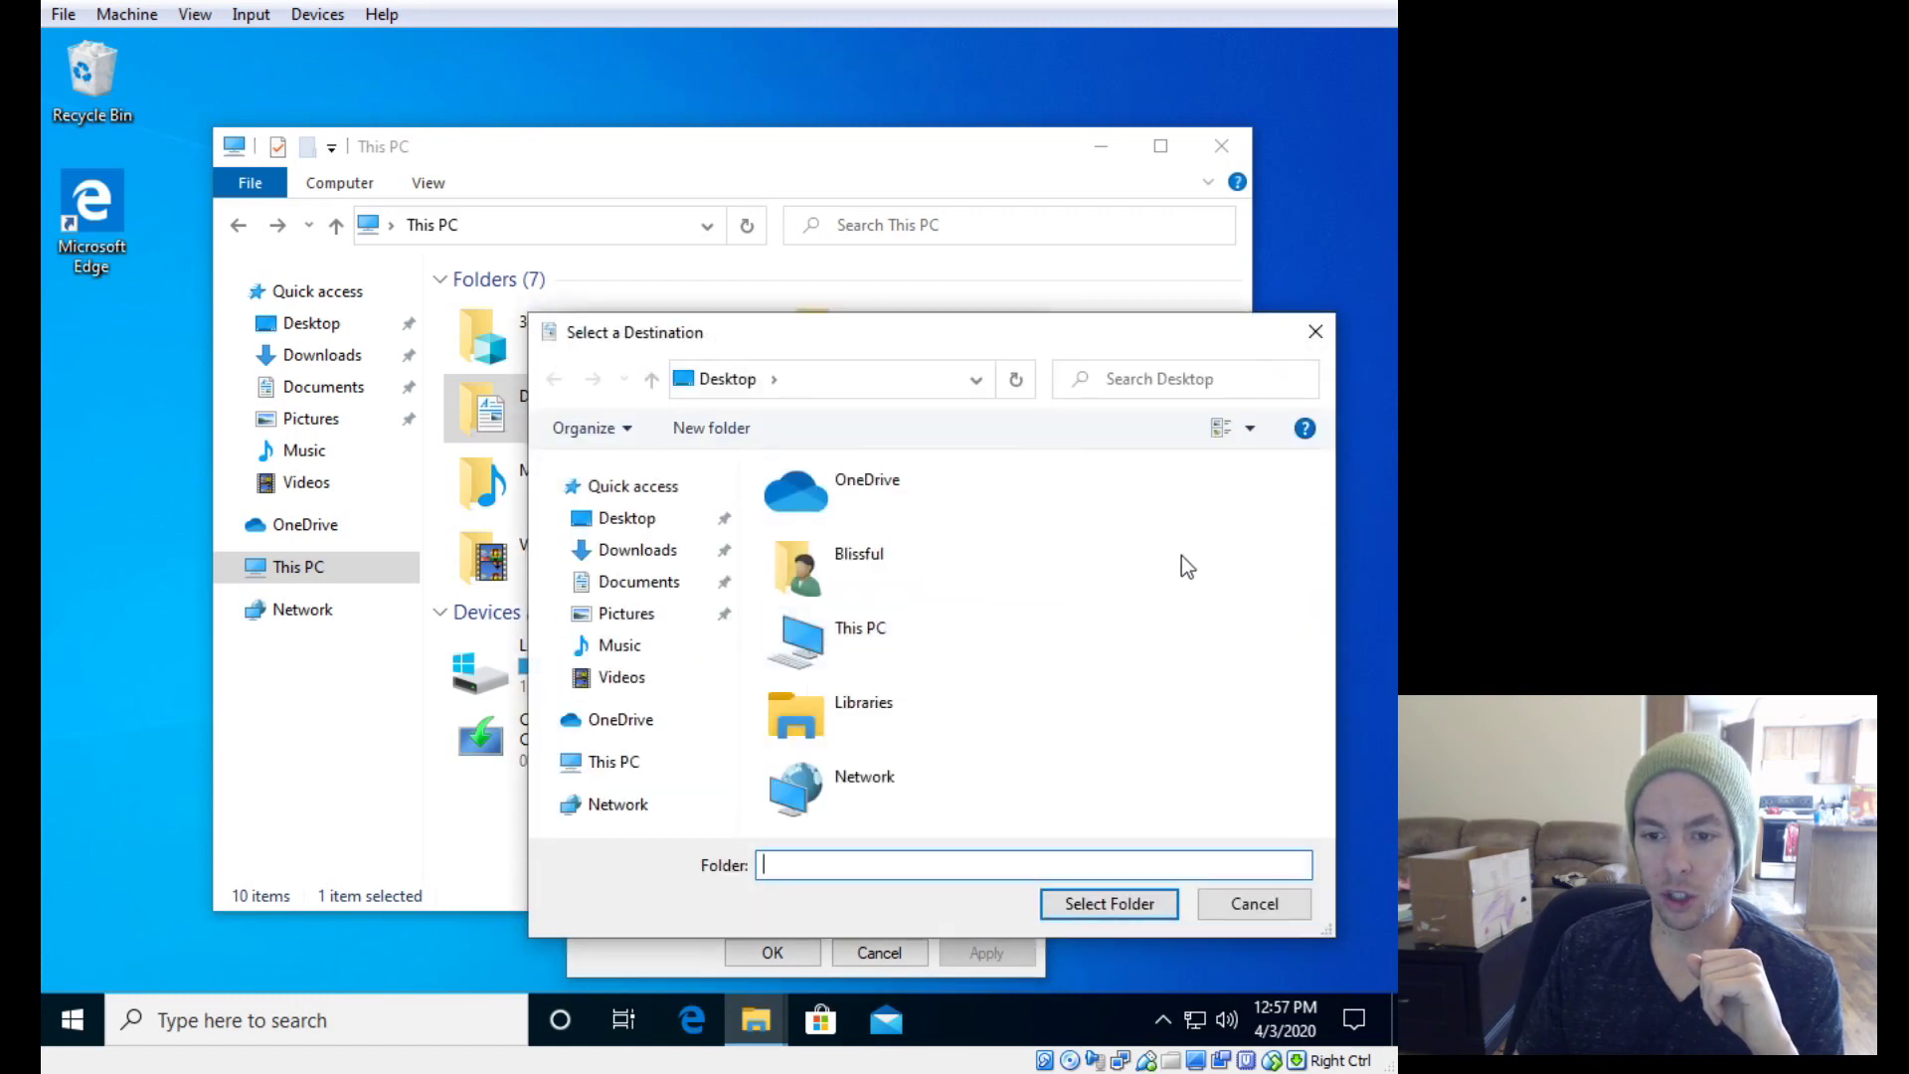
Step: Create a Documents folder in D:\LIBRARIES and select it as the destination
left_click(616, 763)
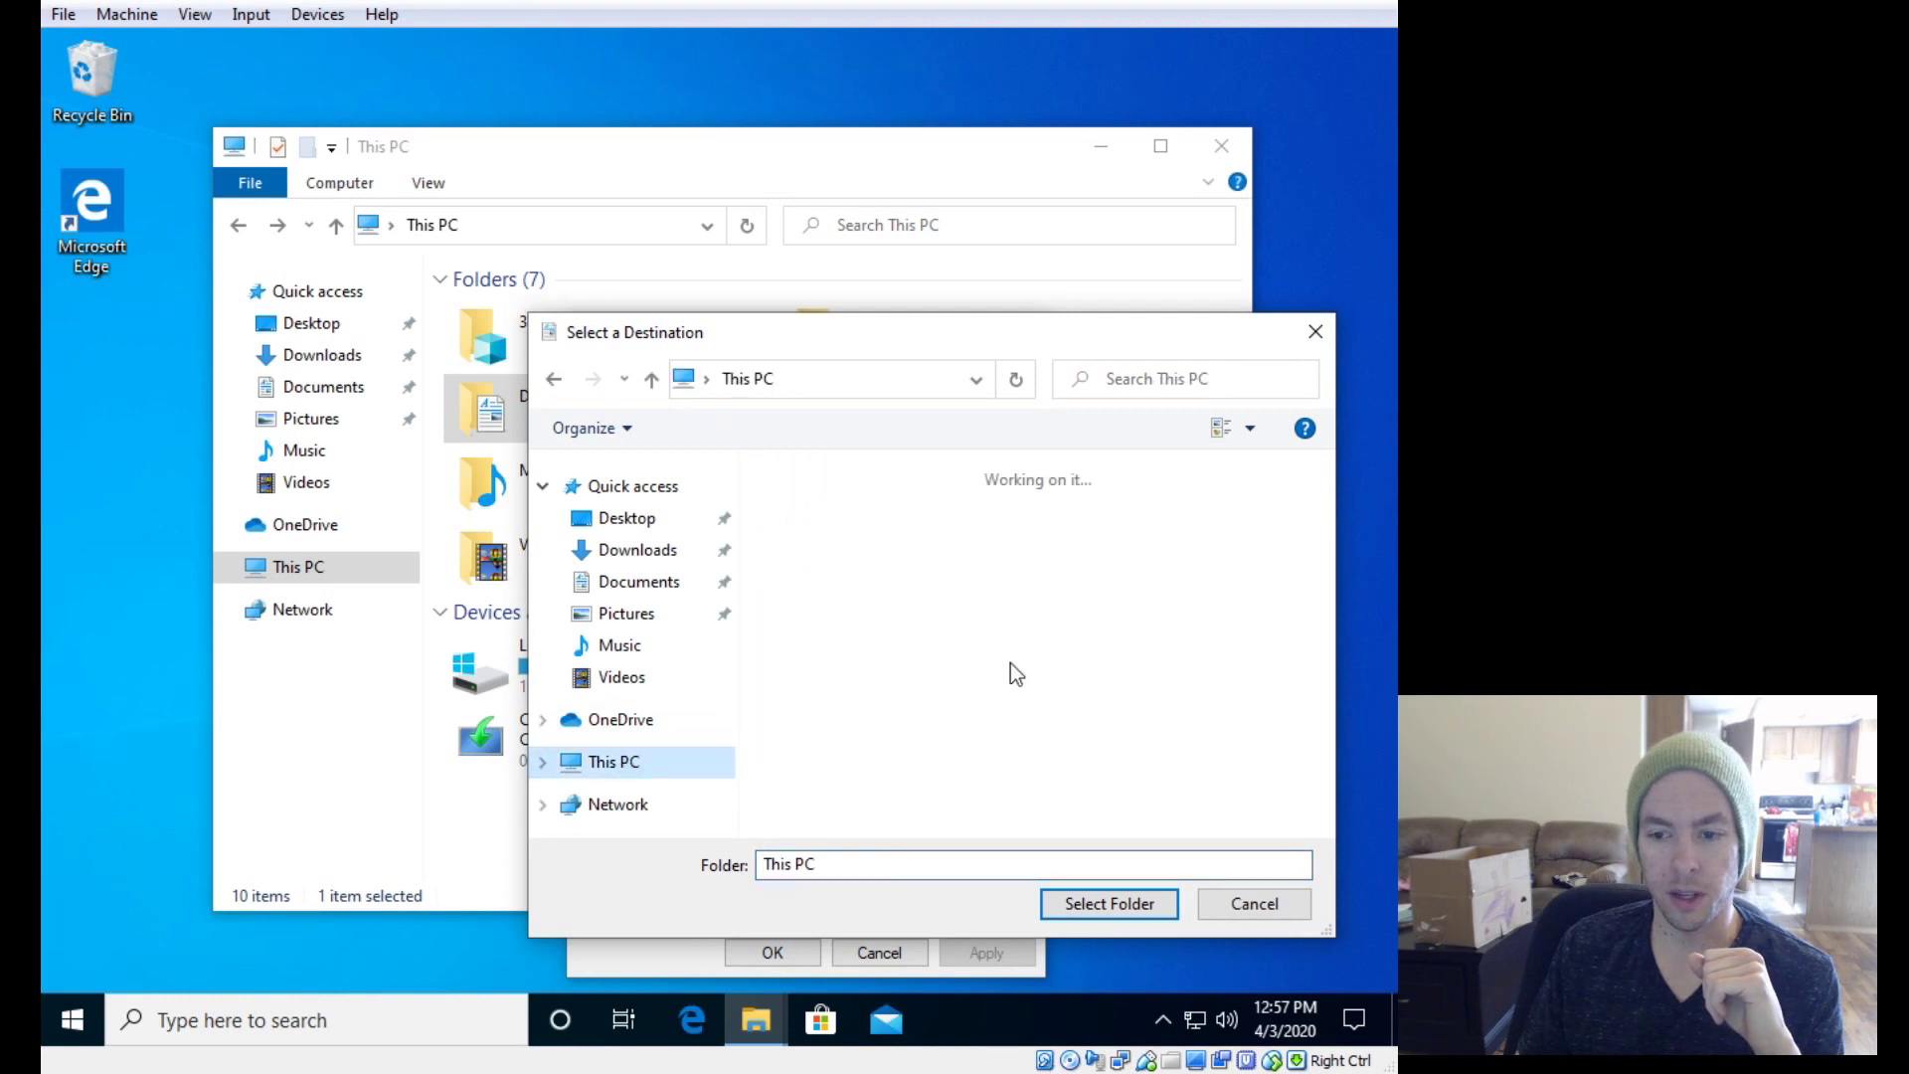
left_click_drag(1327, 563, 1322, 805)
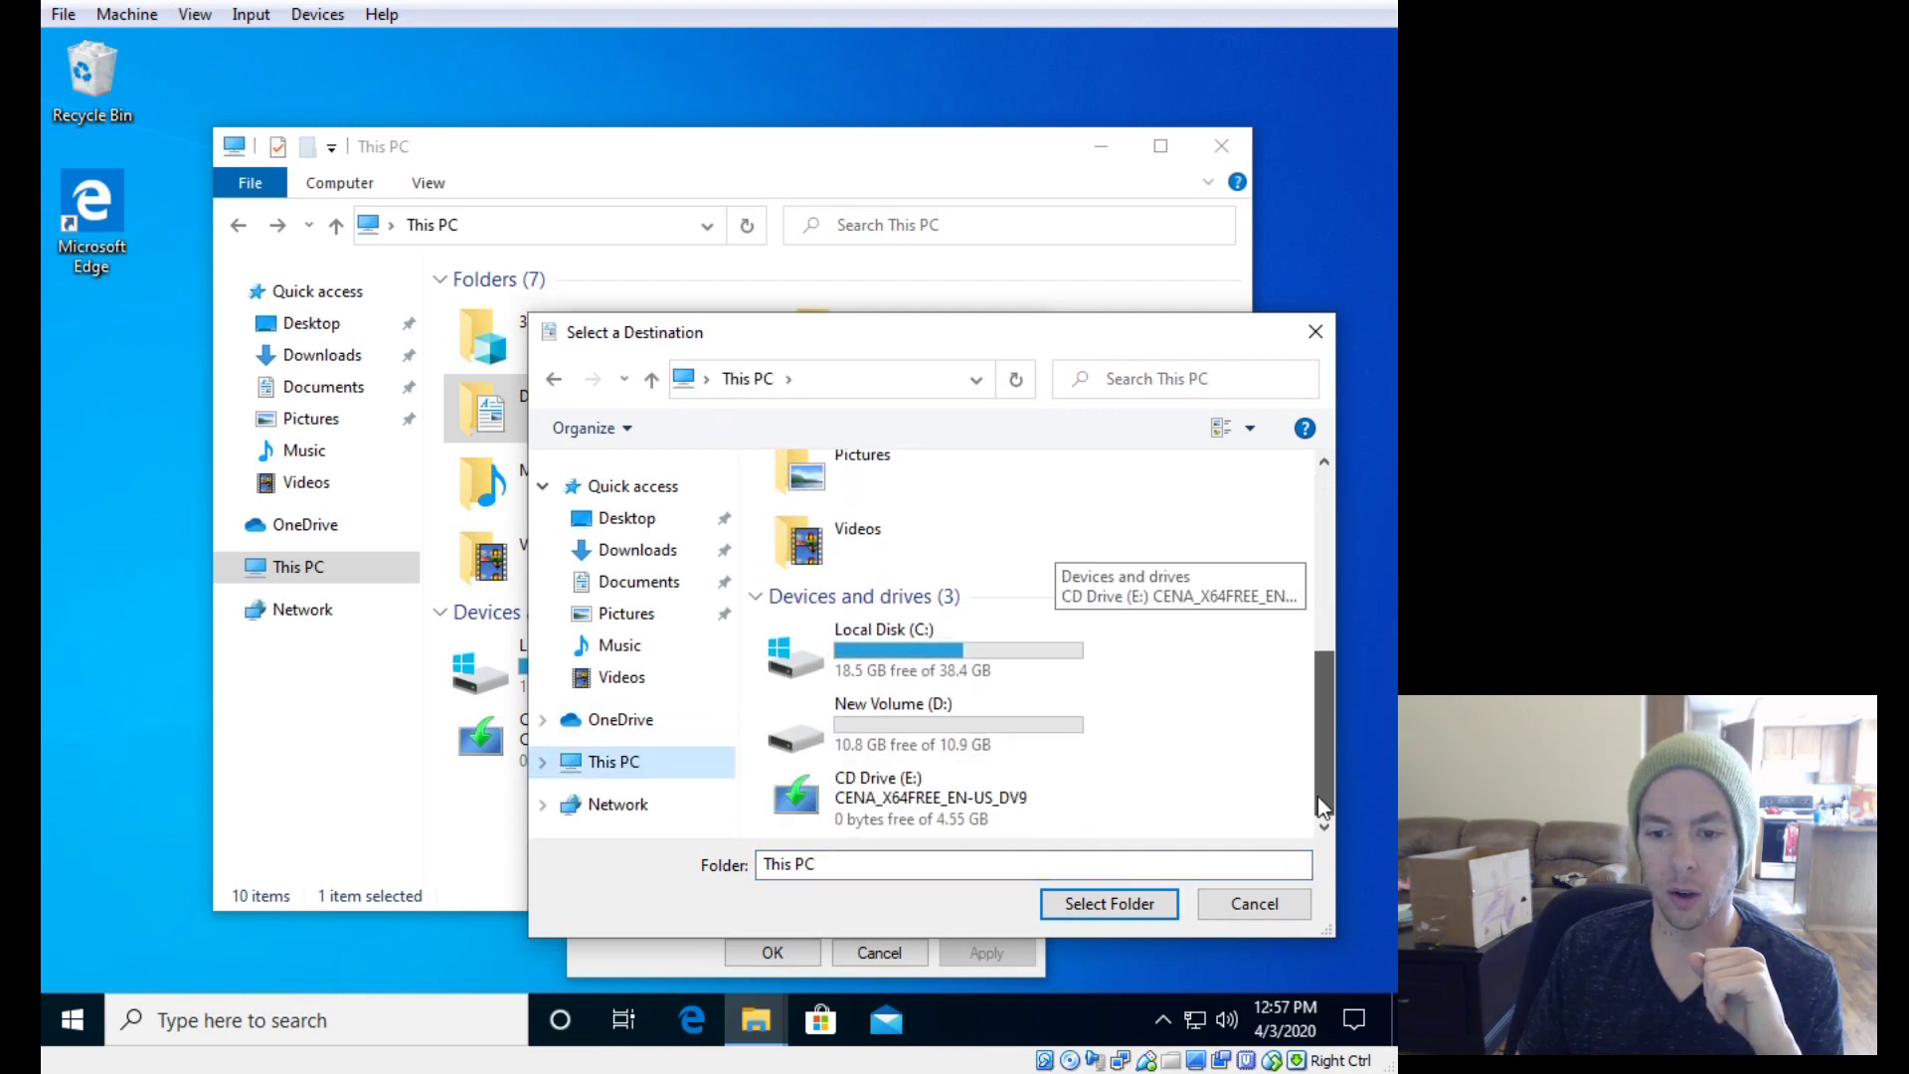
double_click(970, 720)
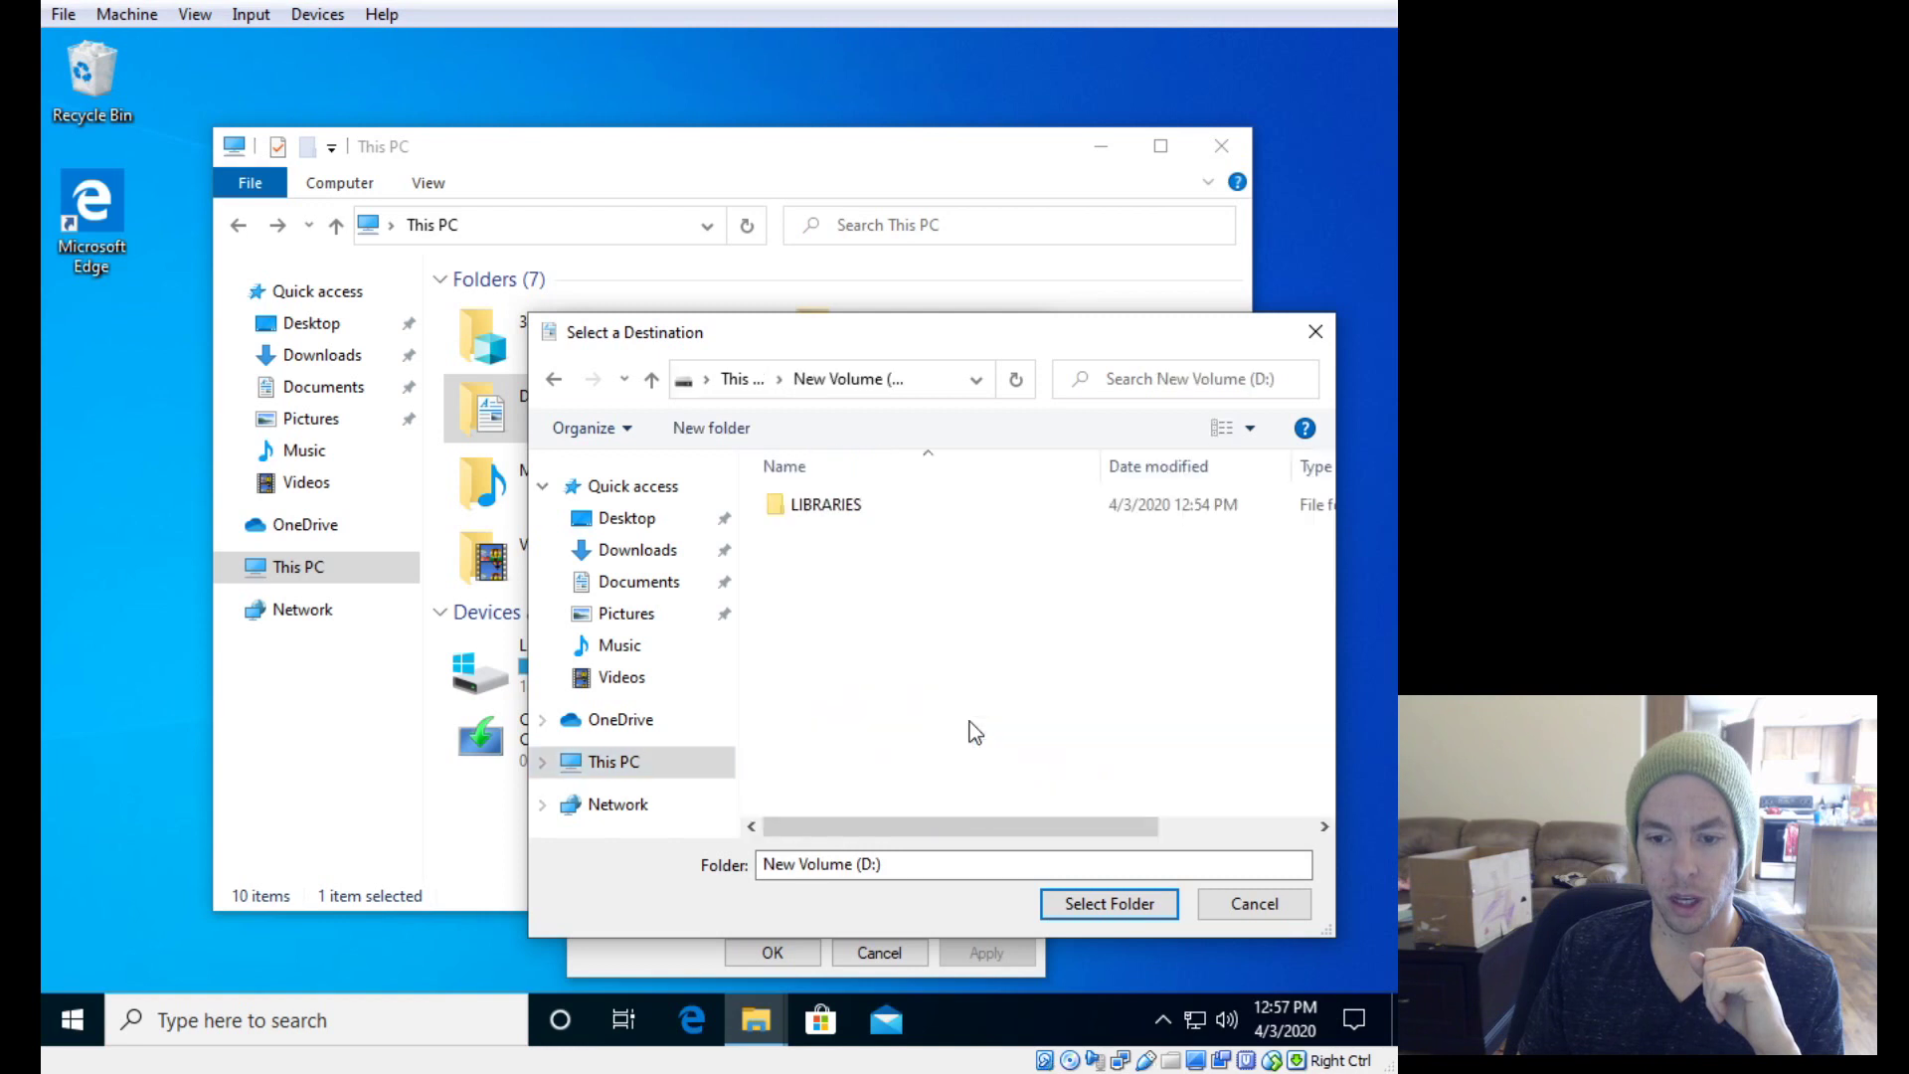
double_click(801, 511)
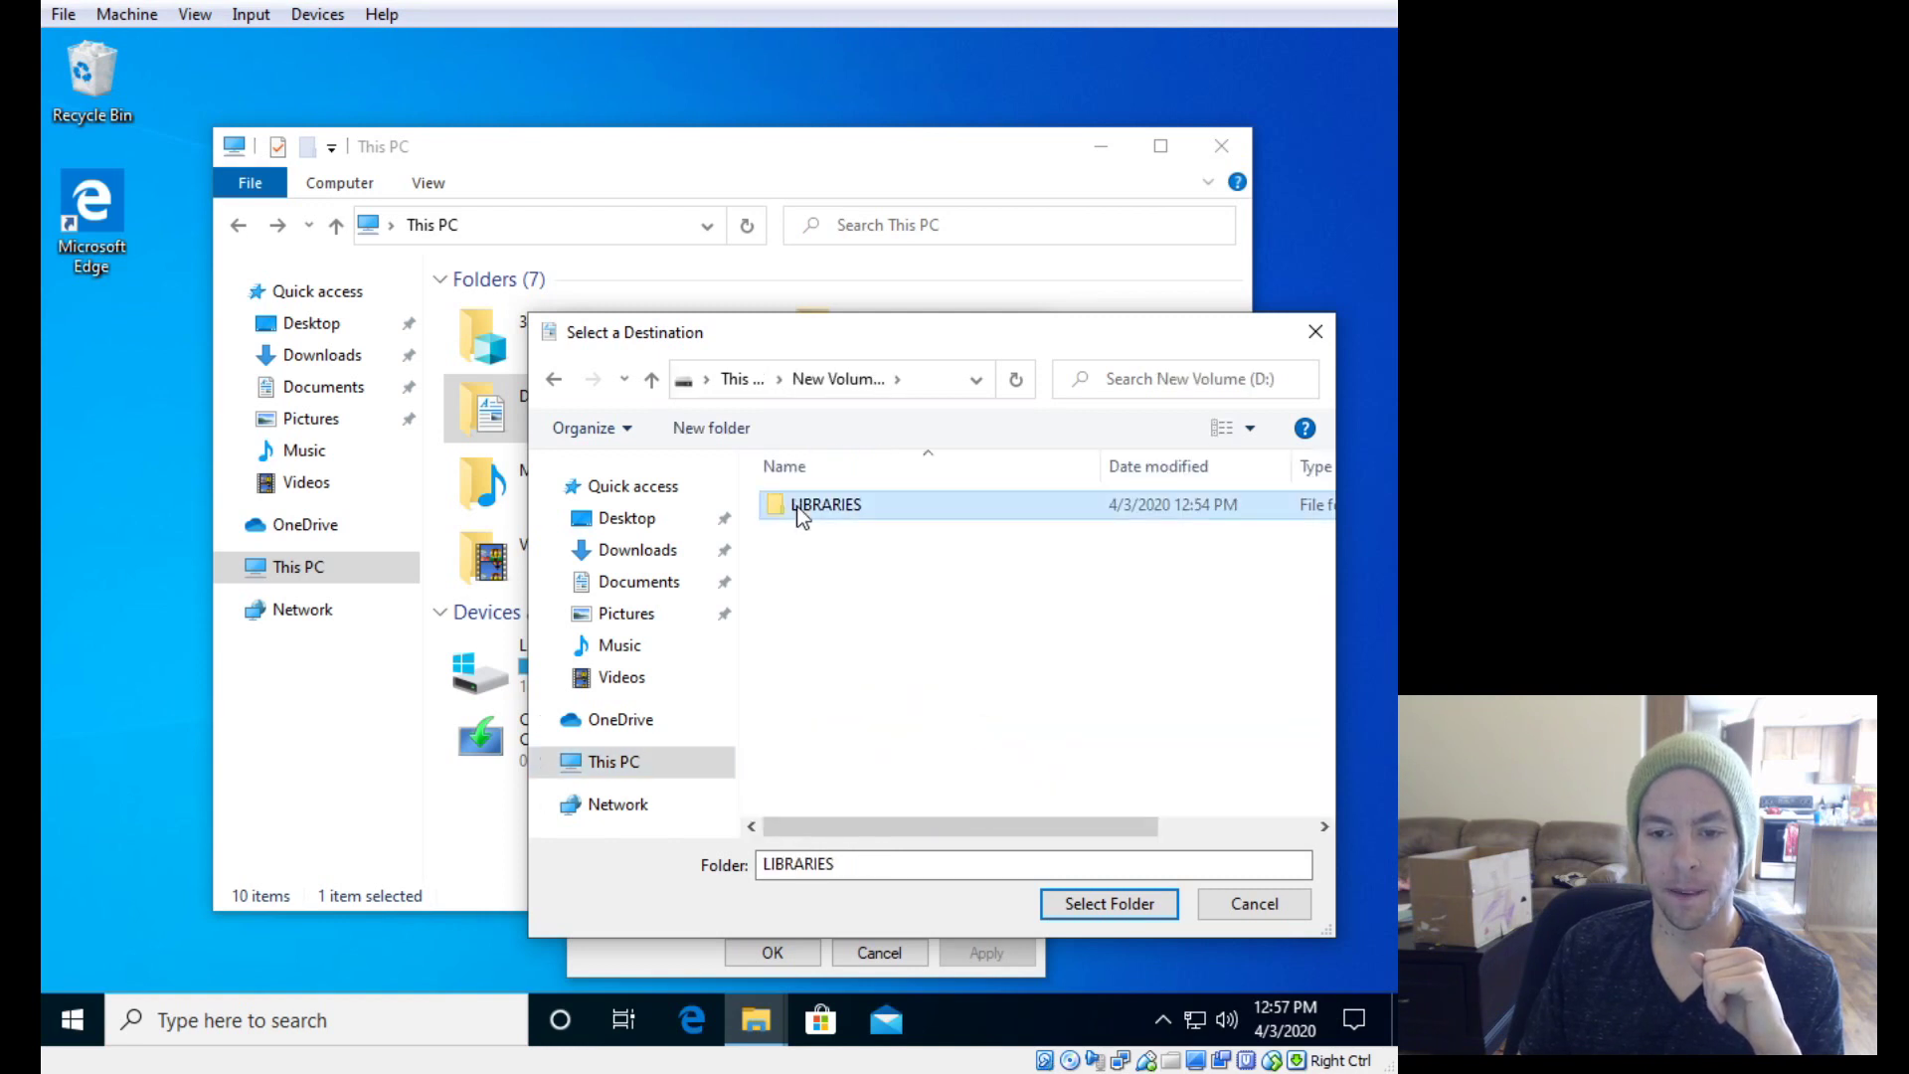
left_click(726, 435)
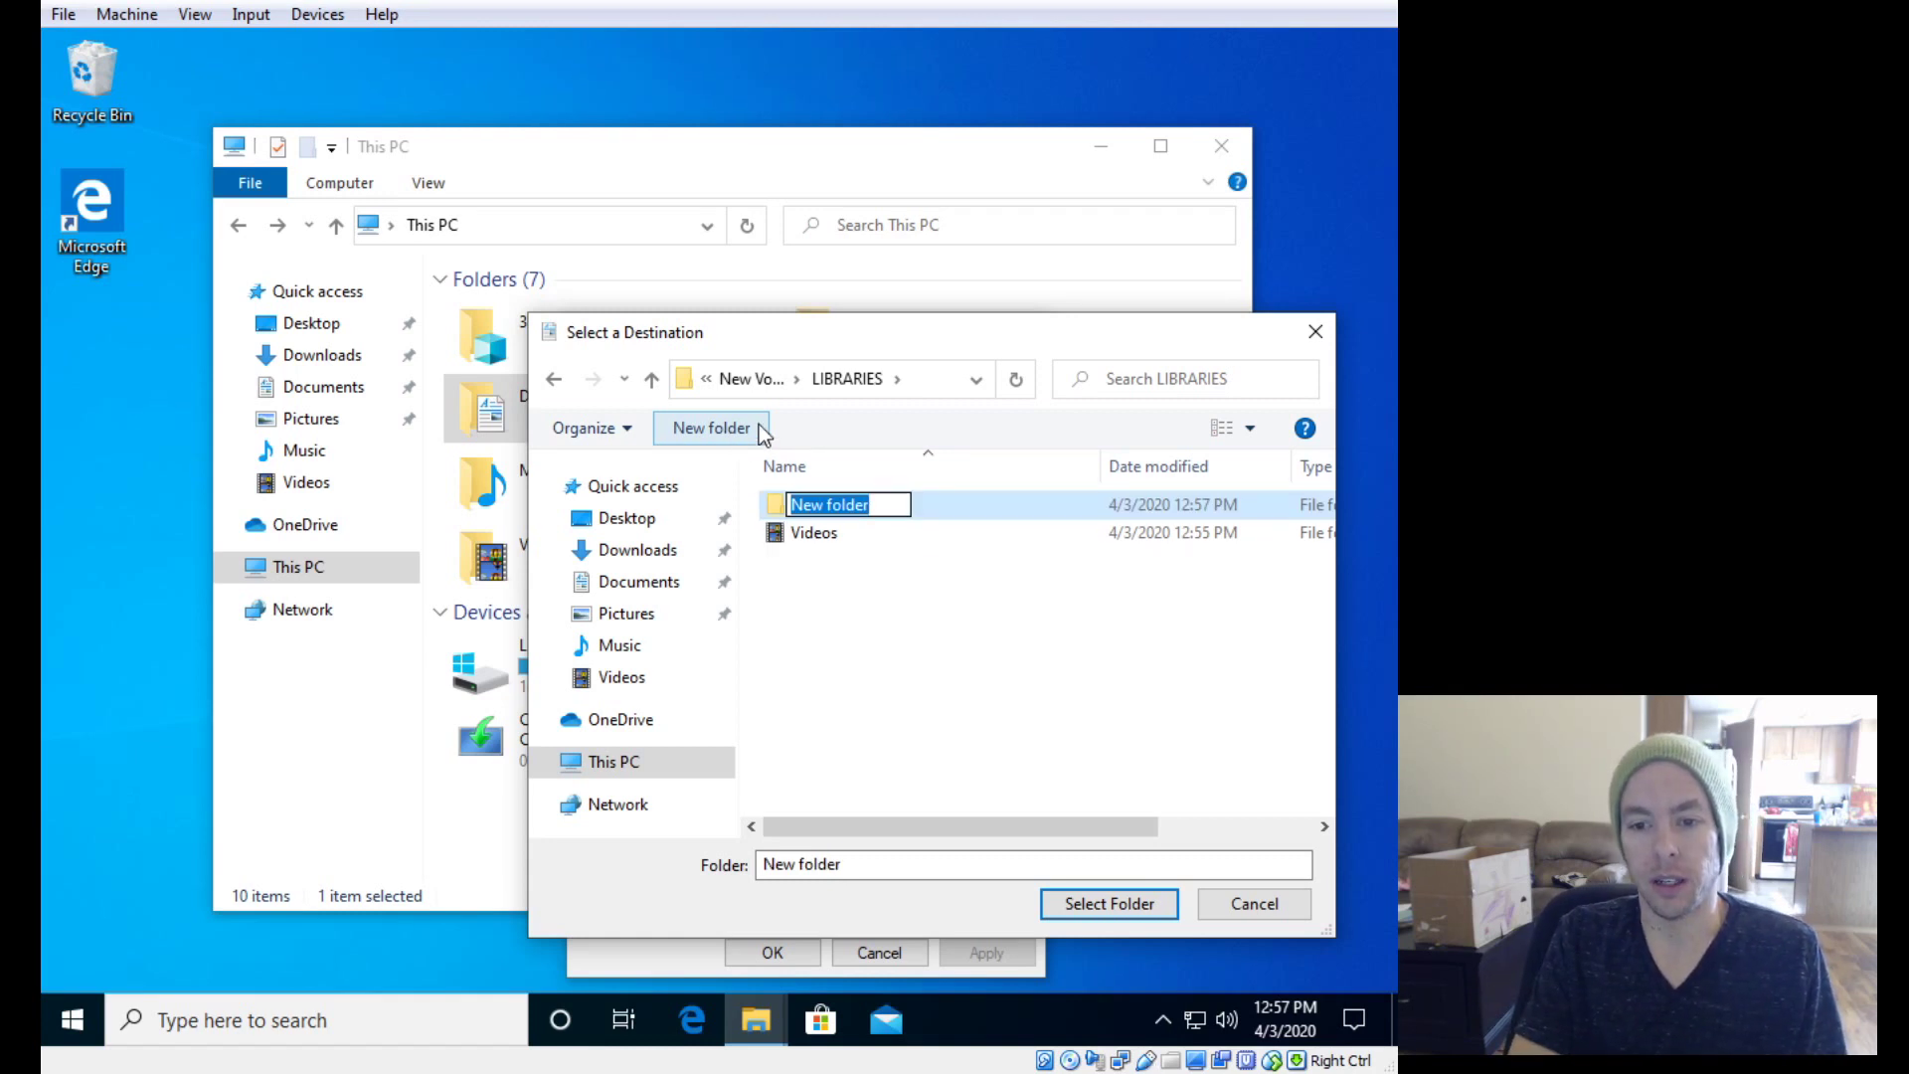
type("de")
key("BackSpace")
key("BackSpace")
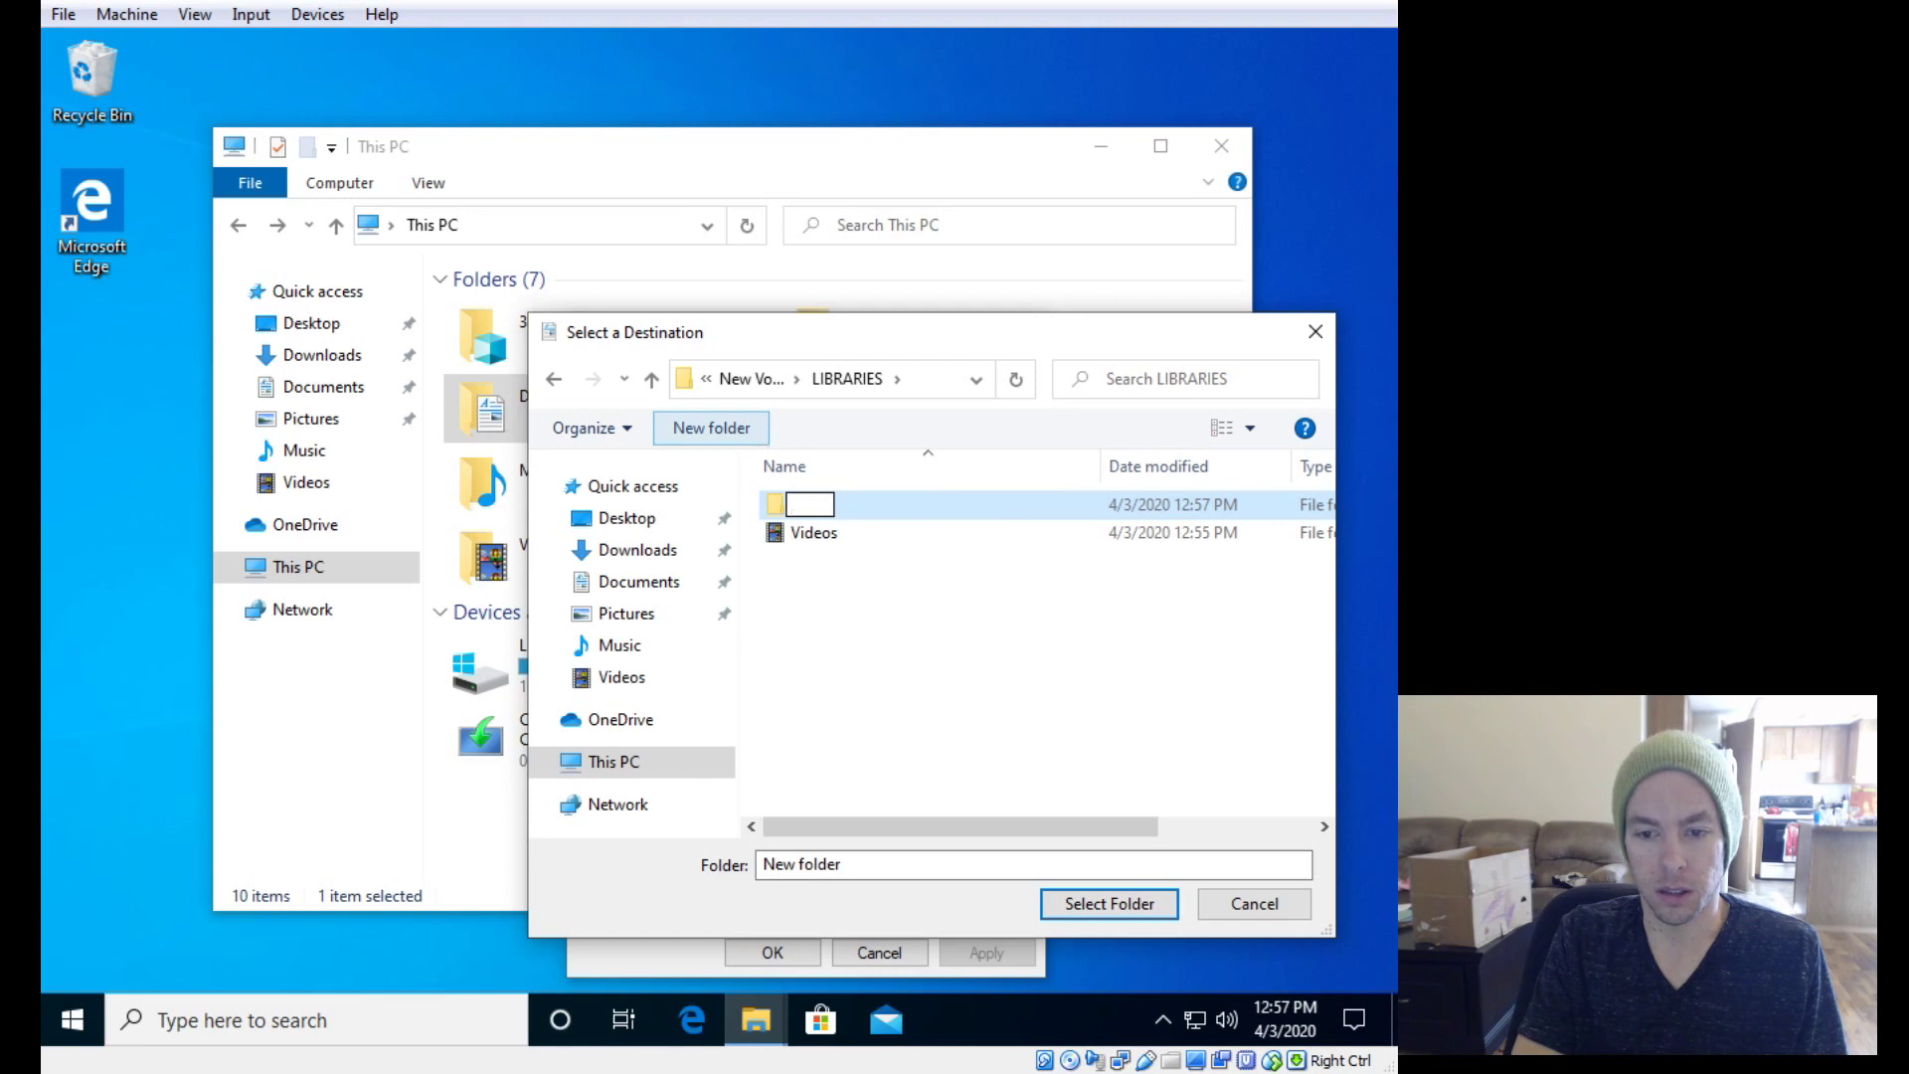
type("D")
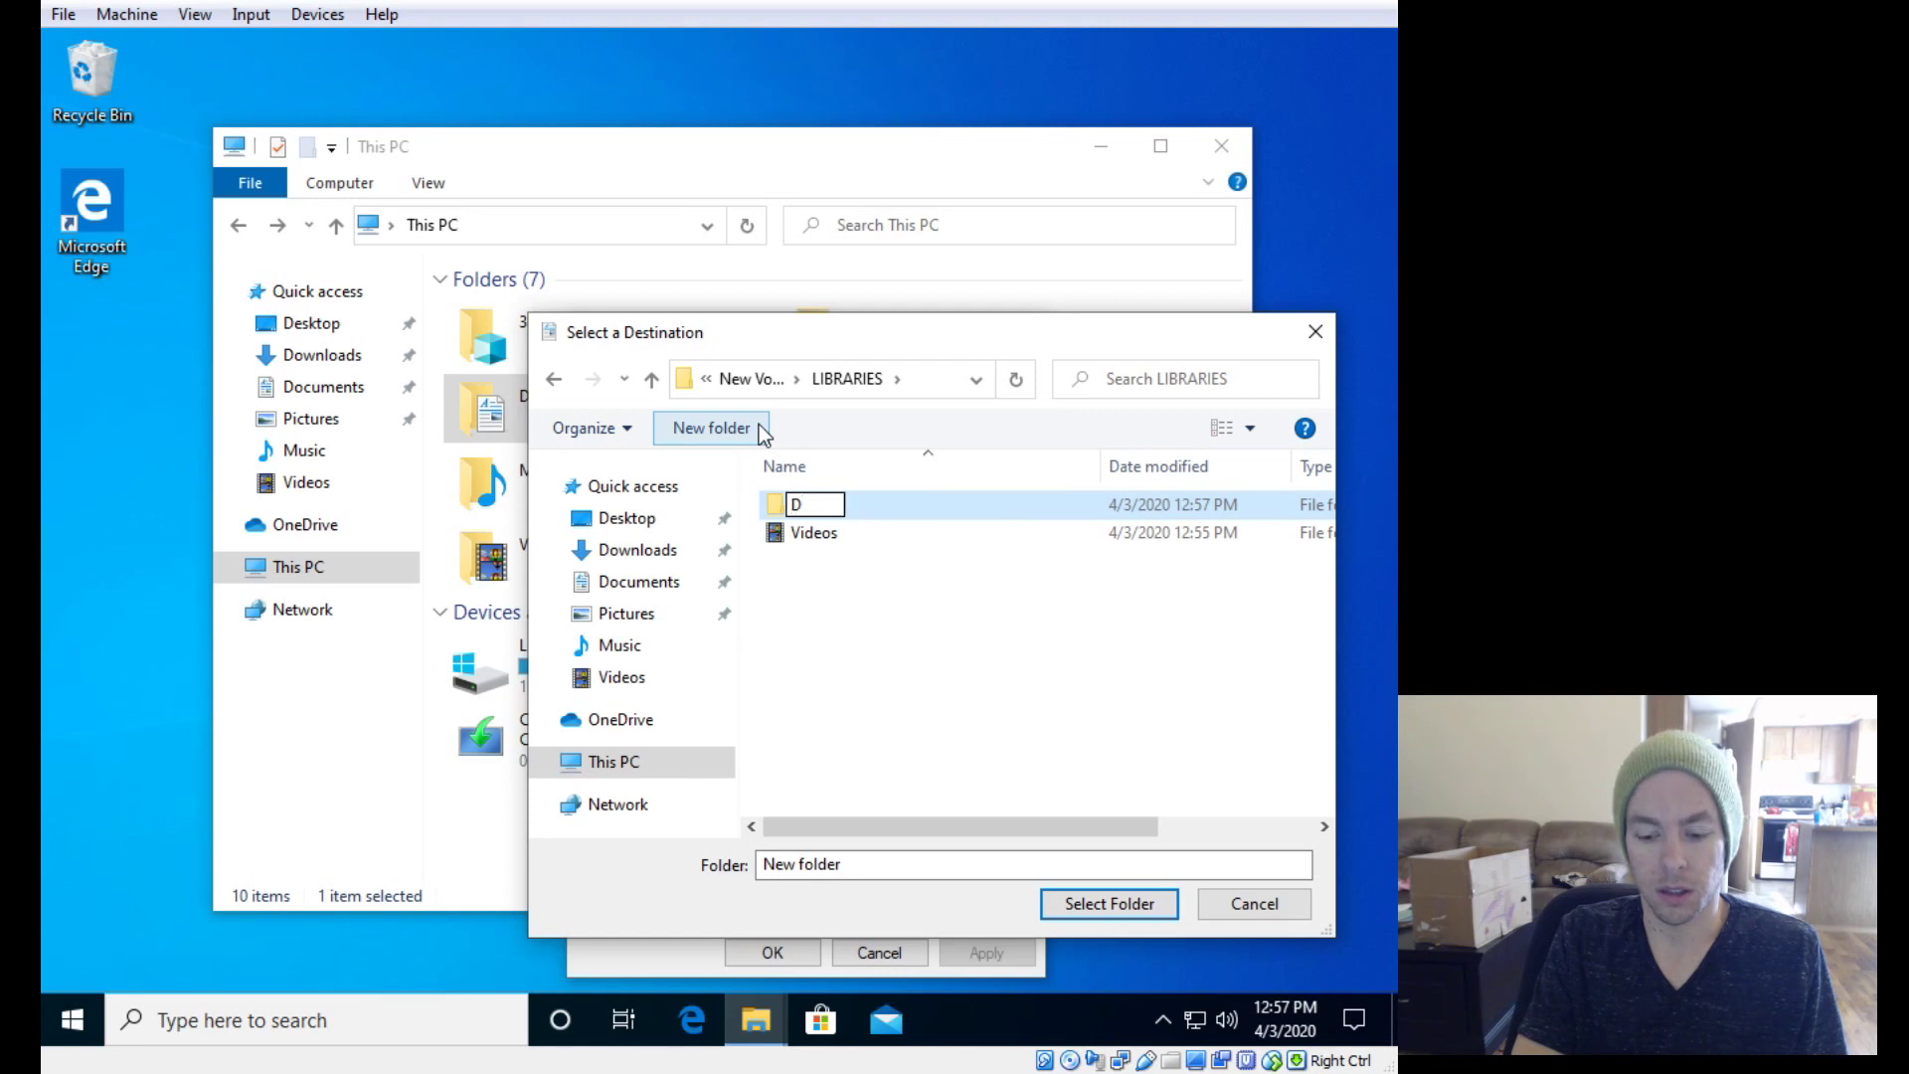
type("ocuments")
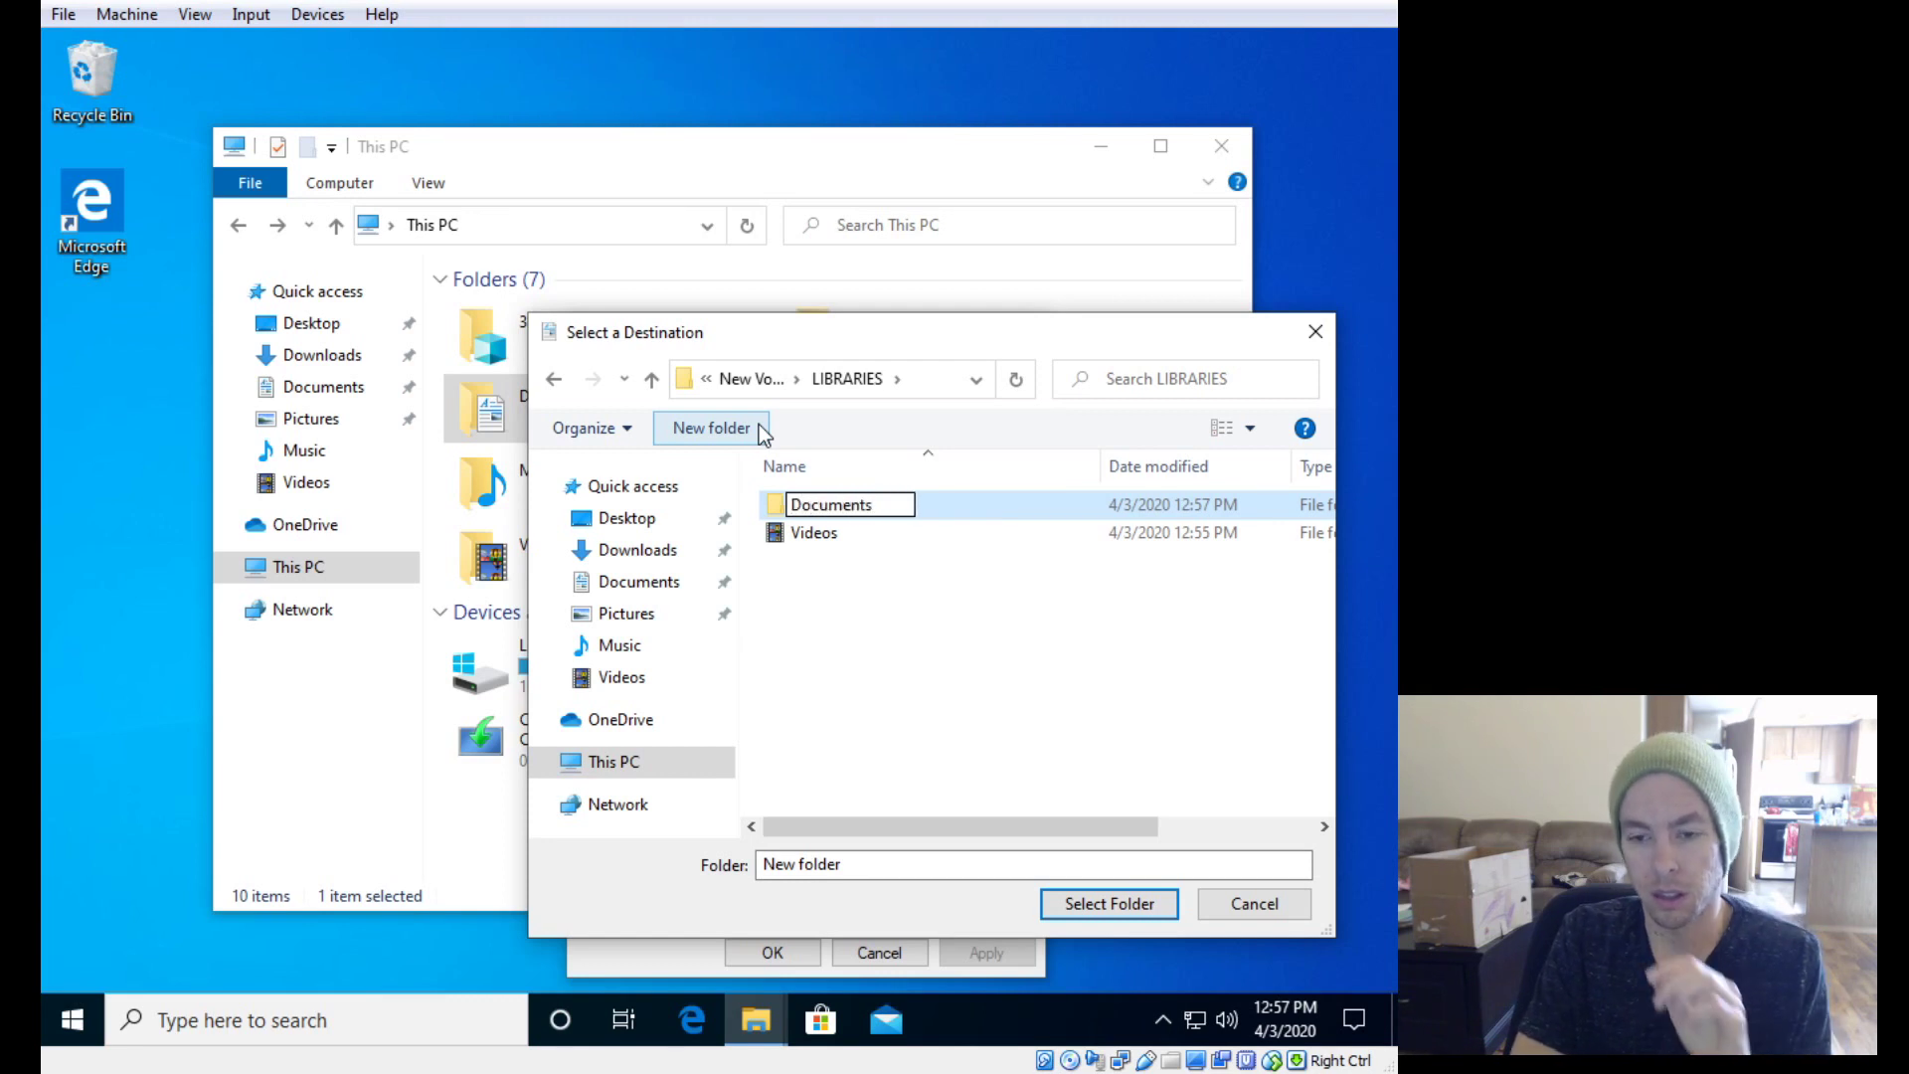
key("Return")
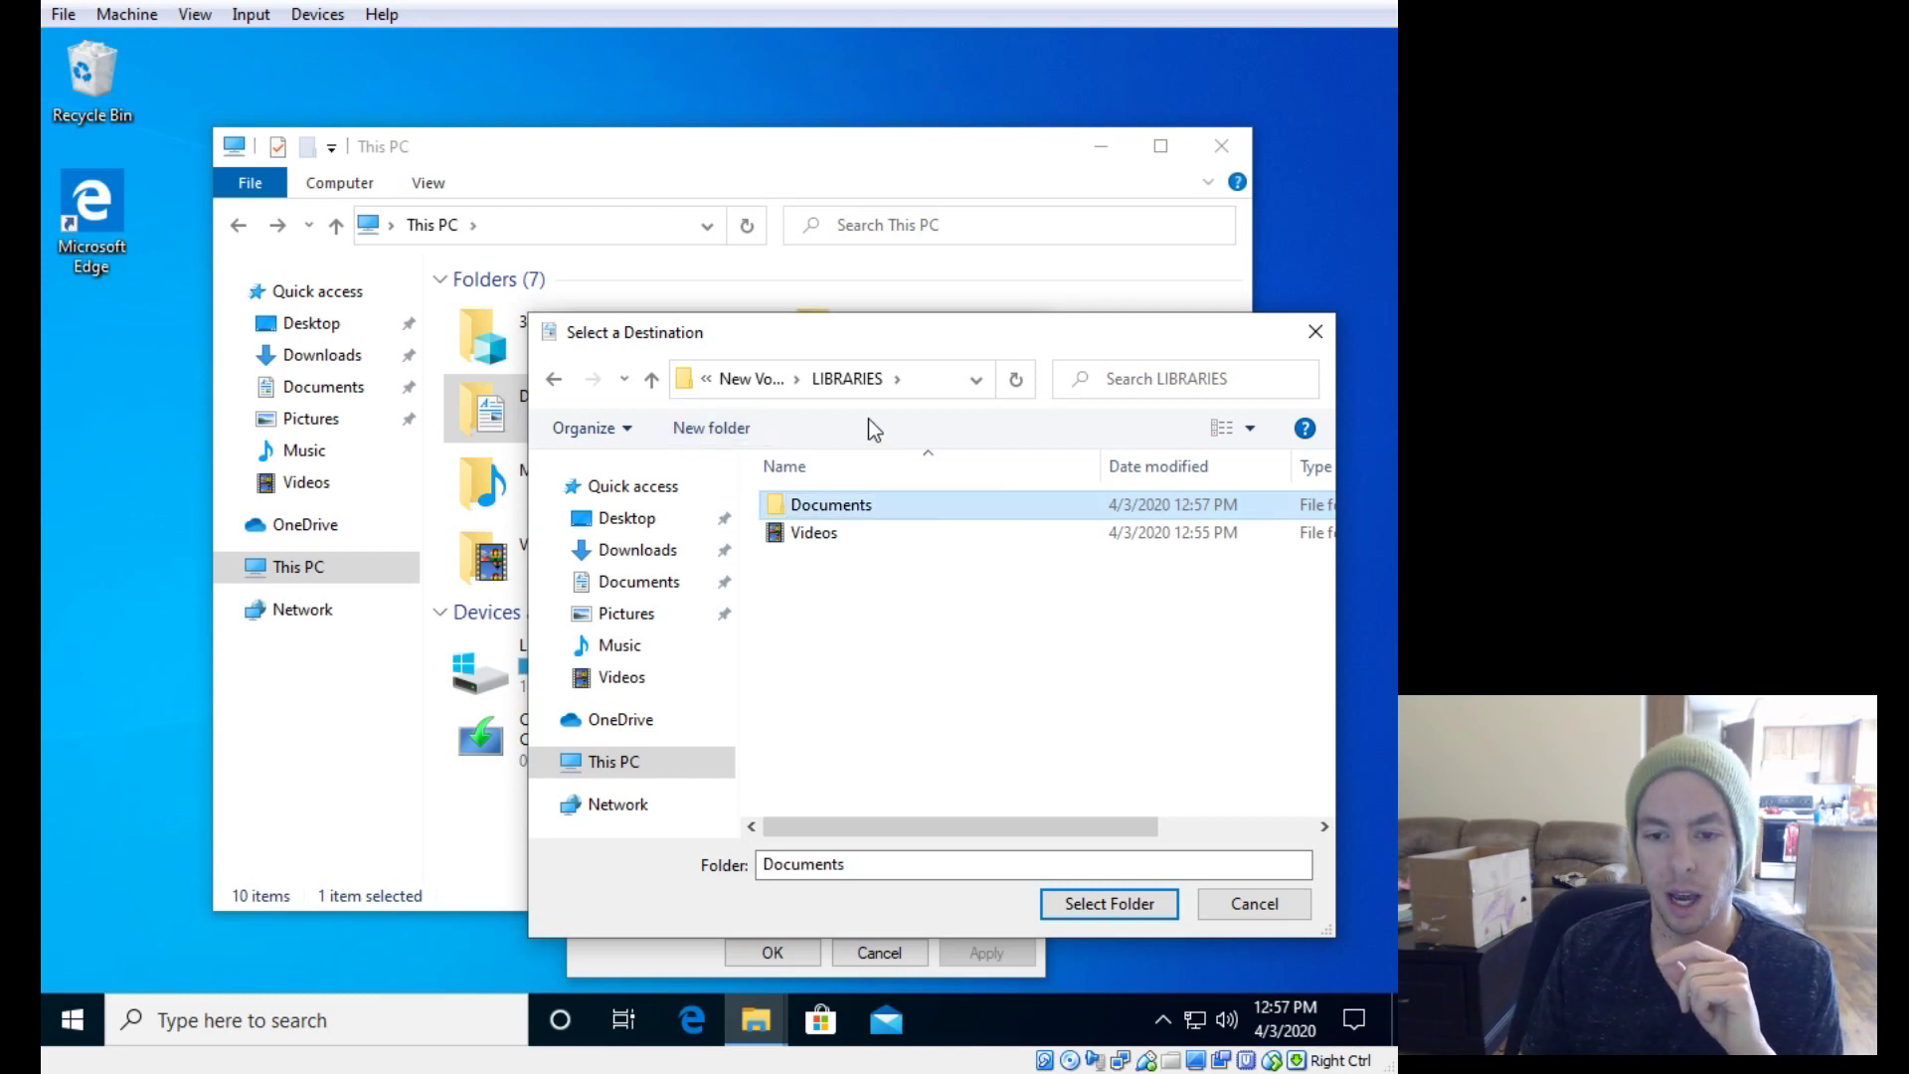
double_click(886, 504)
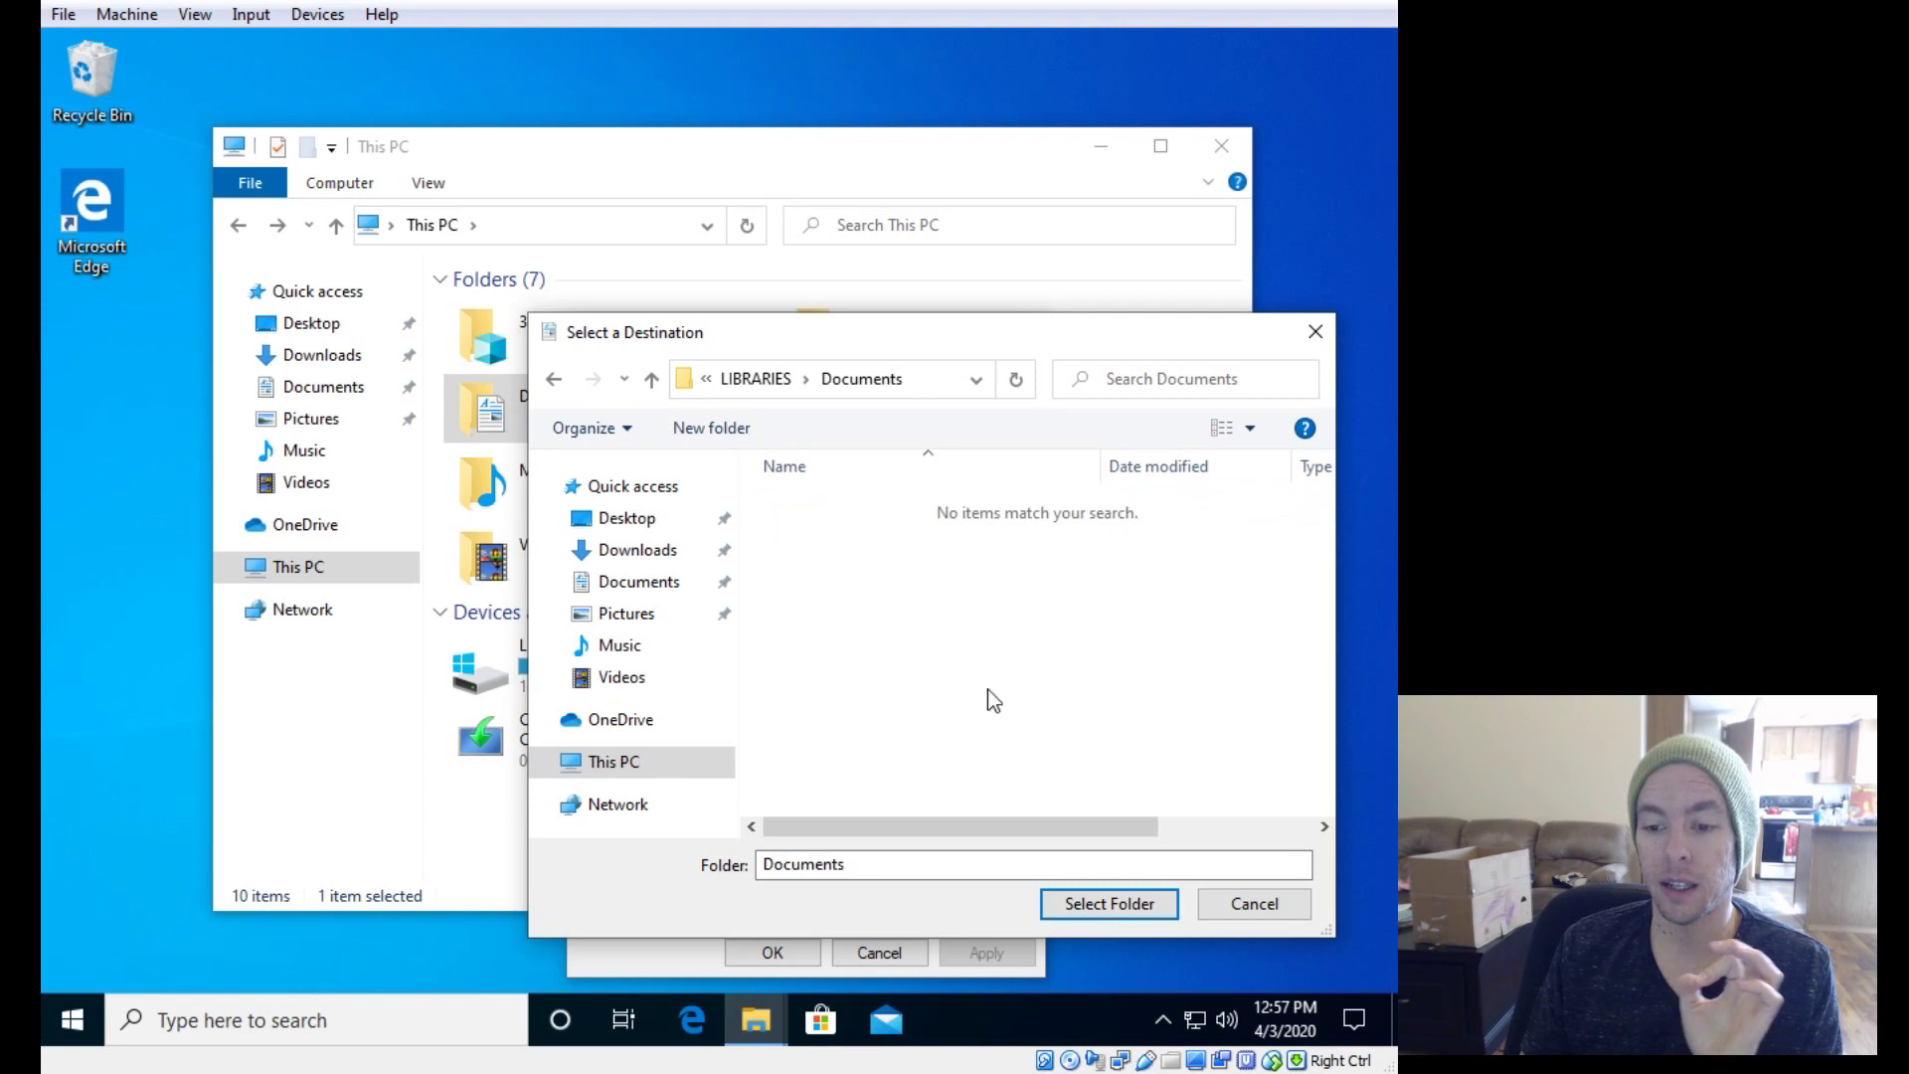
left_click(1125, 905)
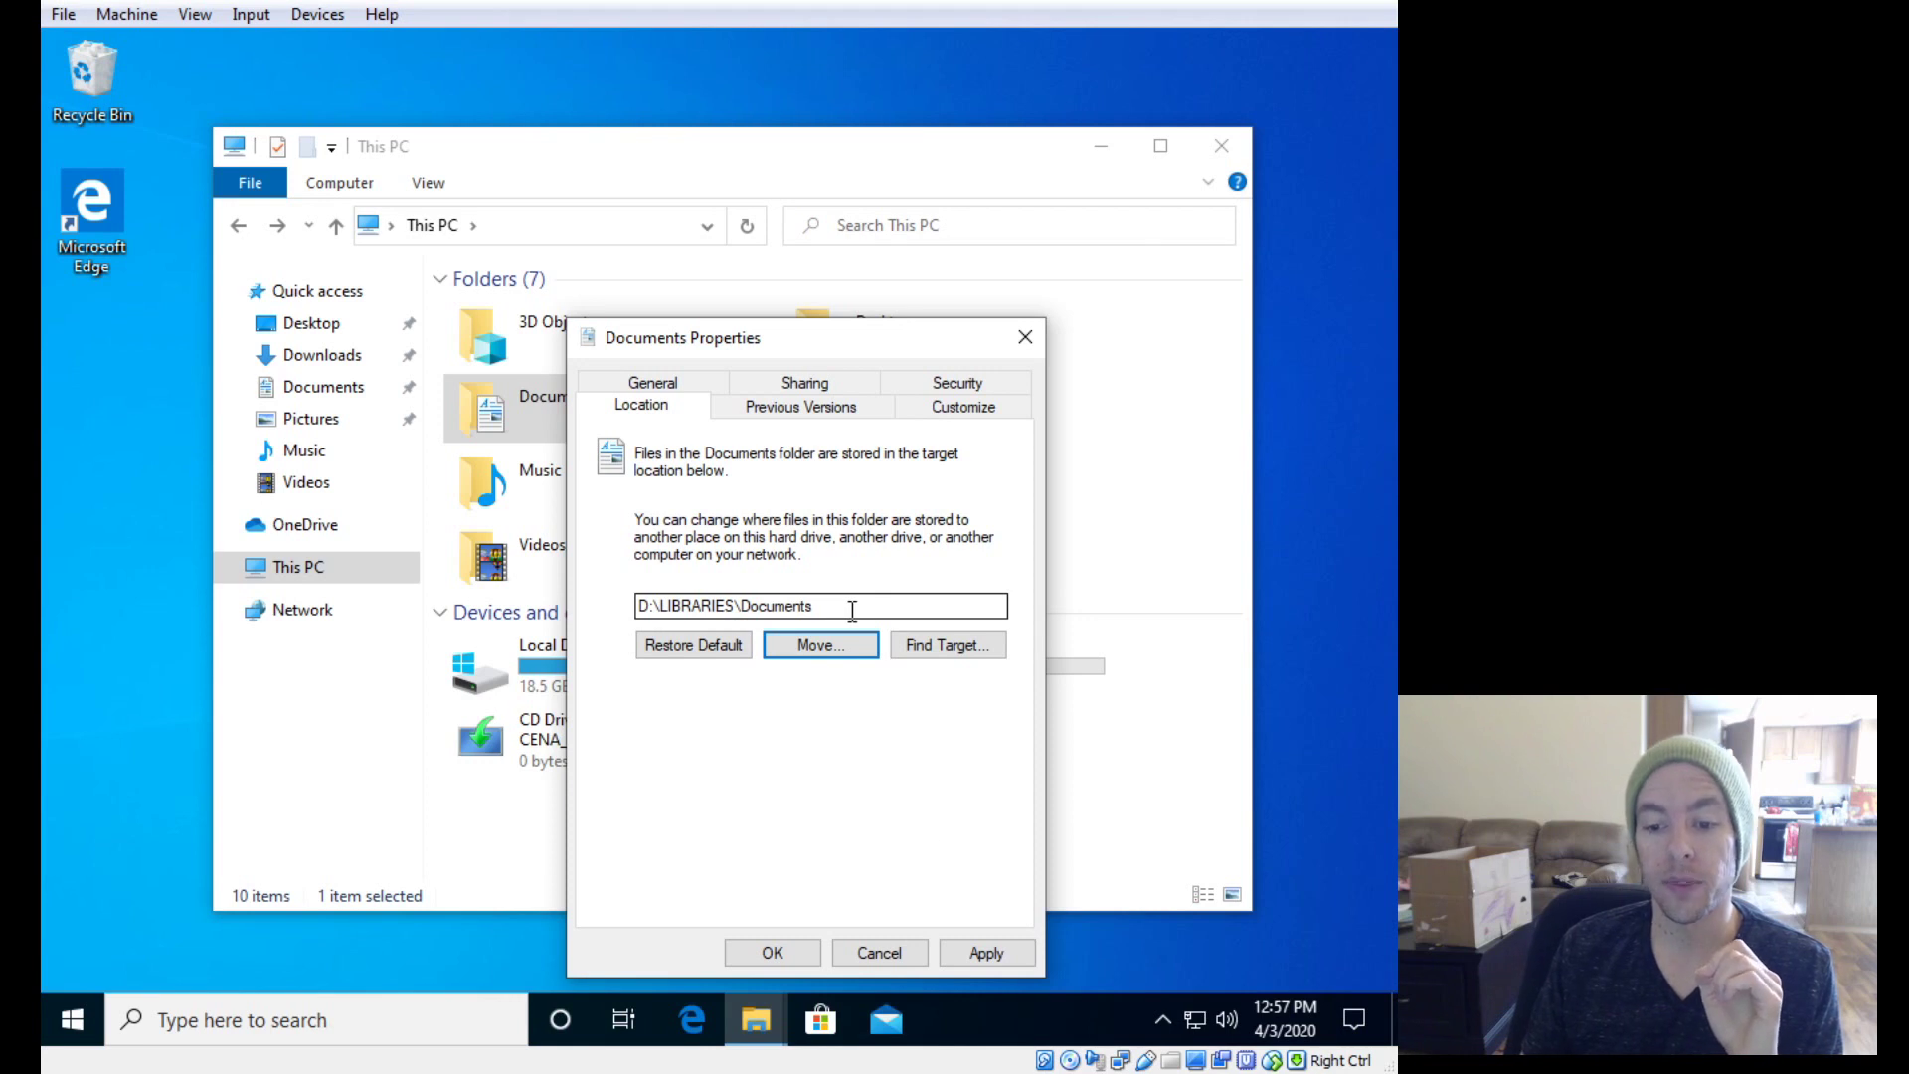
Step: Apply the new location, move the existing Documents files, and close Properties
left_click(946, 952)
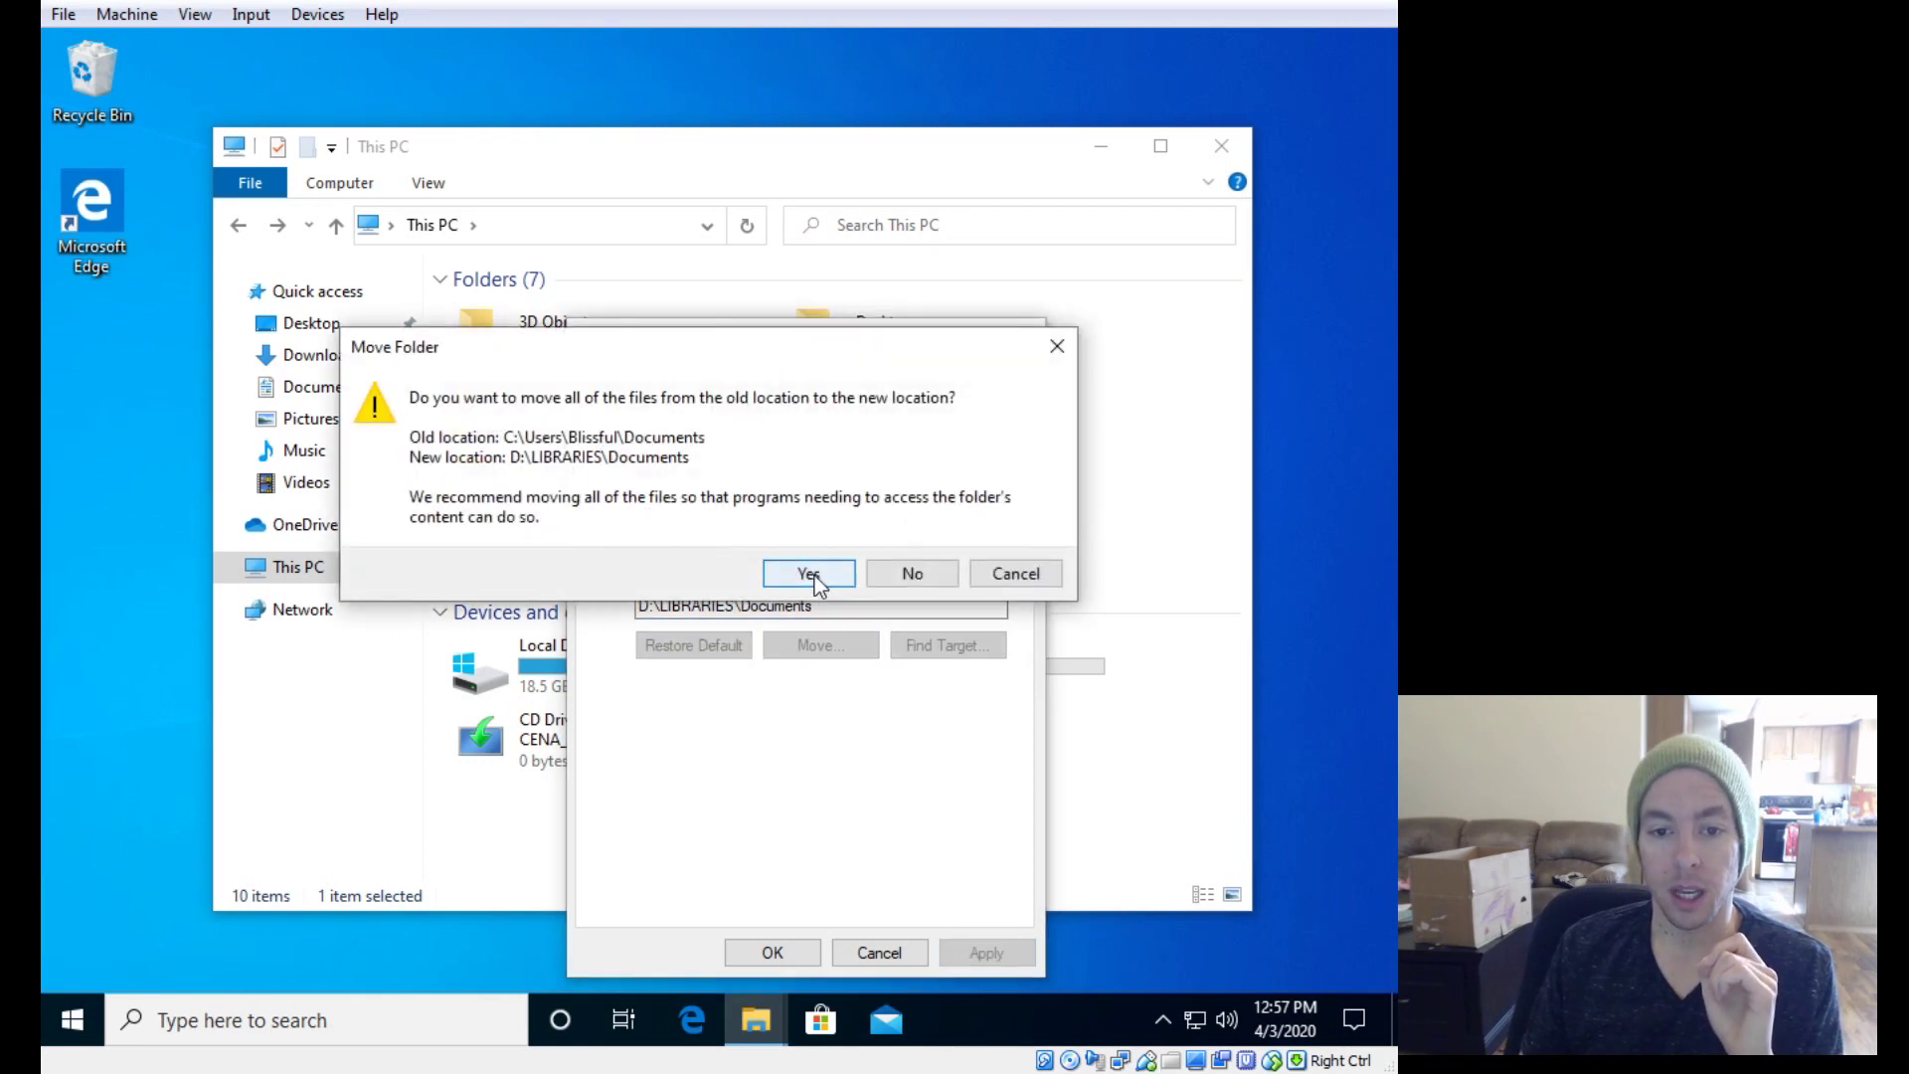
left_click(810, 575)
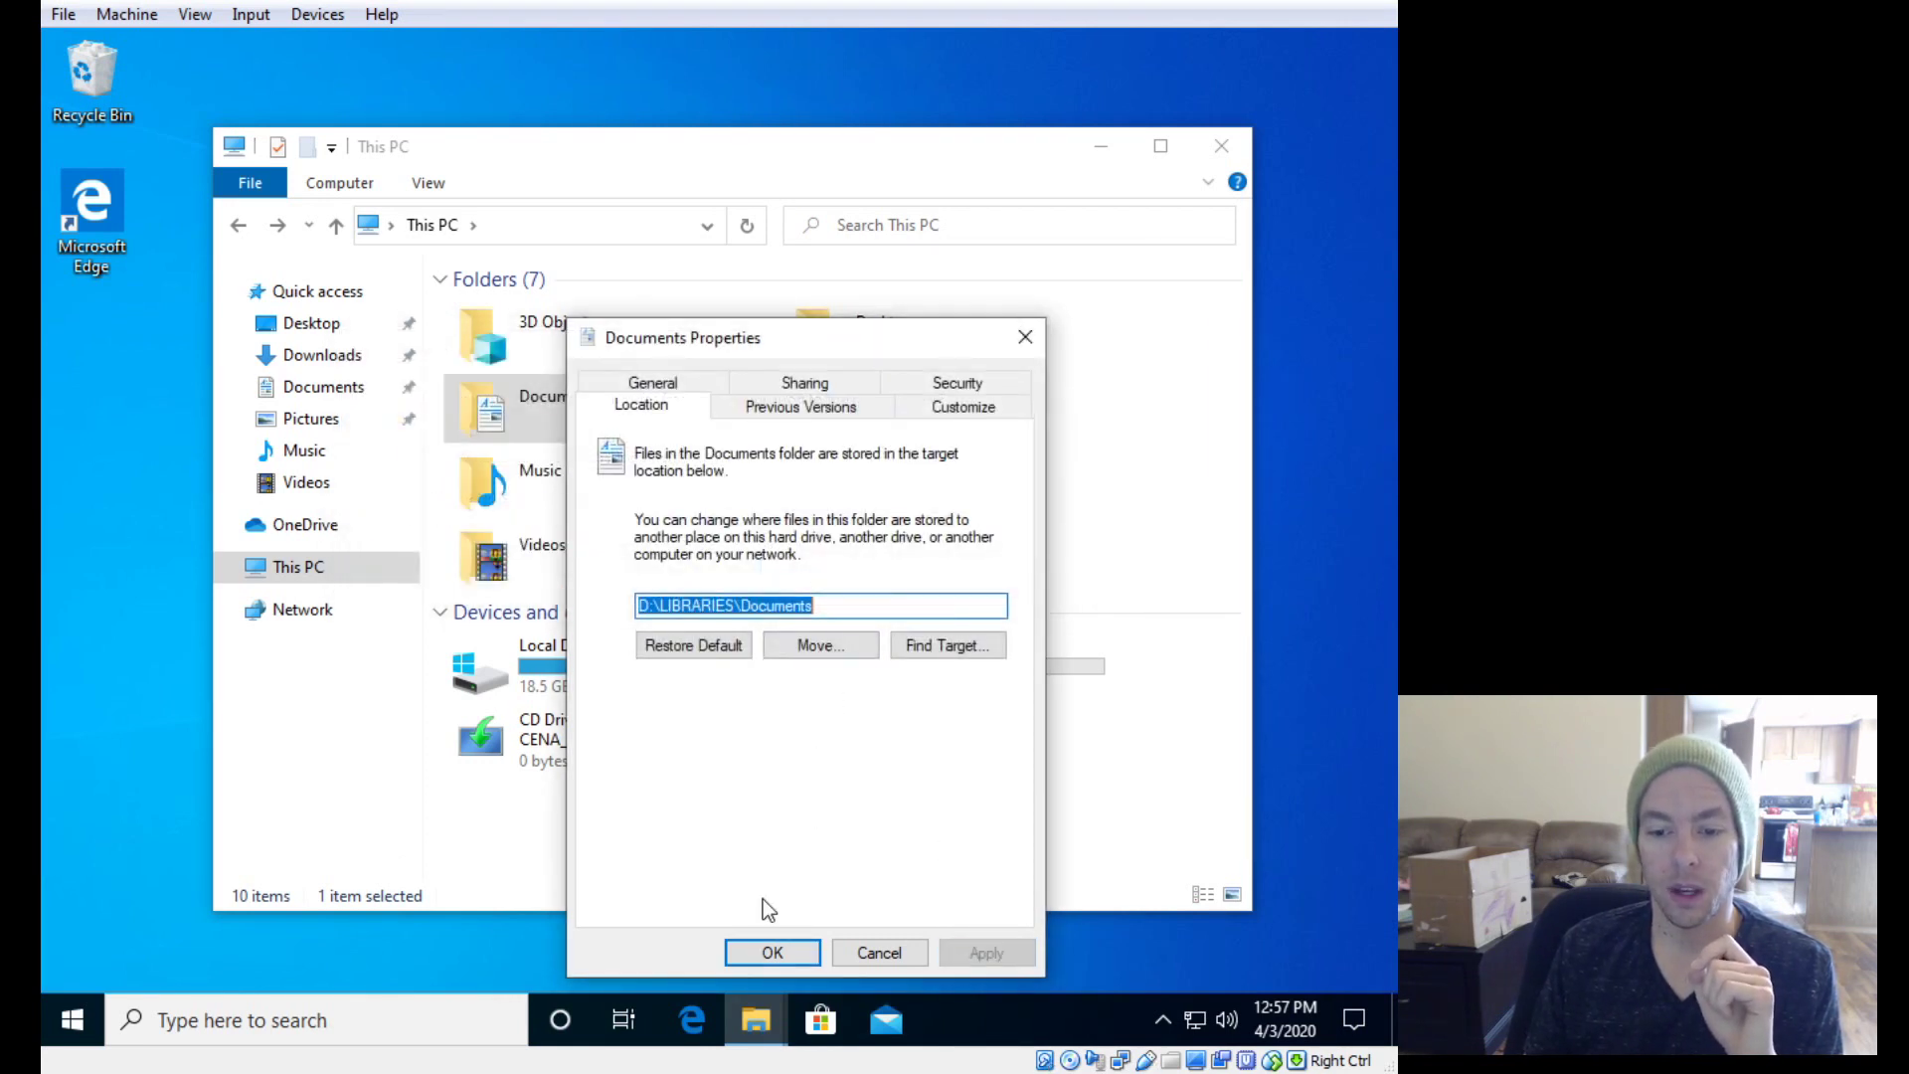
left_click(771, 952)
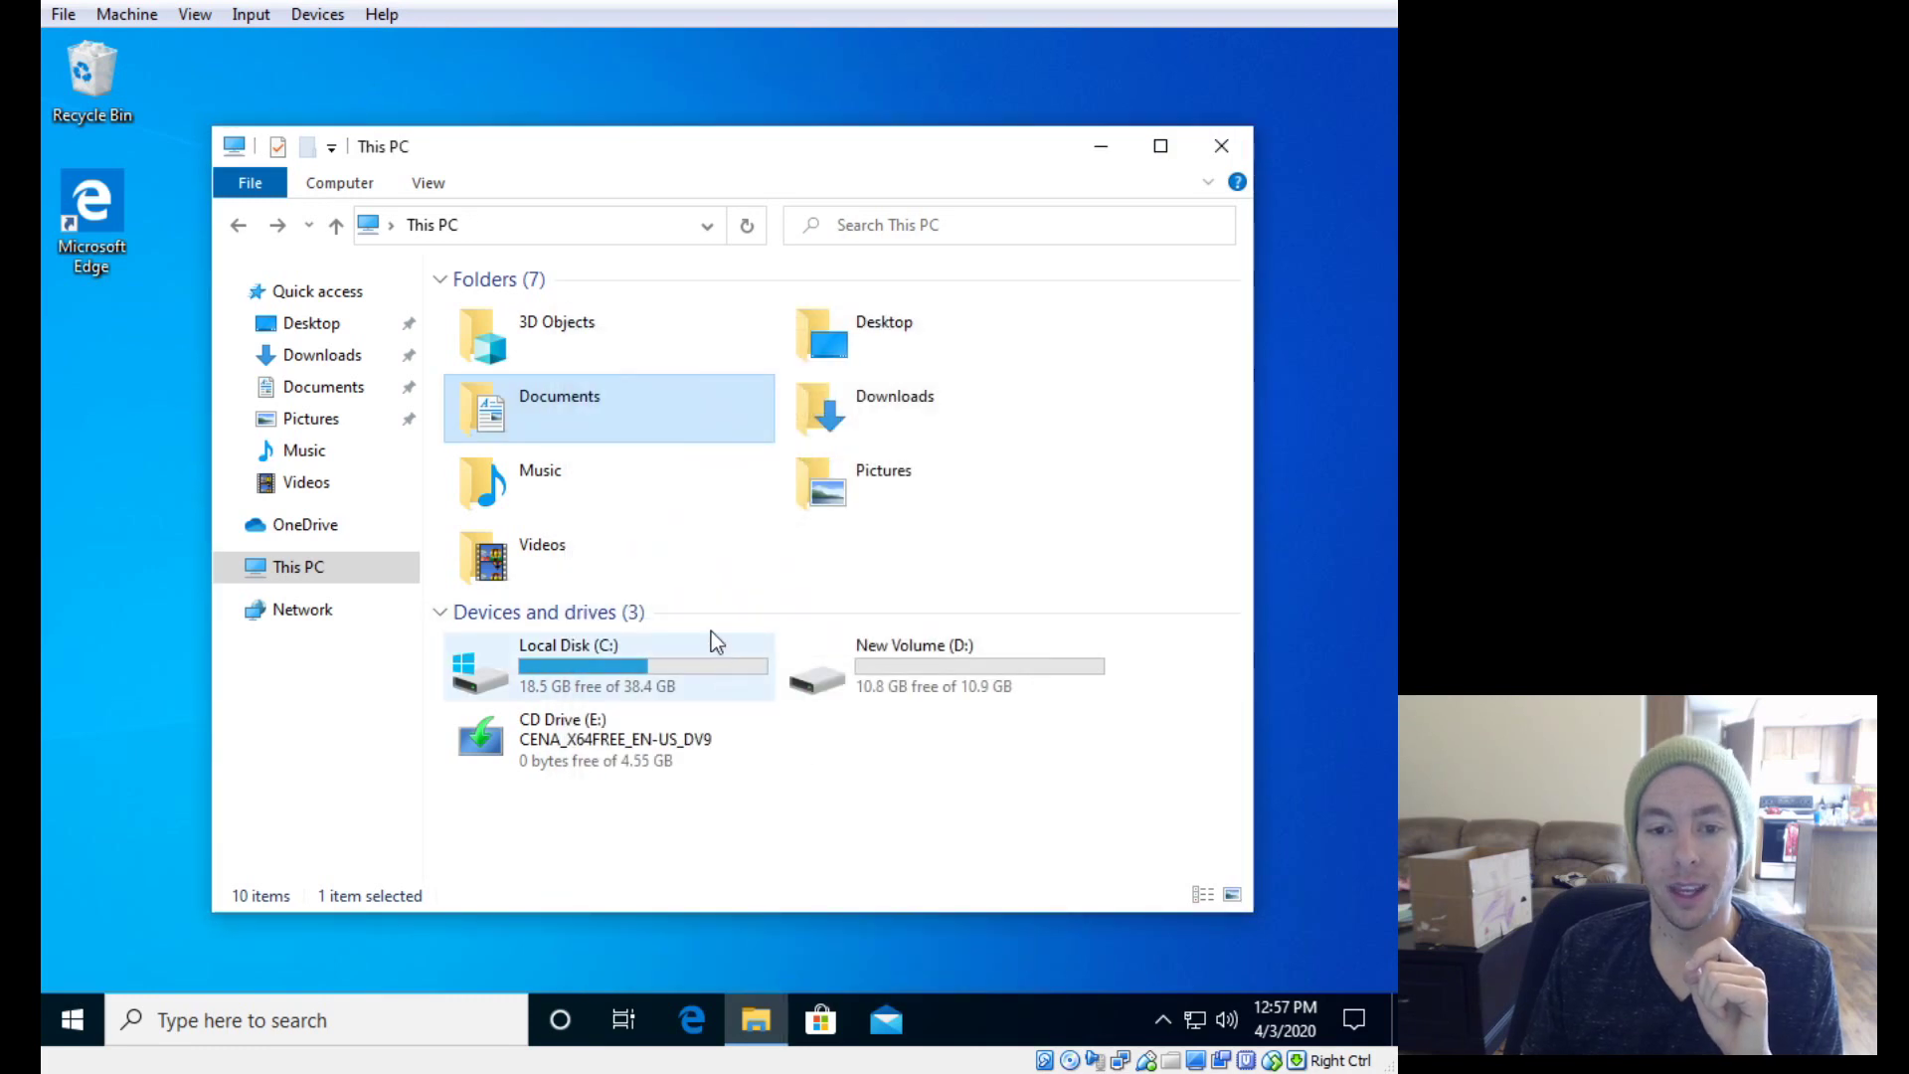
double_click(844, 671)
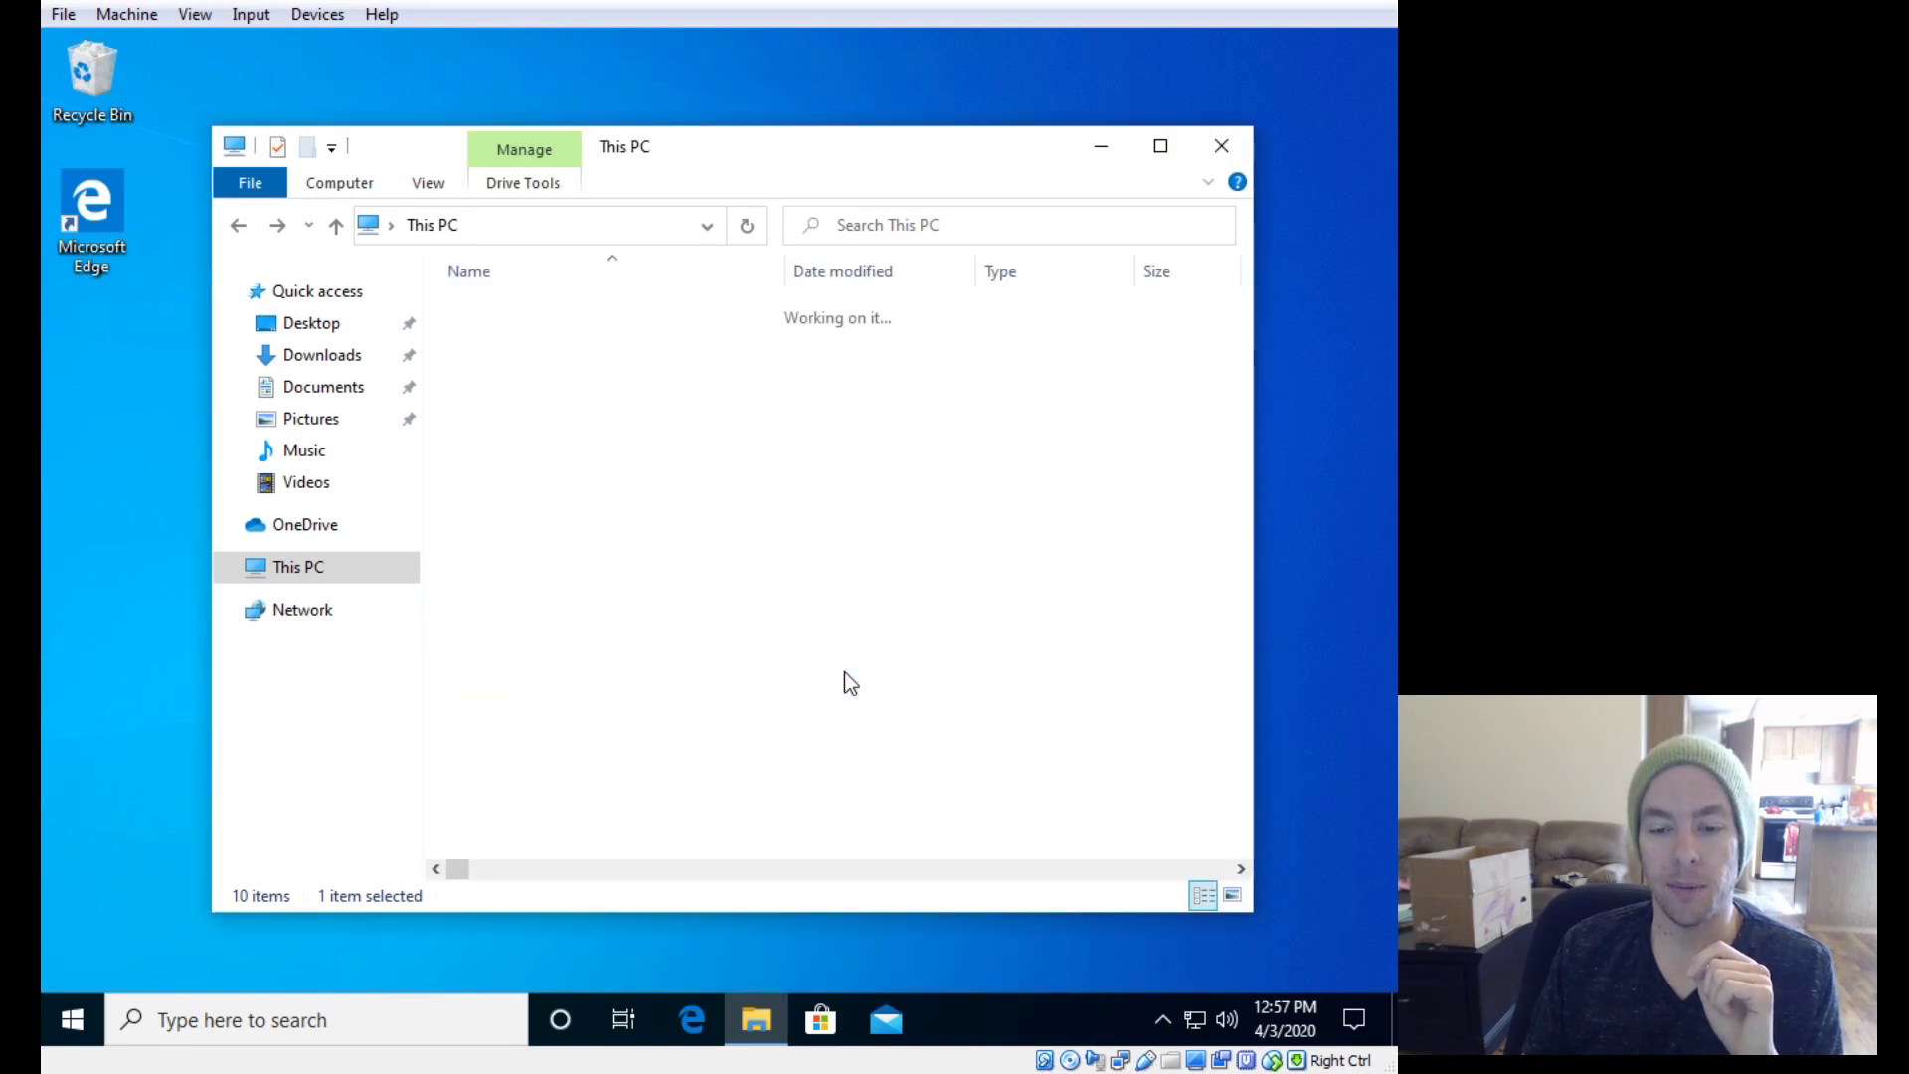
double_click(511, 314)
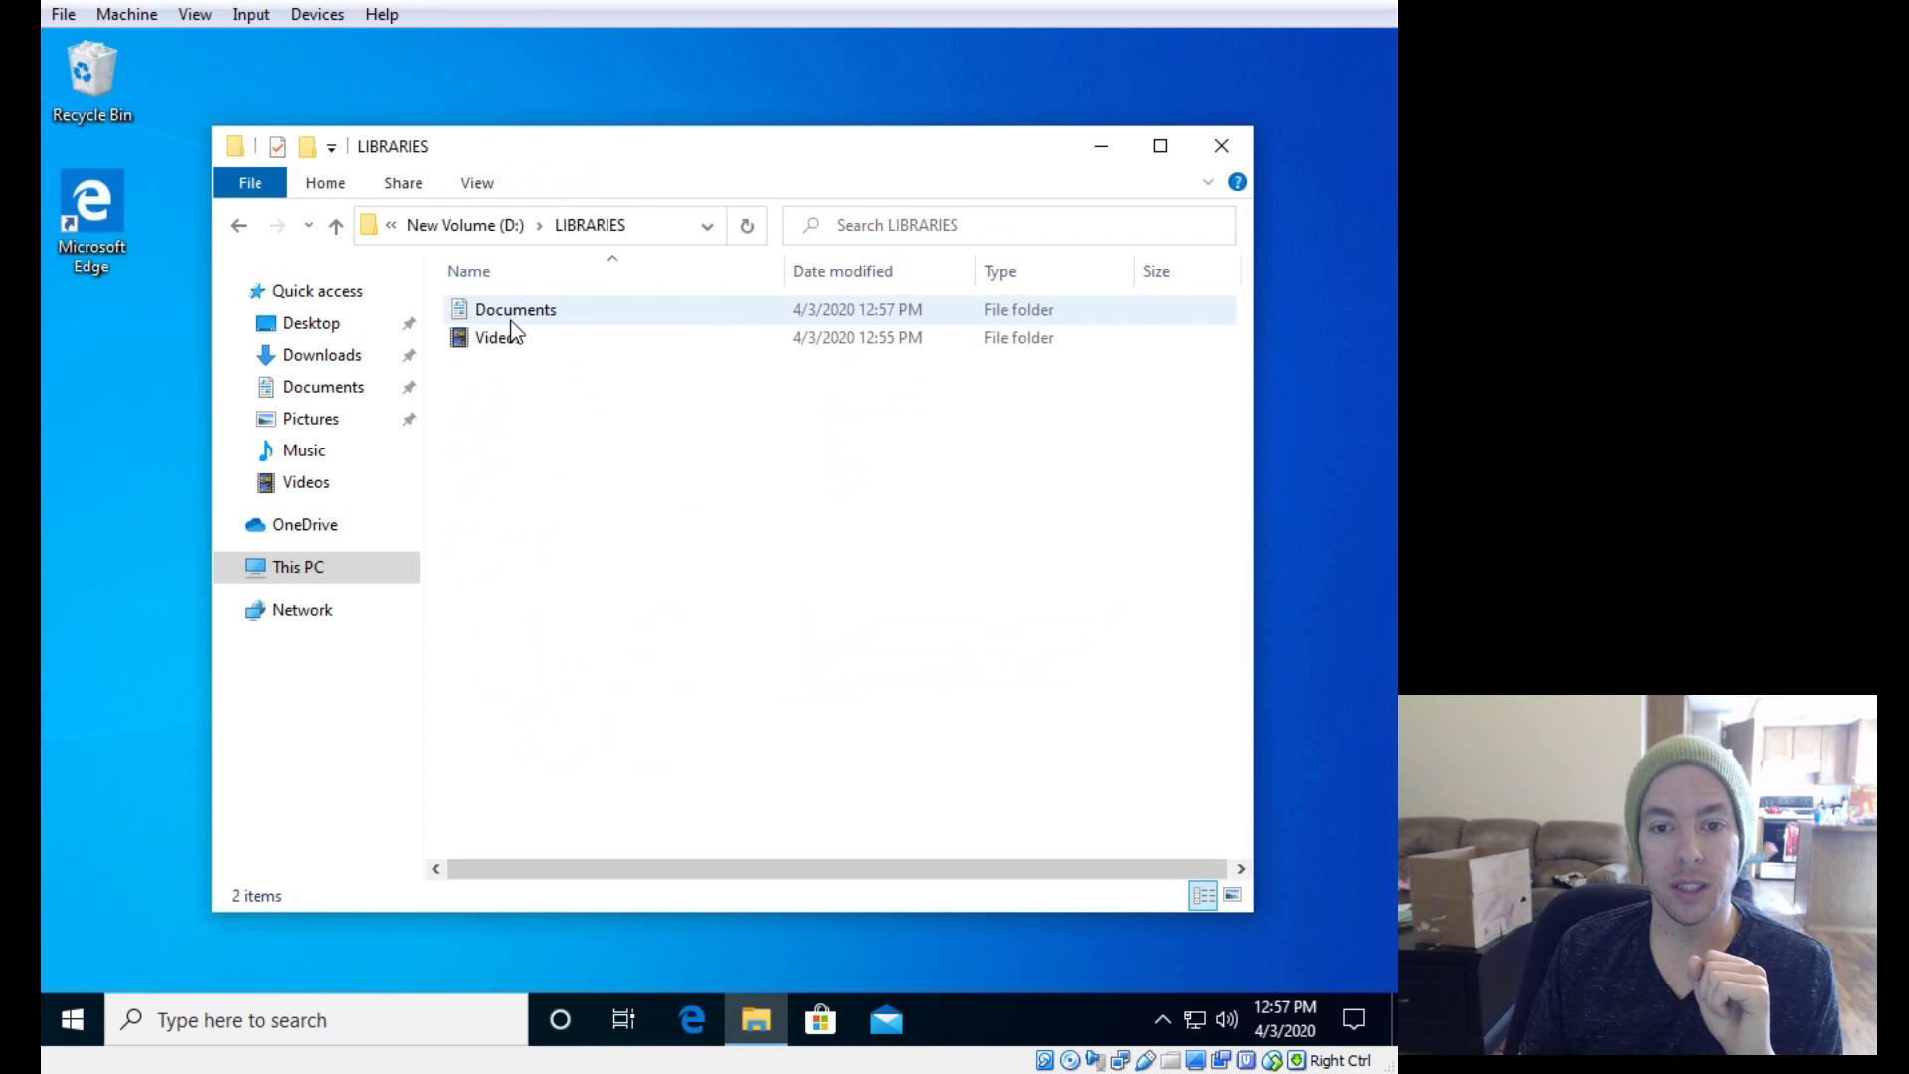
double_click(568, 312)
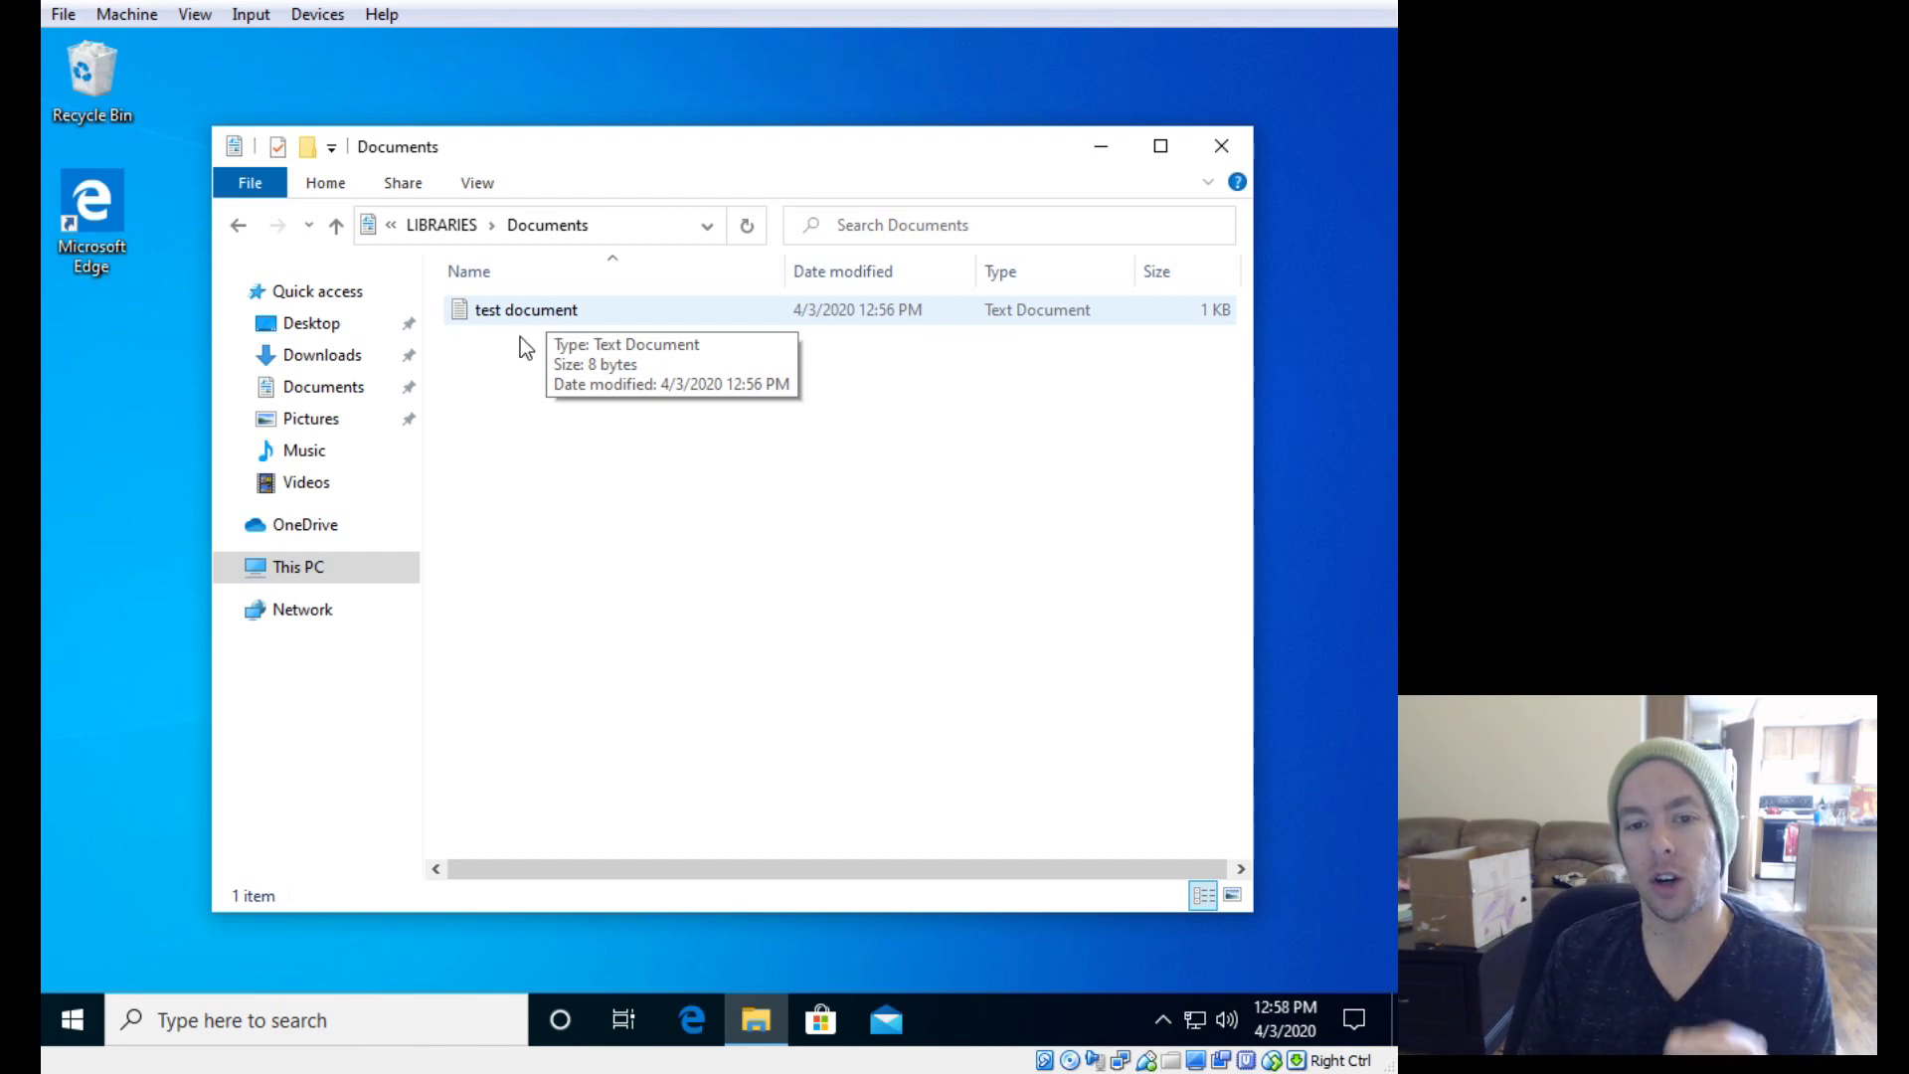
left_click(239, 225)
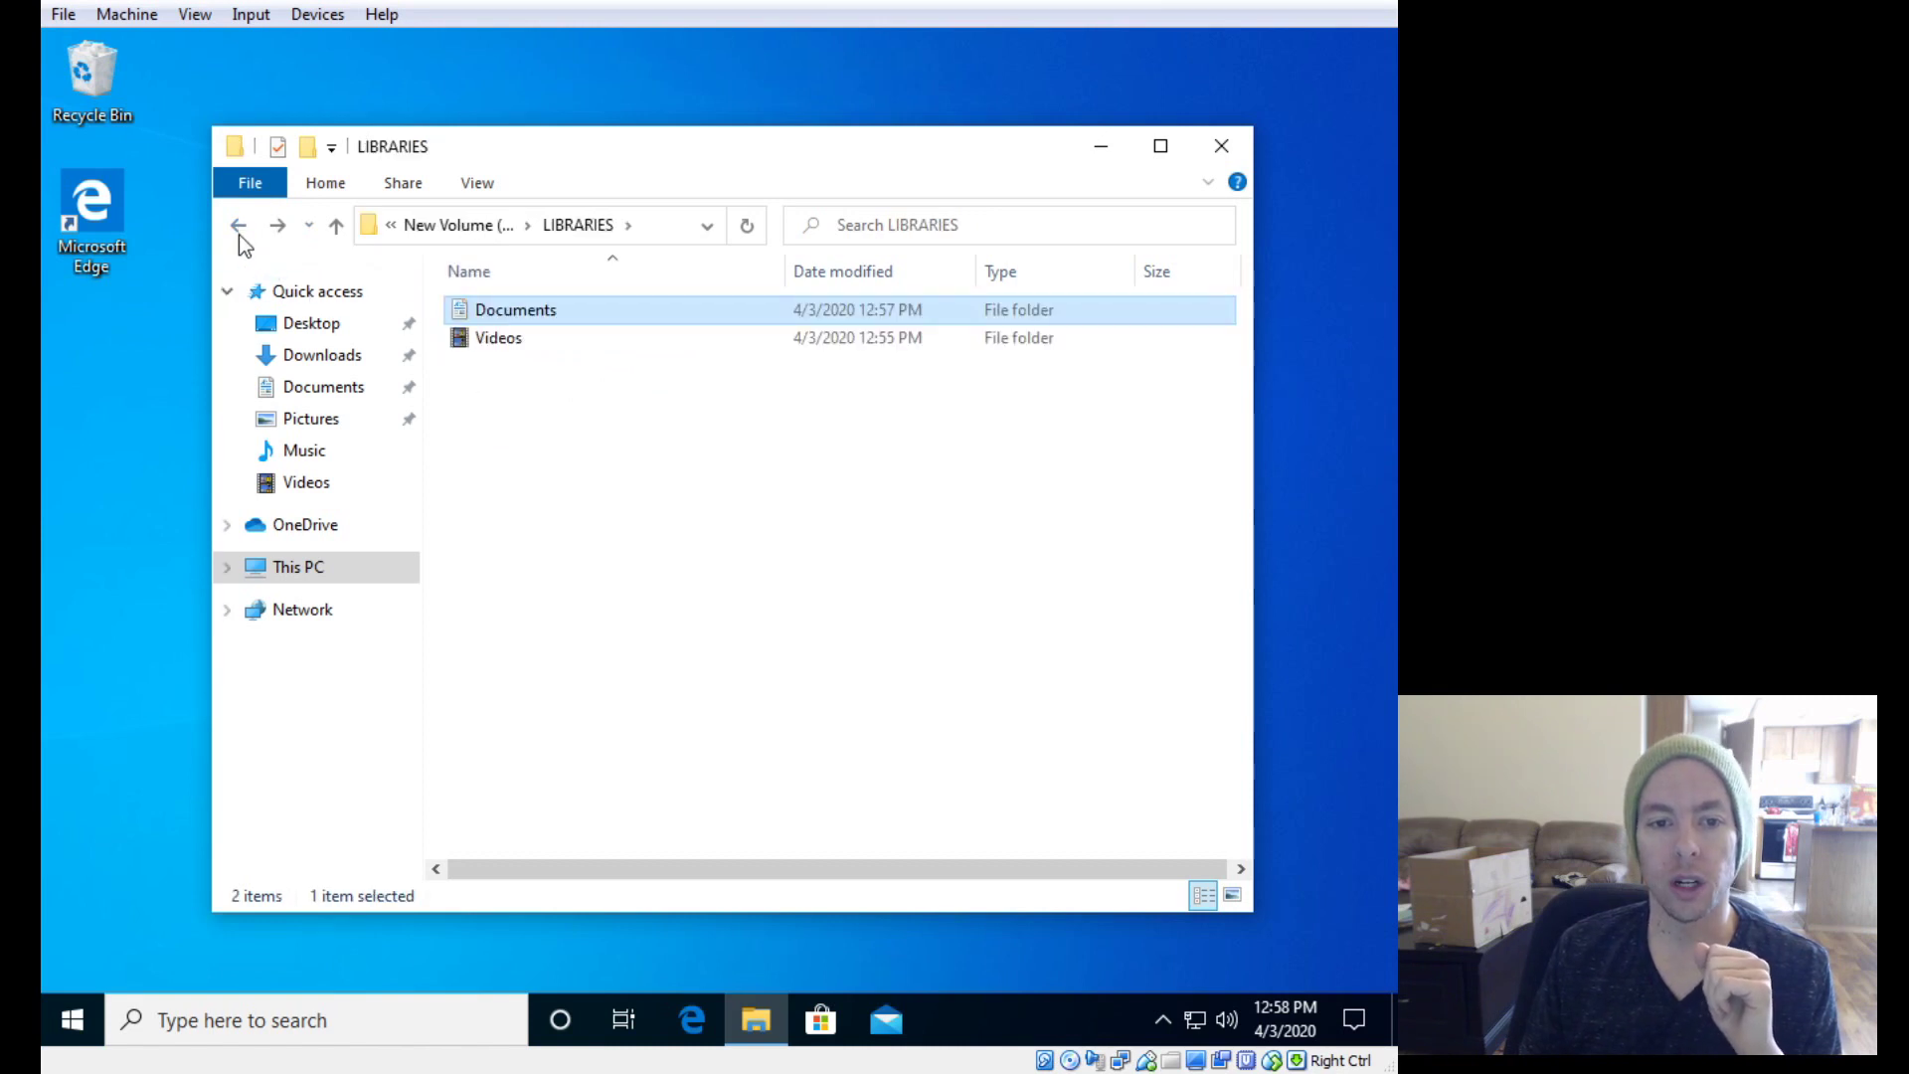
left_click(239, 226)
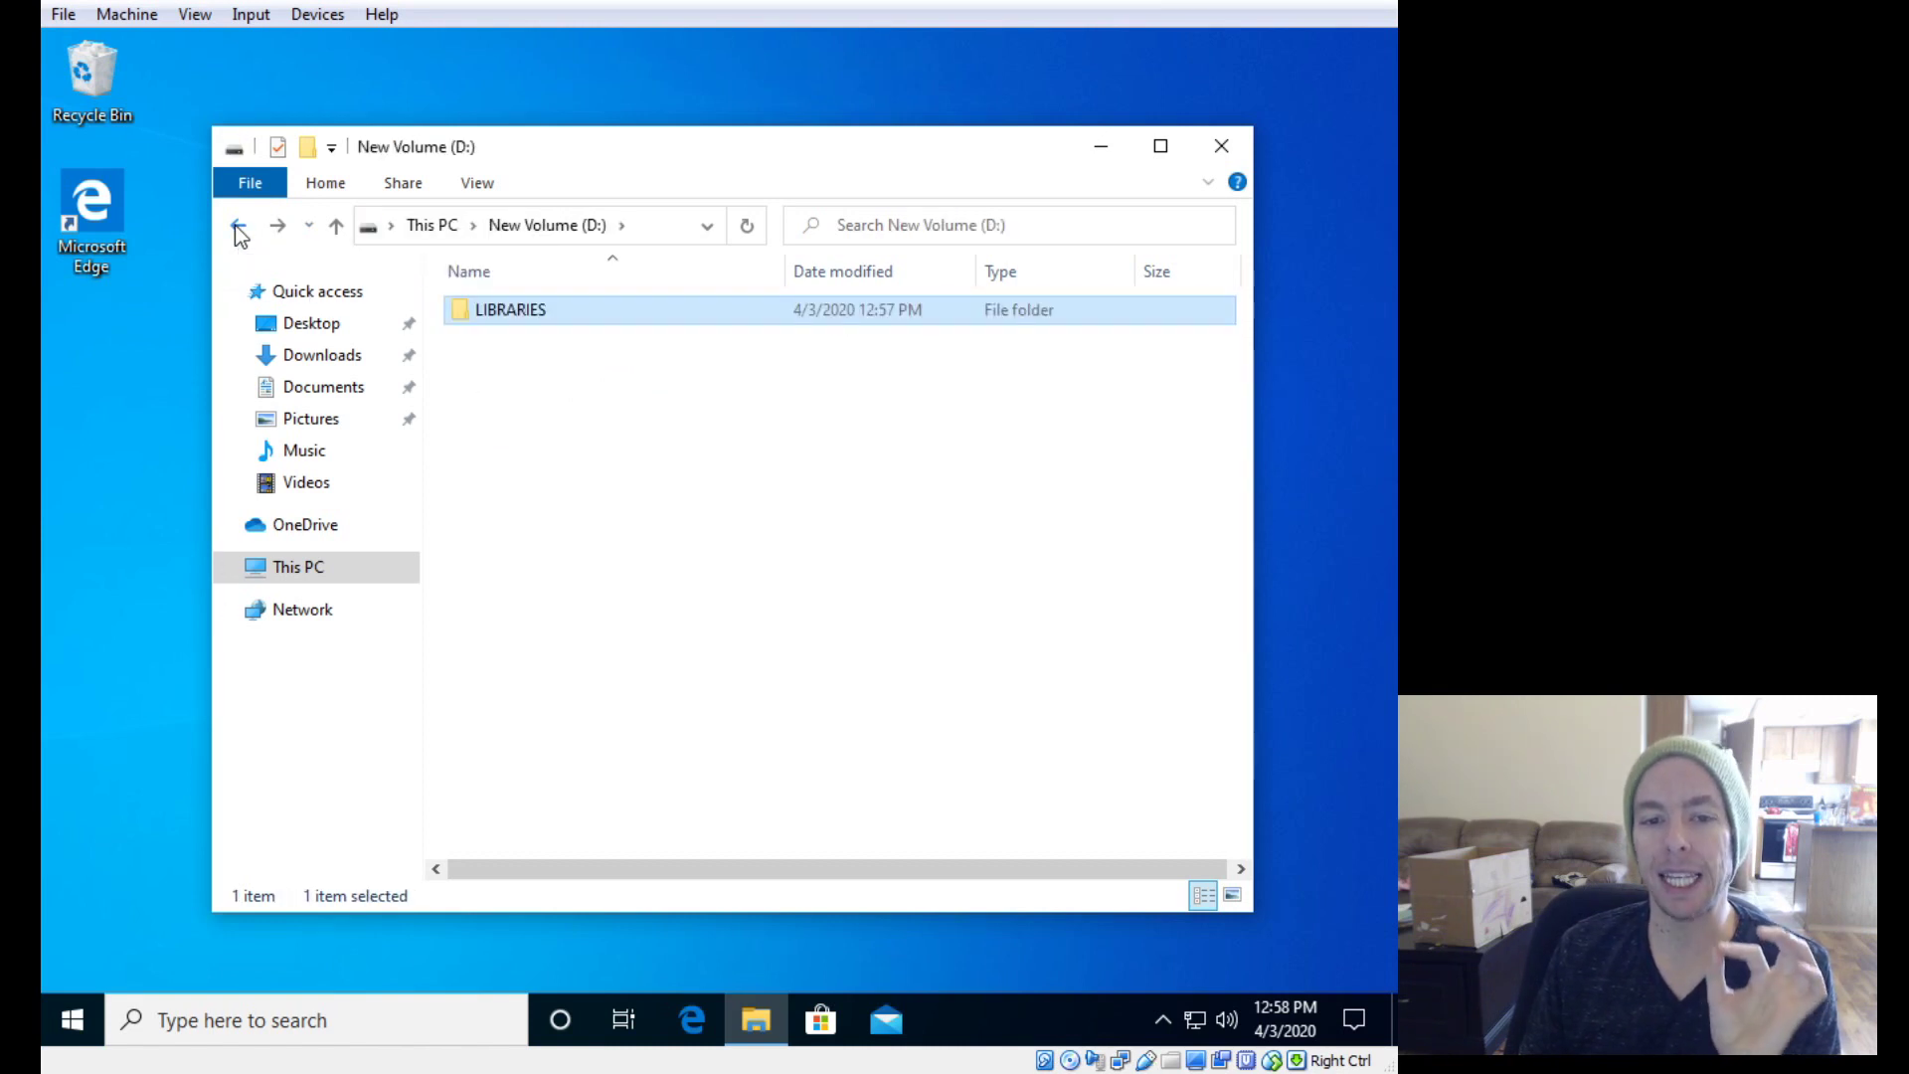
left_click(237, 226)
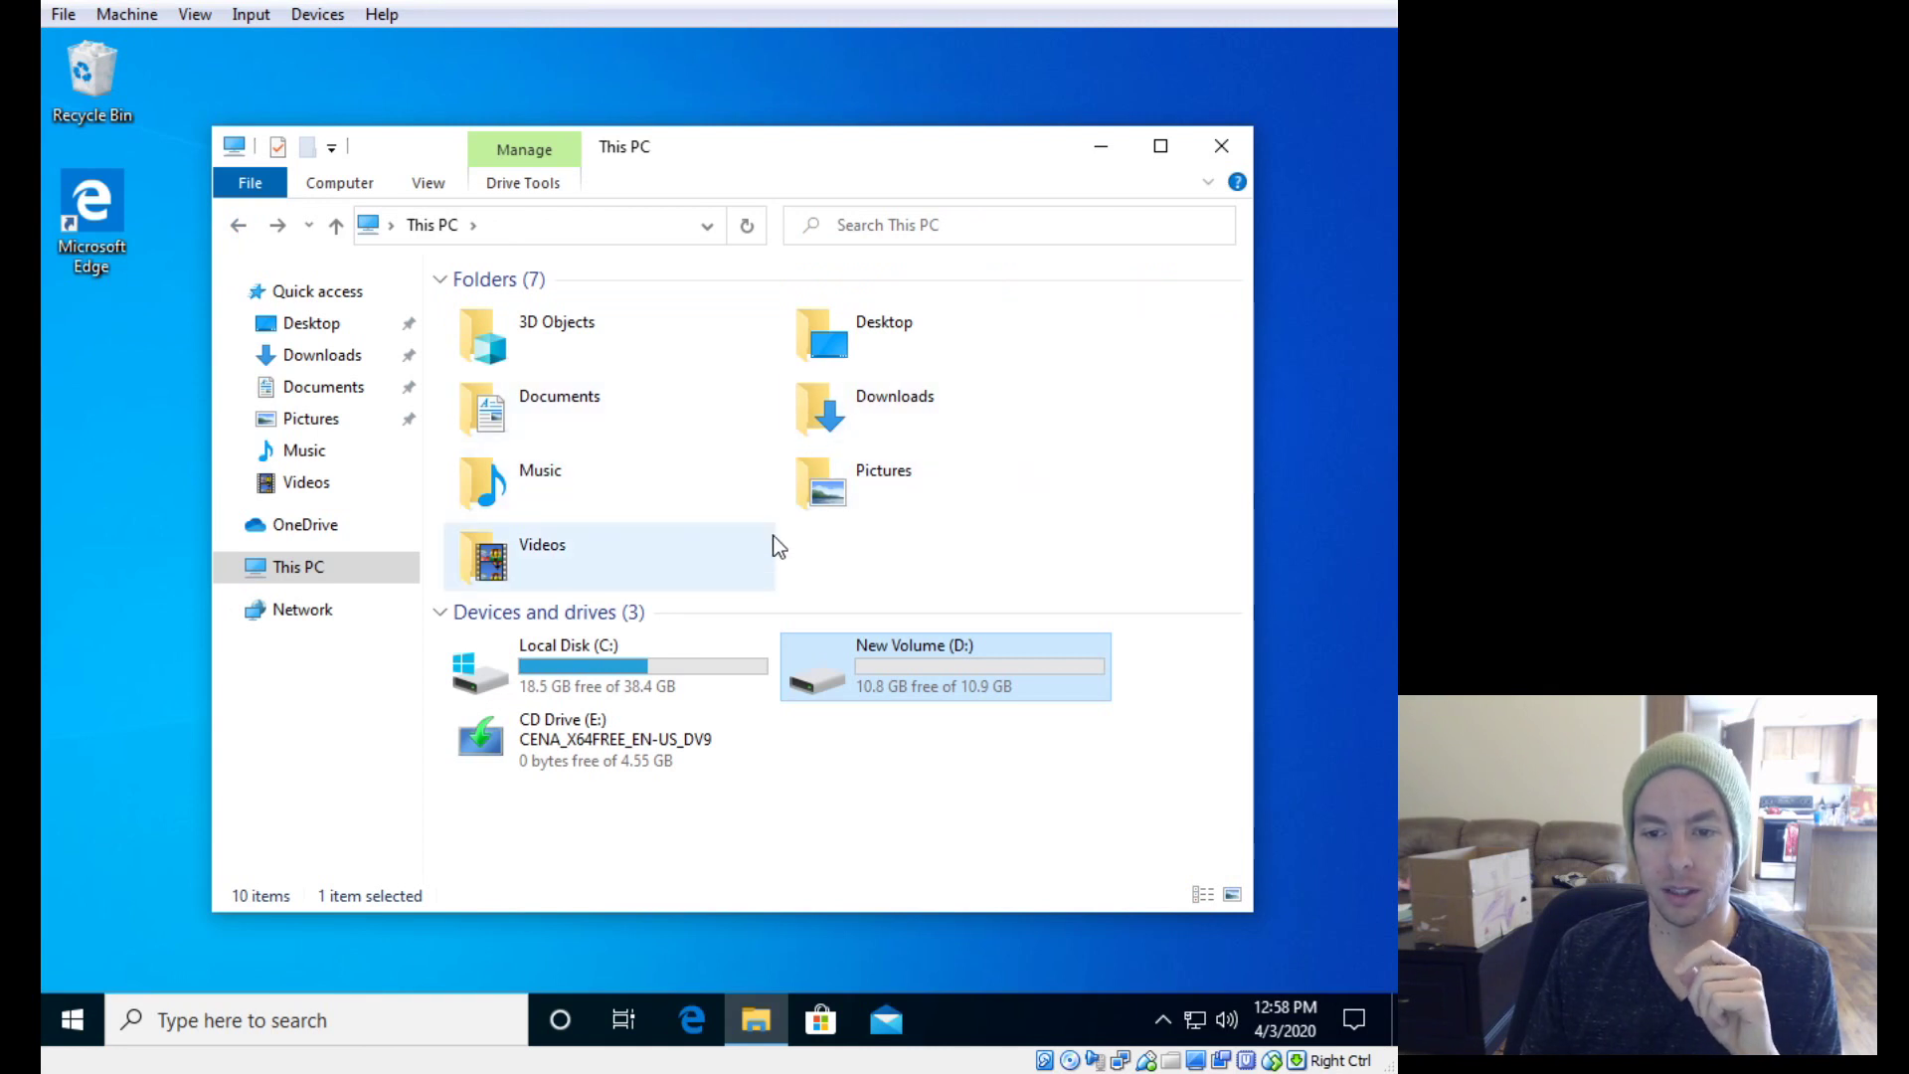
Step: Open the Music folder's Location properties and start choosing a new destination under This PC
right_click(539, 469)
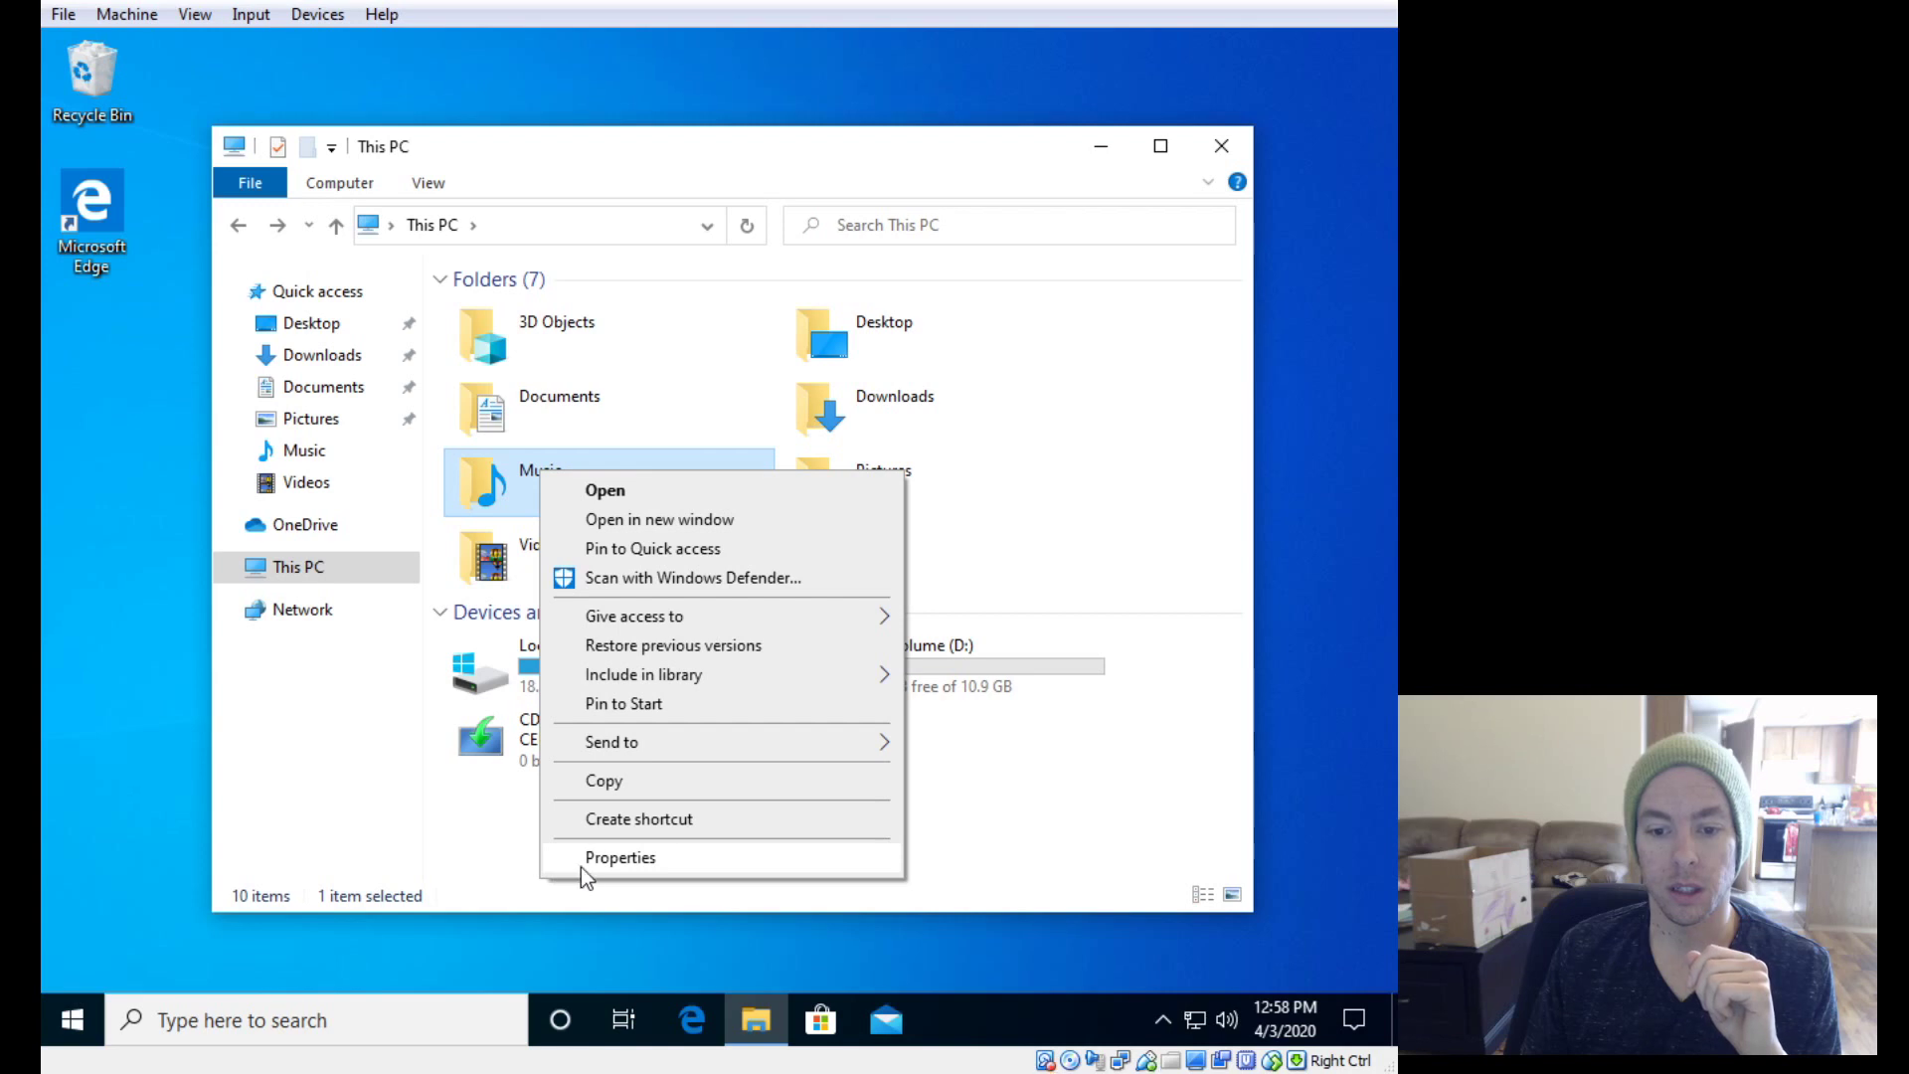
left_click(597, 860)
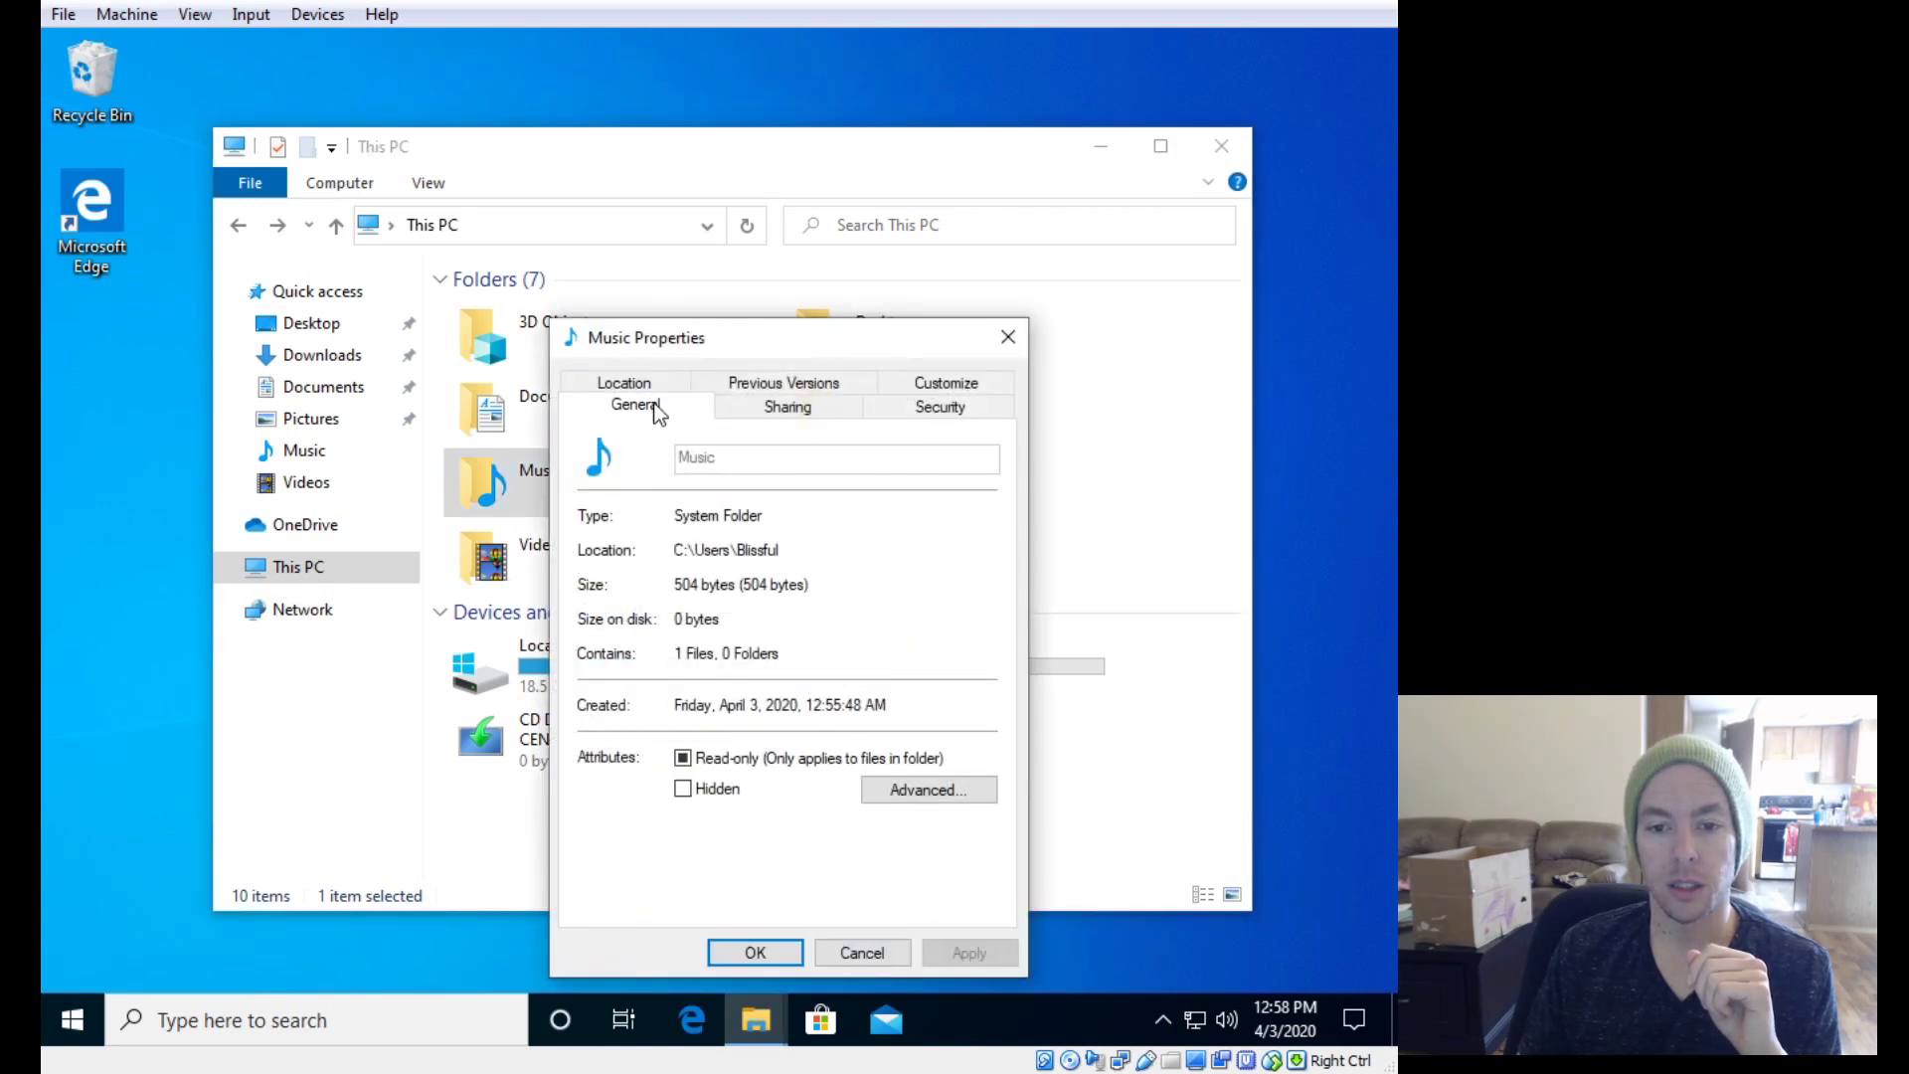
left_click(624, 384)
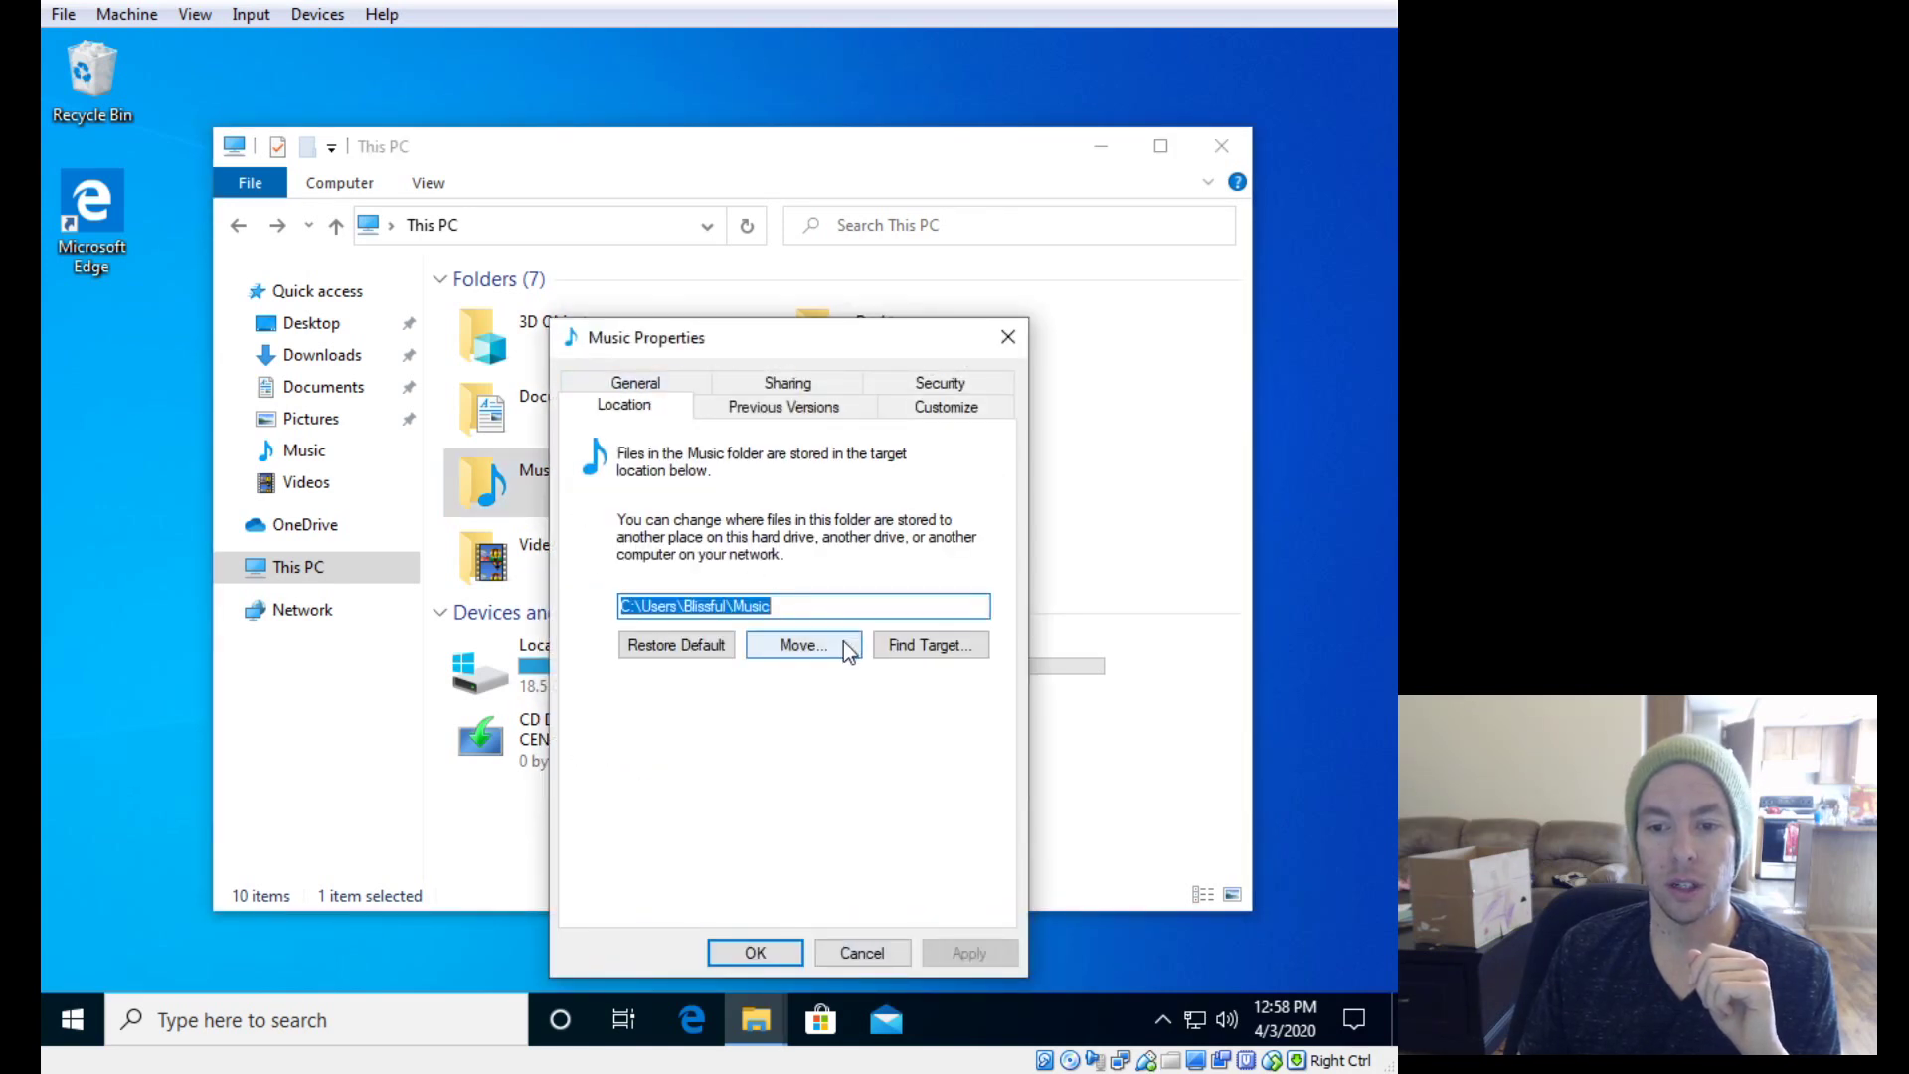
left_click(815, 644)
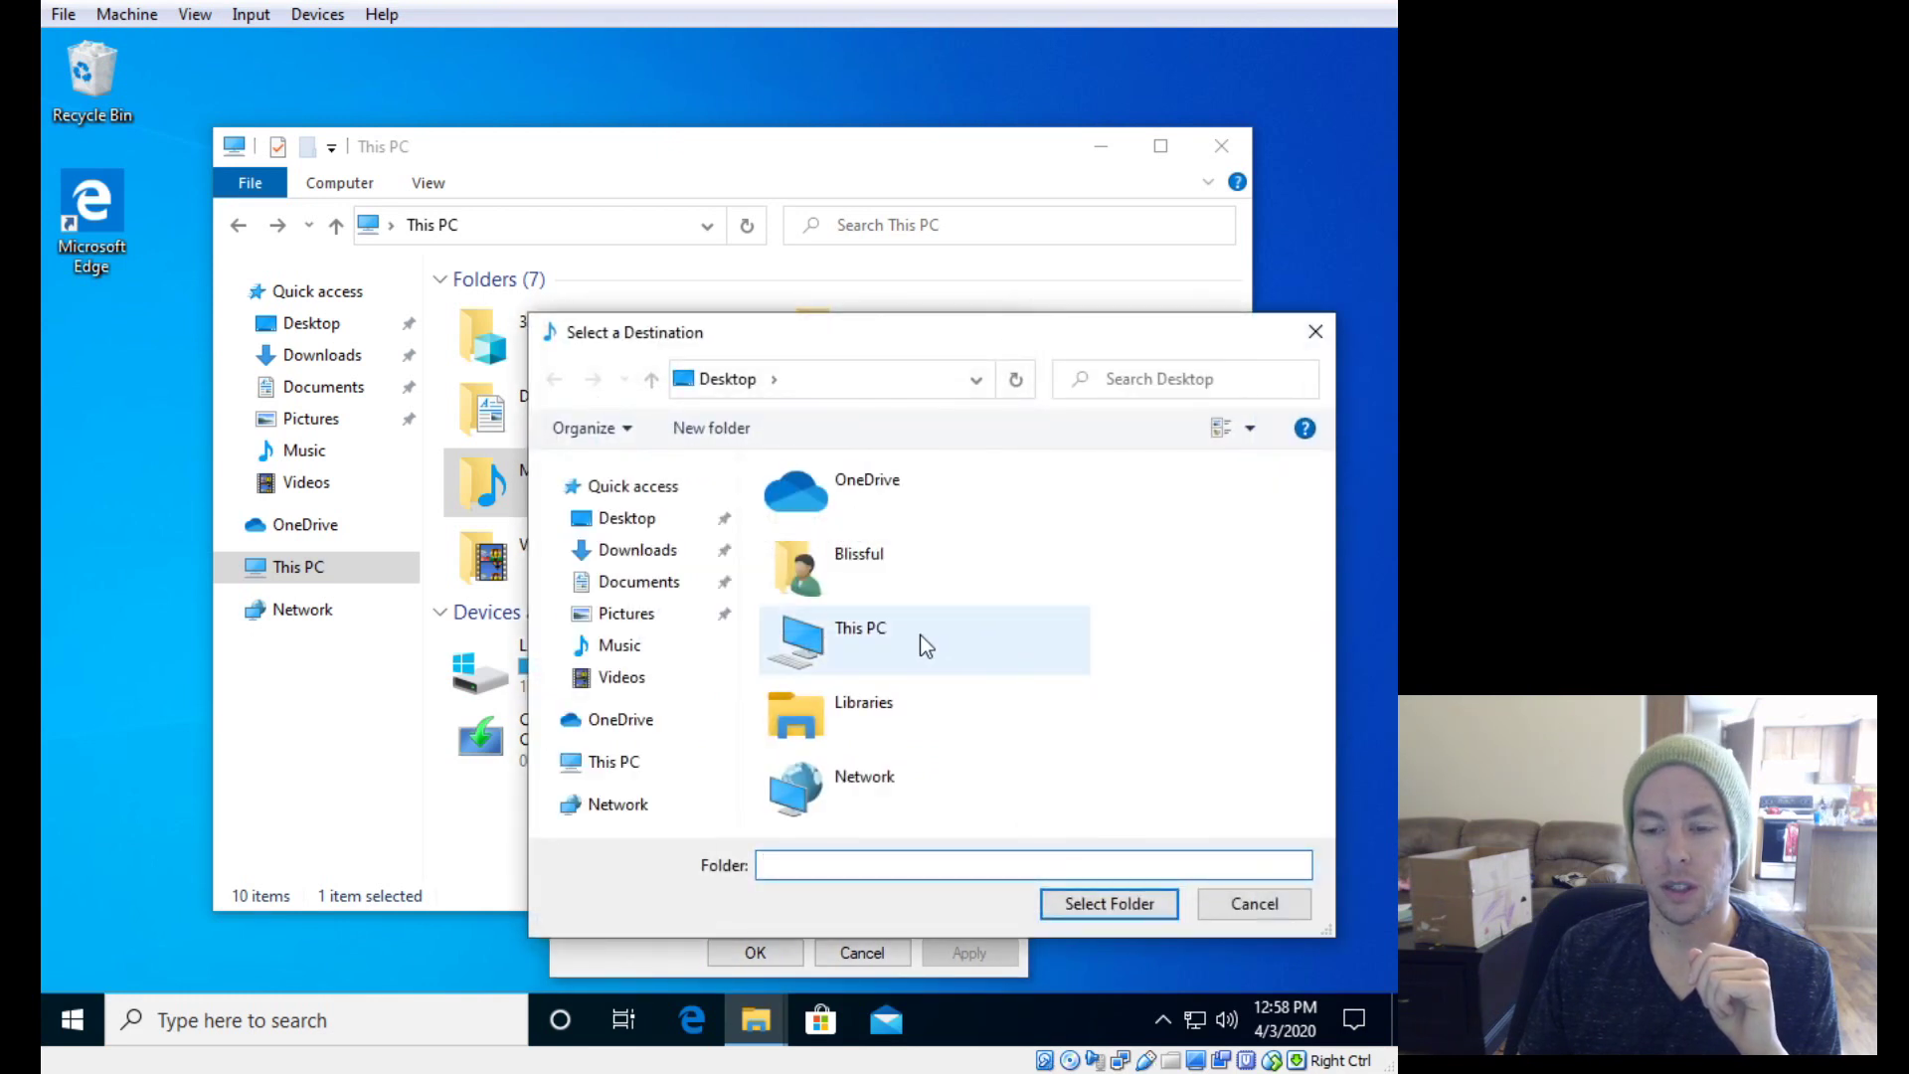
left_click(630, 763)
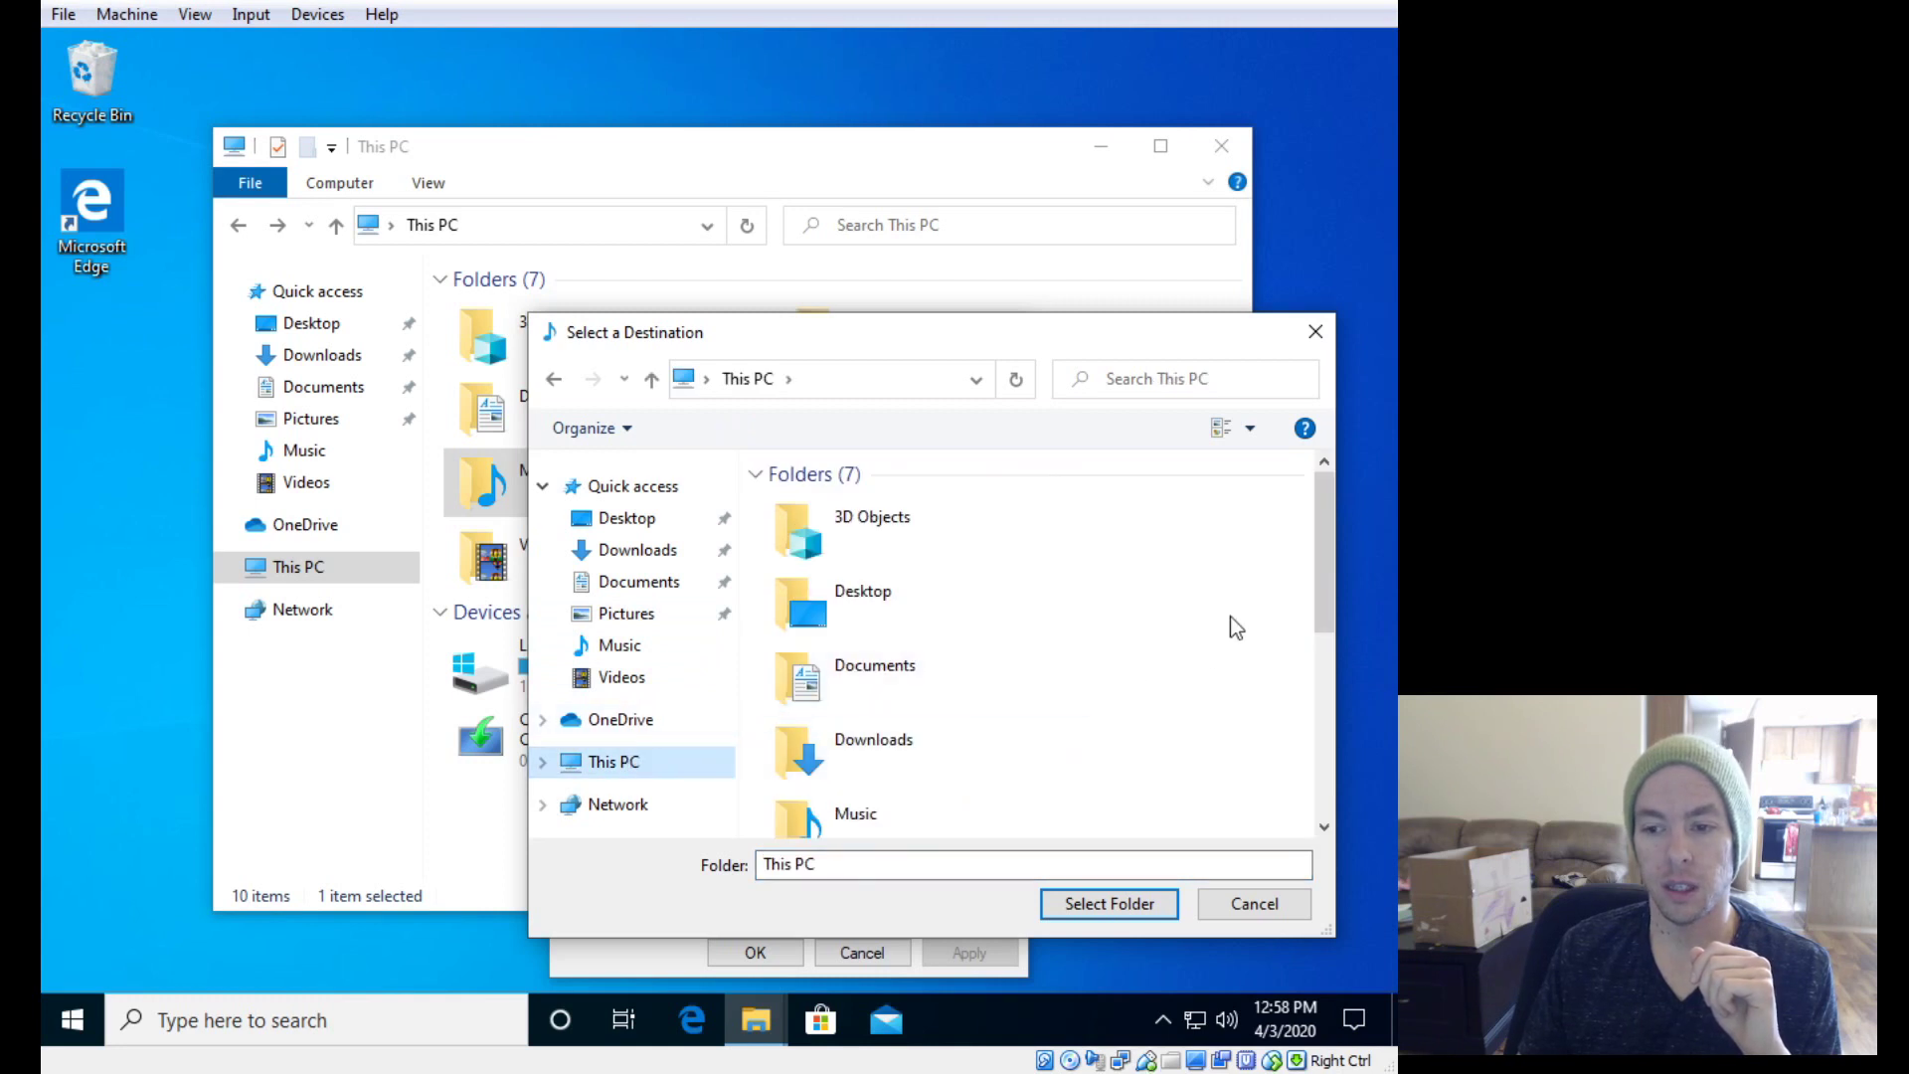
left_click_drag(1318, 576, 1327, 618)
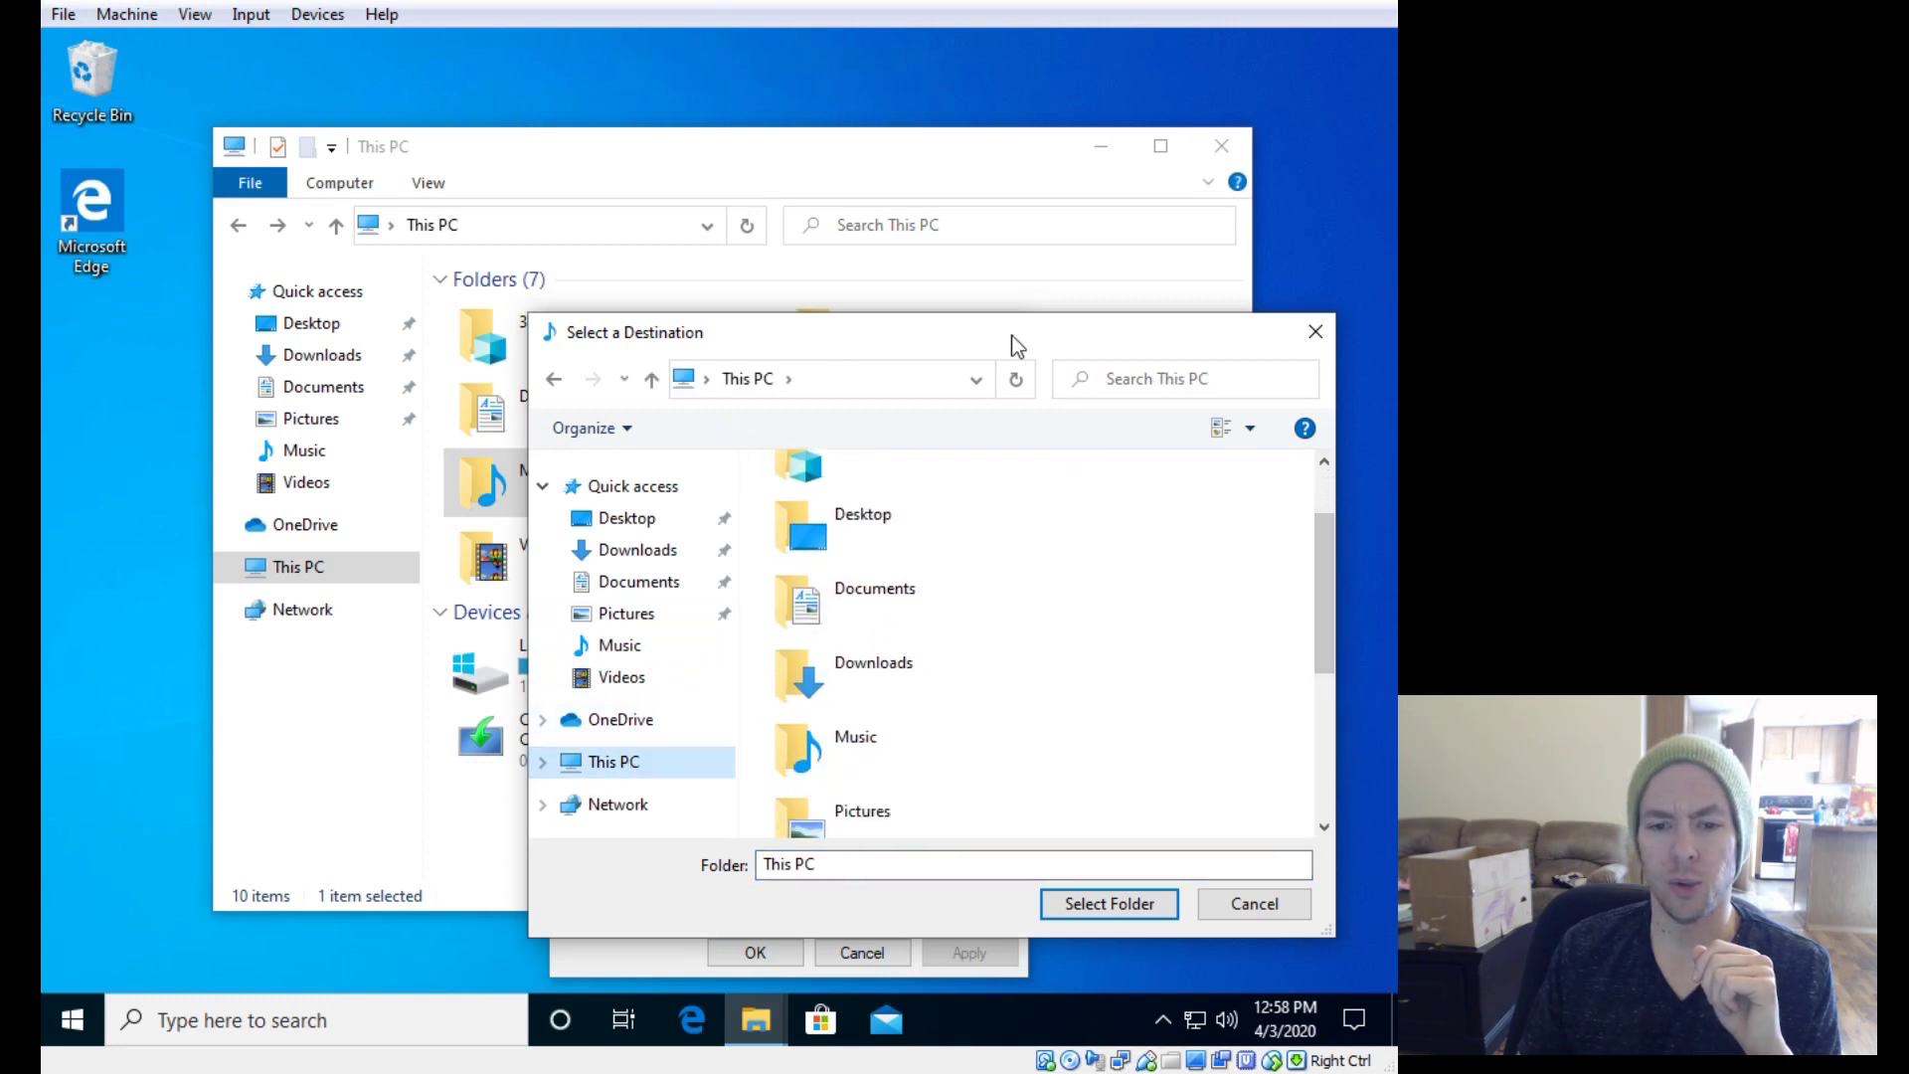
left_click_drag(1016, 344, 801, 370)
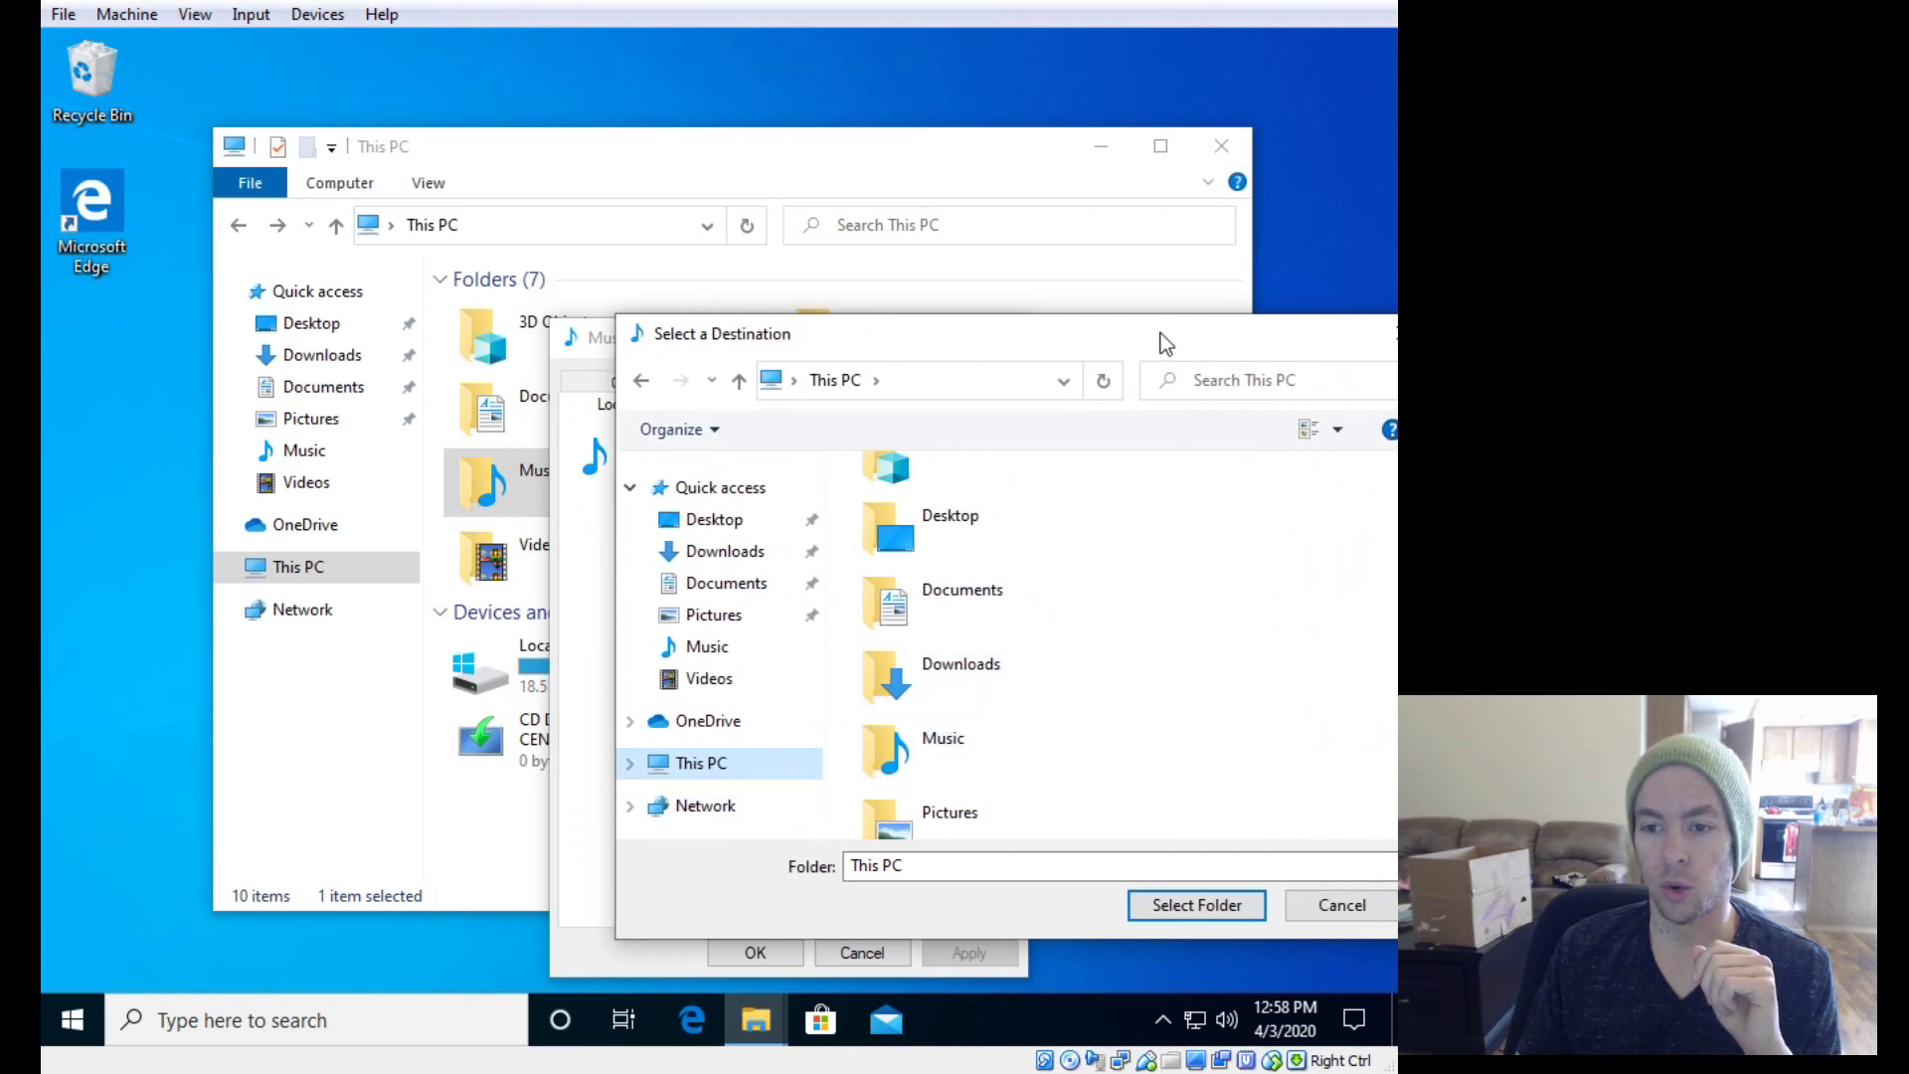
left_click_drag(1159, 335, 917, 334)
left_click_drag(1168, 565, 1170, 733)
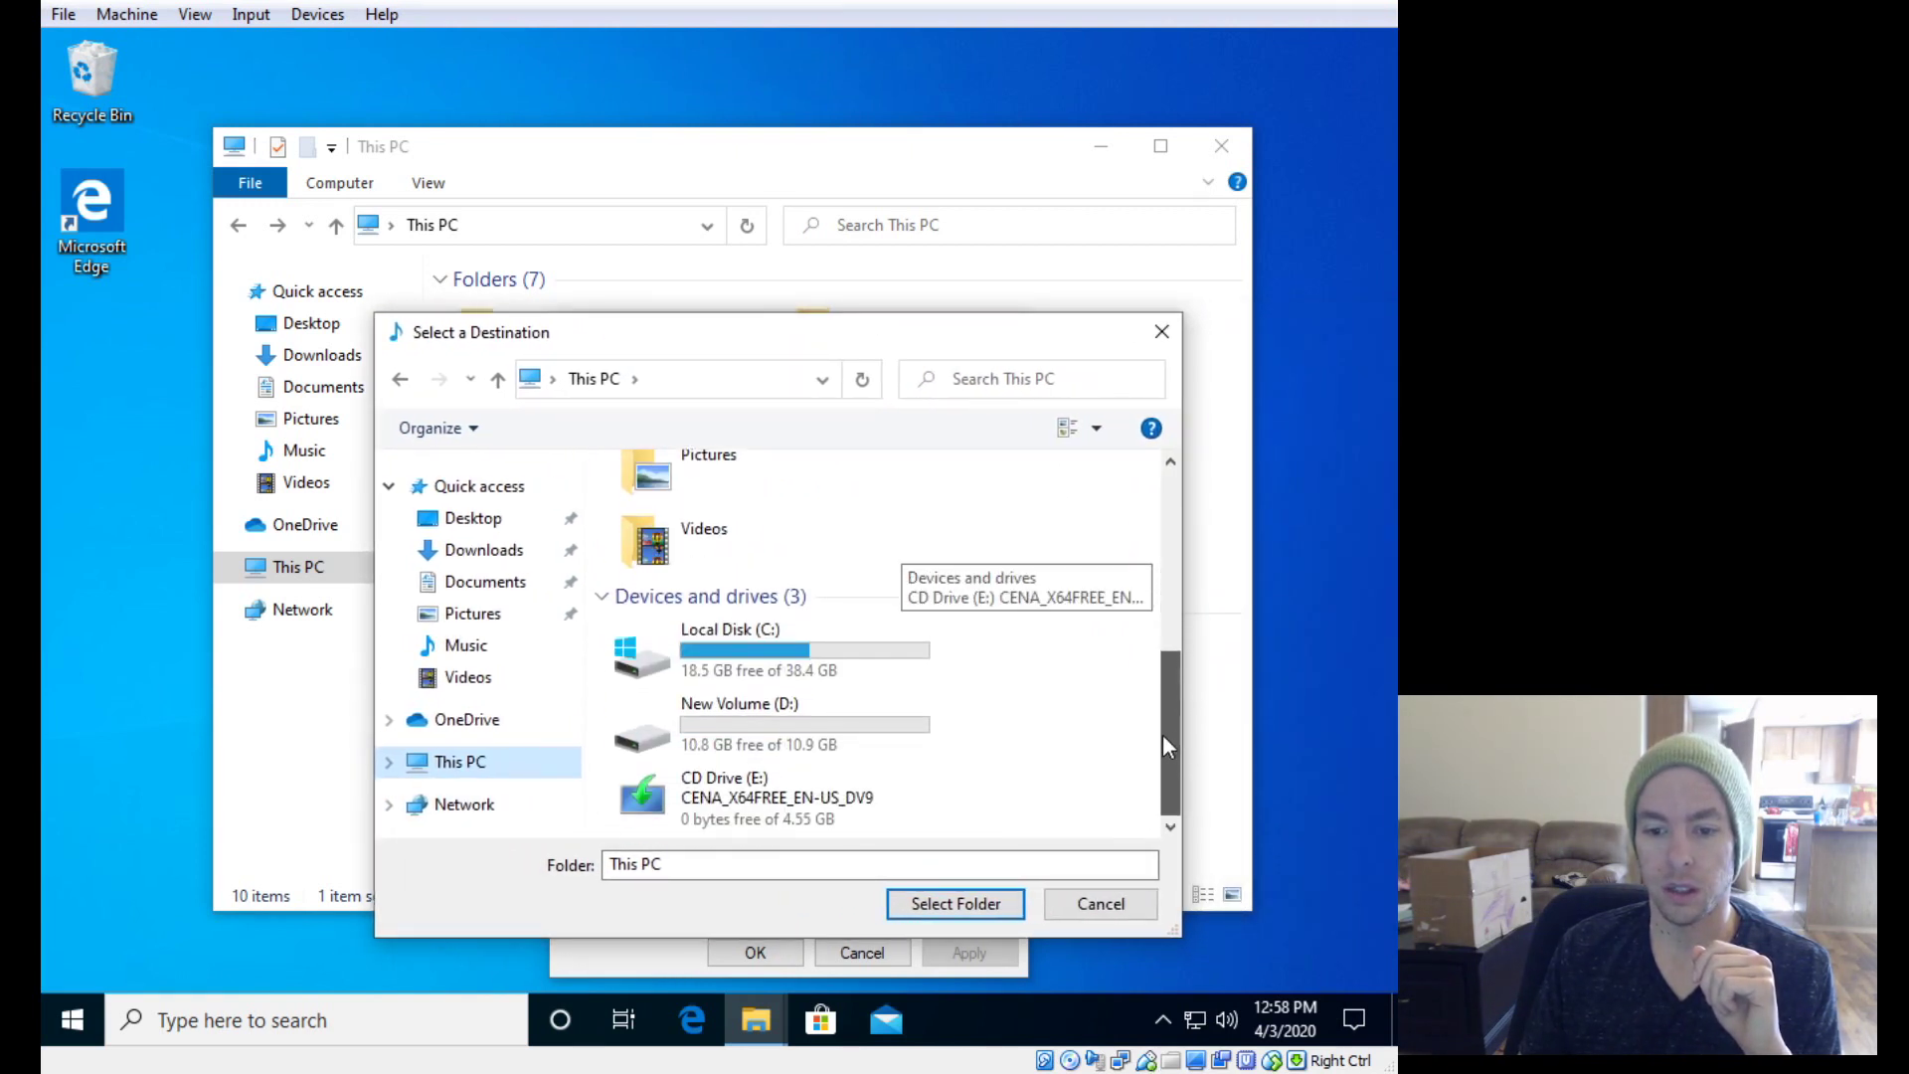
Step: Create a new 'Music' folder inside D:\LIBRARIES in the destination picker
double_click(746, 726)
double_click(673, 509)
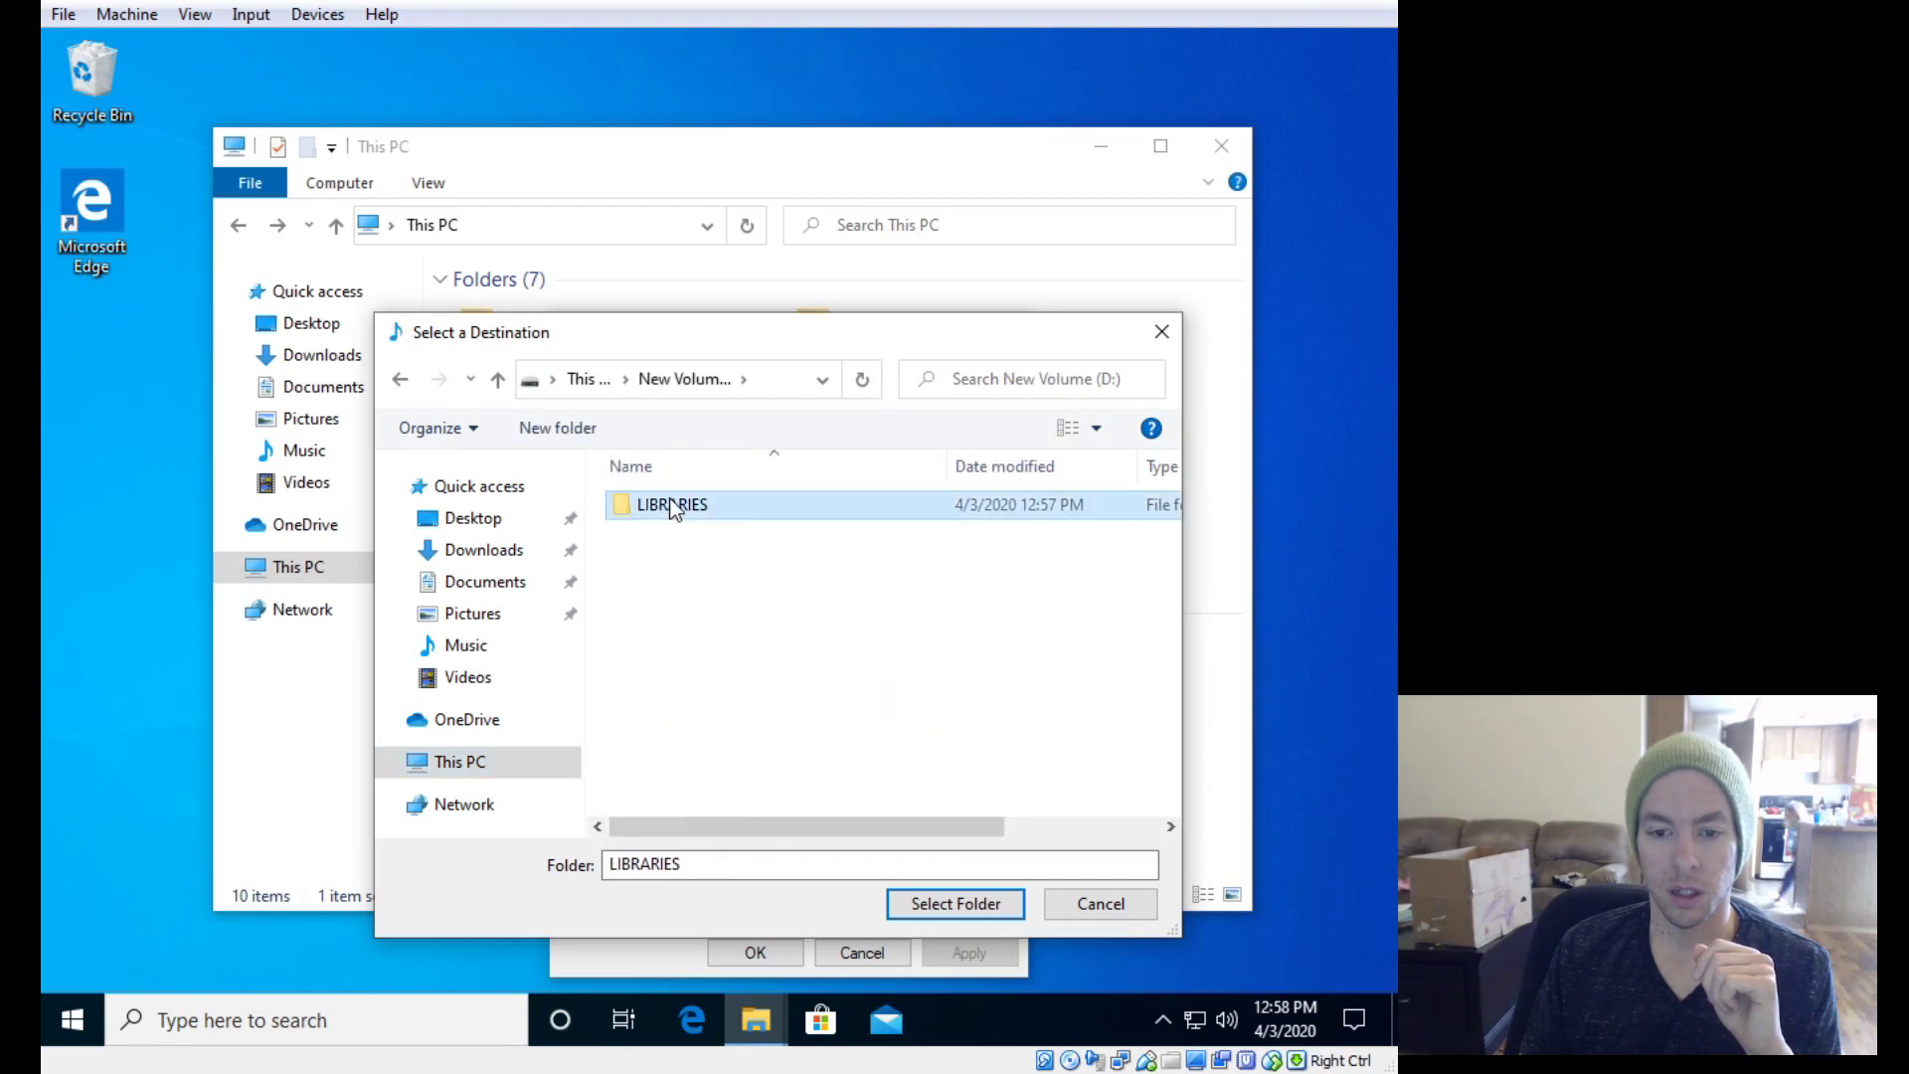
left_click(597, 428)
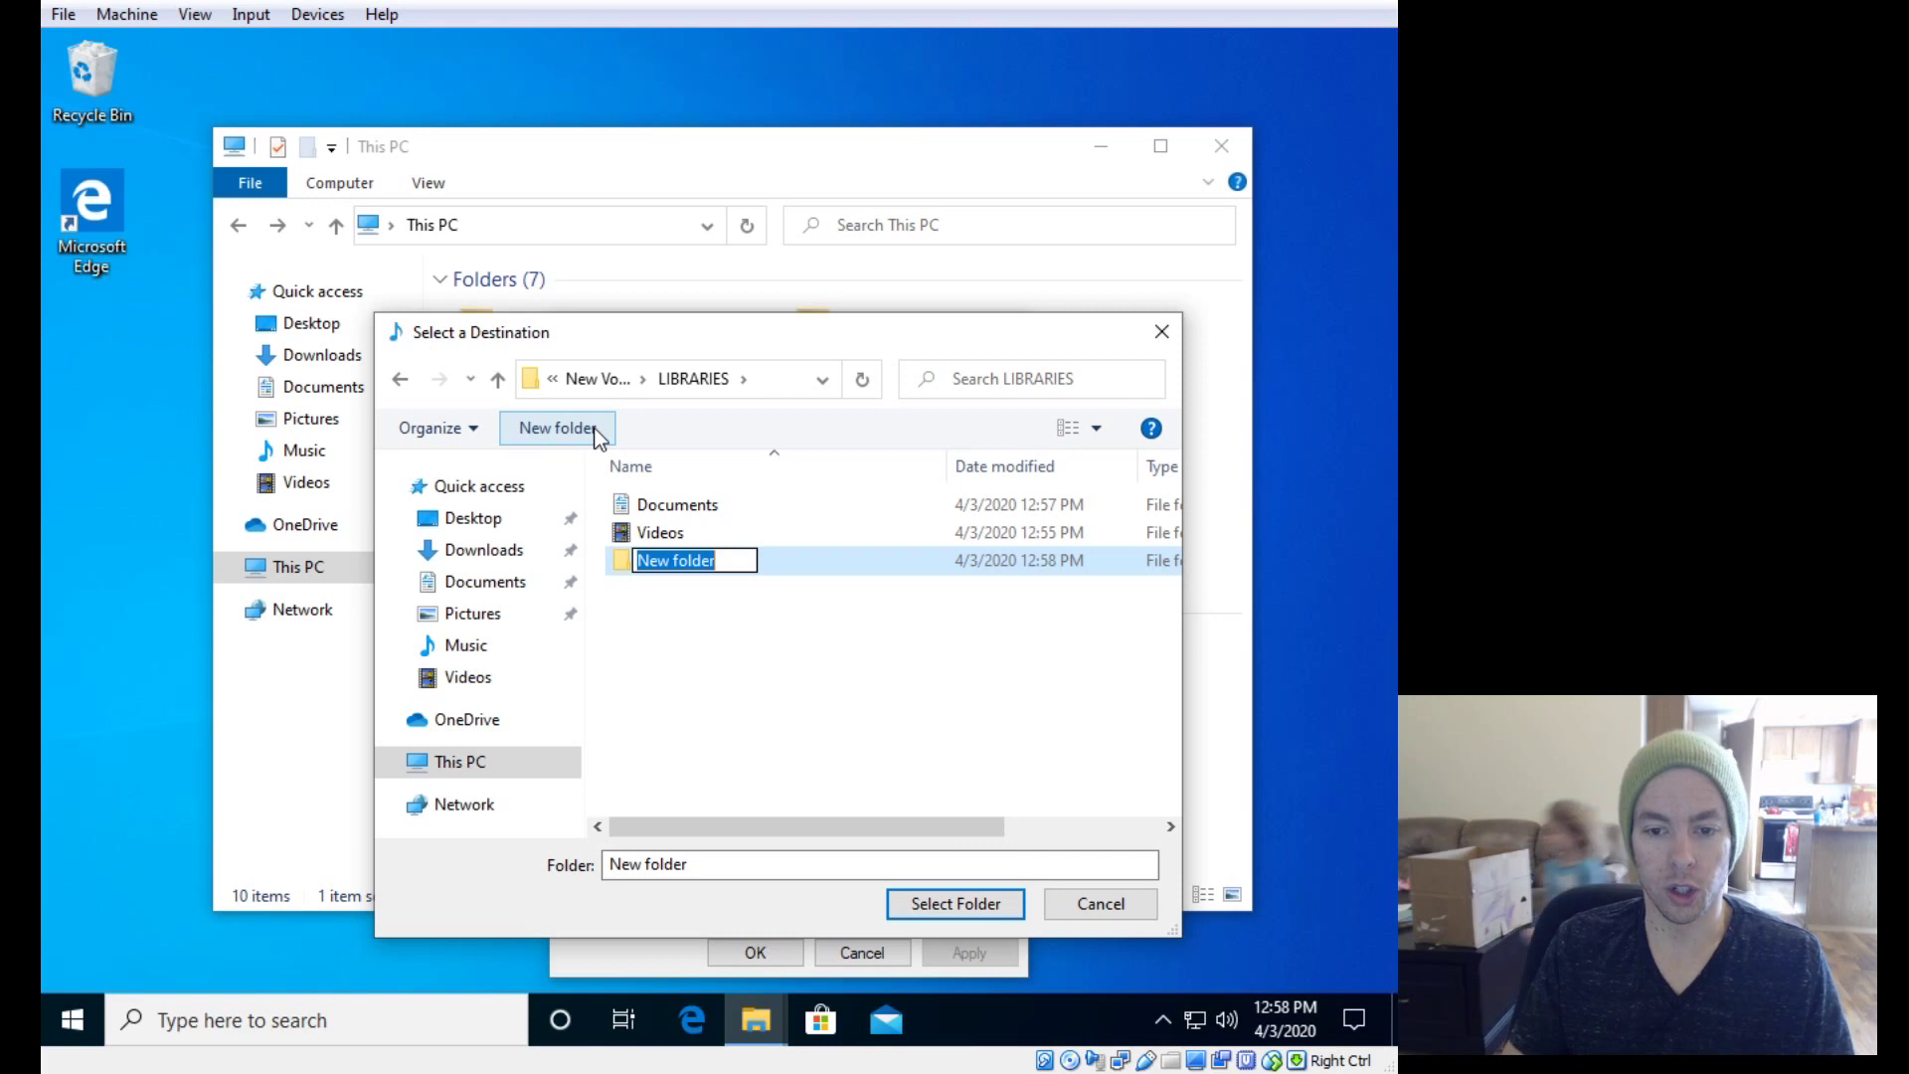
type("Music")
key("Return")
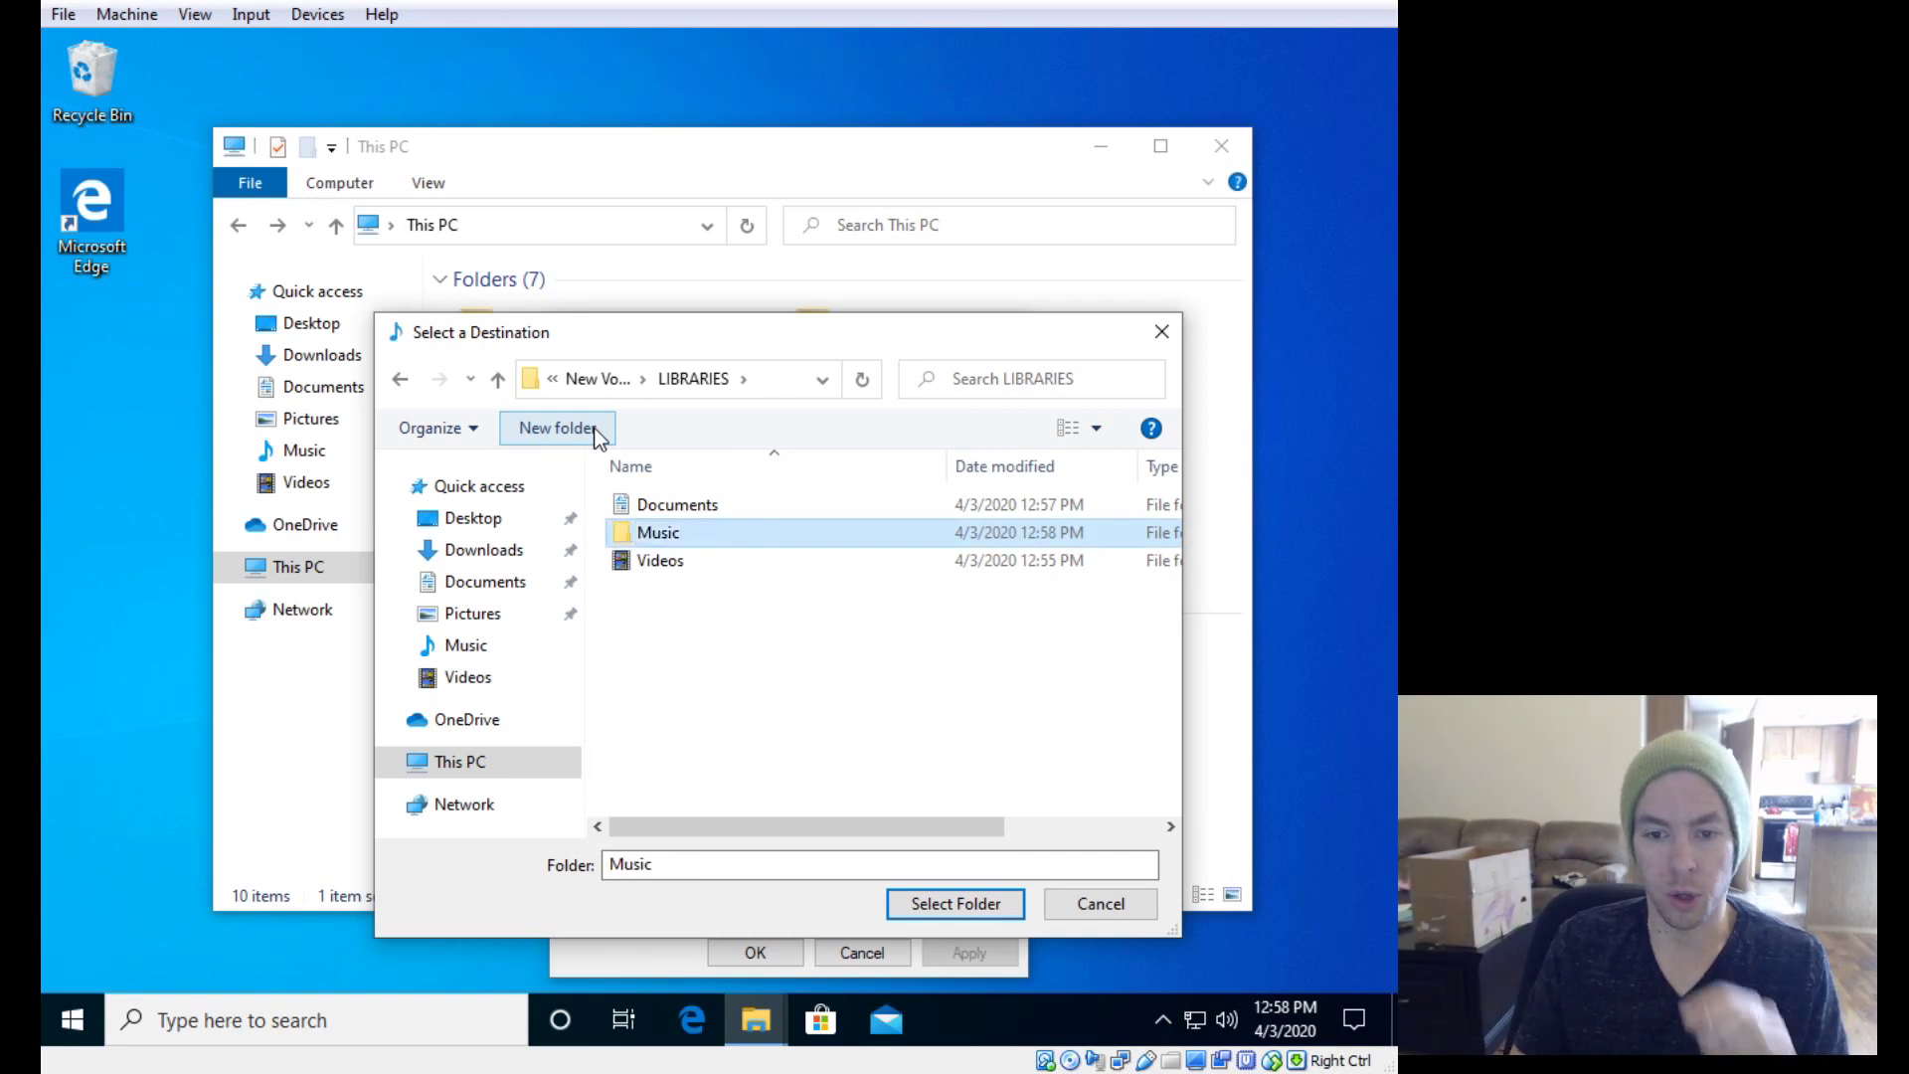
Step: Set D:\LIBRARIES\Music as the Music location, apply it and move the existing files
left_click(911, 904)
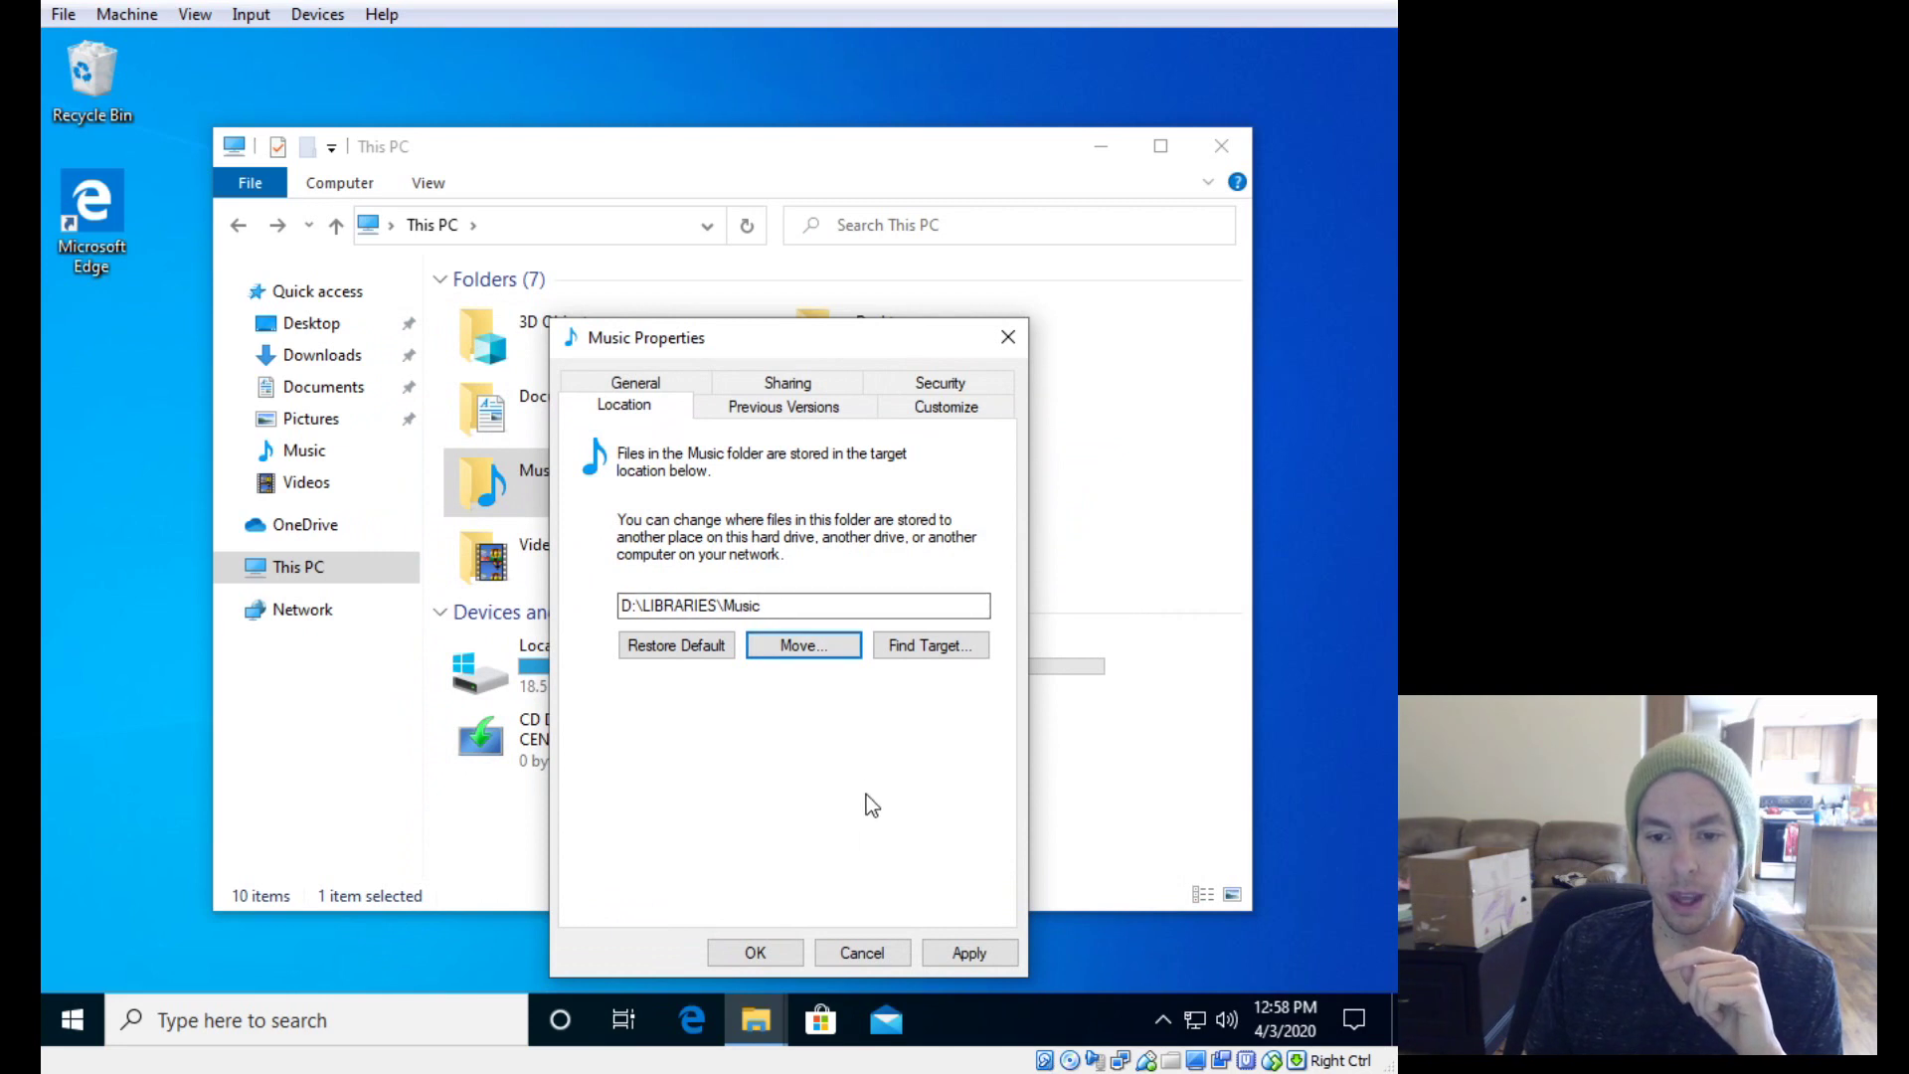
left_click(964, 955)
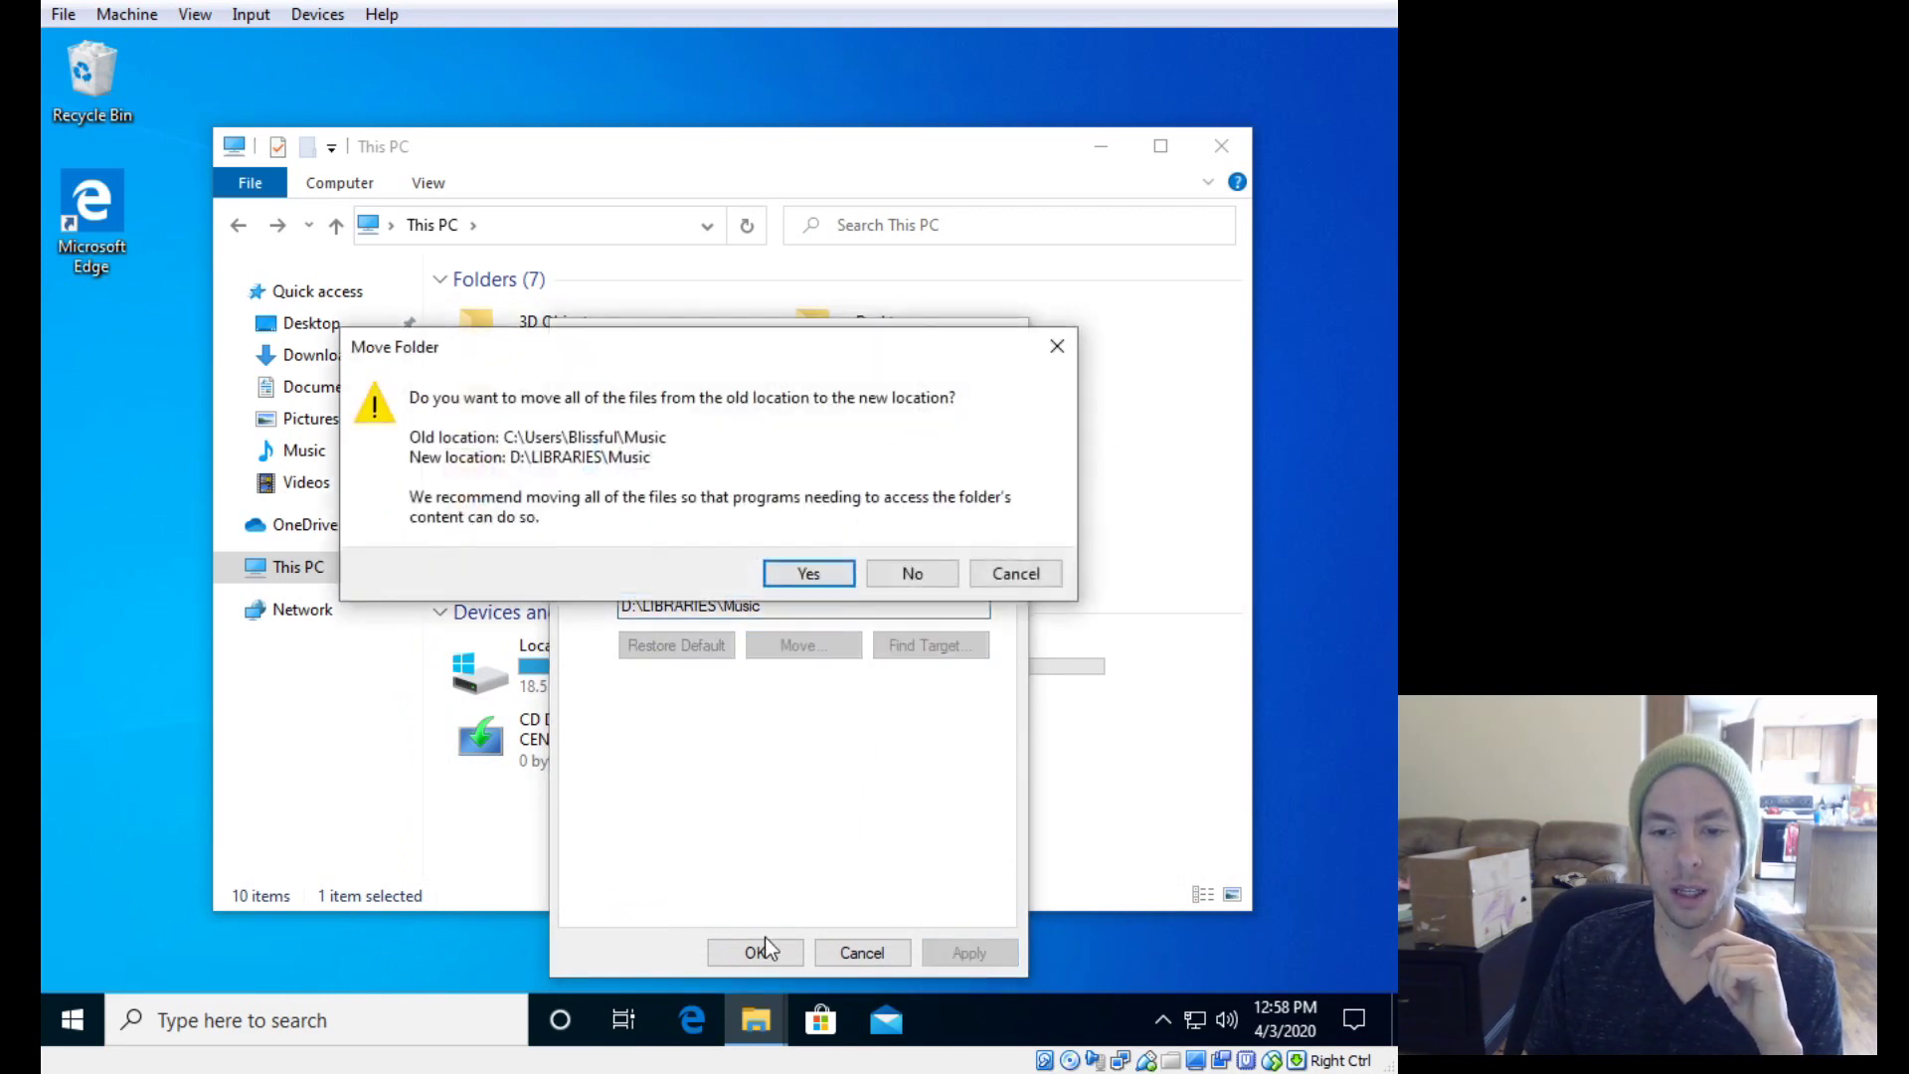
left_click(808, 574)
left_click(755, 950)
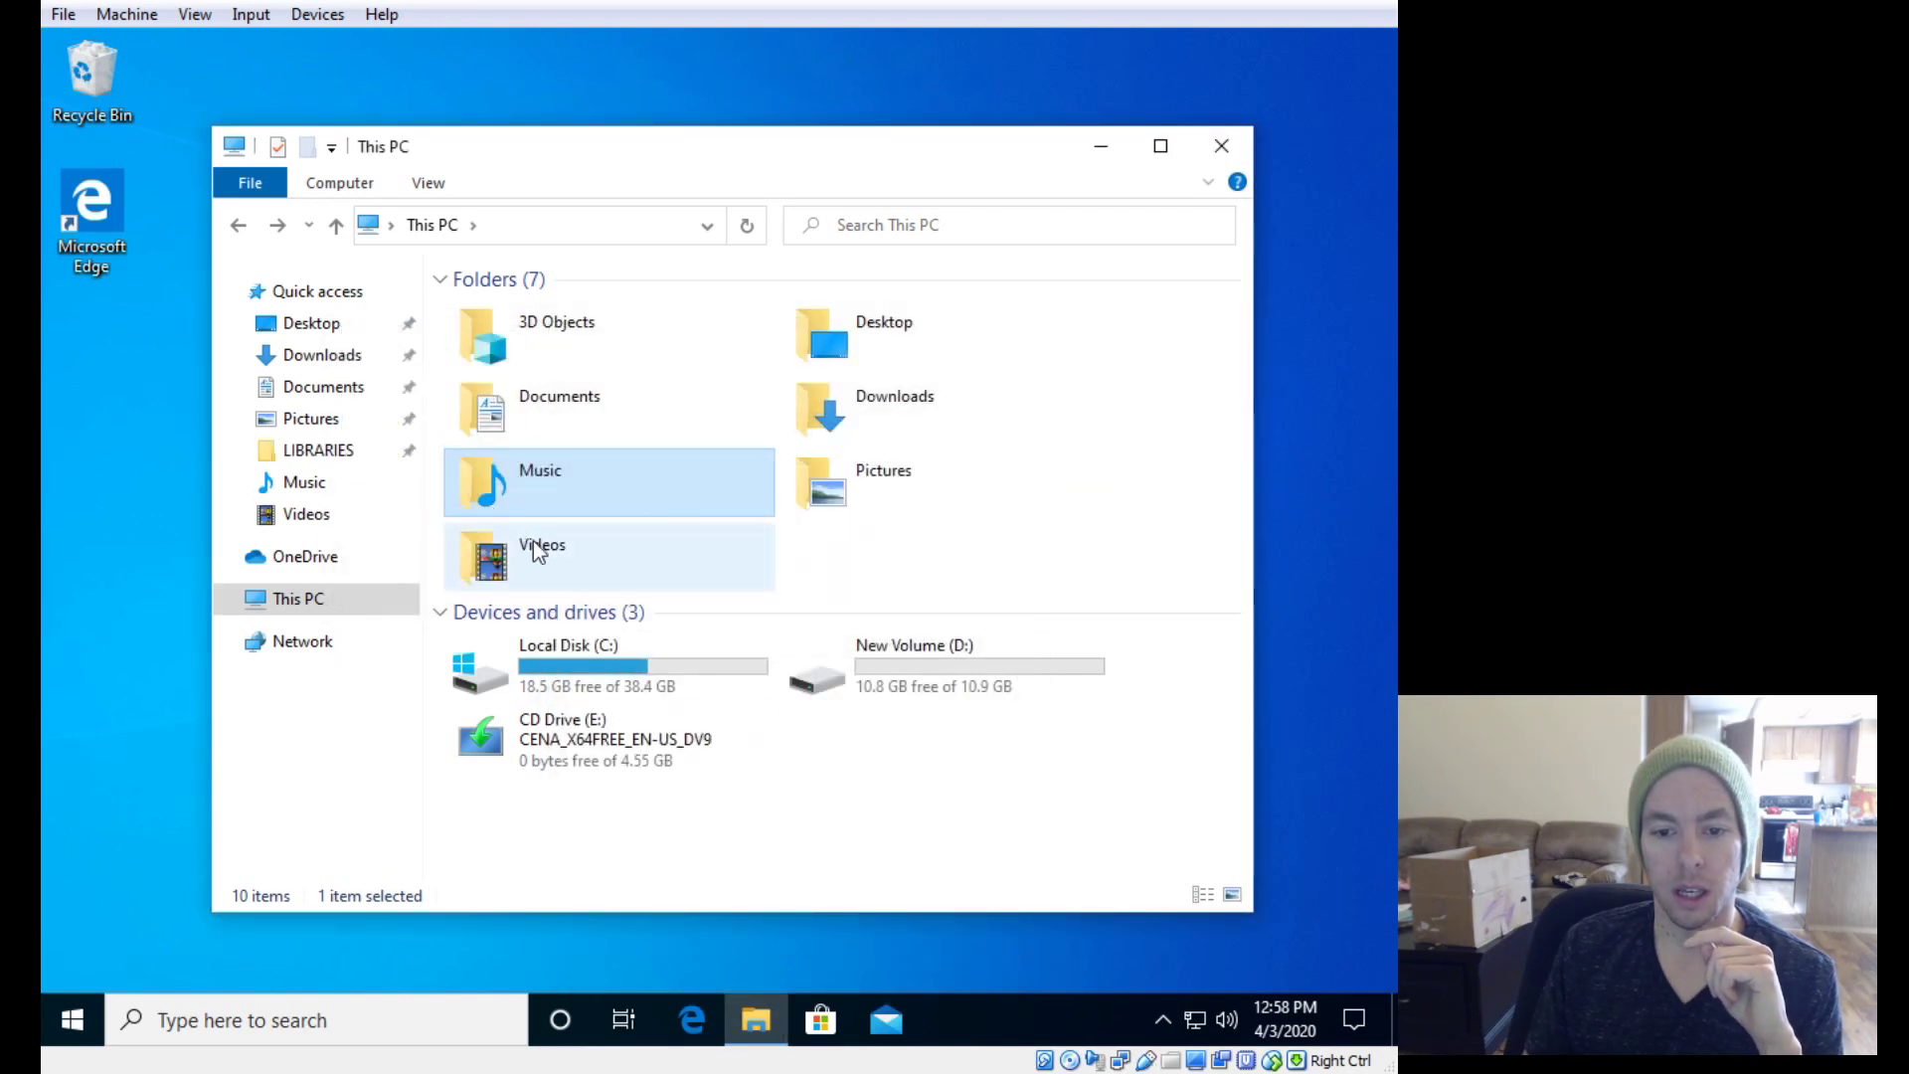
double_click(823, 677)
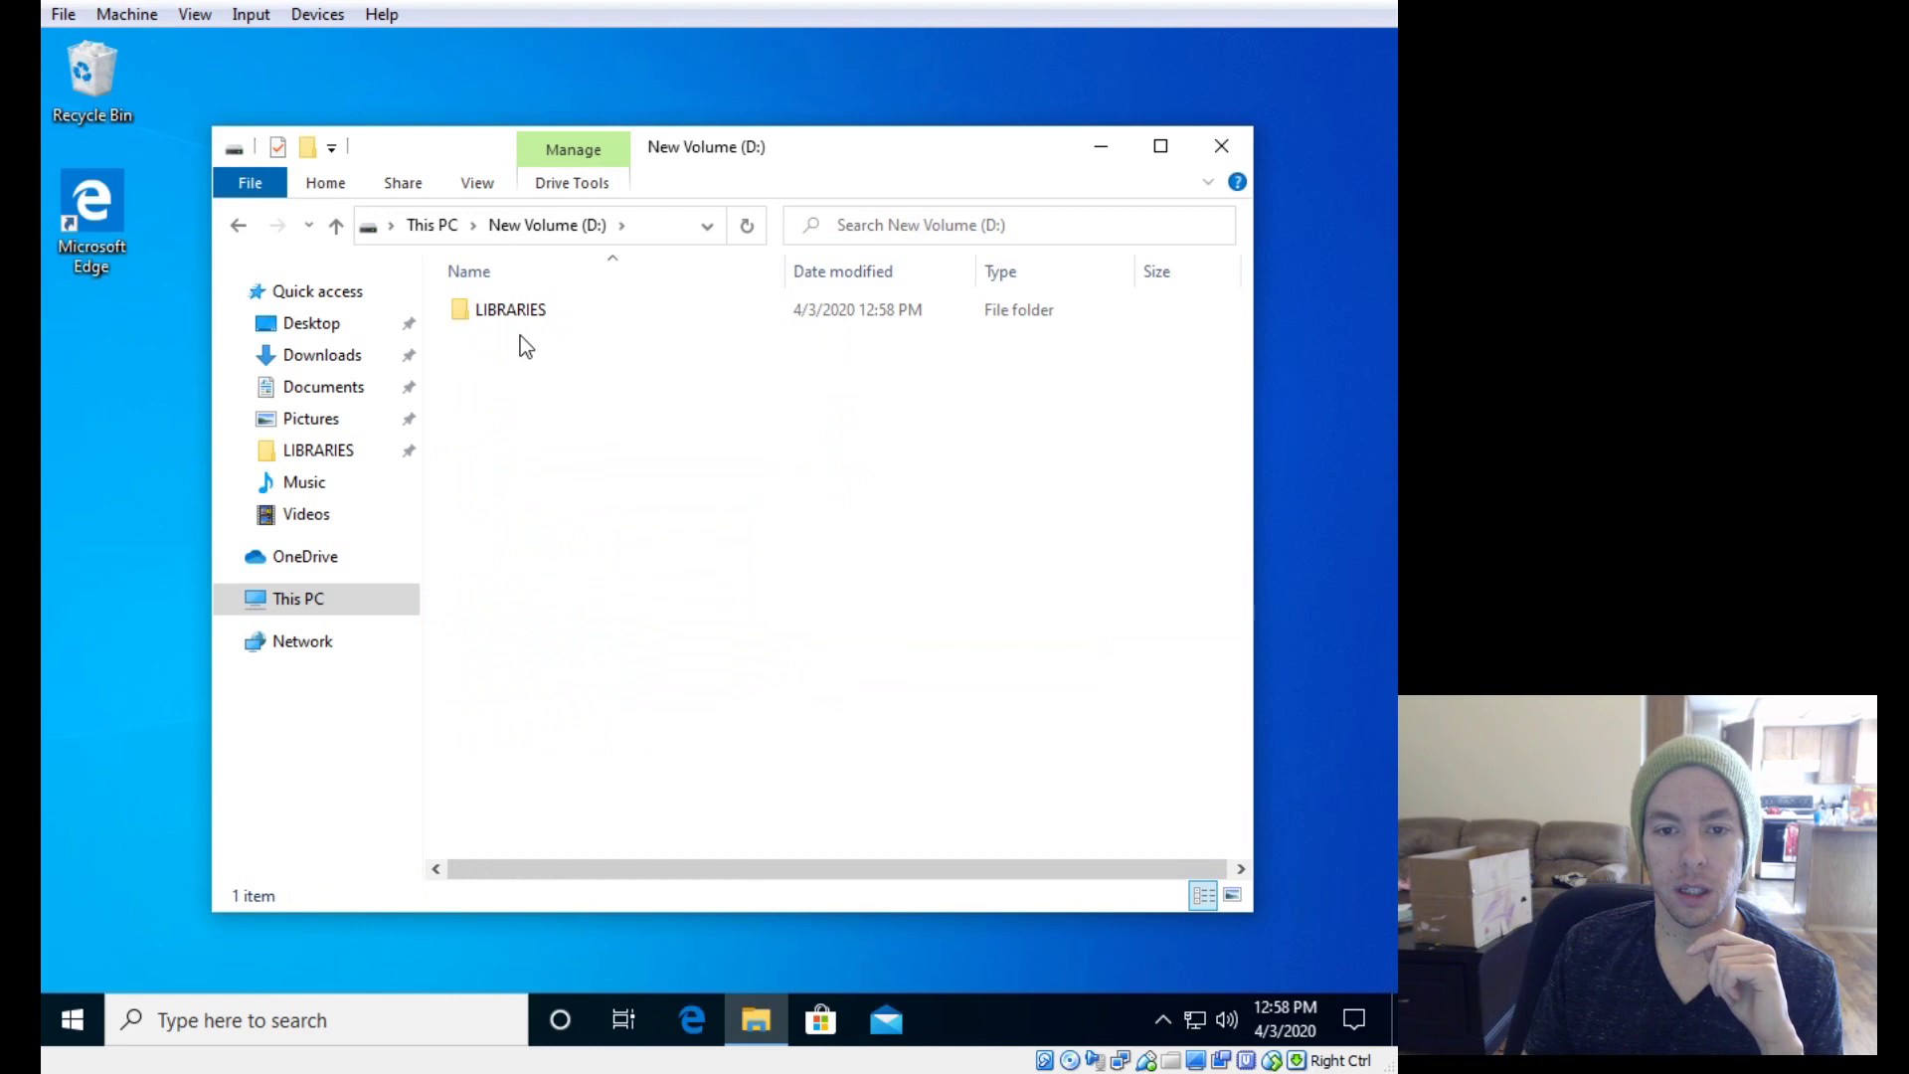
double_click(524, 321)
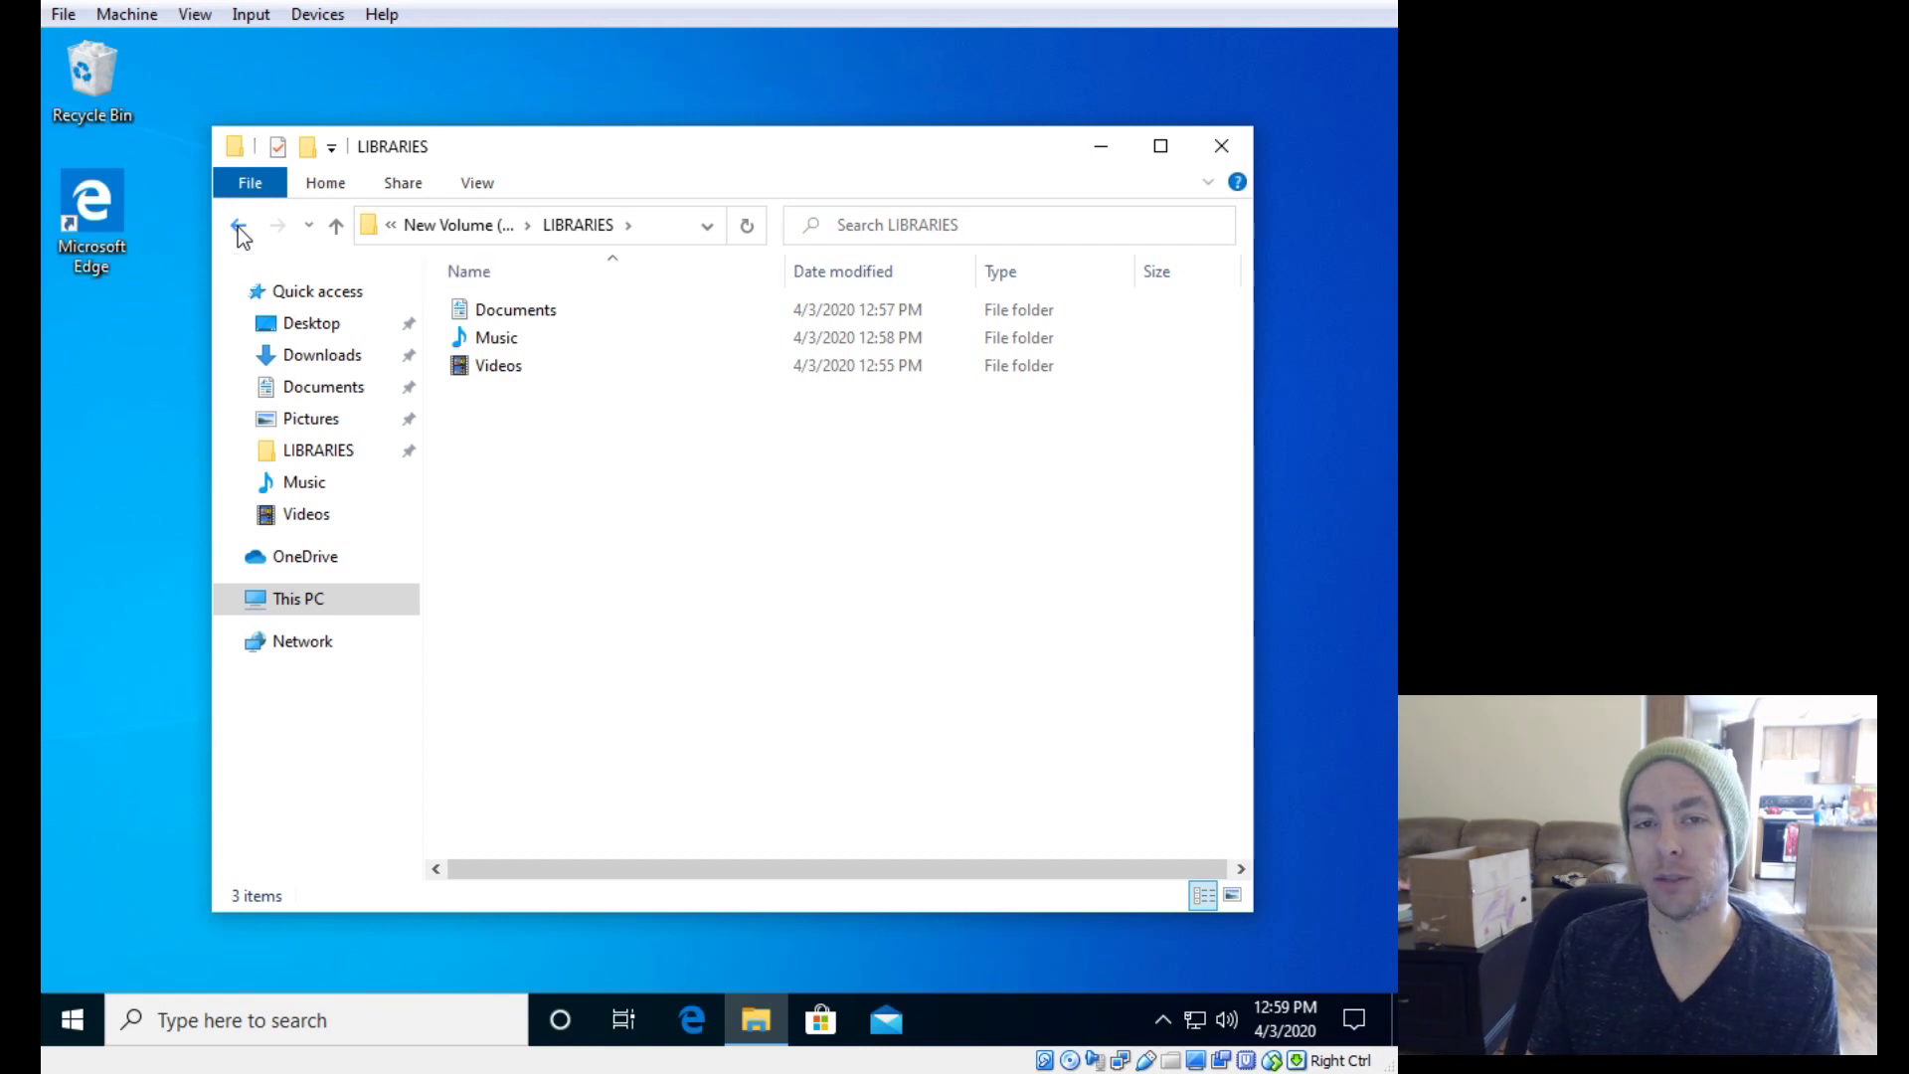
left_click(239, 225)
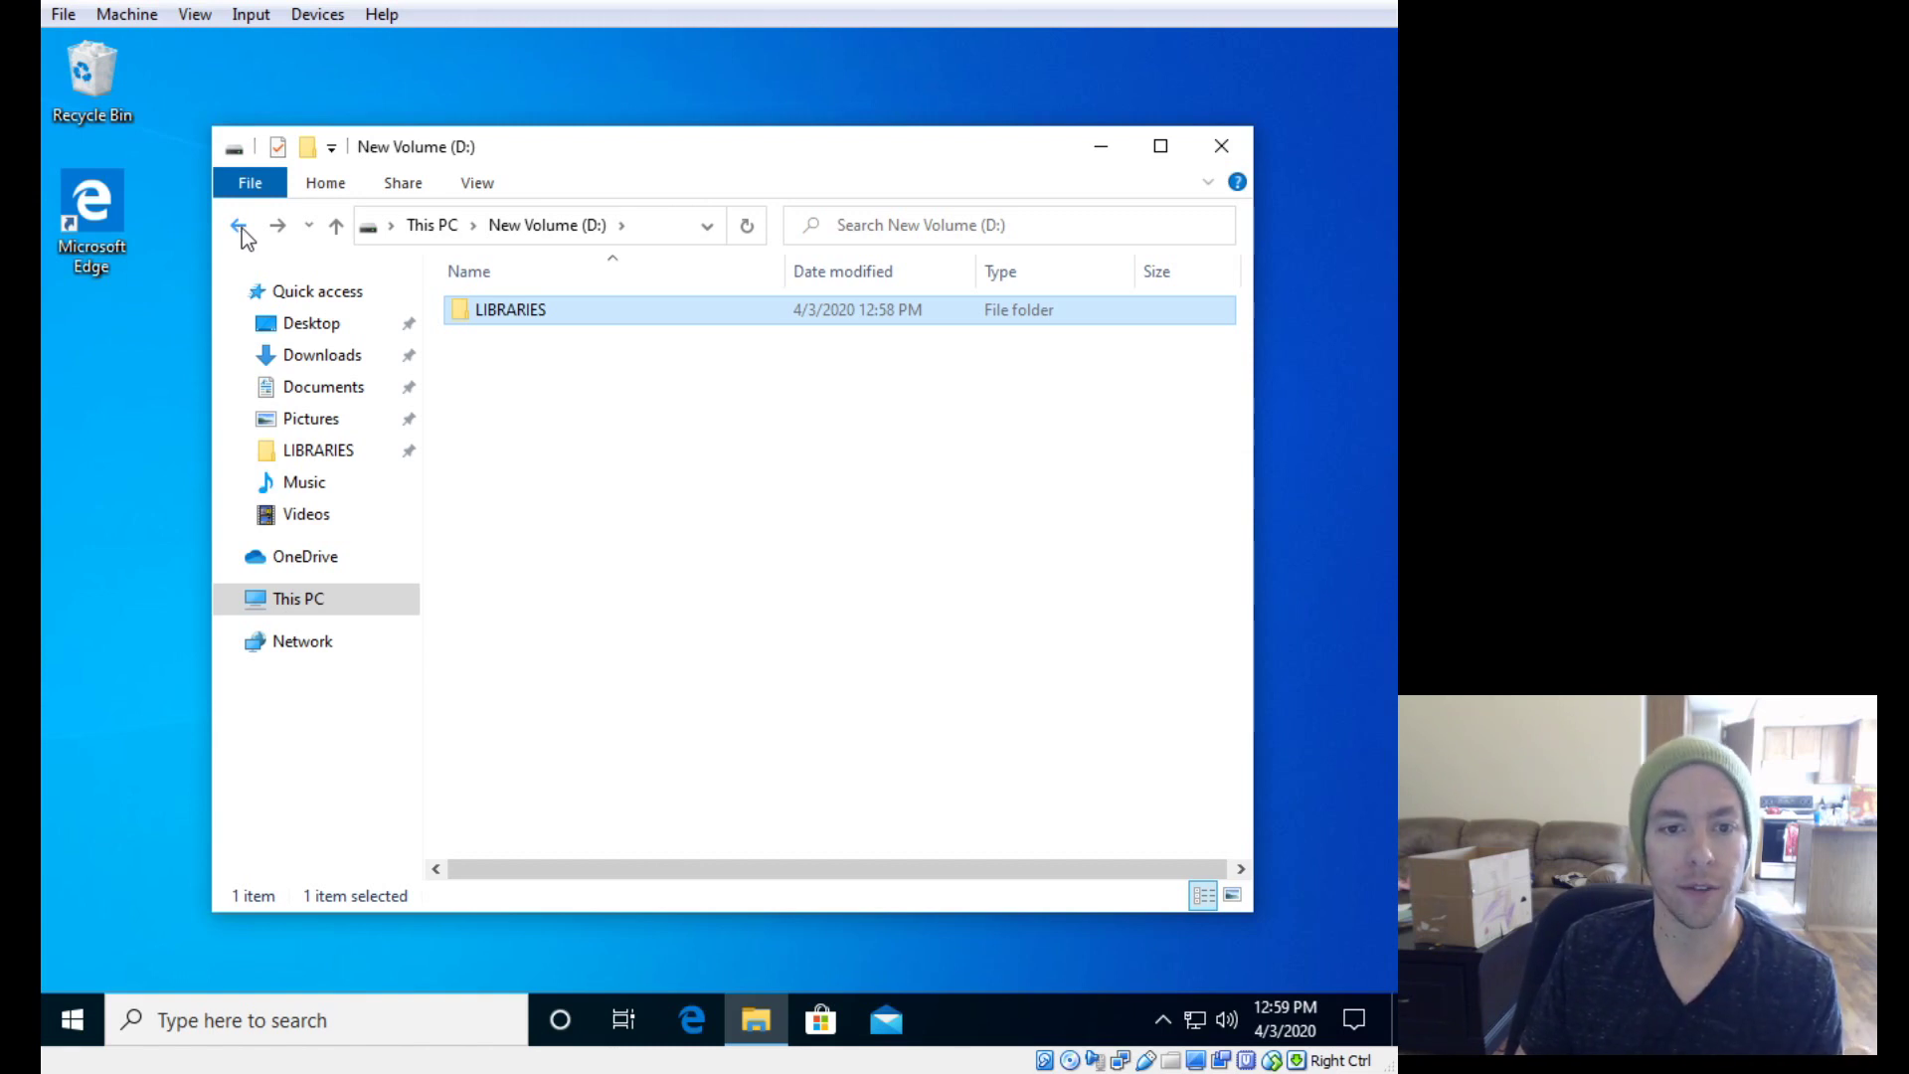
left_click(240, 227)
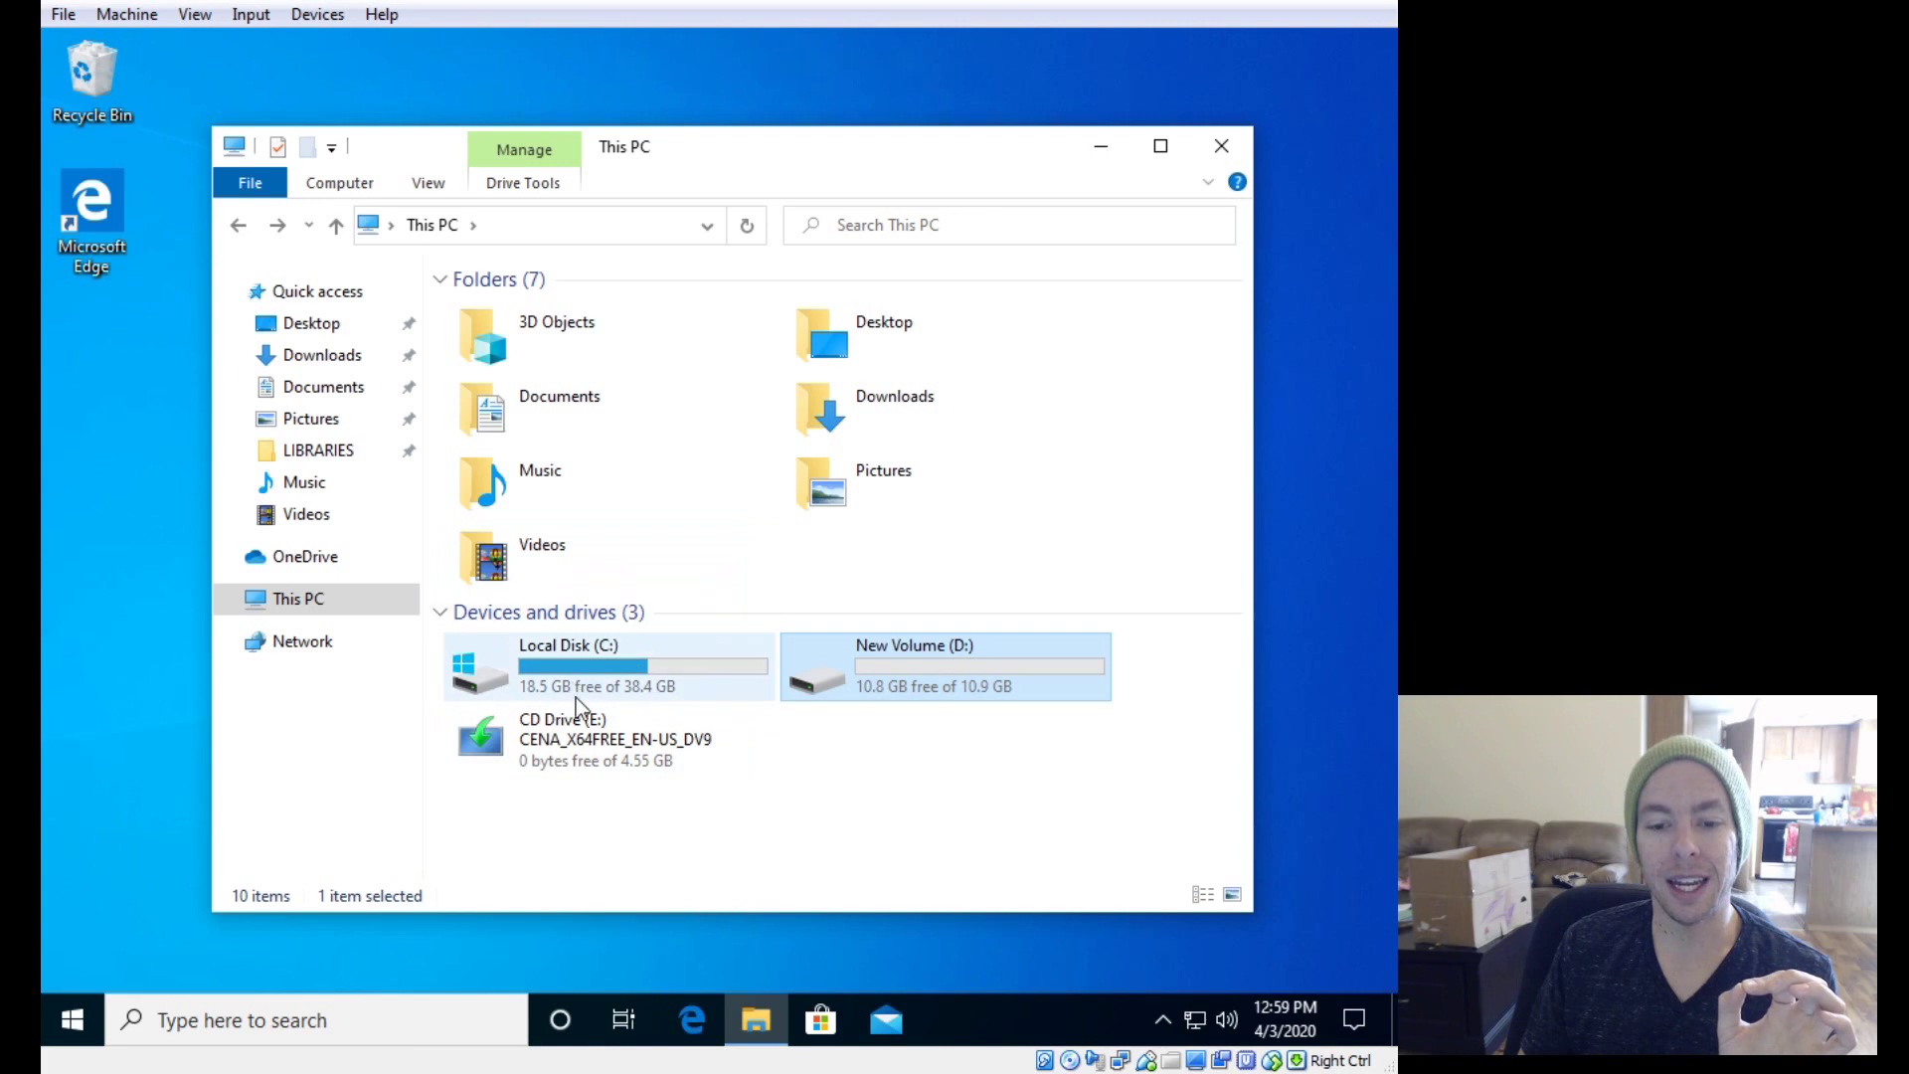
Step: Open the LIBRARIES folder on New Volume (D:)
double_click(803, 672)
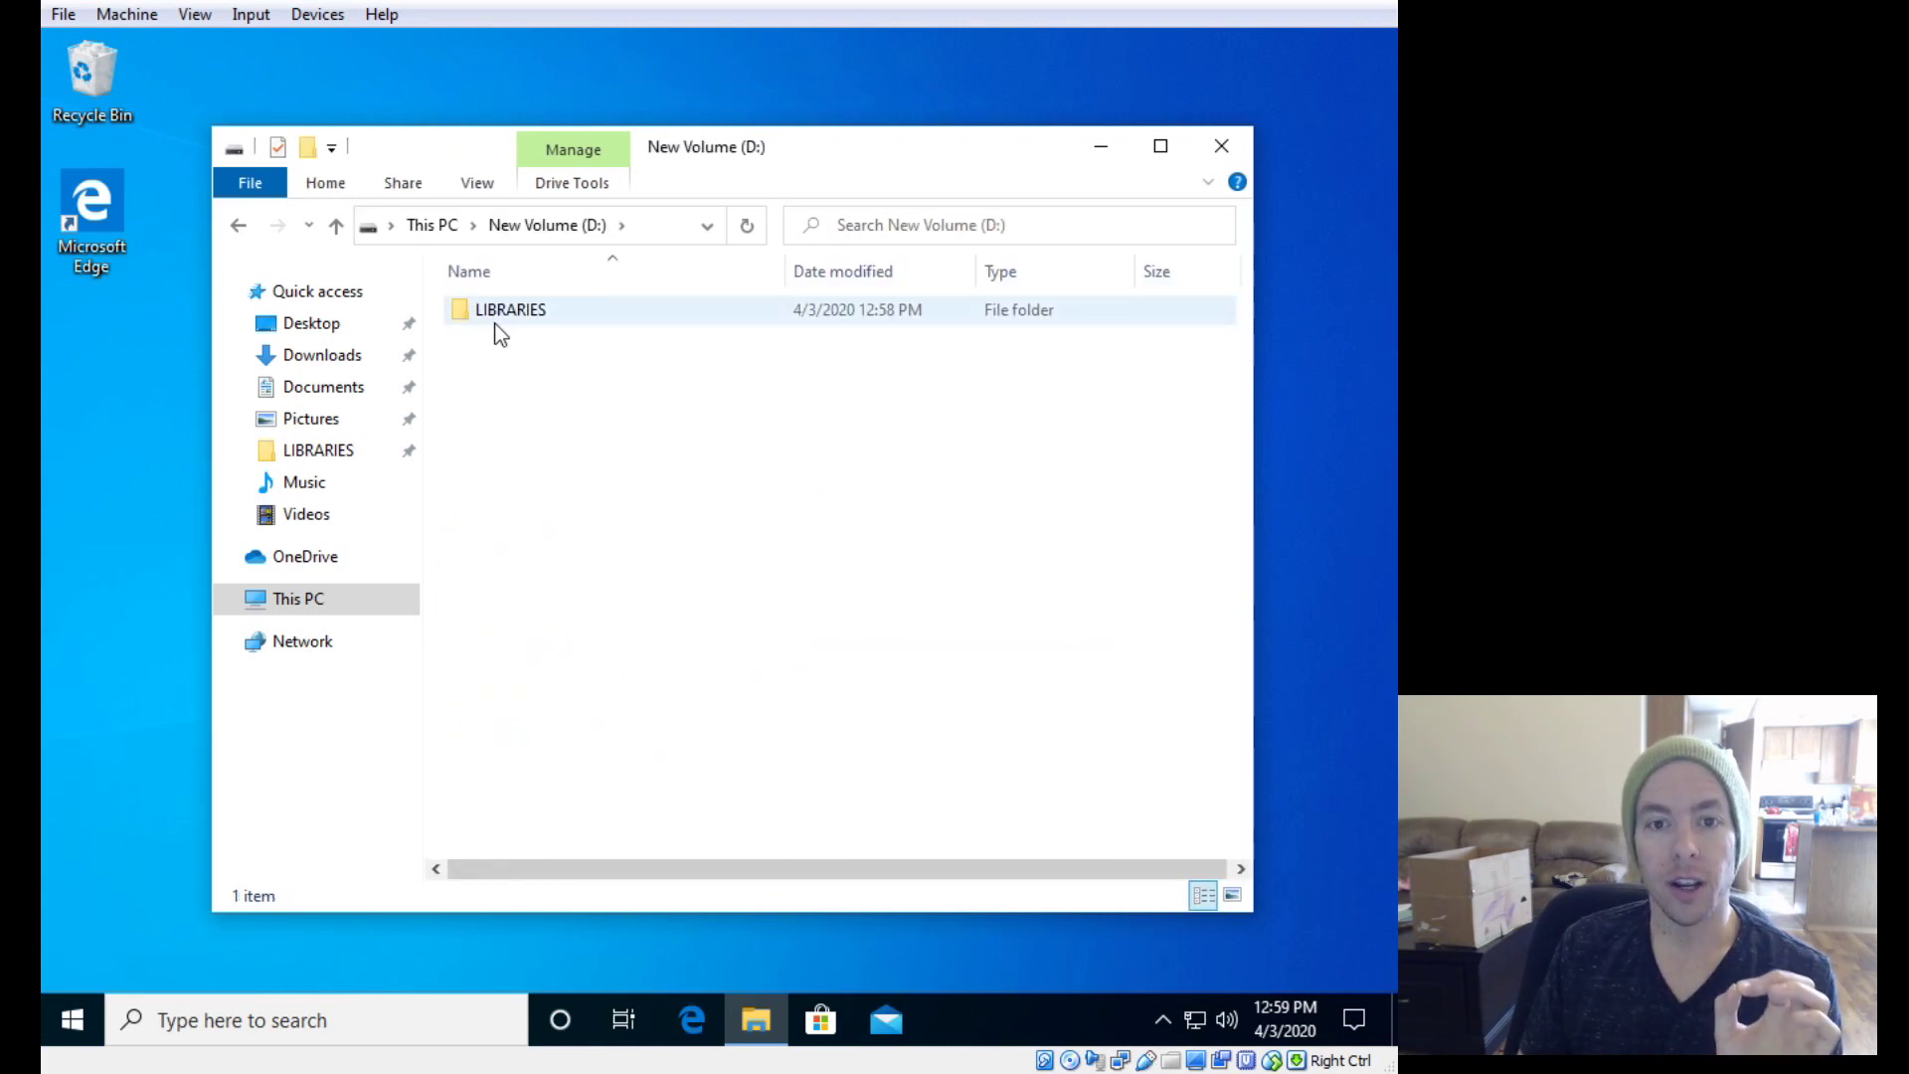
mouse_move(500, 333)
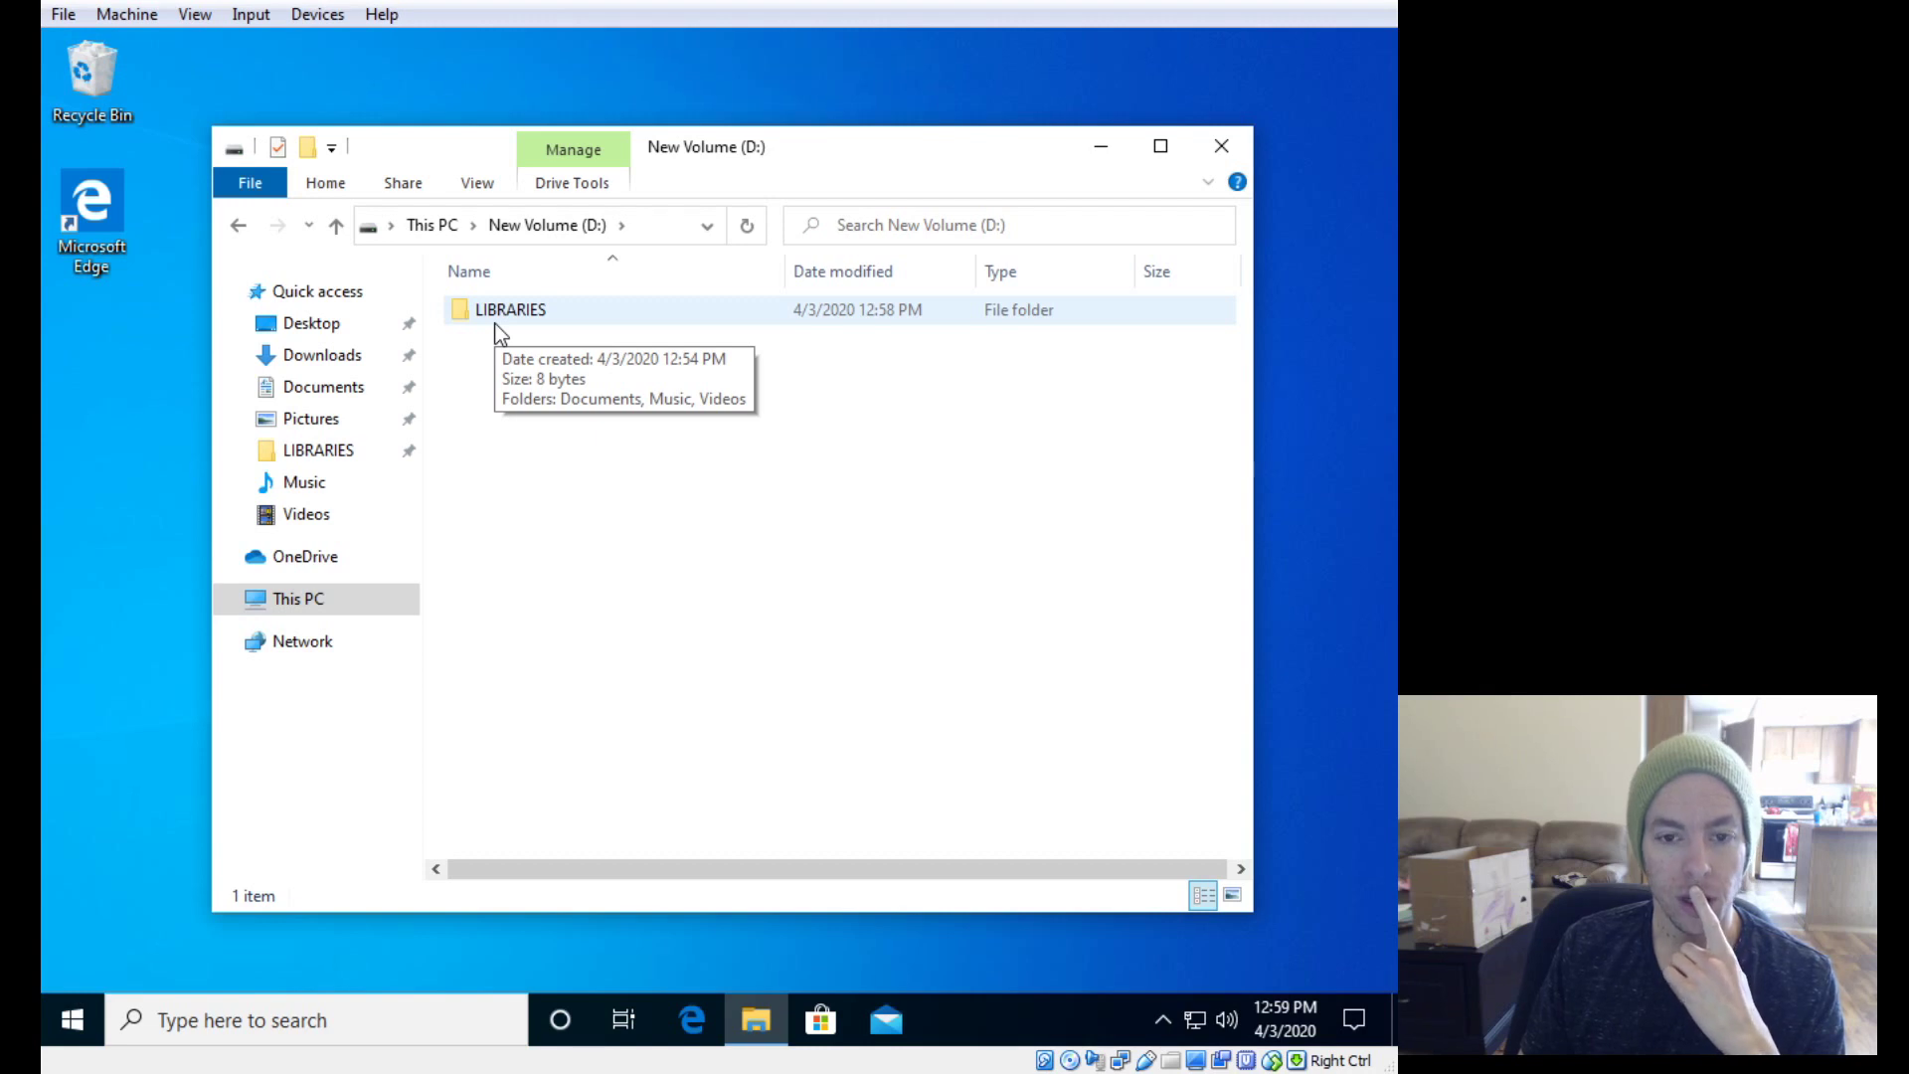
double_click(494, 312)
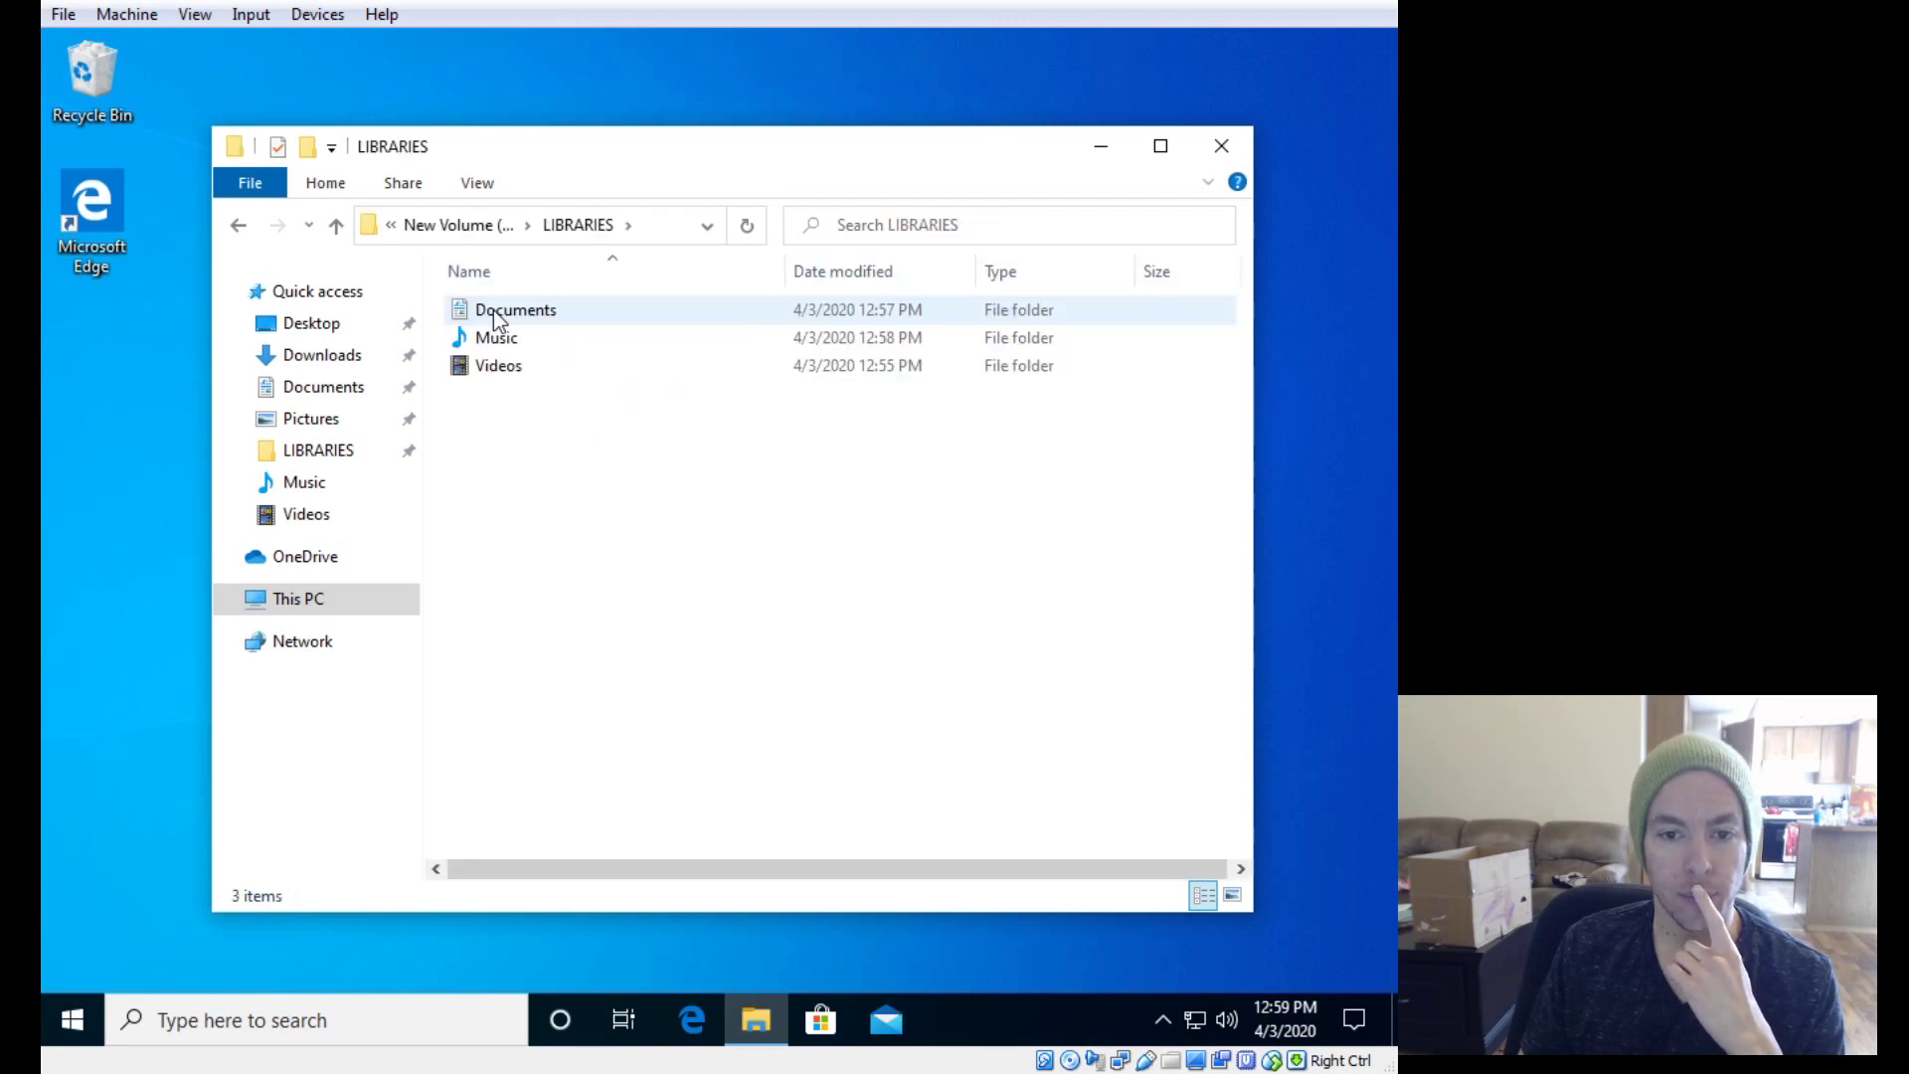
Step: Check the Documents, Music and Videos subfolders, then return to New Volume (D:)
left_click(493, 308)
left_click(519, 338)
left_click(517, 368)
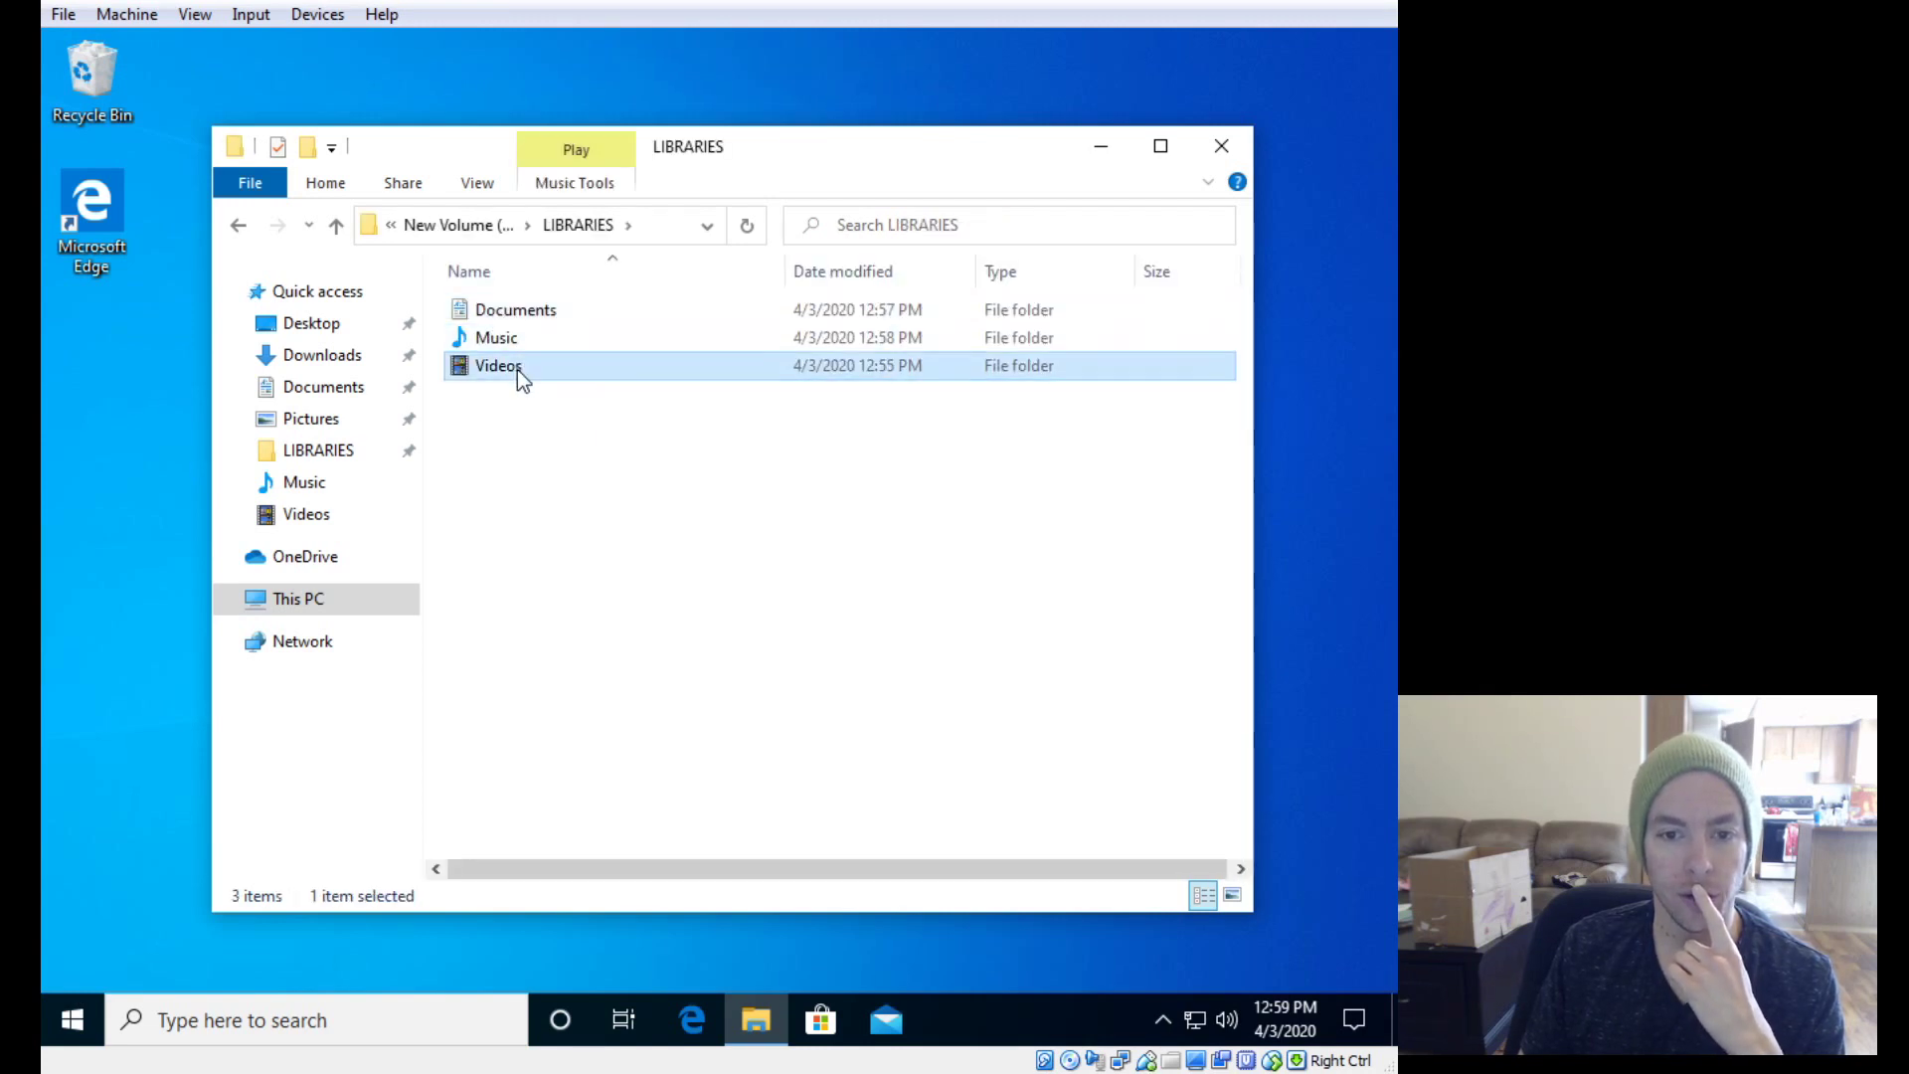
left_click(521, 487)
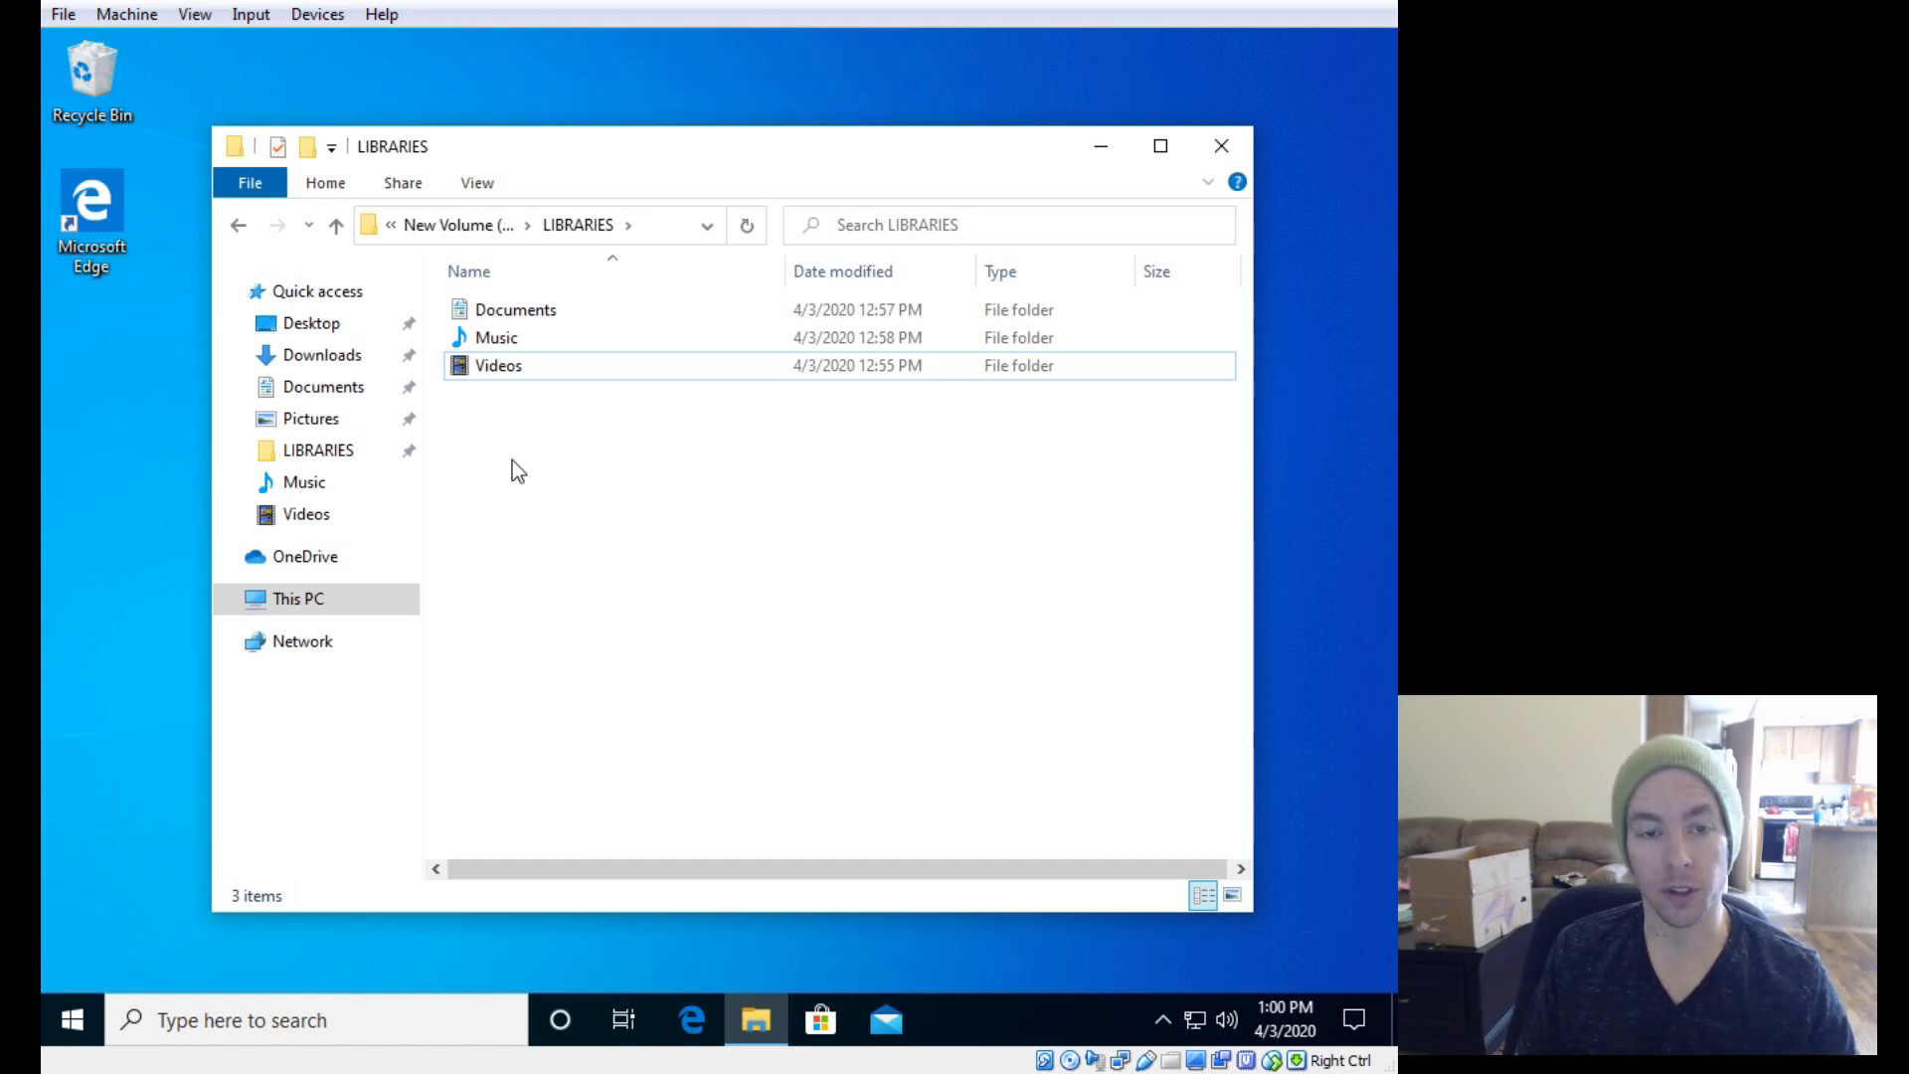
left_click(239, 227)
Step: Go back to This PC and clear the drive selection
left_click(240, 228)
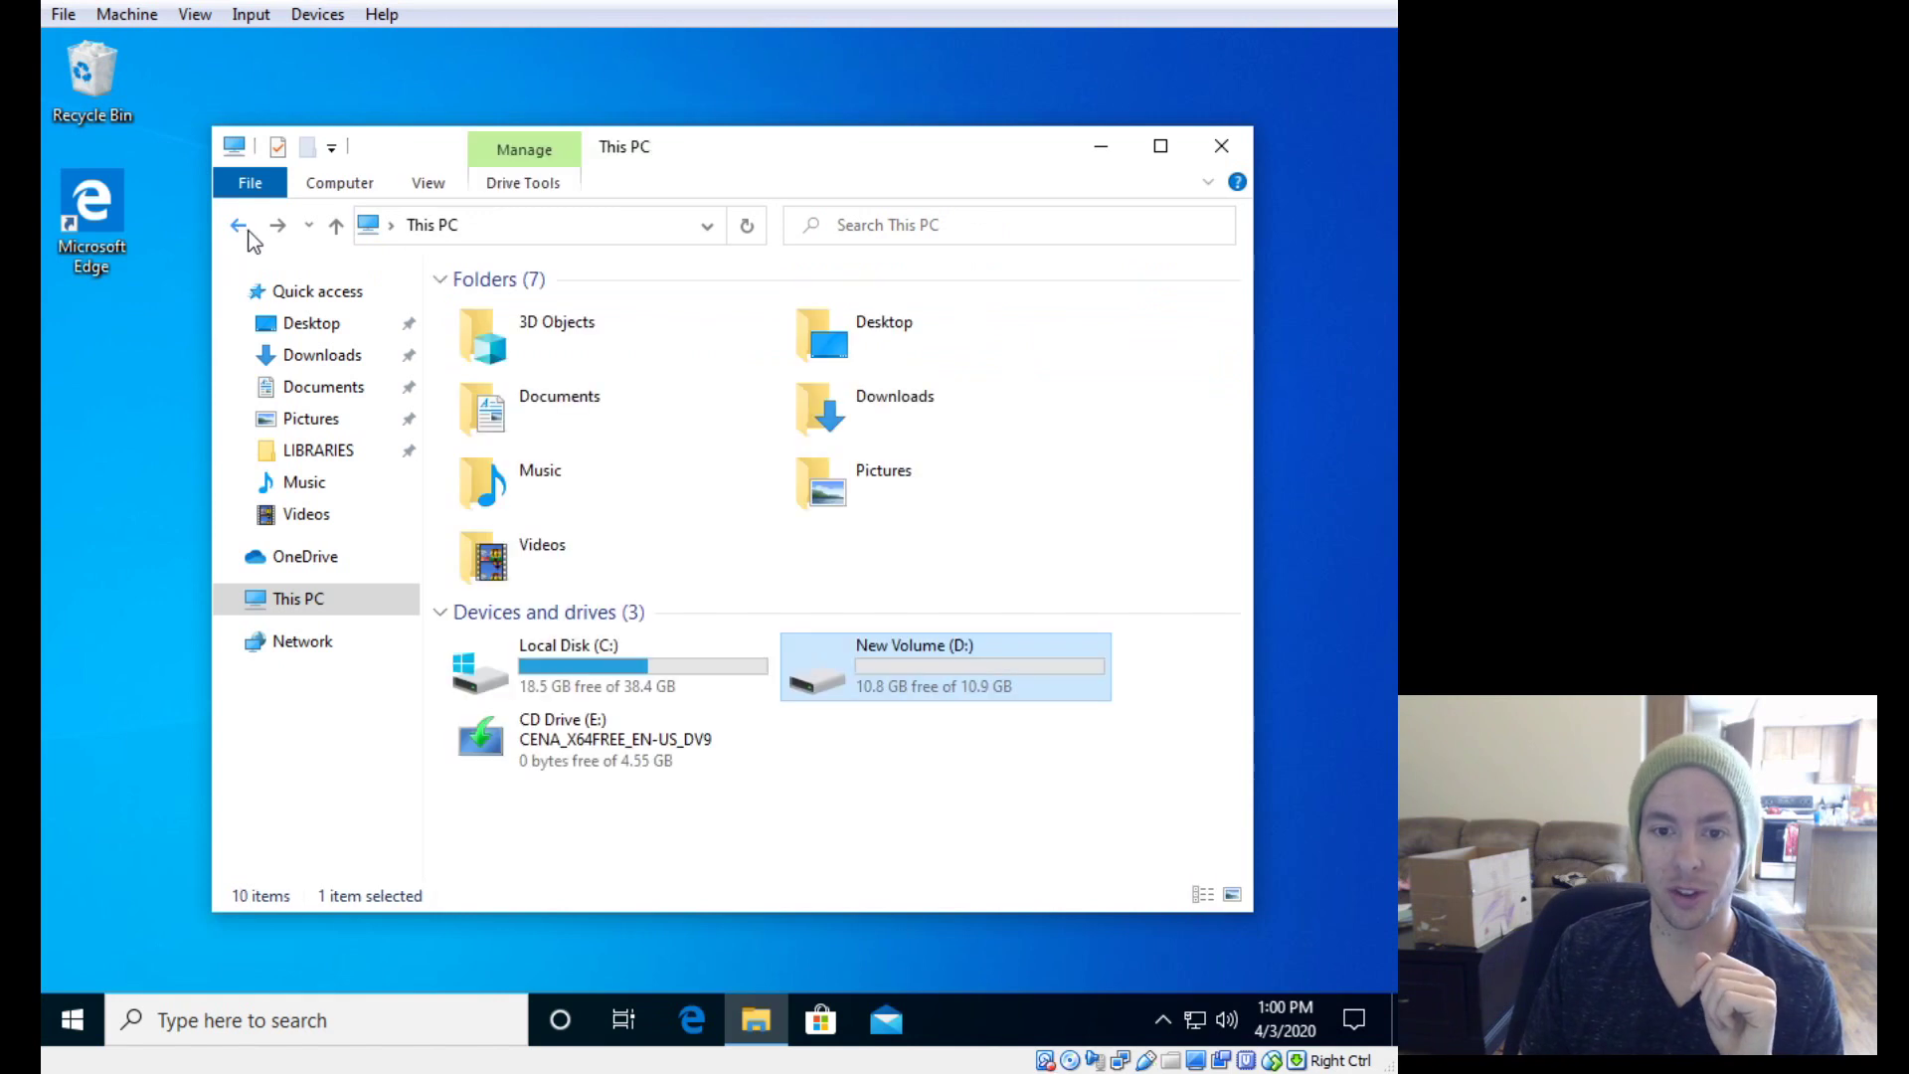
left_click(873, 789)
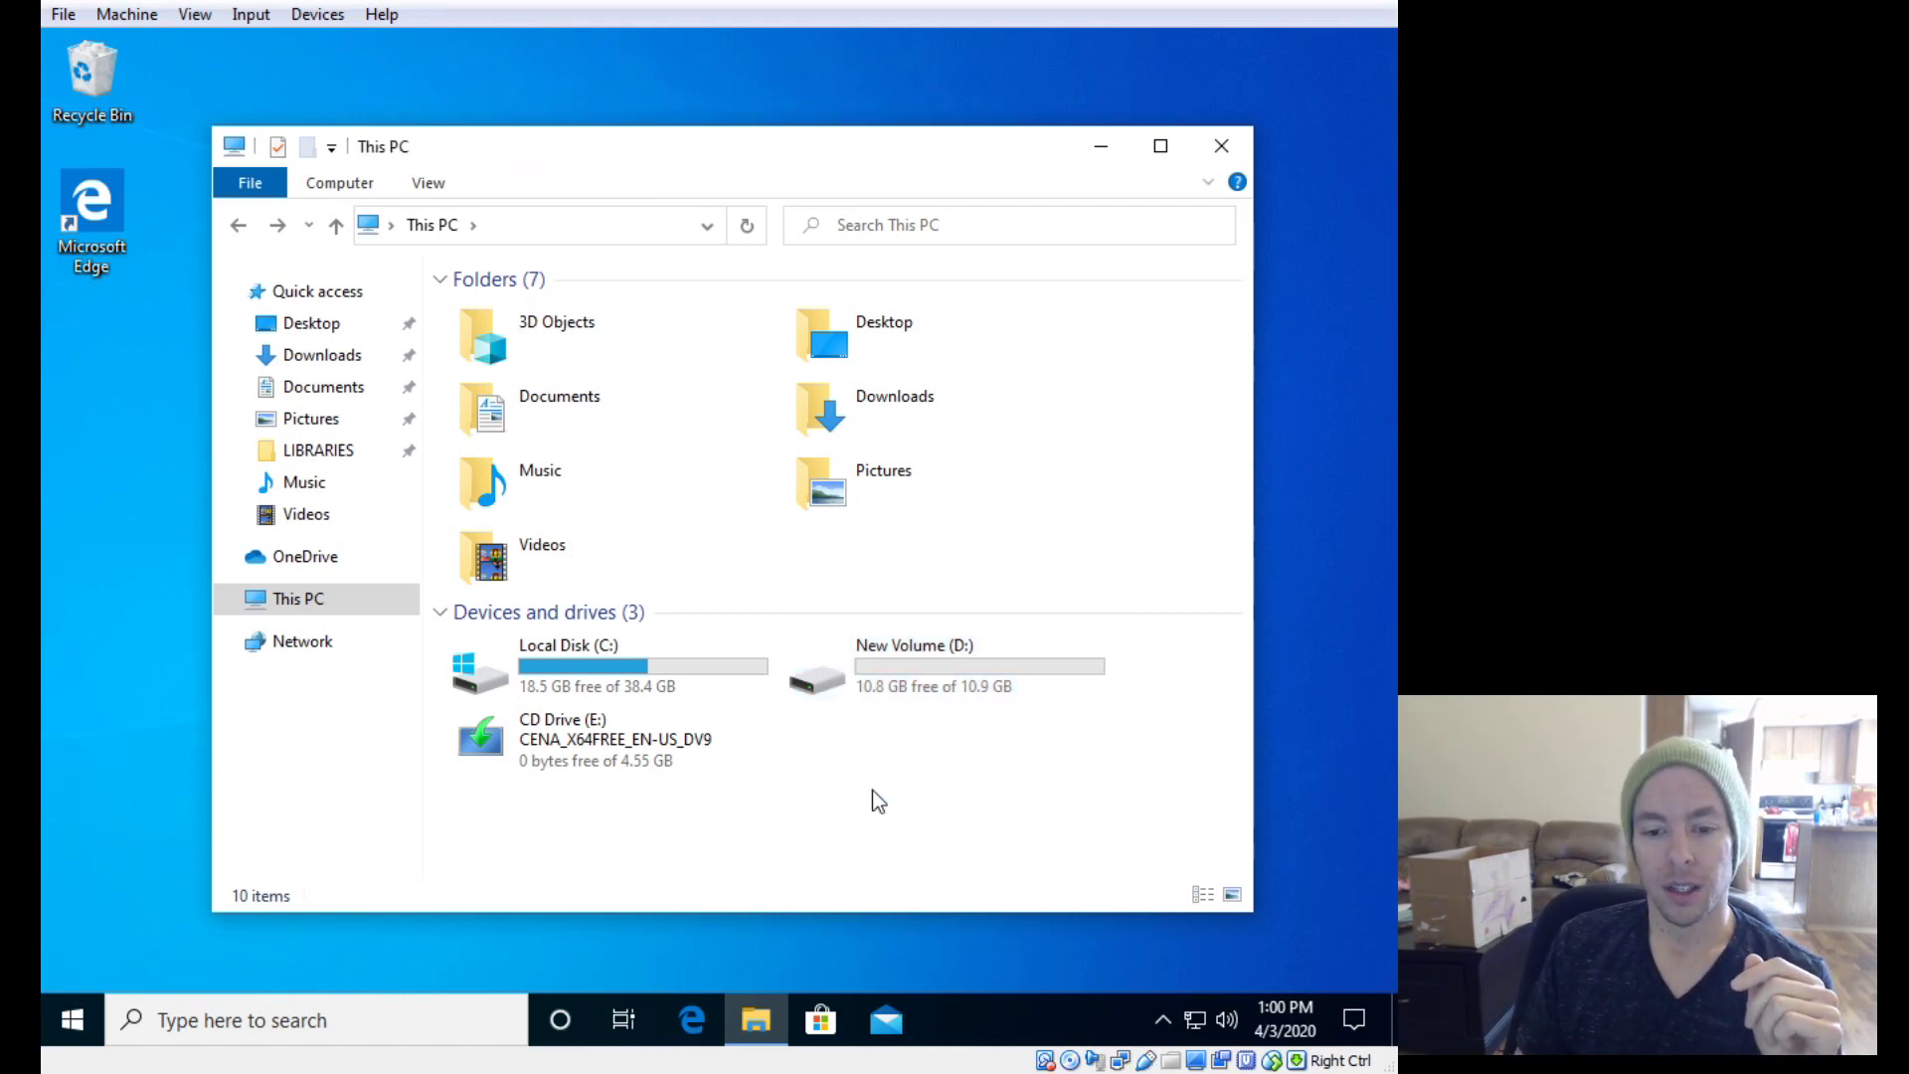